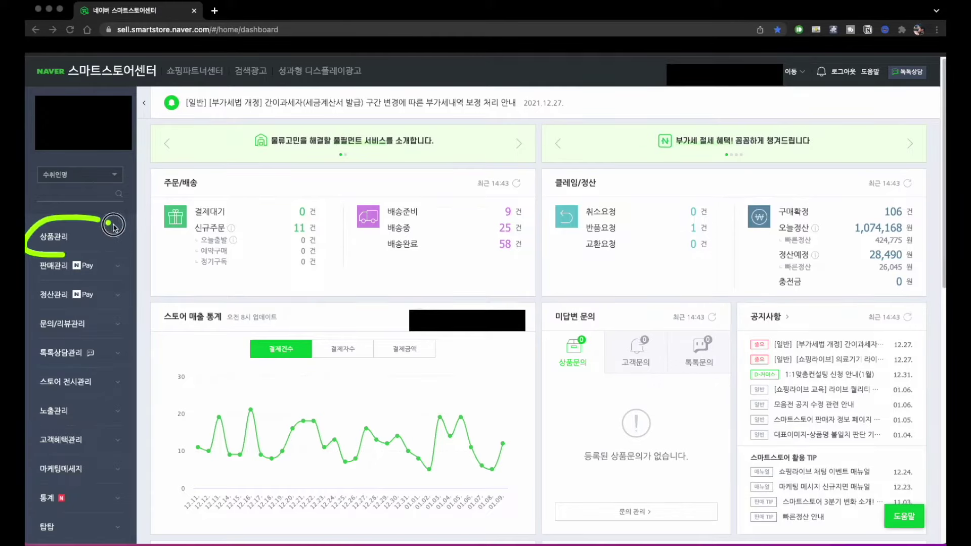
Step: Open the 상품 등록 product registration form and decline restoring the previously drafted content
left_click(65, 241)
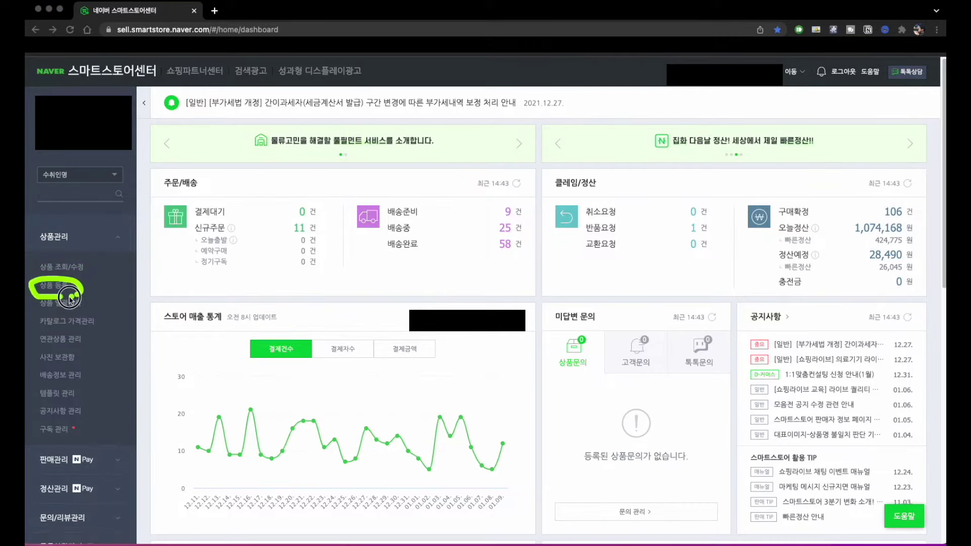
left_click(64, 289)
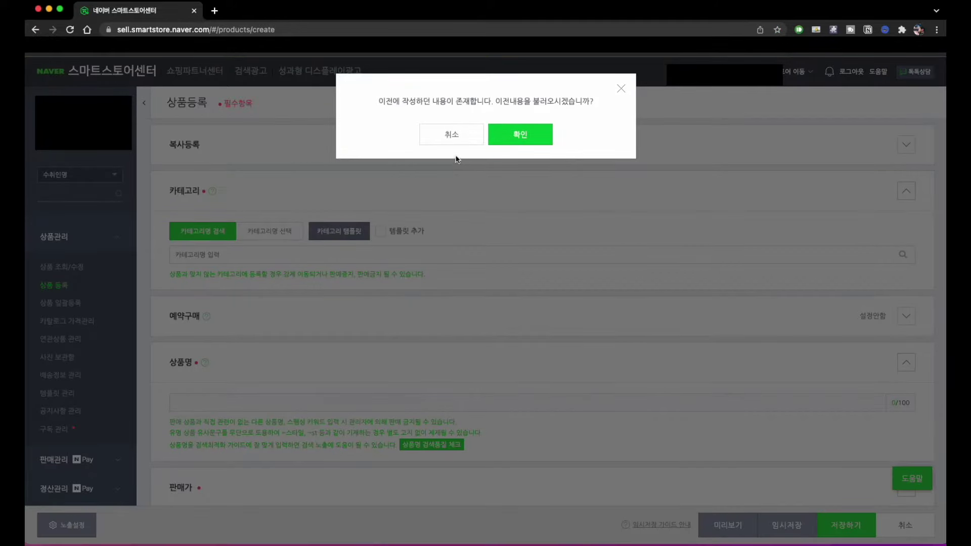
left_click(458, 140)
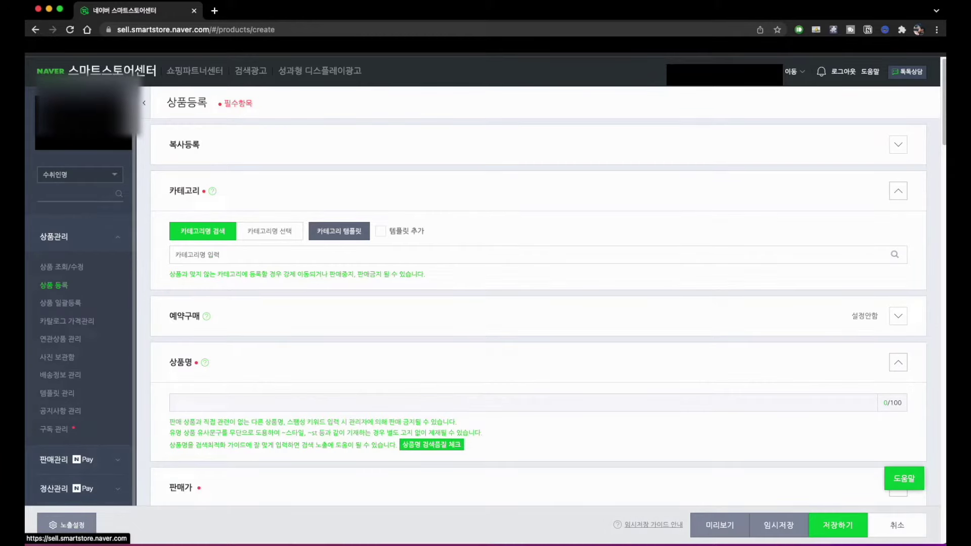
scroll(482, 281, "down", 3)
scroll(482, 281, "up", 3)
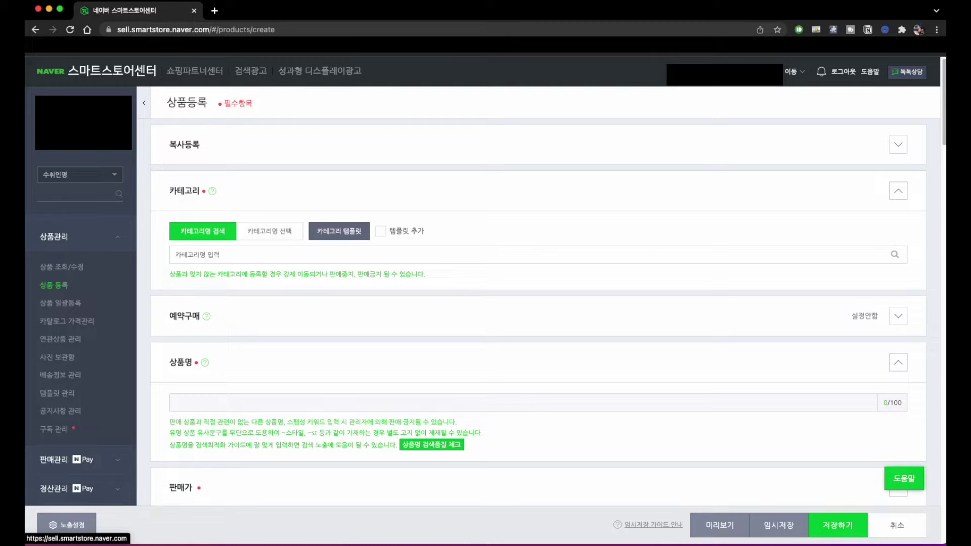
Step: Open Naver in a new browser tab and search for 나무젓가락
left_click(215, 10)
type("naver")
key("Return")
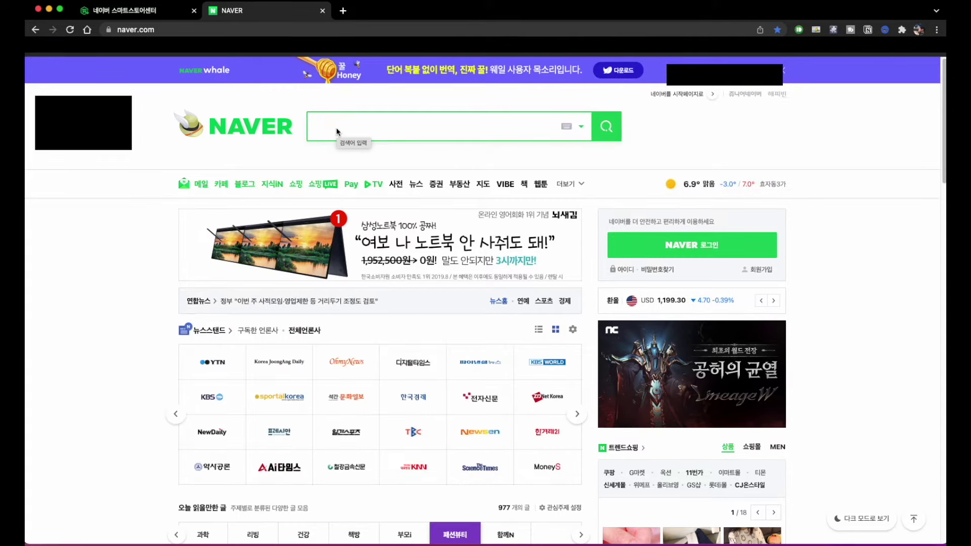
type("skan")
key("BackSpace")
key("BackSpace")
key("BackSpace")
key("BackSpace")
type("나")
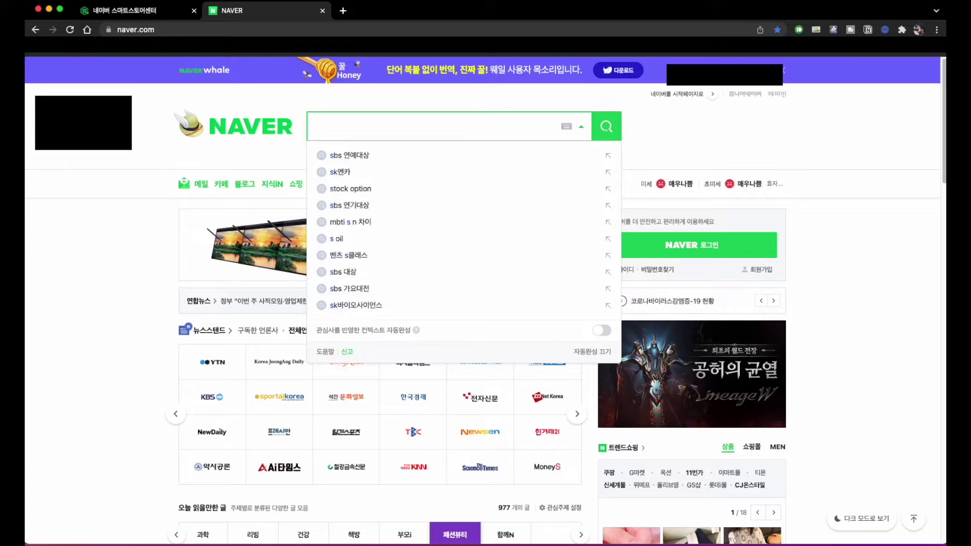
type("무젓가락")
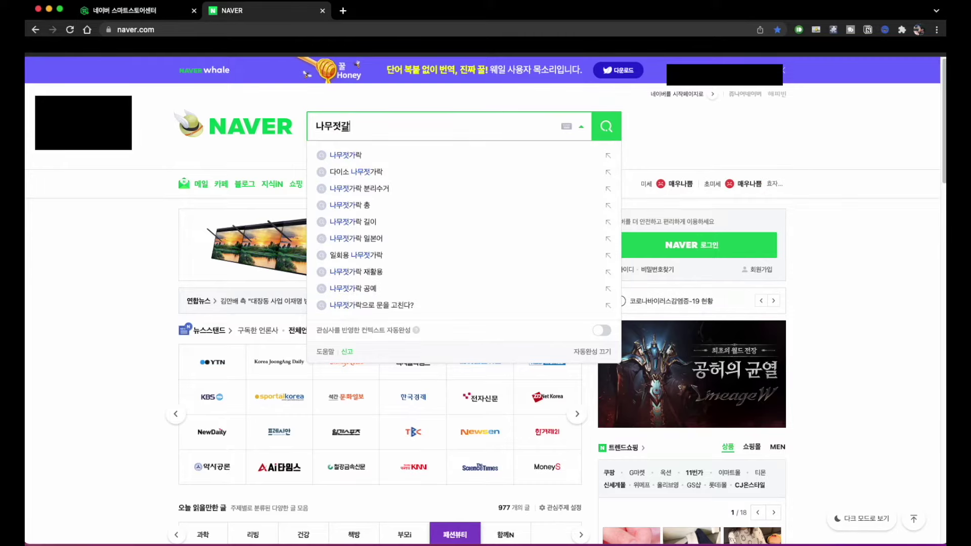
key("Return")
Step: Open the full shopping results for 나무젓가락 and examine which category path the listed products use
scroll(269, 370, "down", 10)
scroll(269, 370, "down", 4)
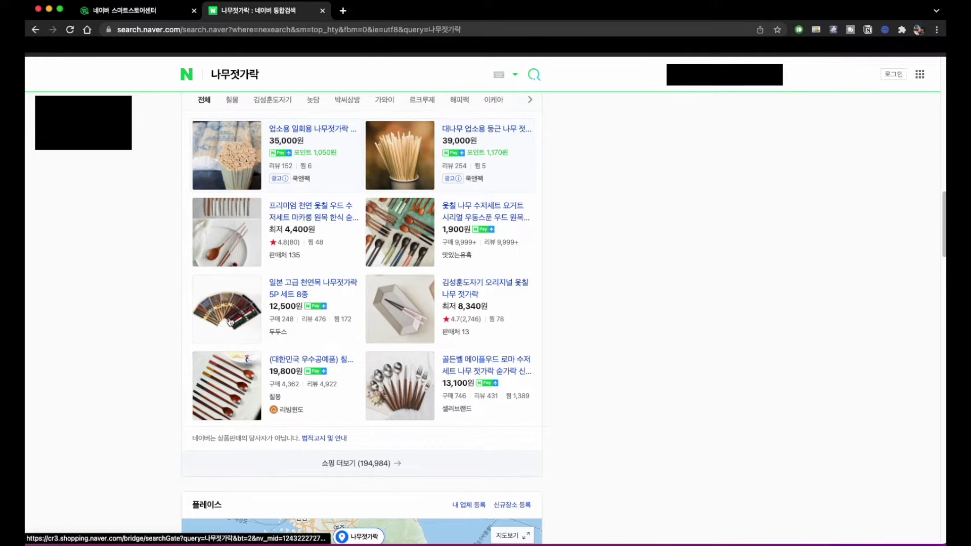
left_click(347, 466)
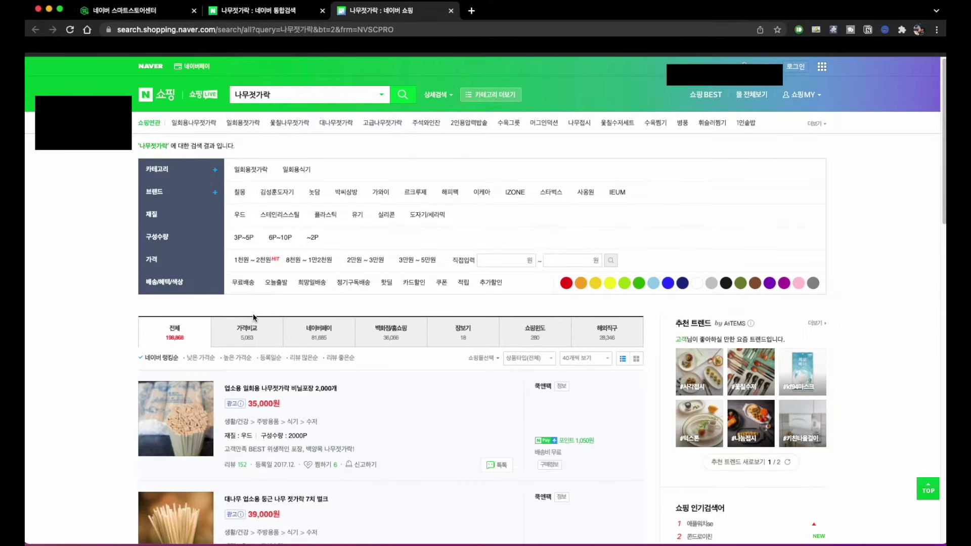
scroll(253, 313, "down", 5)
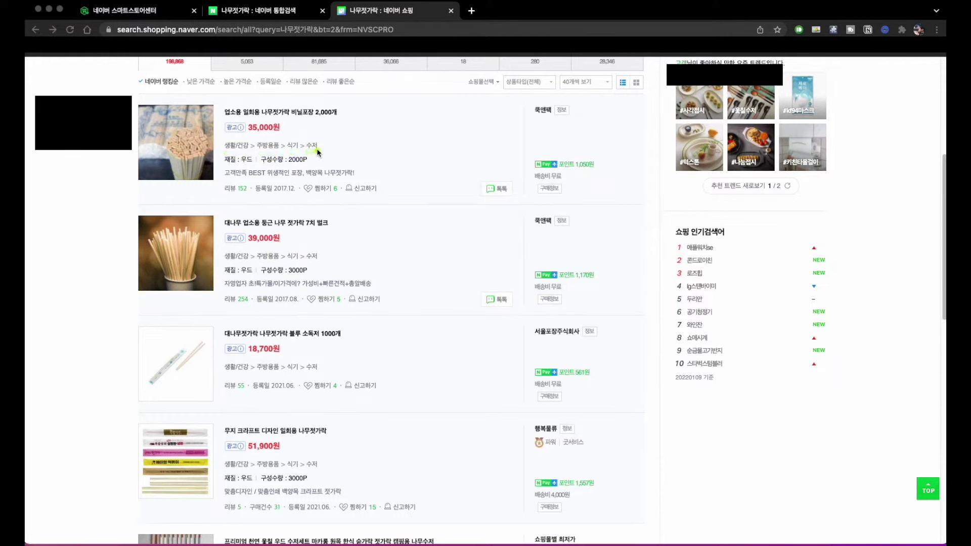
scroll(281, 131, "up", 5)
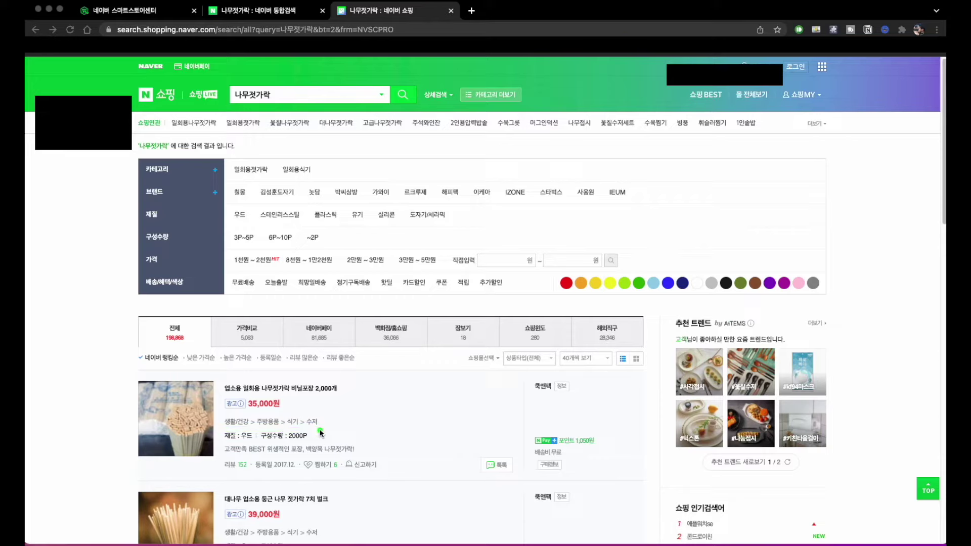
Step: Back in the product registration form, search categories for 수저 and select 생활/건강>주방용품>식기>수저 as the product category
left_click(175, 15)
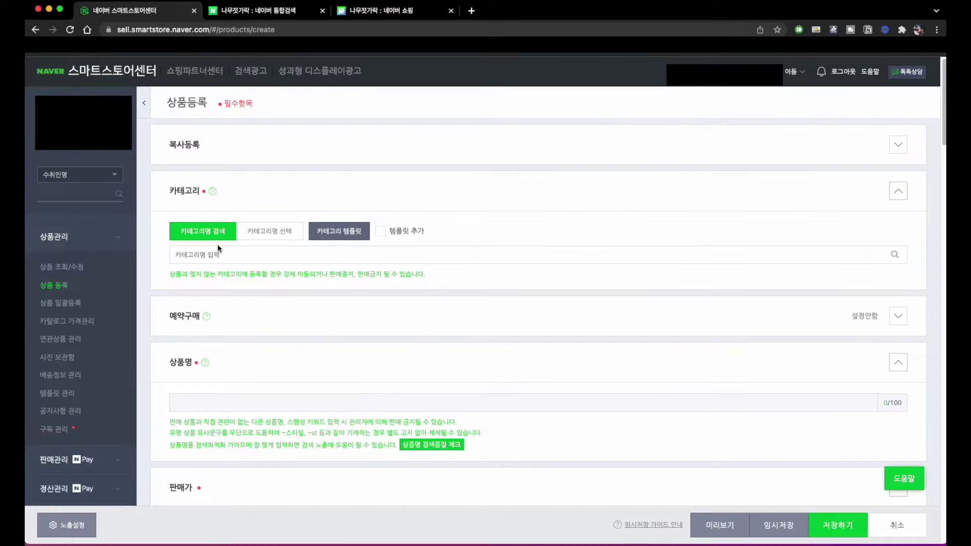
left_click(230, 258)
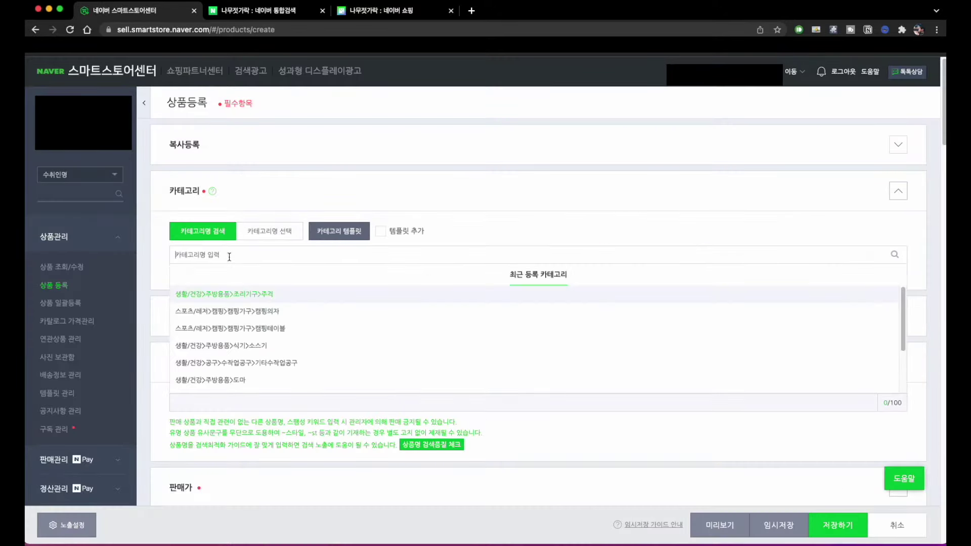
left_click(385, 14)
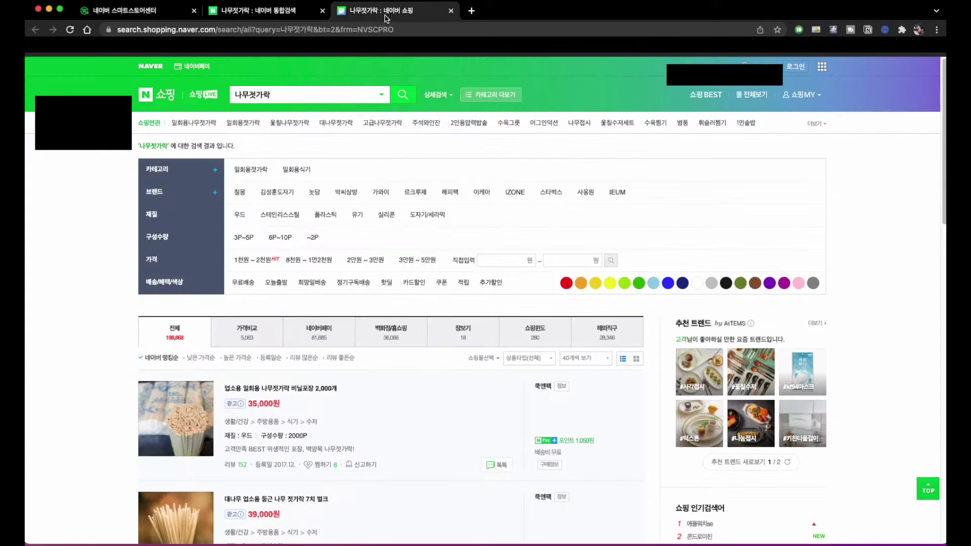
left_click(119, 16)
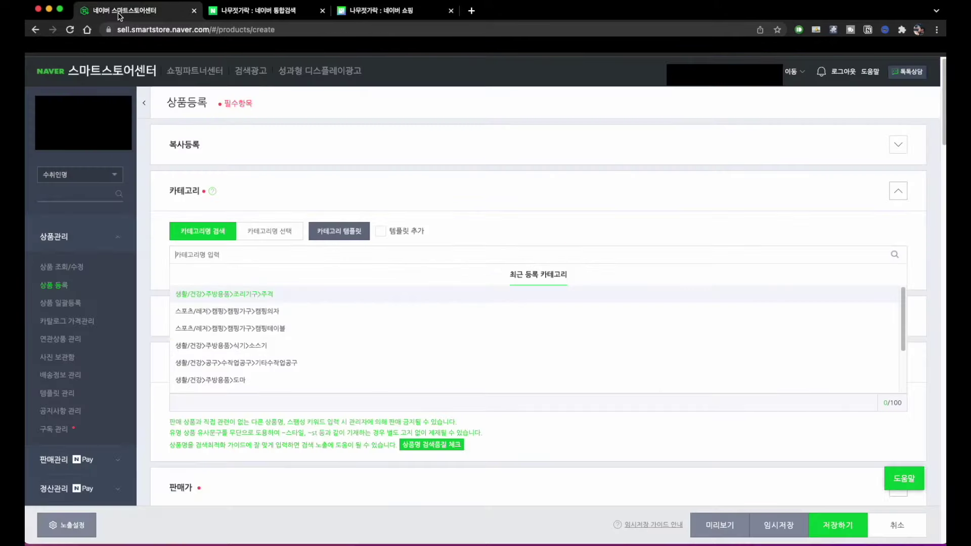
type("수저")
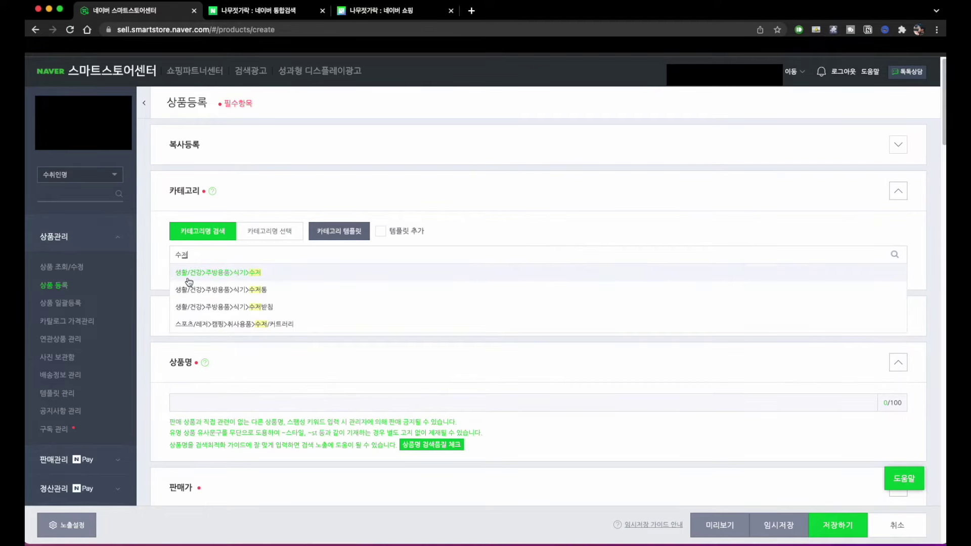
left_click(198, 275)
left_click(202, 257)
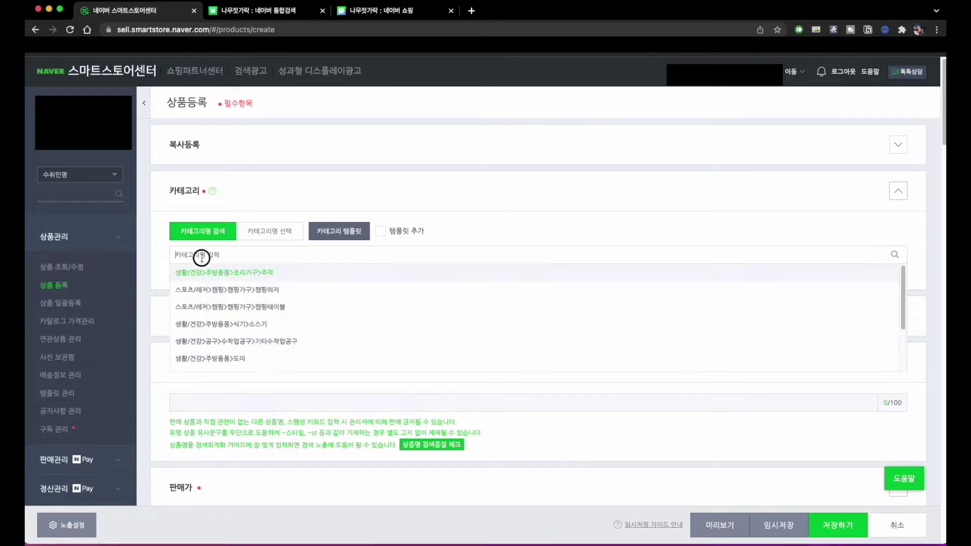
type("수저")
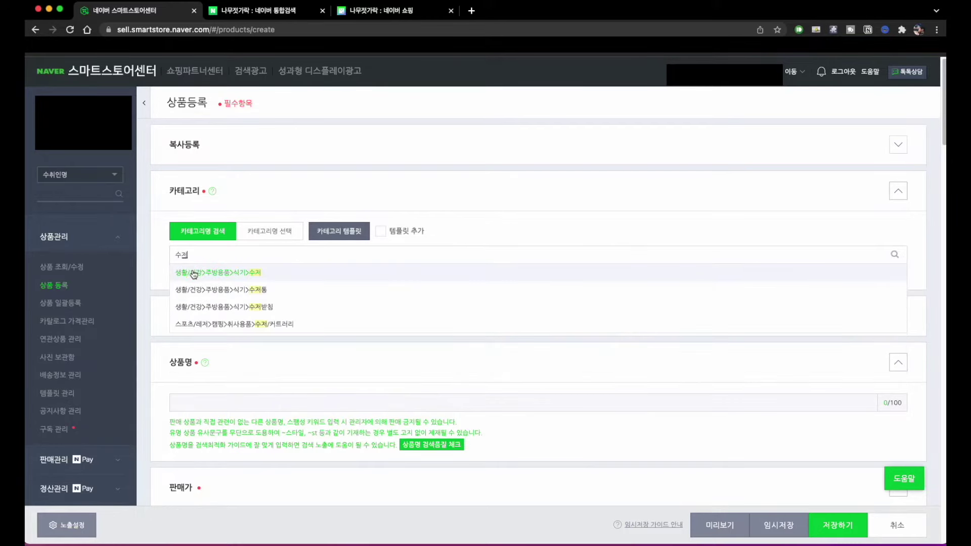
left_click(183, 275)
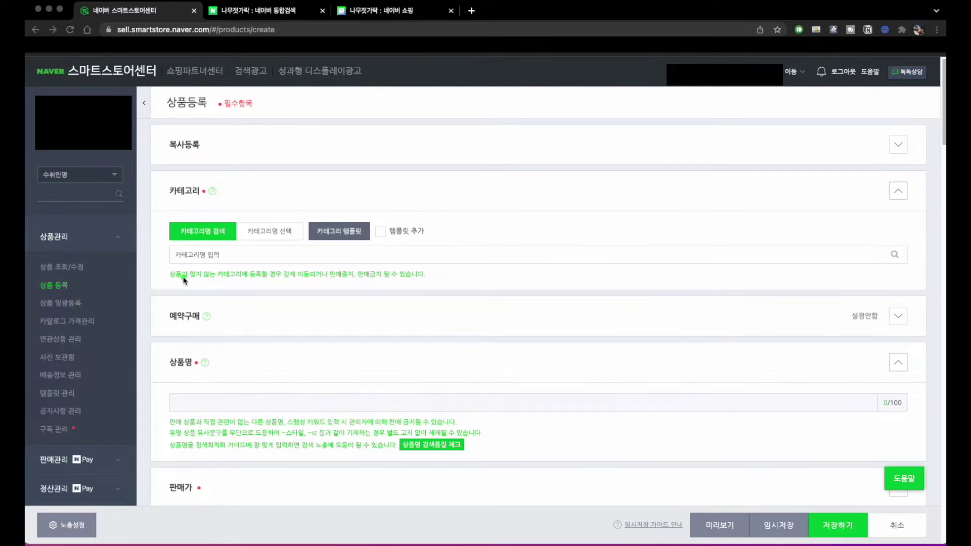
left_click(214, 260)
type("ㅅ")
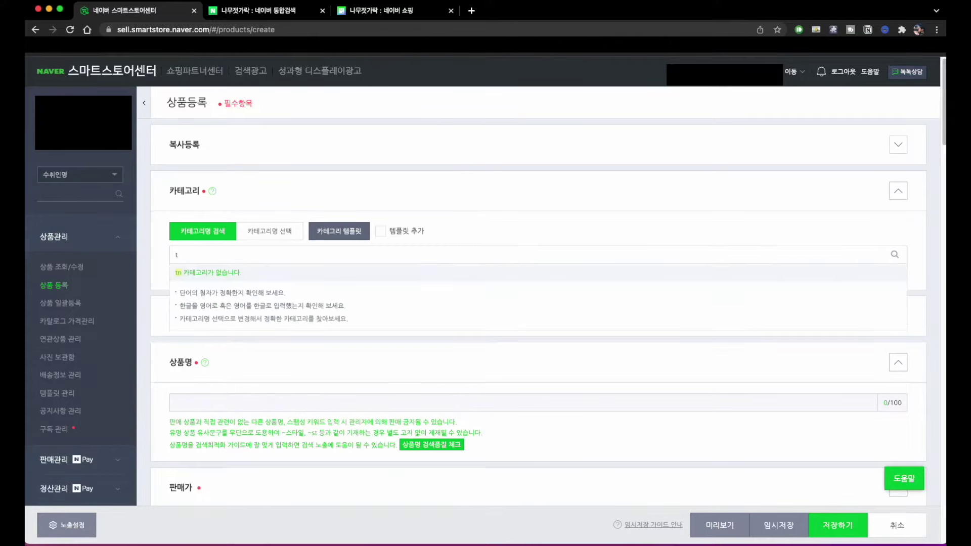
type("ㅜ저")
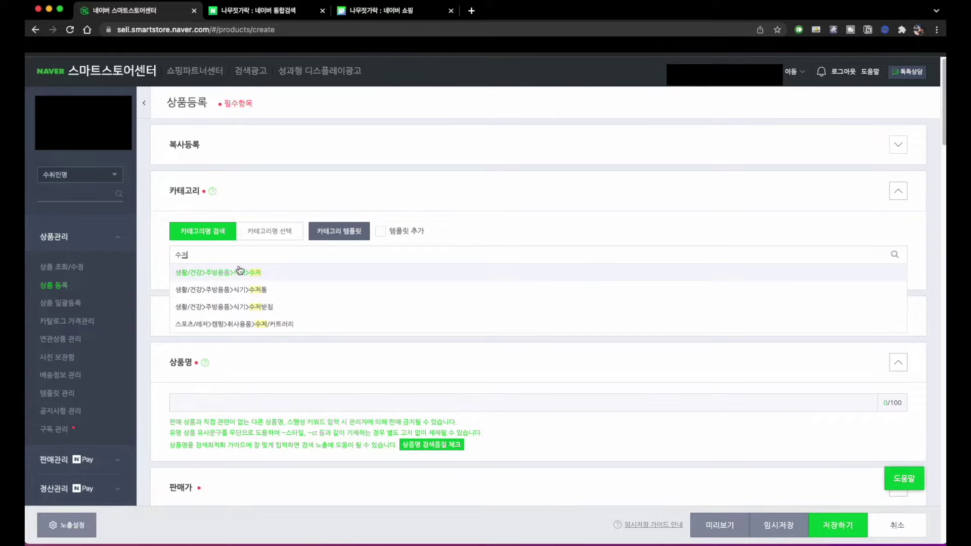
left_click(250, 276)
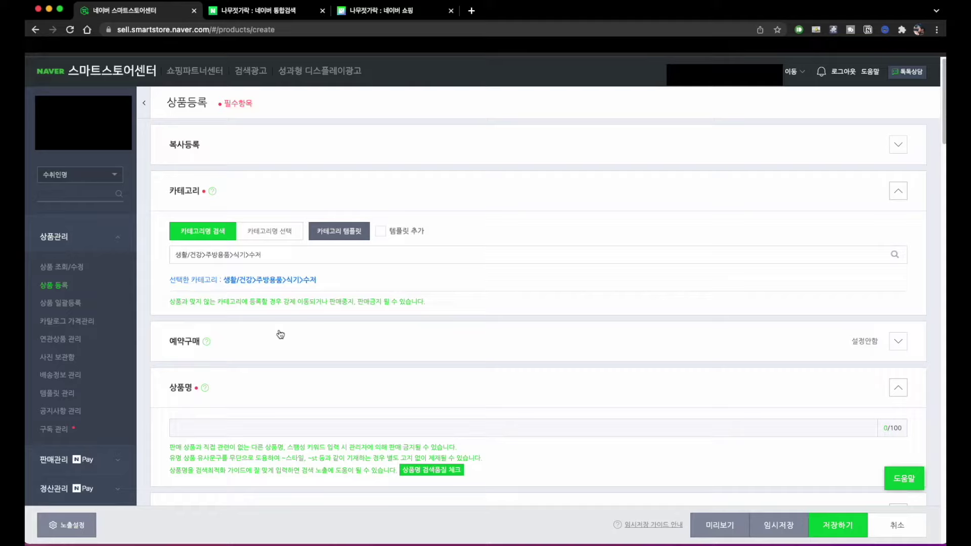
Step: Enter 나무젓가락 as the first keyword of the product name
scroll(280, 334, "down", 4)
left_click(247, 236)
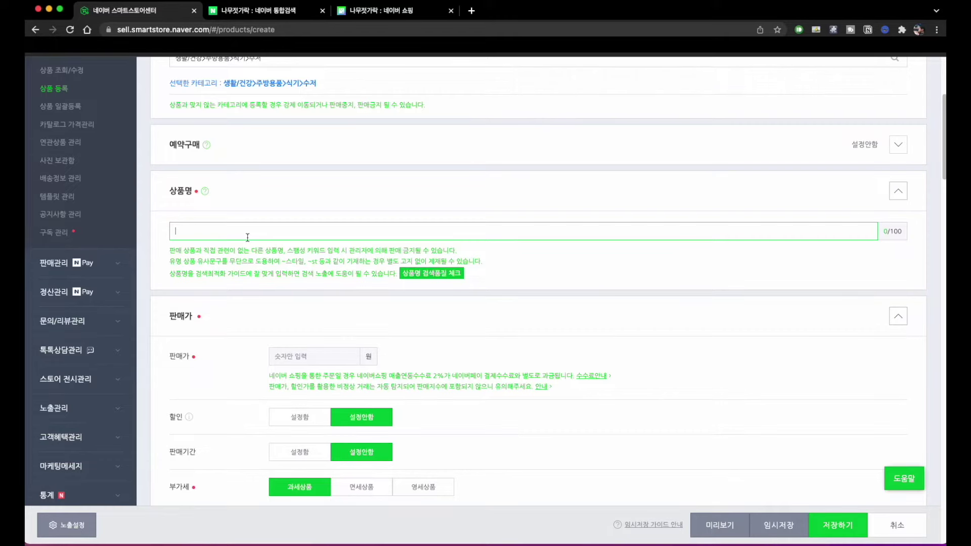
type("나무젓가락")
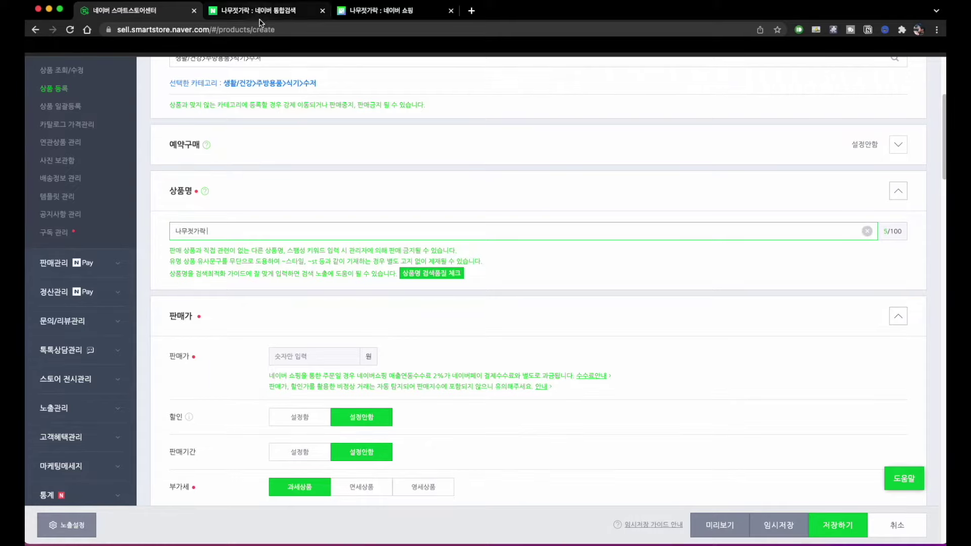
Step: Review competing product names in the shopping results and extend the product name to 나무젓가락 한식 고급 수저세트 2p 4p
left_click(273, 12)
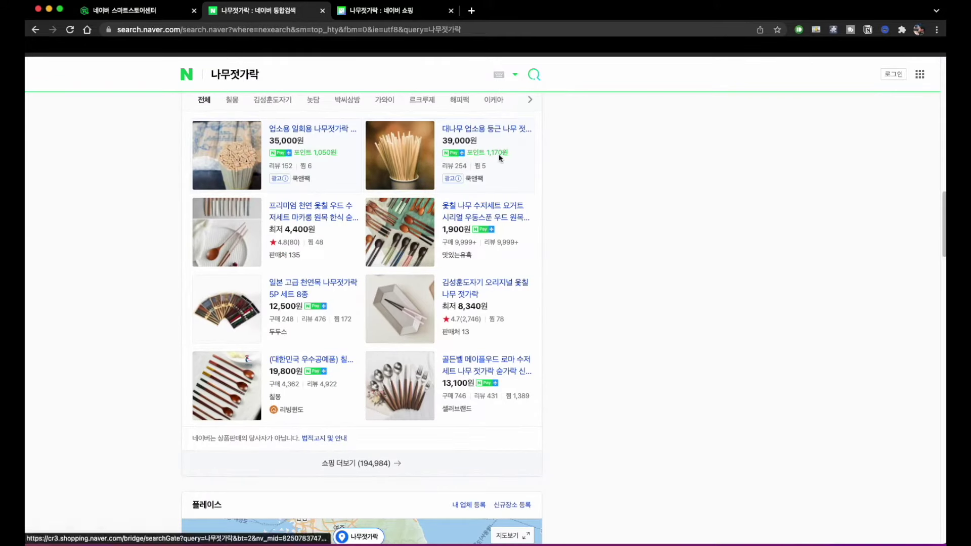
left_click(382, 10)
scroll(272, 411, "down", 10)
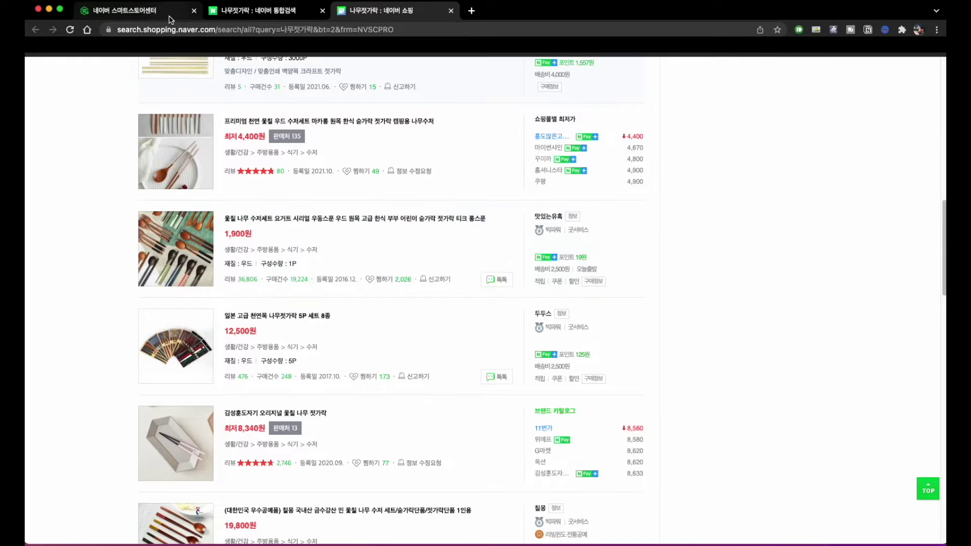
left_click(170, 18)
type("헤식 고기")
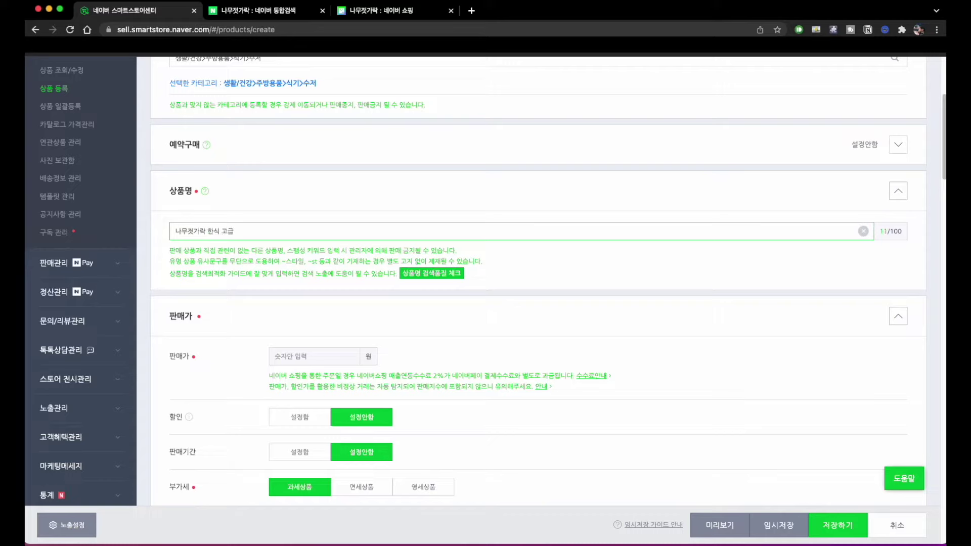
type(" 젓")
type("저세트")
mouse_move(415, 286)
left_mouse_down()
mouse_move(405, 281)
mouse_move(456, 256)
mouse_move(401, 283)
mouse_move(468, 265)
mouse_move(403, 265)
mouse_move(417, 303)
left_mouse_up()
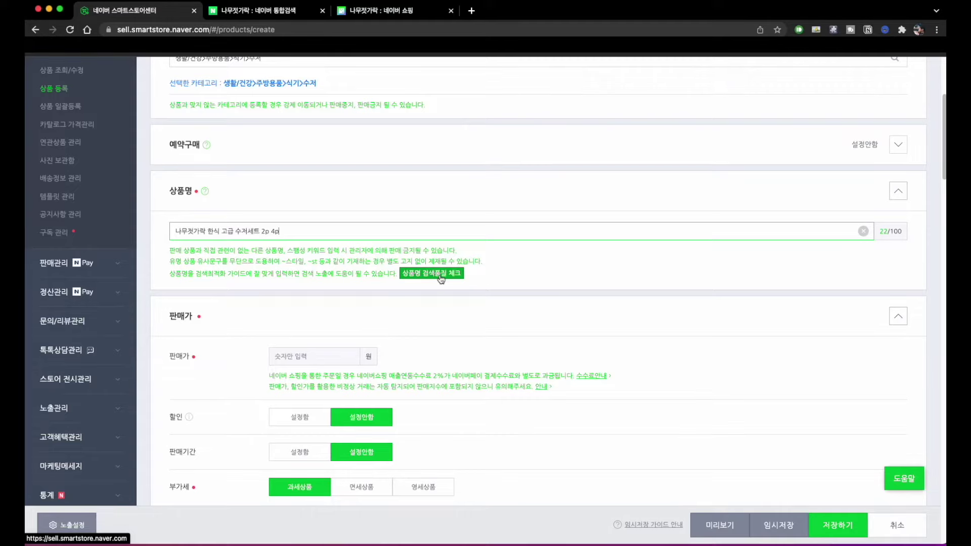
Step: Run the search quality check on the product name, close its result, and examine the name's character count
left_click(441, 278)
left_click_drag(413, 207, 556, 207)
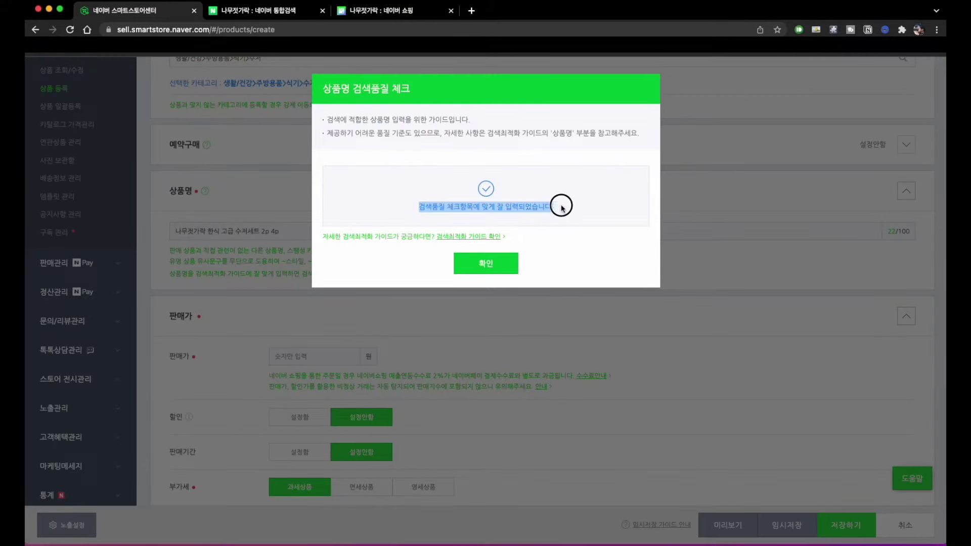
left_click(501, 264)
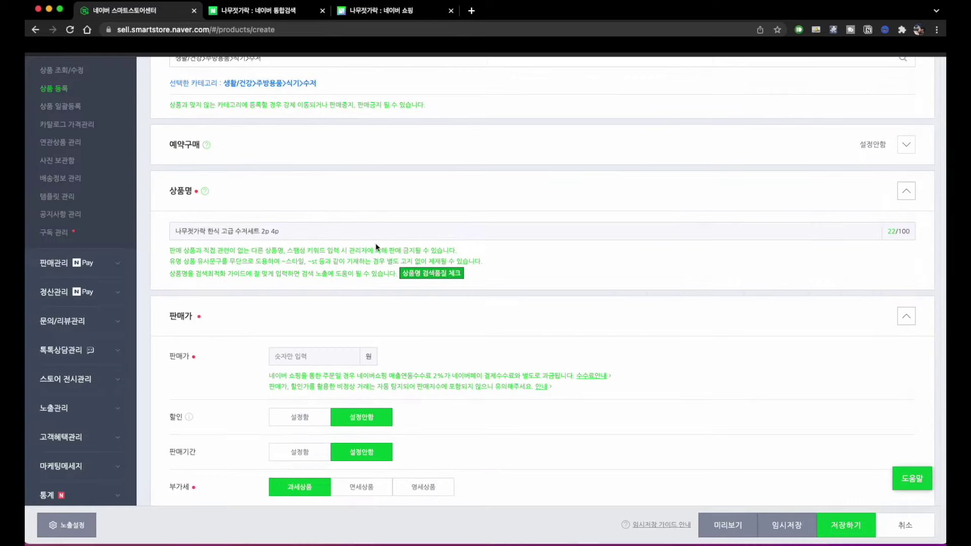
left_click_drag(877, 231, 884, 233)
triple_click(884, 232)
Step: Append 스마트 스토어 나무숟가락 신혼부부 선물 젓가락 세트나무숟가락 신혼부부 선물 젓가락 세트 to the end of the product name
left_click(421, 243)
left_click(429, 236)
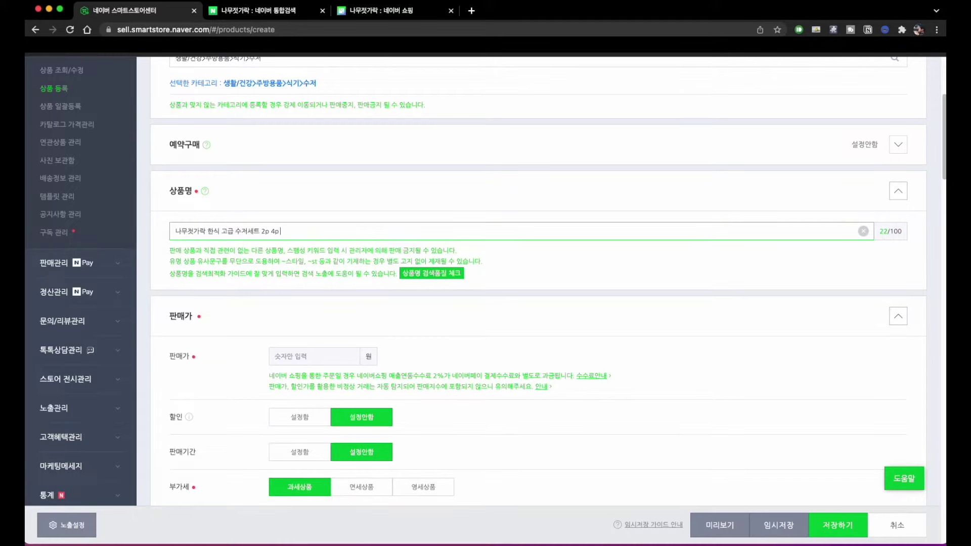
type("실")
type("마트 스토더")
key("BackSpace")
type("어")
key("shift+Left")
key("shift+Left")
key("shift+Left")
key("shift+Left")
key("shift+Left")
key("shift+Left")
key("shift+Left")
key("Right")
key("super+v")
key("super+v")
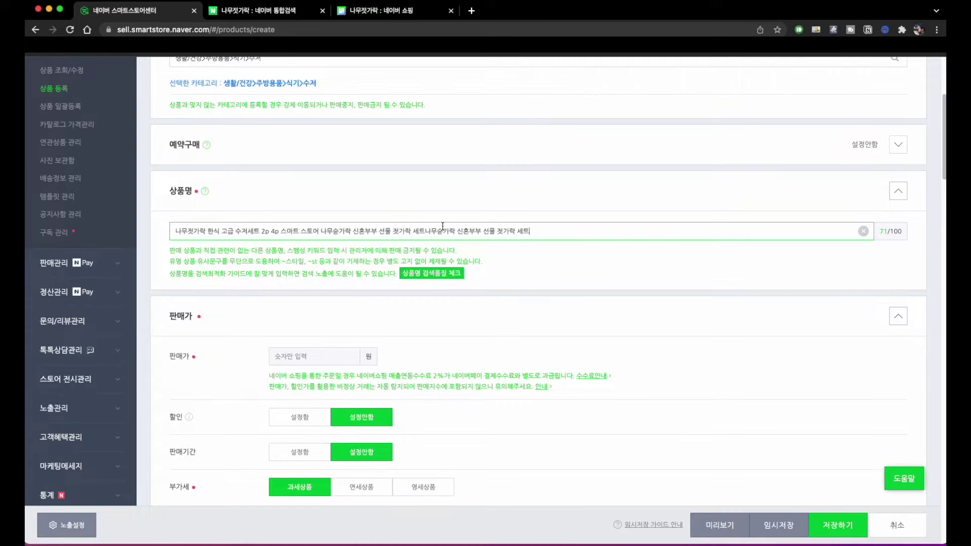
Step: Run the search quality check on the lengthened product name and examine the check items and suggested corrections
left_click(431, 274)
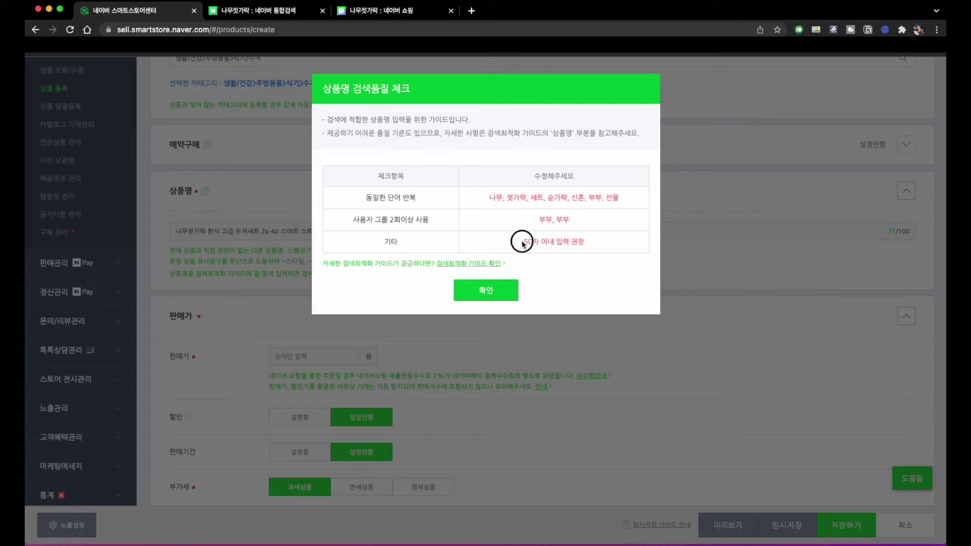
left_click_drag(522, 244, 586, 242)
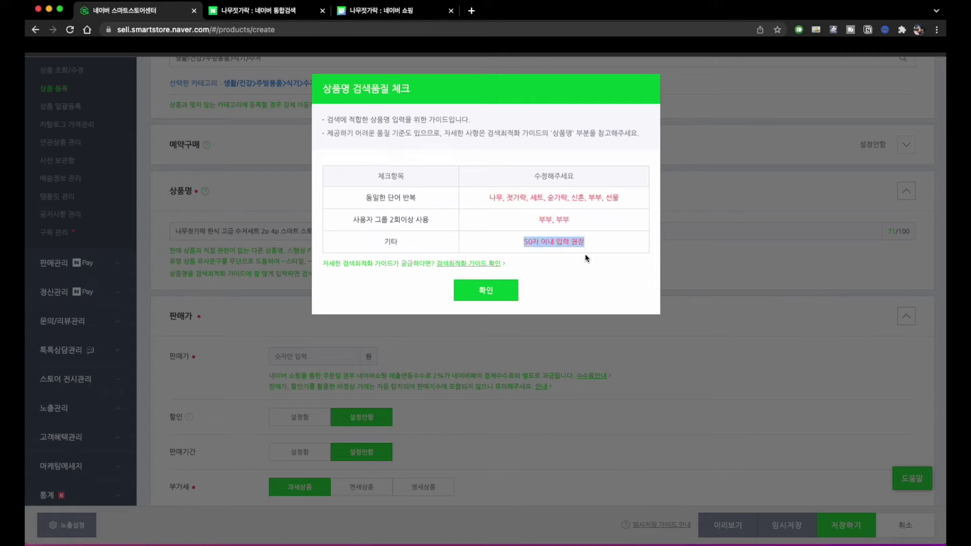
left_click_drag(352, 220, 419, 220)
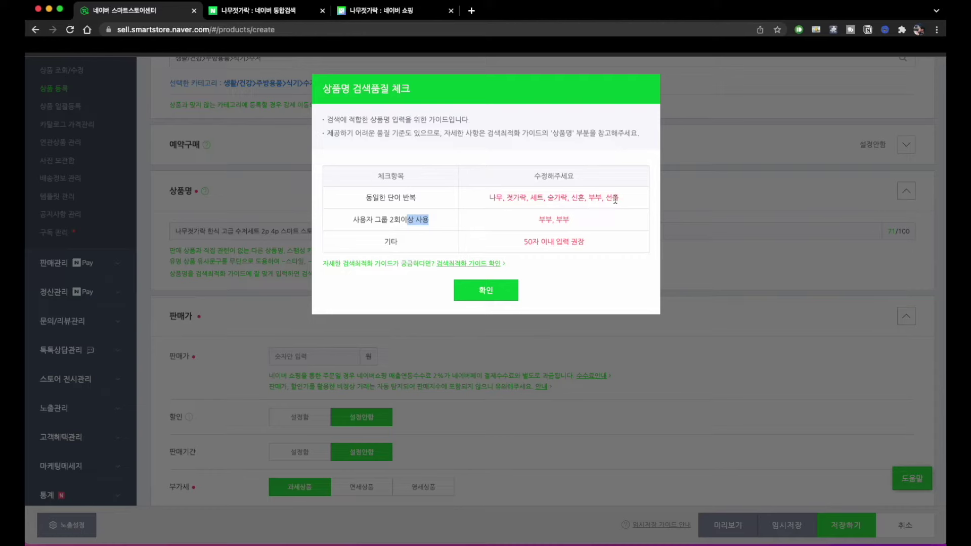
Step: Close the quality check result and trim the product name to 나무젓가락 한식 고급 수저세트 2p 4p
left_click_drag(627, 198, 457, 202)
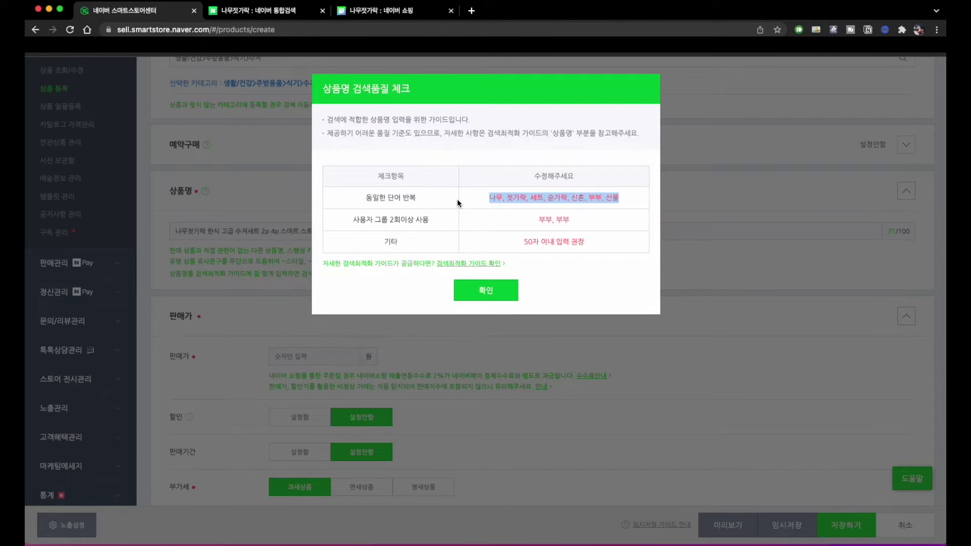
left_click(481, 298)
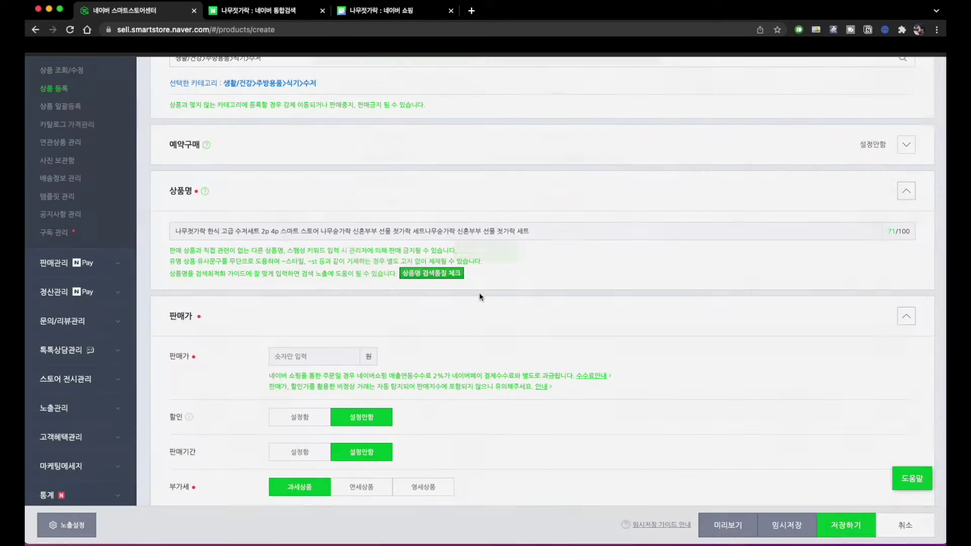
left_click_drag(280, 231, 586, 232)
key("BackSpace")
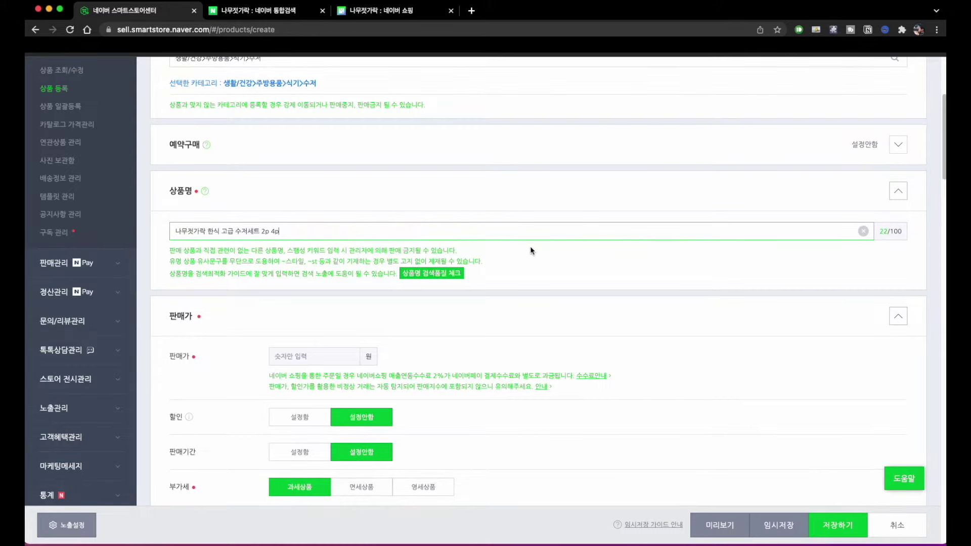
Step: Run the search quality check on the shortened product name and close its result
left_click(457, 274)
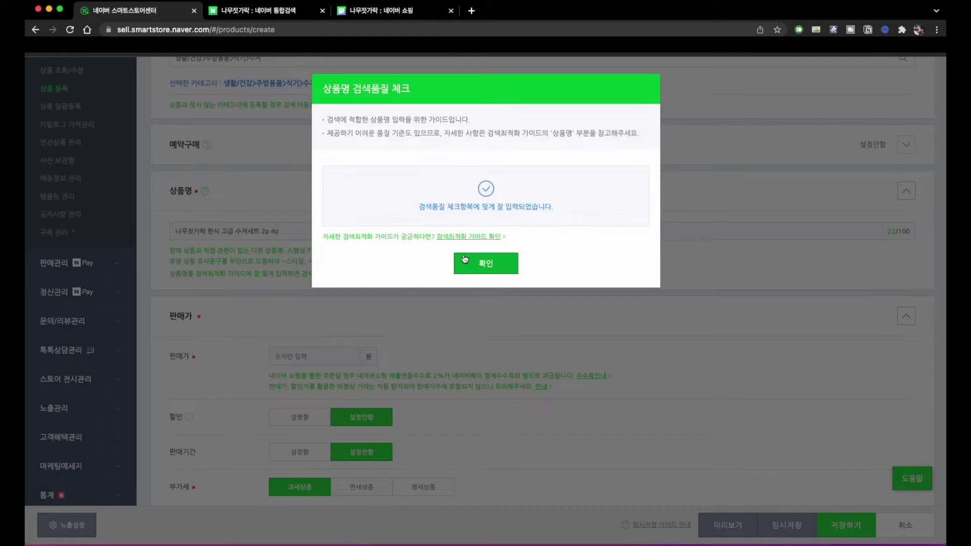
left_click(464, 259)
Step: Enable the discount (할인) setting in the sale price section
scroll(302, 287, "down", 5)
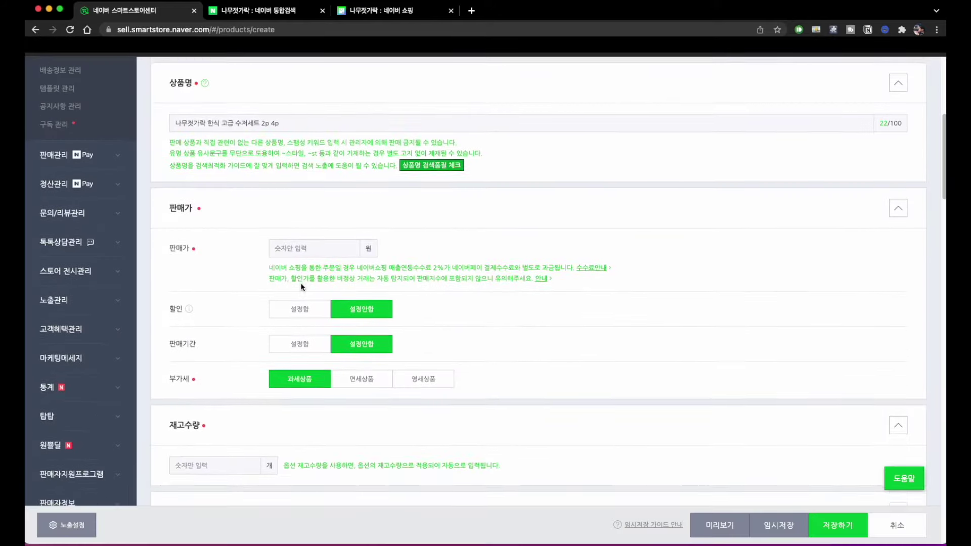
scroll(301, 287, "down", 2)
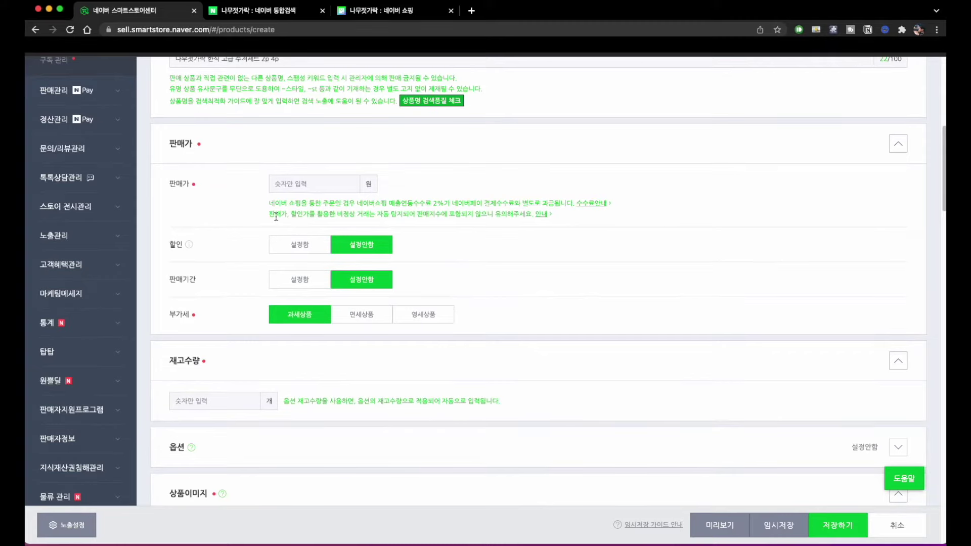
mouse_move(197, 201)
left_mouse_down()
mouse_move(152, 184)
mouse_move(204, 174)
left_mouse_up()
mouse_move(197, 236)
left_mouse_down()
mouse_move(197, 255)
mouse_move(187, 225)
mouse_move(199, 238)
left_mouse_up()
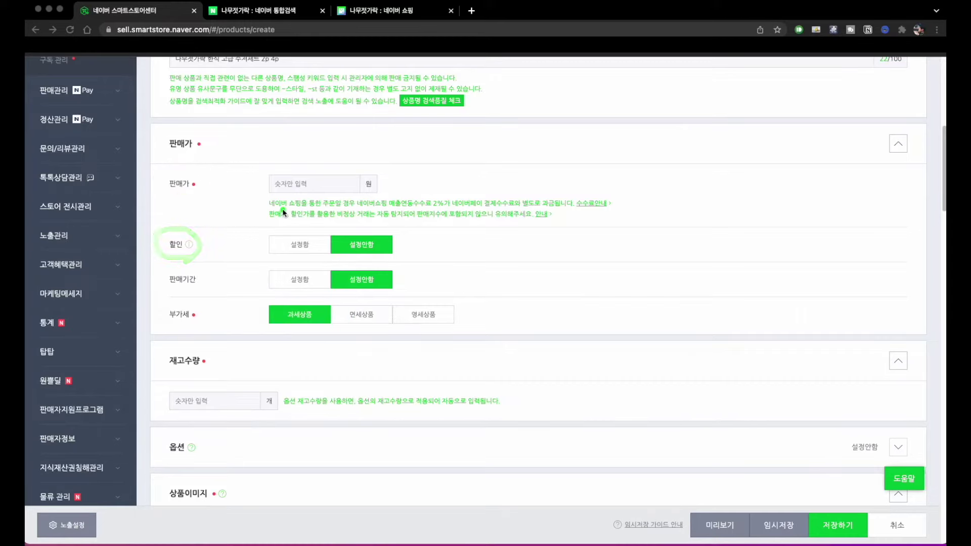
left_click_drag(164, 196, 200, 196)
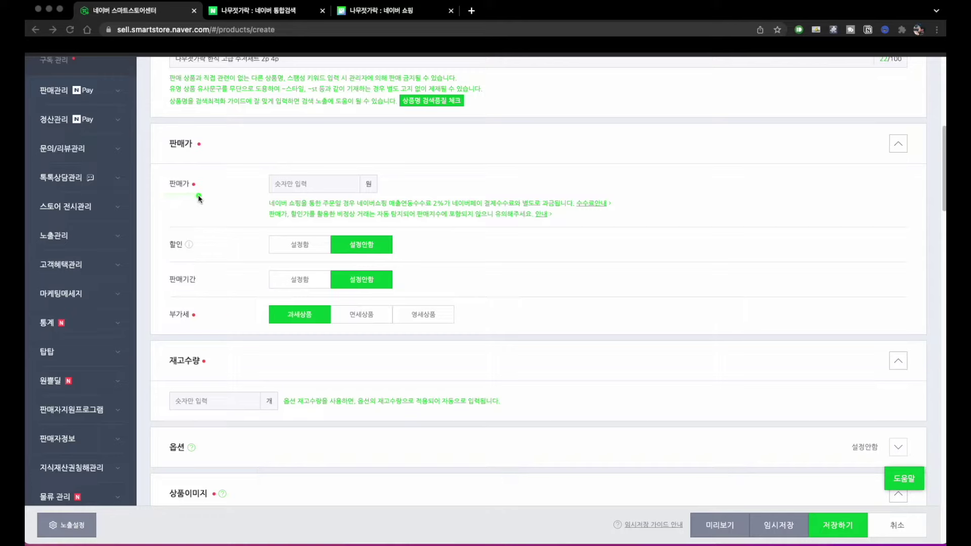
left_click(166, 196)
mouse_move(167, 196)
left_mouse_down()
mouse_move(199, 190)
mouse_move(191, 173)
mouse_move(157, 174)
mouse_move(173, 194)
left_mouse_up()
left_click(275, 250)
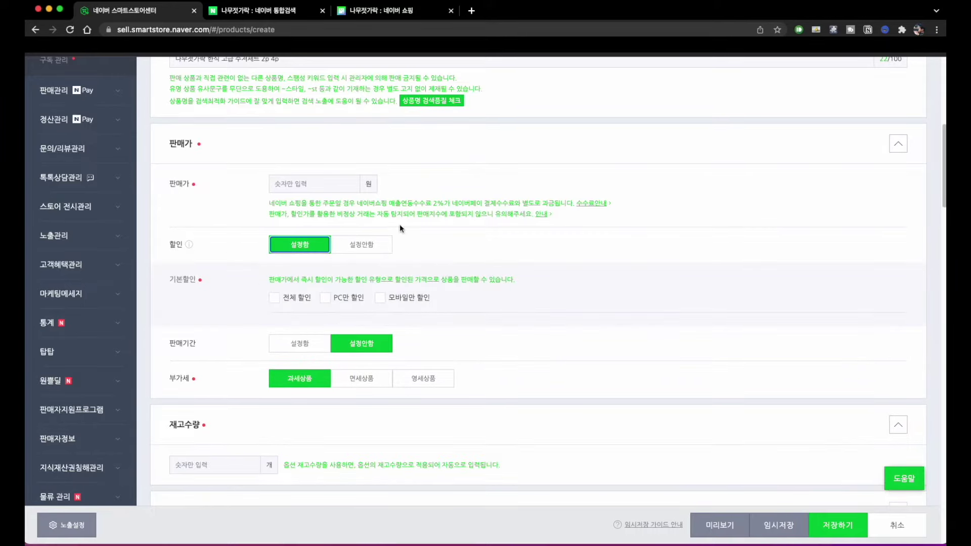
Step: Set the sale price (판매가) to 5000 won
key("ctrl+alt+a")
mouse_move(196, 177)
left_mouse_down()
mouse_move(152, 202)
mouse_move(201, 182)
left_mouse_up()
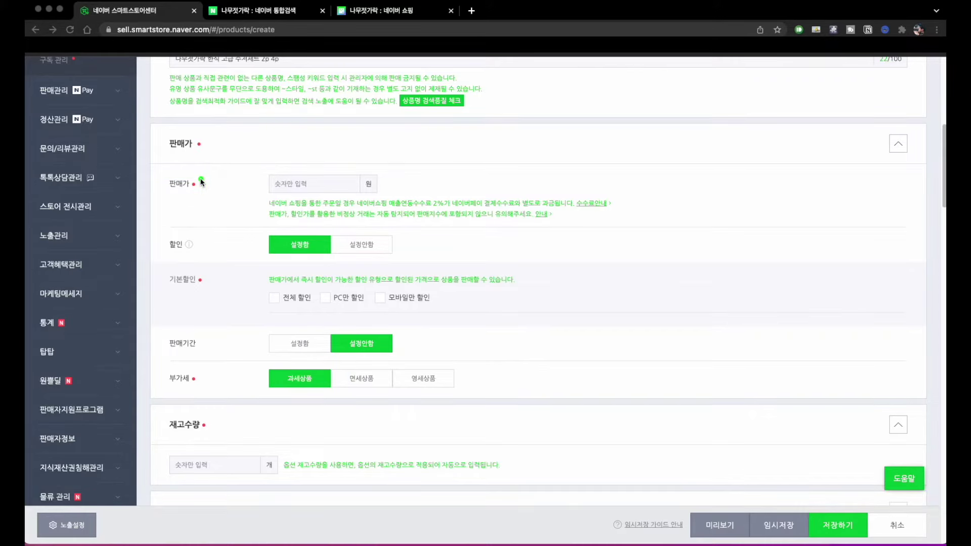
mouse_move(185, 202)
left_mouse_down()
mouse_move(172, 192)
mouse_move(184, 199)
left_mouse_up()
left_click_drag(188, 255, 469, 265)
left_click(301, 187)
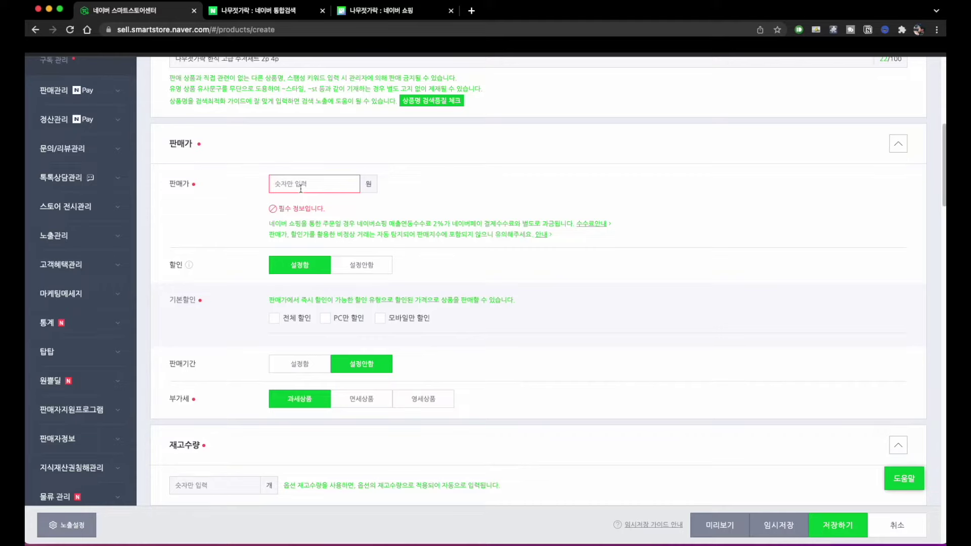
type("5000")
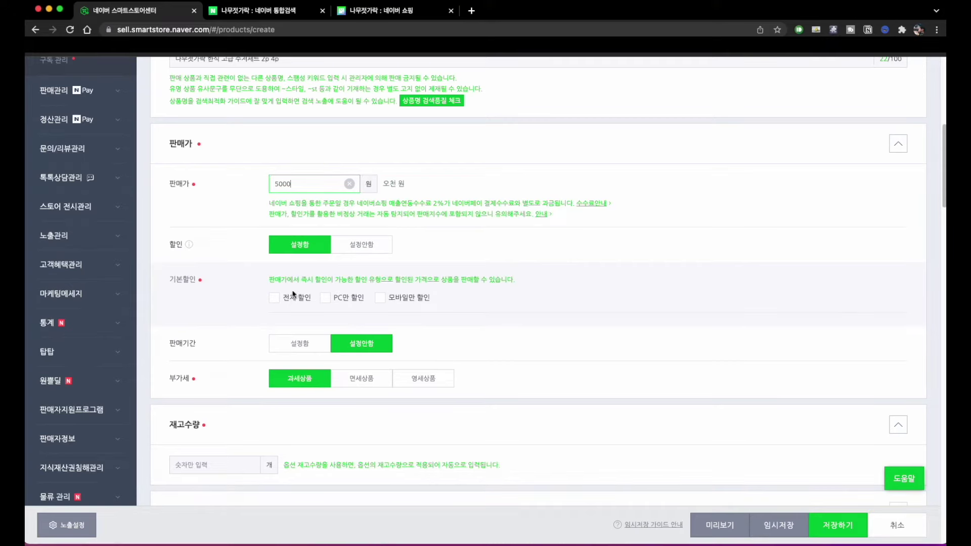
Step: Apply the basic discount to all channels with 전체 할인, reviewing the PC-only and mobile-only alternatives
left_click(294, 300)
left_click(287, 321)
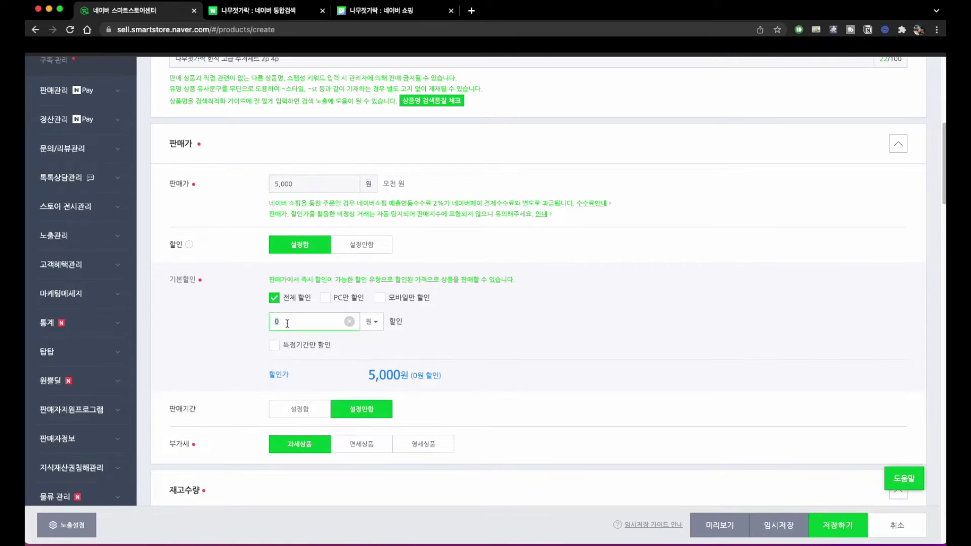
mouse_move(326, 306)
left_mouse_down()
mouse_move(357, 280)
mouse_move(384, 308)
left_mouse_up()
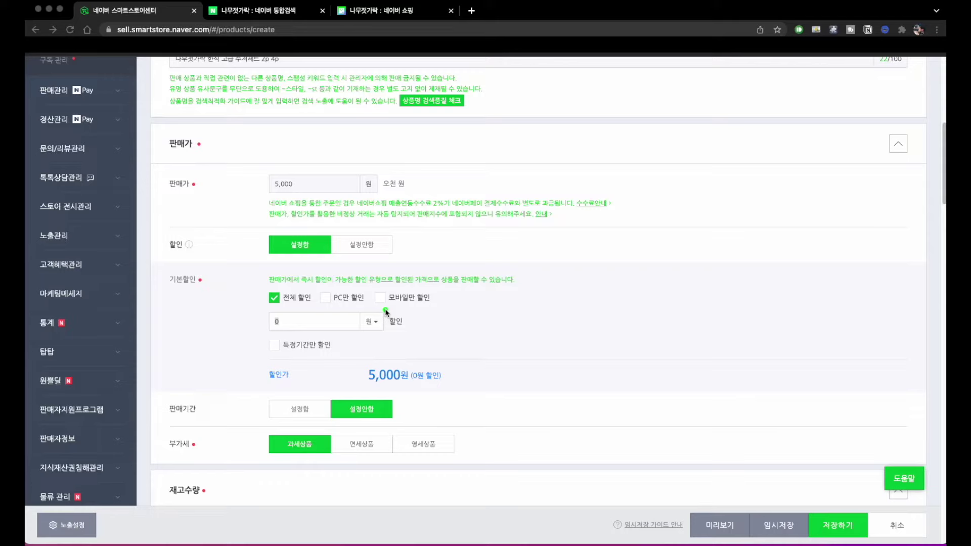
left_click_drag(321, 306, 364, 307)
mouse_move(329, 319)
left_mouse_down()
mouse_move(323, 303)
mouse_move(381, 299)
mouse_move(407, 329)
left_mouse_up()
left_click(310, 326)
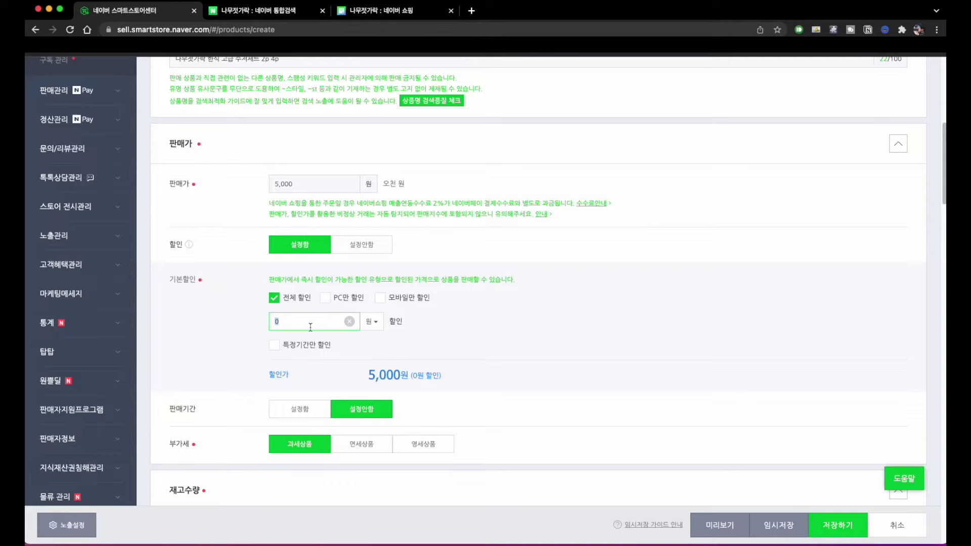
Step: Compare the % and 원 discount units, set the discount amount to 2500 won, and examine the discounted price
left_click(373, 322)
left_click(383, 351)
mouse_move(362, 349)
left_mouse_down()
mouse_move(374, 339)
mouse_move(369, 362)
mouse_move(388, 354)
mouse_move(372, 350)
left_mouse_up()
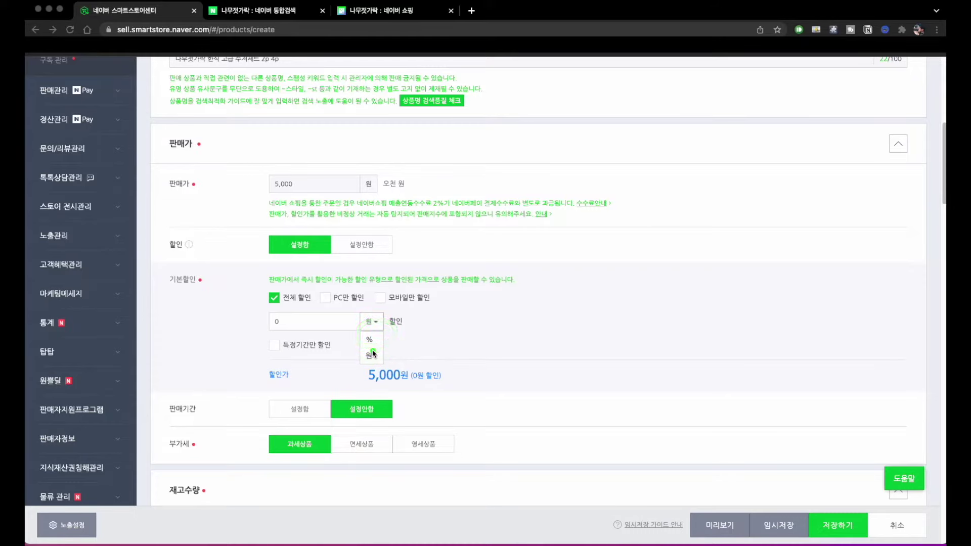
left_click_drag(360, 388, 459, 388)
mouse_move(376, 348)
left_mouse_down()
mouse_move(353, 349)
mouse_move(384, 348)
left_mouse_up()
left_click_drag(372, 364, 378, 360)
left_click(297, 320)
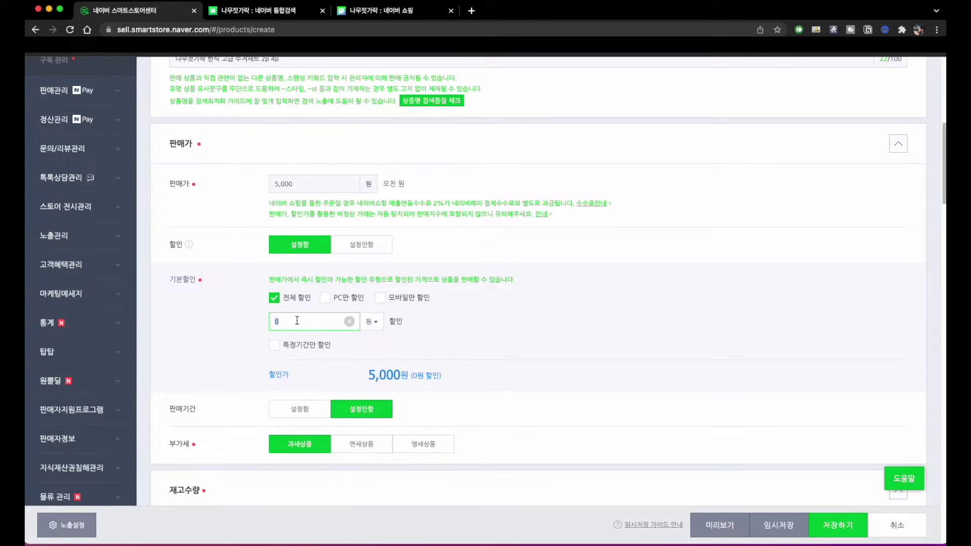
type("2500")
left_click(380, 389)
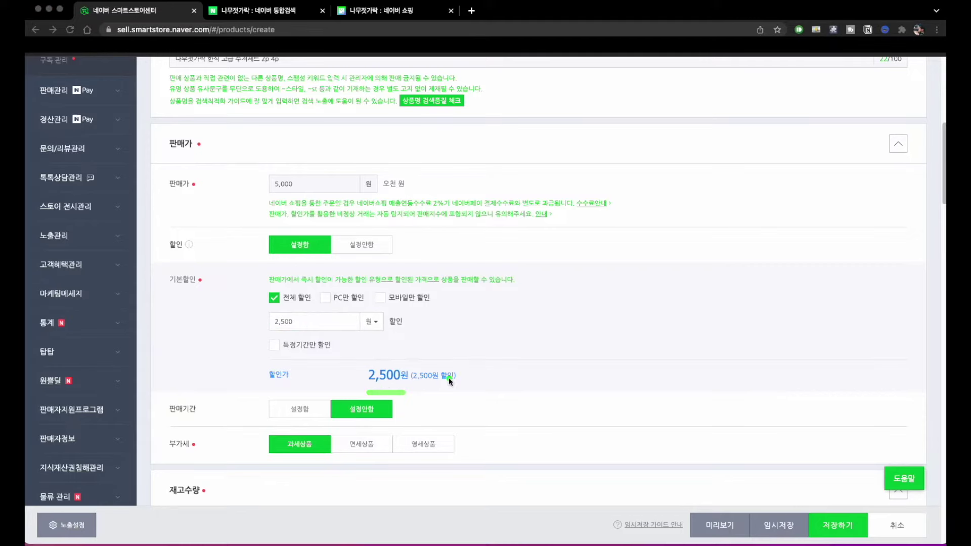
mouse_move(412, 384)
left_mouse_down()
mouse_move(341, 372)
mouse_move(376, 389)
mouse_move(399, 351)
mouse_move(418, 362)
mouse_move(386, 397)
mouse_move(397, 402)
left_mouse_up()
mouse_move(405, 349)
left_mouse_down()
mouse_move(405, 377)
mouse_move(384, 382)
left_mouse_up()
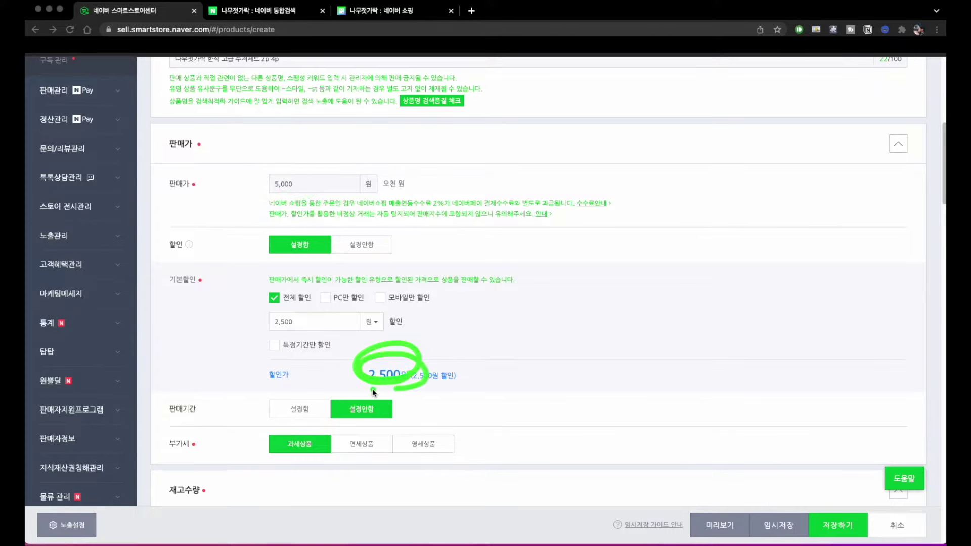
Step: Show the date-range settings of the sale period (판매기간) and return it to 설정안함
left_click(293, 408)
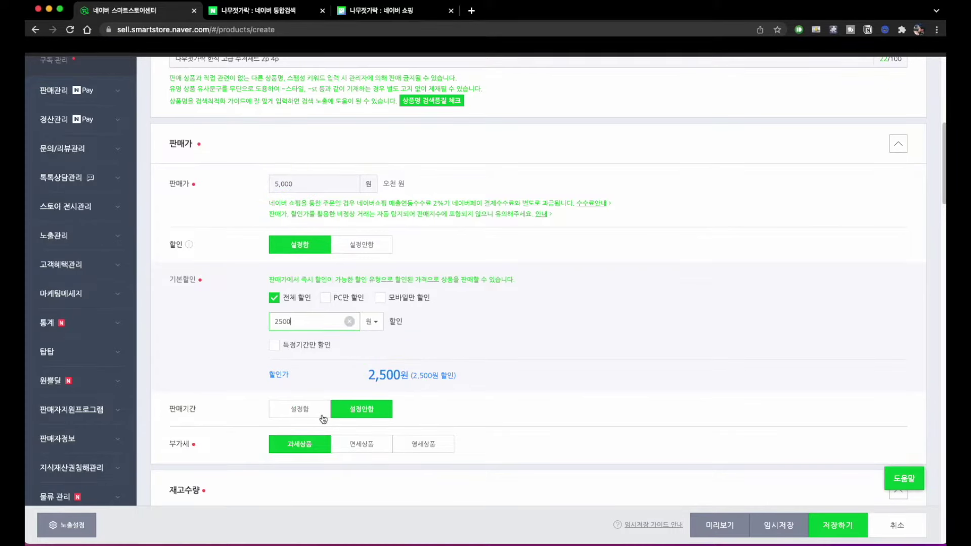
left_click(300, 410)
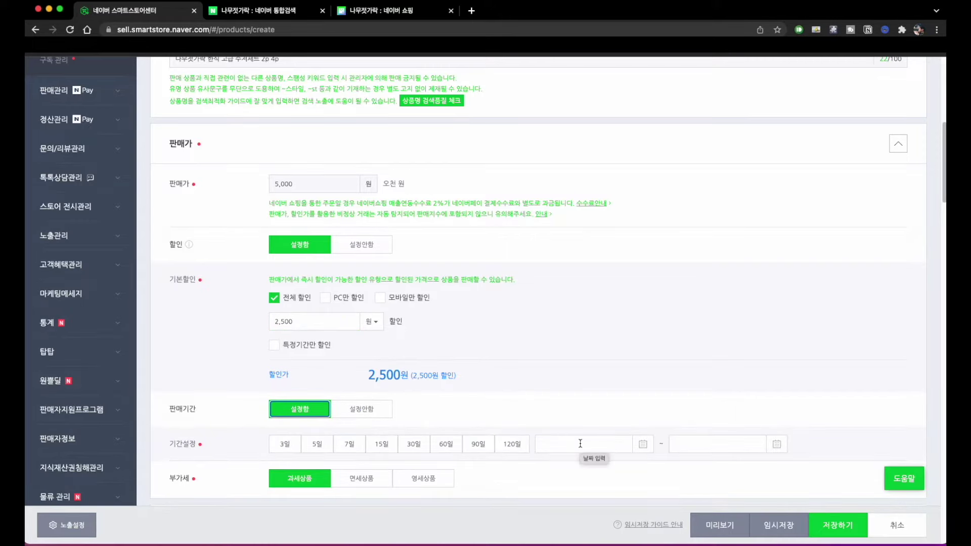
left_click(357, 409)
Step: Review the VAT and stock quantity settings and expand the options (옵션) section
scroll(359, 420, "down", 3)
mouse_move(314, 340)
left_mouse_down()
mouse_move(327, 329)
mouse_move(383, 336)
mouse_move(412, 326)
mouse_move(399, 357)
mouse_move(303, 340)
mouse_move(313, 344)
left_mouse_up()
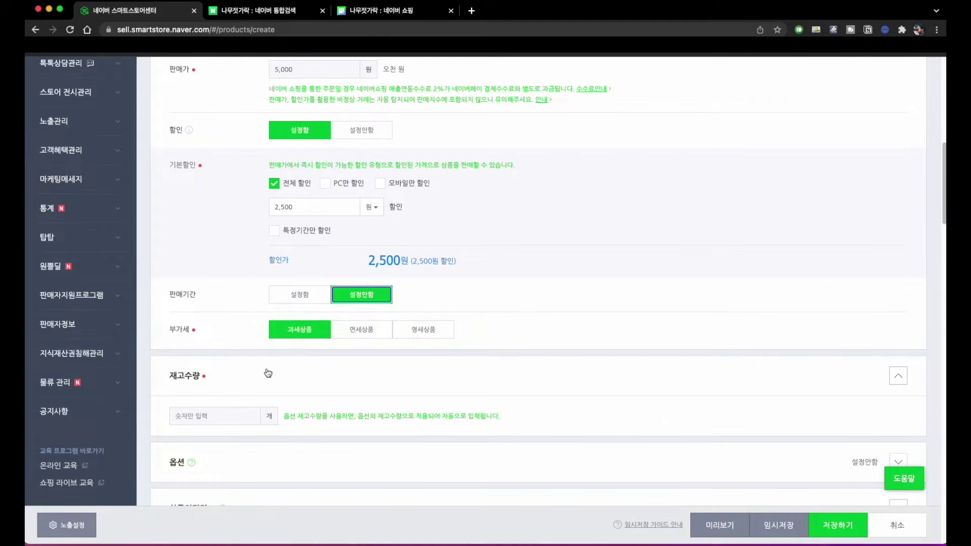
scroll(268, 372, "down", 2)
left_click_drag(200, 284, 155, 286)
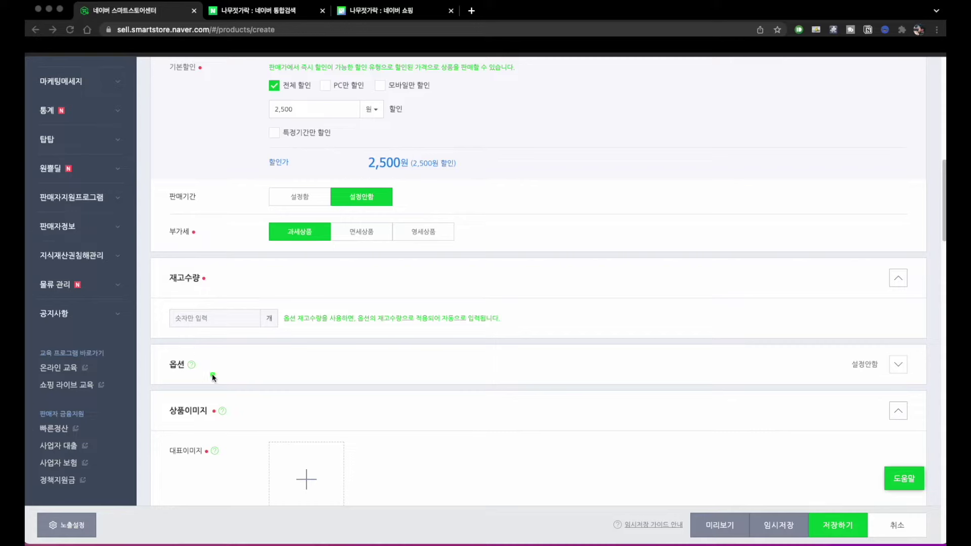
key("Escape")
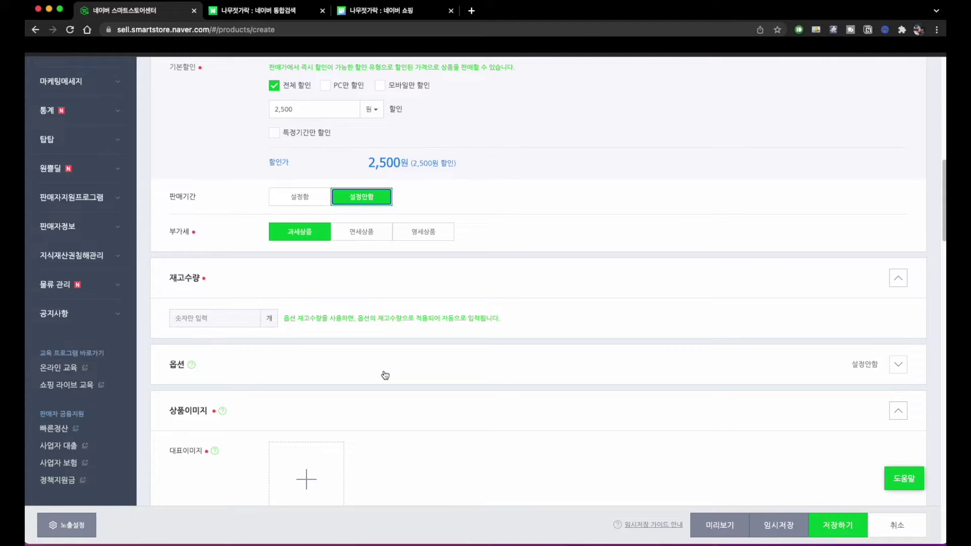
mouse_move(213, 332)
left_mouse_down()
mouse_move(158, 287)
mouse_move(286, 280)
left_mouse_up()
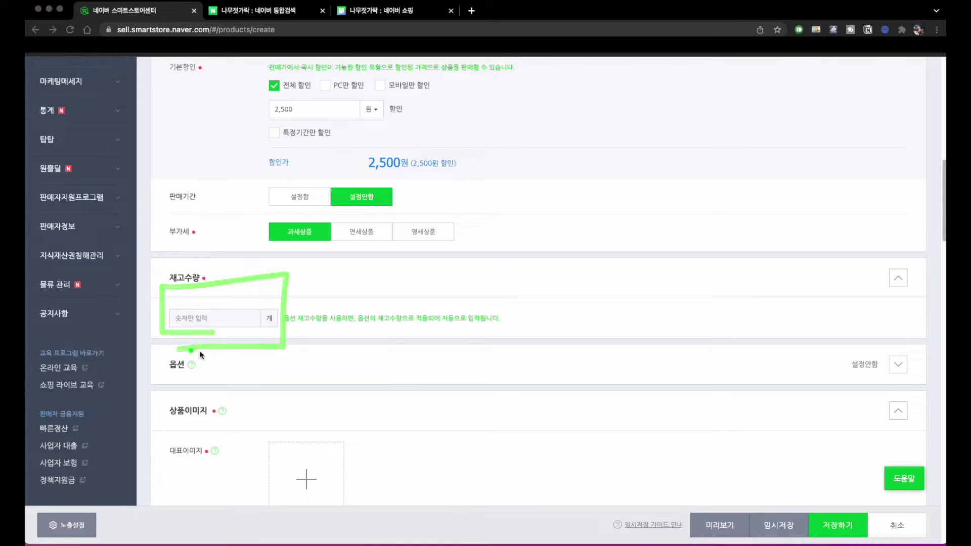
left_click(233, 365)
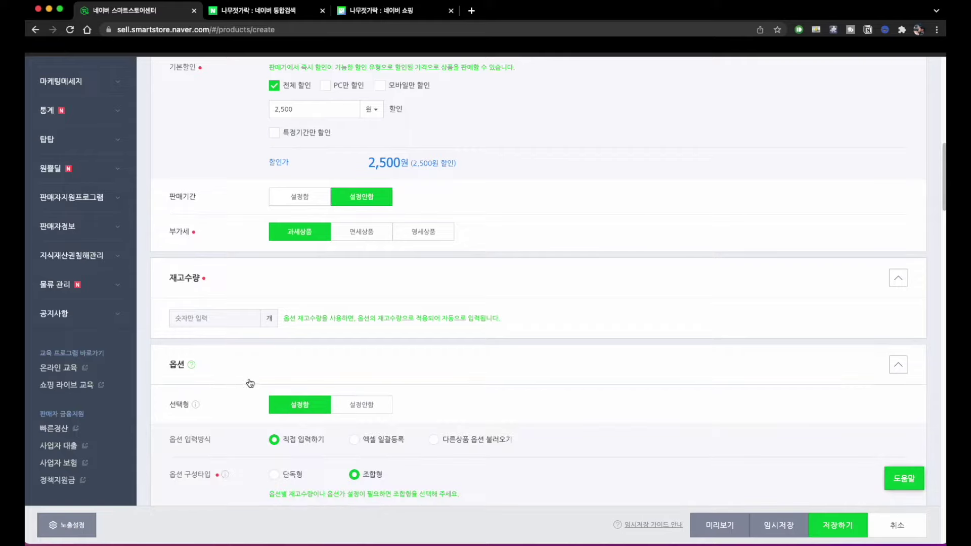
scroll(228, 376, "down", 1)
scroll(227, 377, "down", 6)
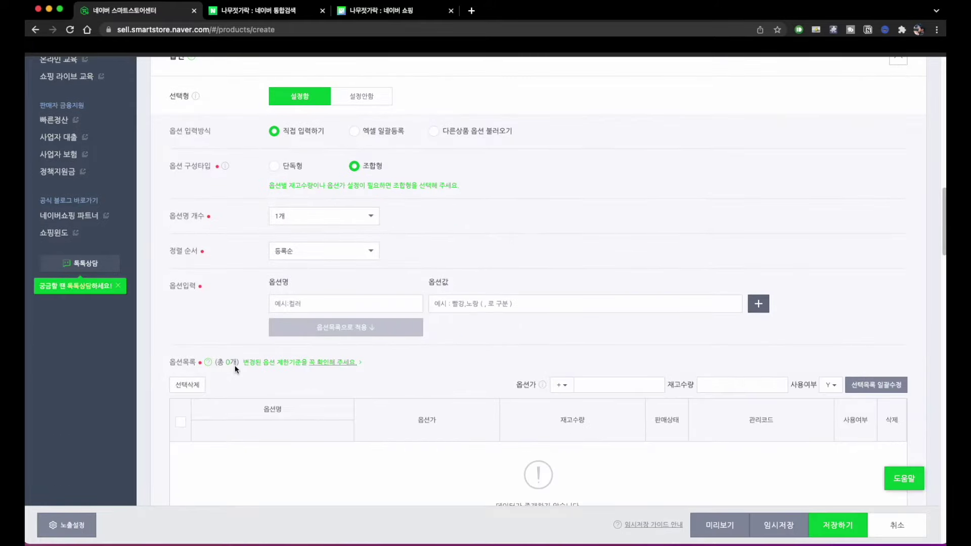
scroll(235, 365, "up", 1)
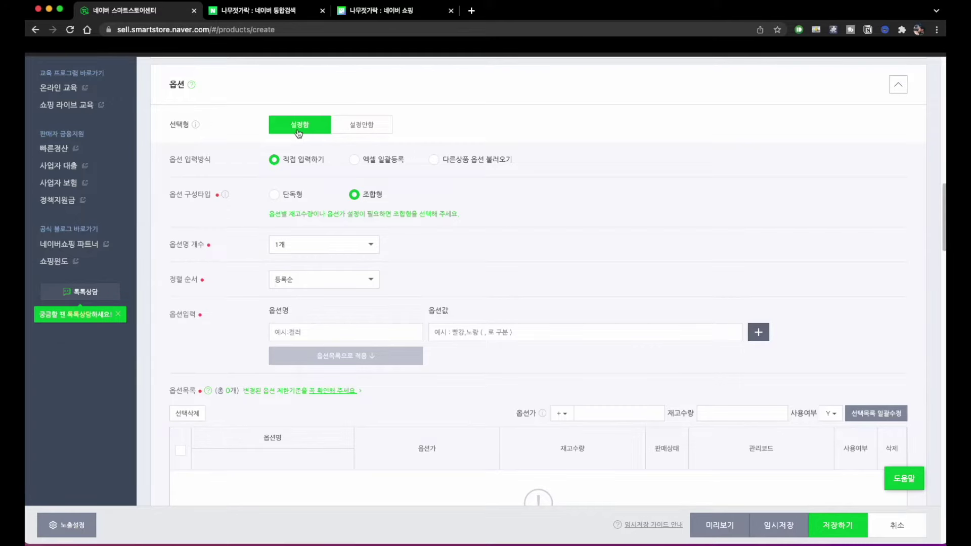
Step: Examine the option settings: the selection type, the three input methods, and the 단독형 and 조합형 composition types
left_click(319, 136)
left_click_drag(319, 137, 321, 96)
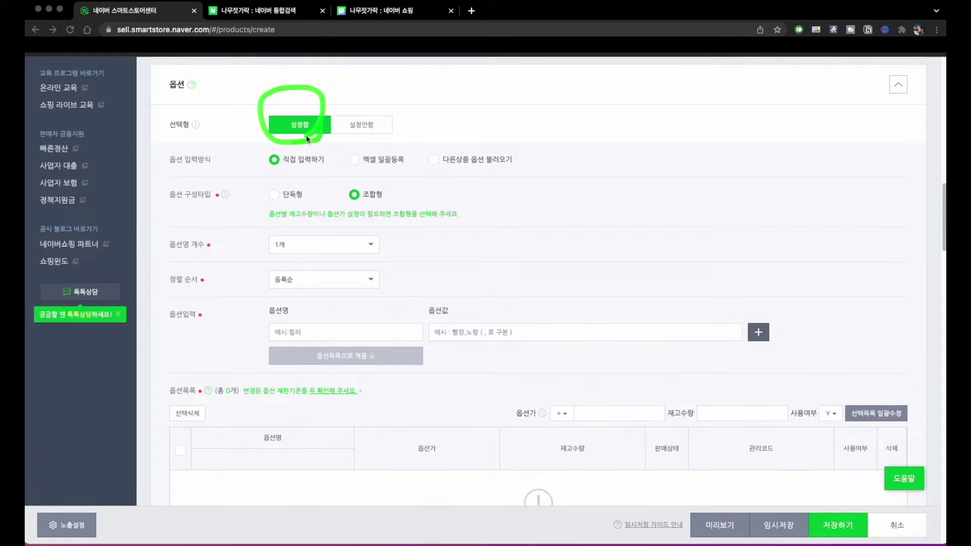
left_click_drag(266, 181, 515, 173)
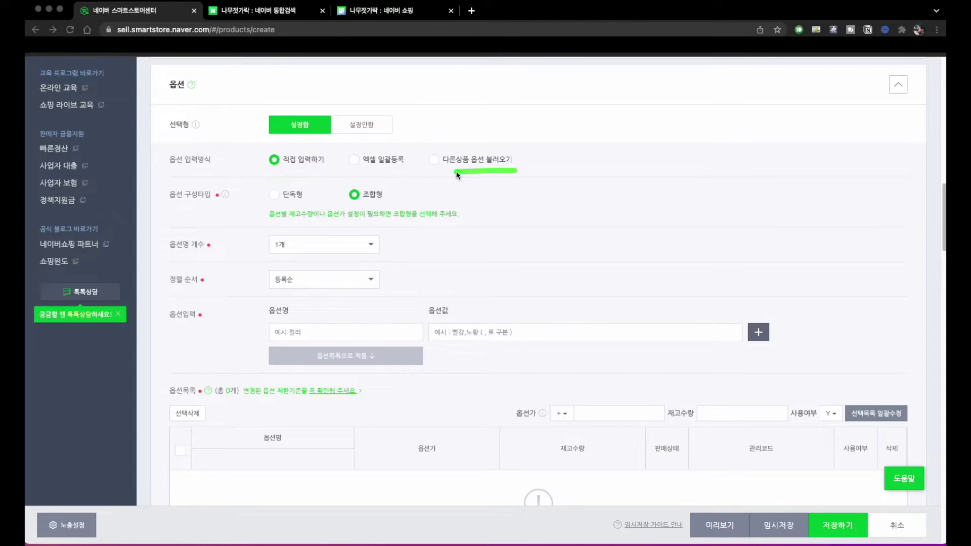
left_click_drag(444, 171, 504, 175)
left_click(487, 202)
left_click_drag(434, 168, 526, 167)
left_click_drag(428, 173, 510, 173)
left_click(352, 176)
mouse_move(352, 176)
left_mouse_down()
mouse_move(407, 152)
mouse_move(341, 148)
mouse_move(354, 177)
mouse_move(373, 177)
left_mouse_up()
mouse_move(339, 153)
left_mouse_down()
mouse_move(418, 171)
mouse_move(394, 148)
mouse_move(338, 151)
left_mouse_up()
left_click_drag(268, 170, 334, 173)
left_click_drag(264, 209, 399, 208)
left_click(346, 206)
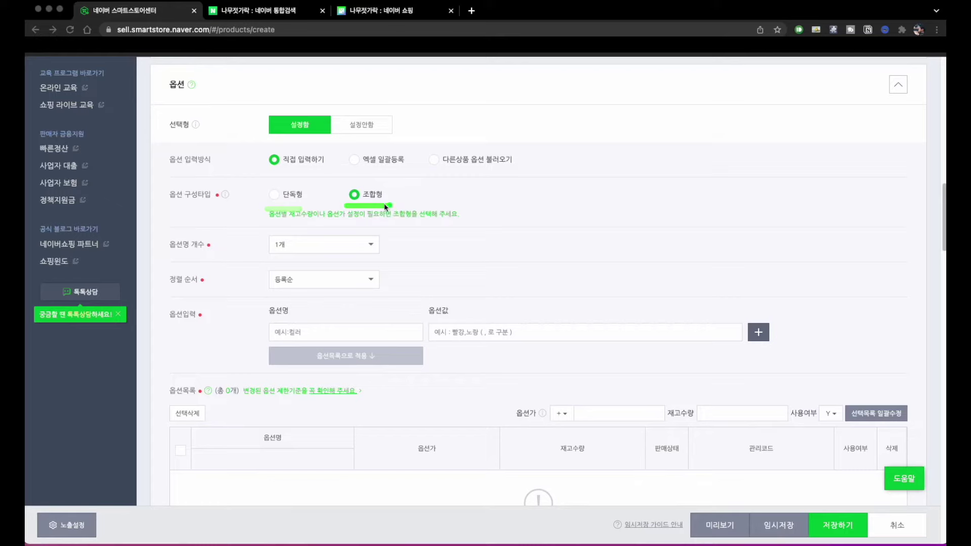
left_click(275, 196)
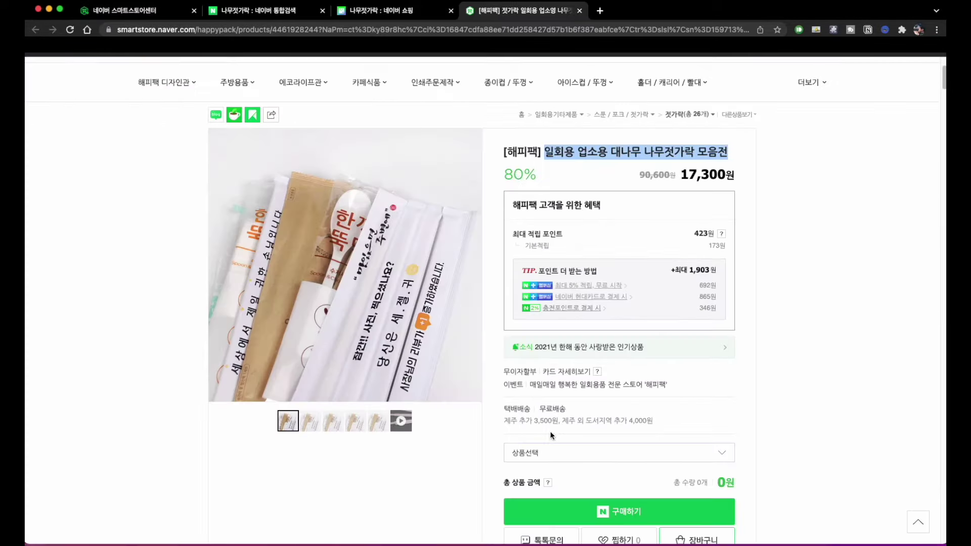
Step: Examine the 해피팩 chopsticks listing's discount and sale price, and expand its 상품선택 options to review their surcharges
scroll(516, 175, "up", 1)
scroll(516, 175, "up", 3)
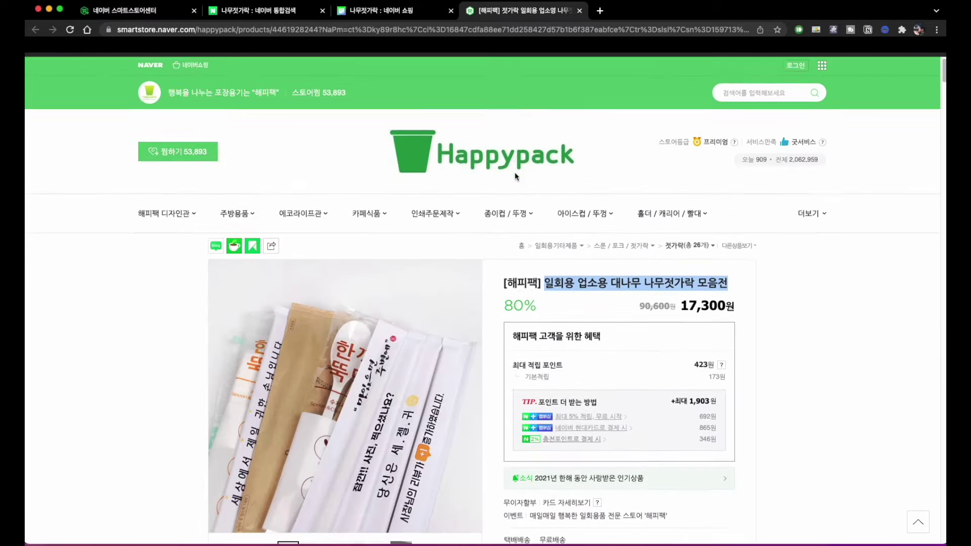
scroll(495, 315, "down", 5)
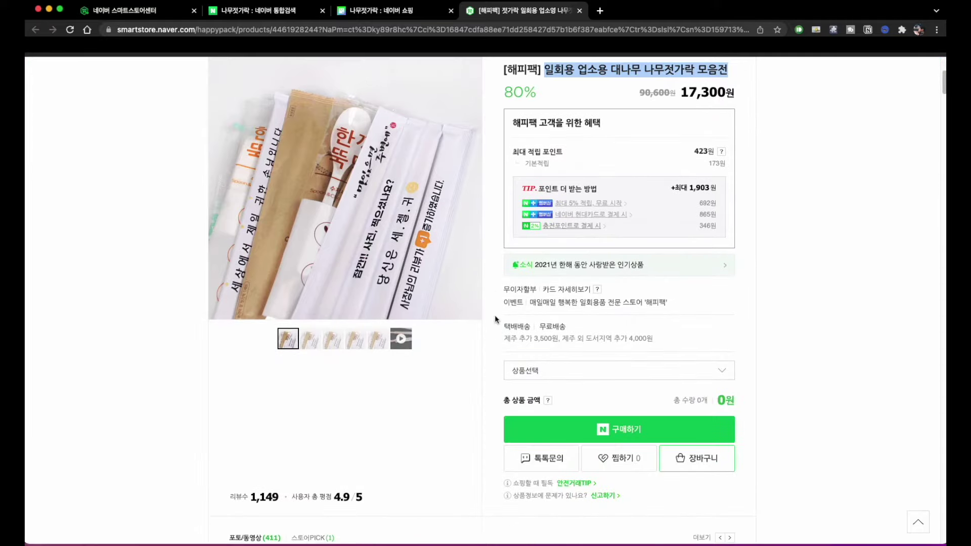
scroll(493, 329, "up", 2)
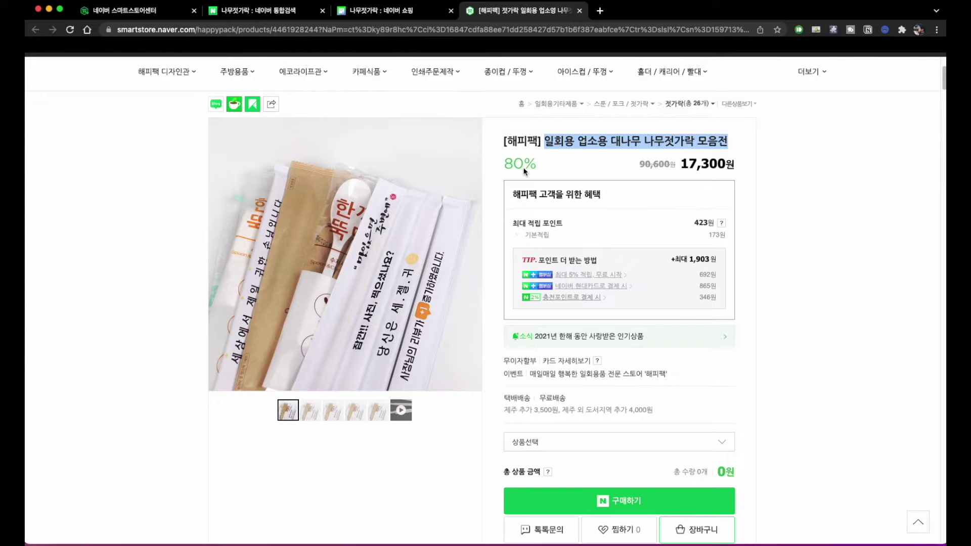
left_click(683, 162)
left_click(609, 443)
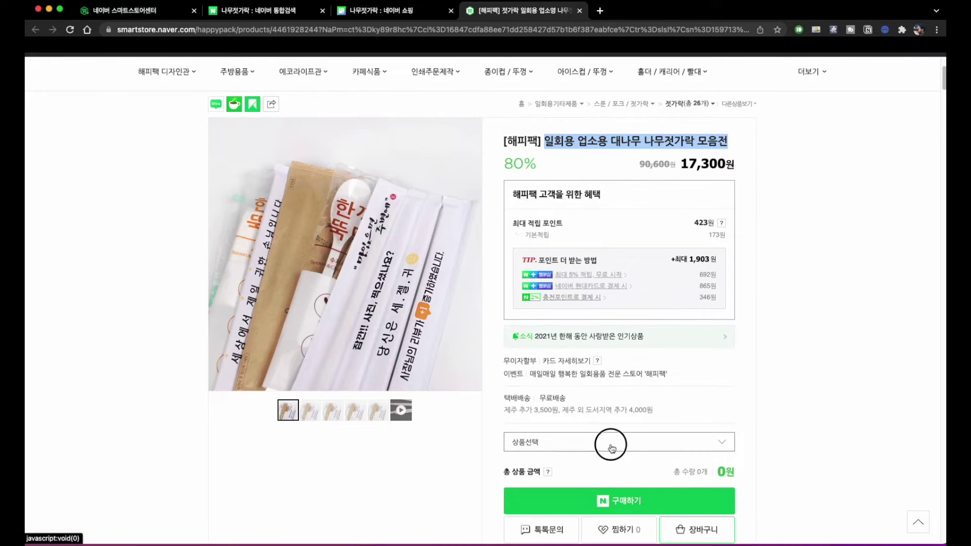
scroll(612, 448, "down", 2)
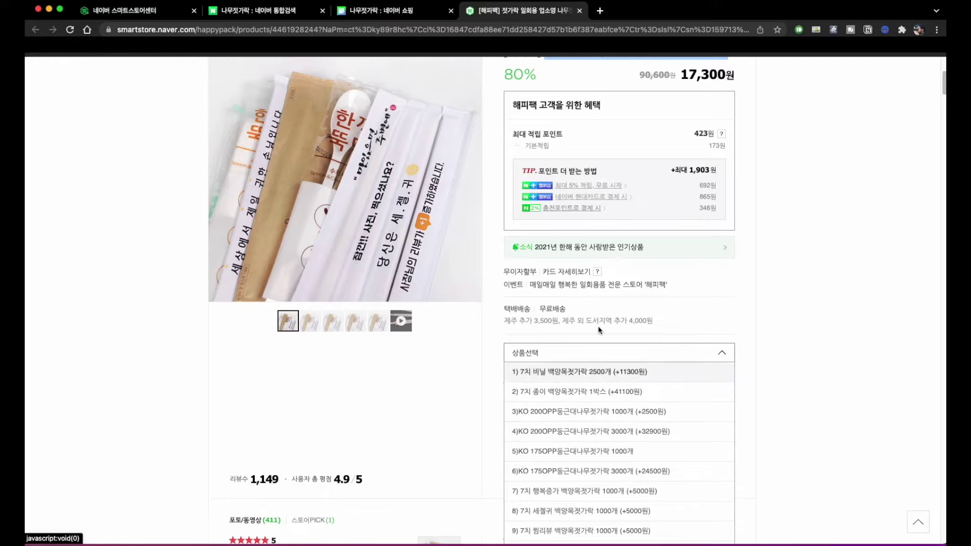
Step: Return to the product registration form and enter 색상 as the option name
left_click(165, 11)
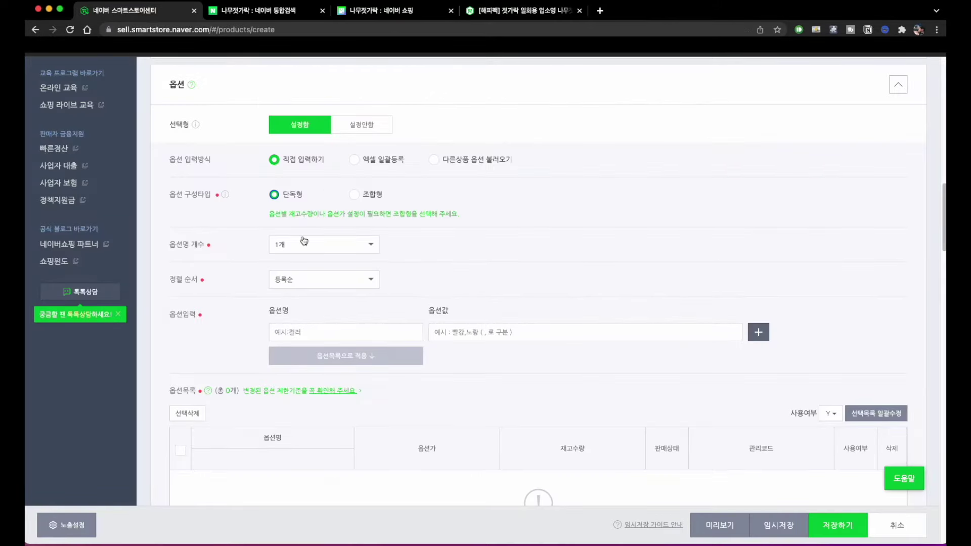
left_click(320, 333)
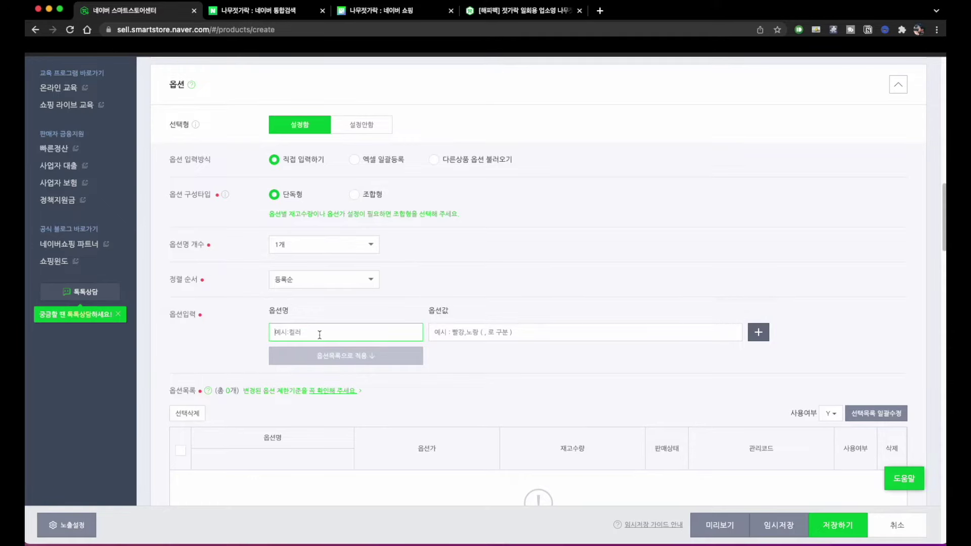
type("색")
type("사")
left_click(461, 332)
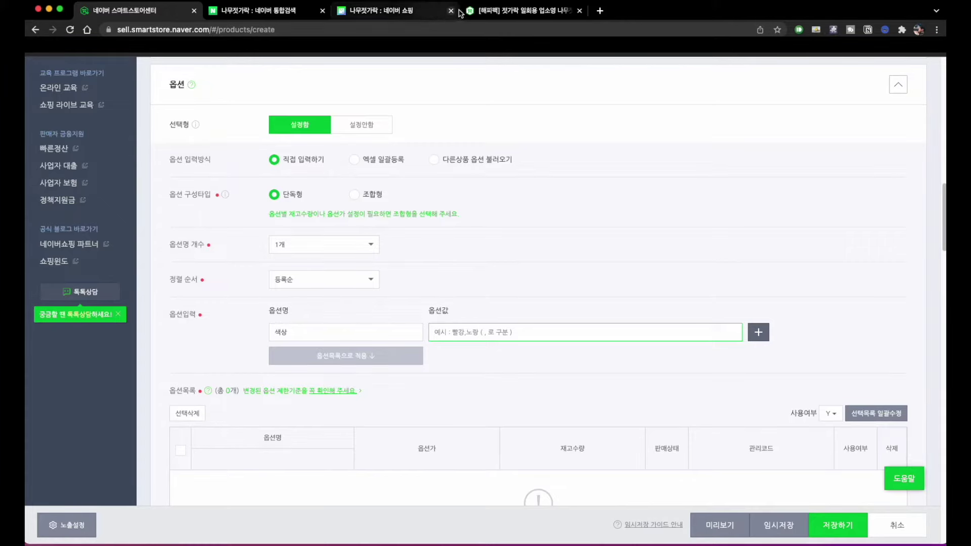
Step: Compare the option names used in the 해피팩, 휴바트 카나미 and 이시다 wooden chopsticks listings on Naver Shopping
left_click(498, 11)
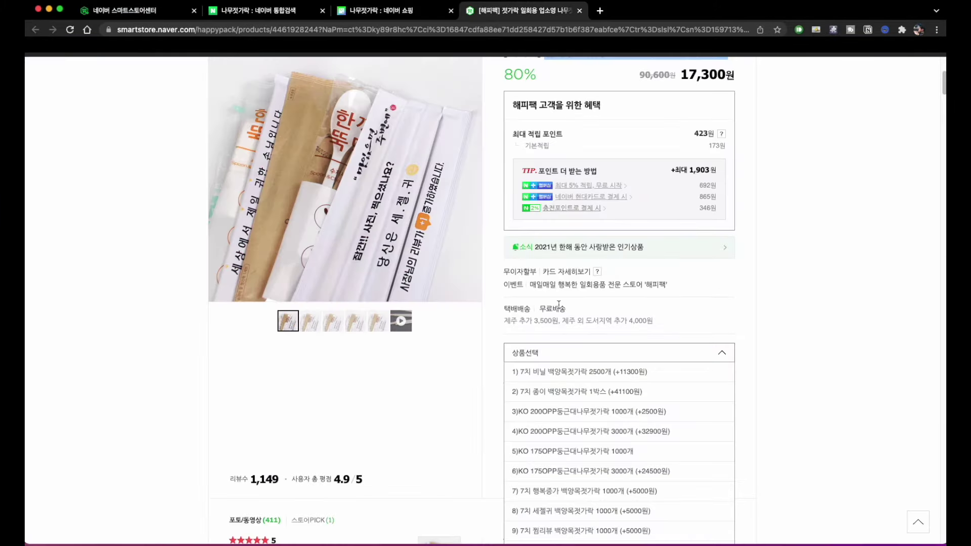
mouse_move(538, 360)
left_mouse_down()
mouse_move(516, 366)
mouse_move(542, 351)
mouse_move(533, 356)
left_mouse_up()
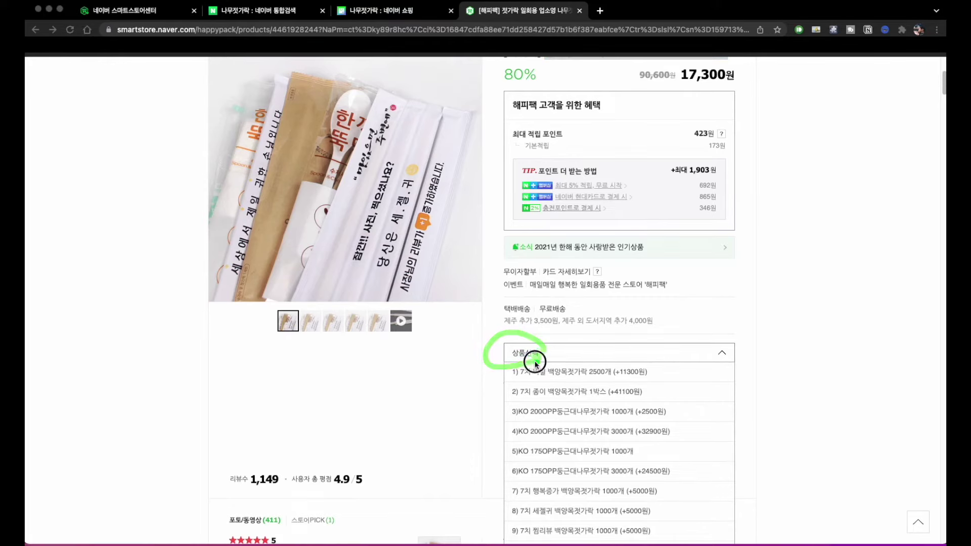
left_click(425, 12)
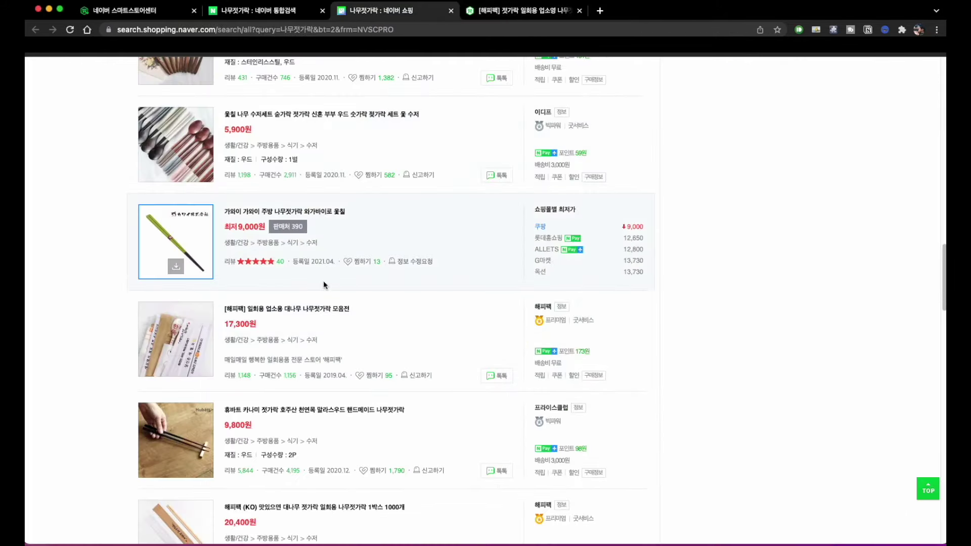
scroll(342, 267, "down", 3)
left_click(364, 244)
scroll(493, 383, "down", 7)
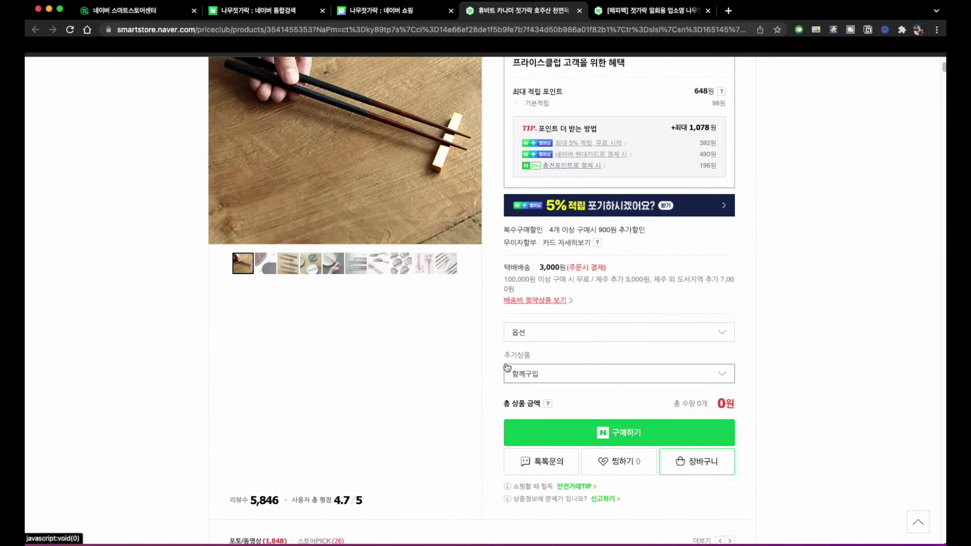
left_click(385, 10)
scroll(326, 374, "down", 2)
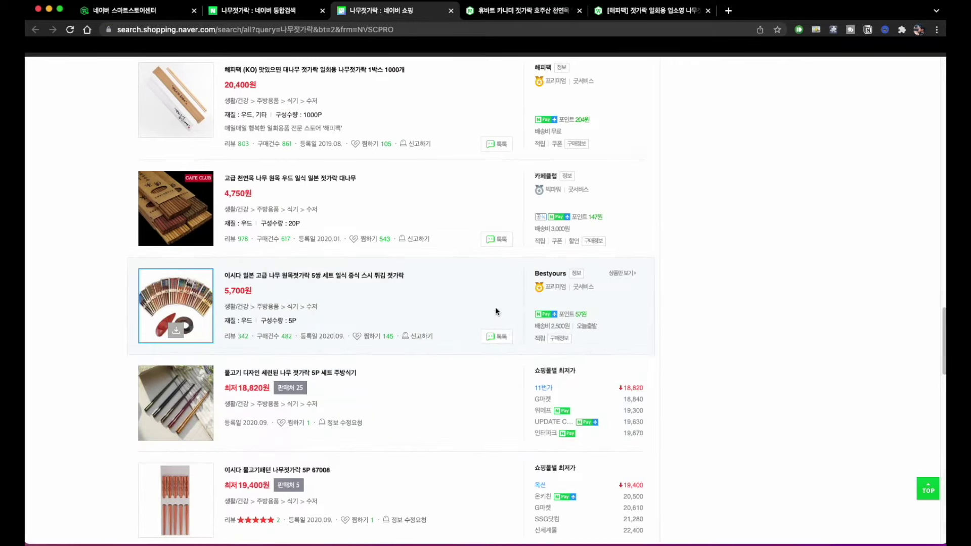
left_click(379, 276)
scroll(592, 395, "down", 5)
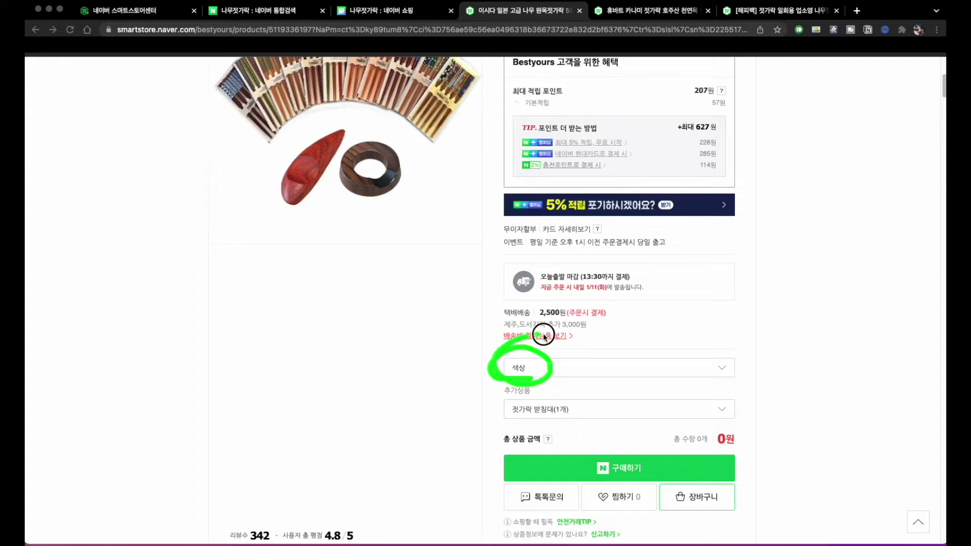
Step: Back in the registration form, enter 빨강,노랑 as the option values for 색상 and apply them to the option list
left_click(127, 10)
left_click(297, 334)
left_click(476, 334)
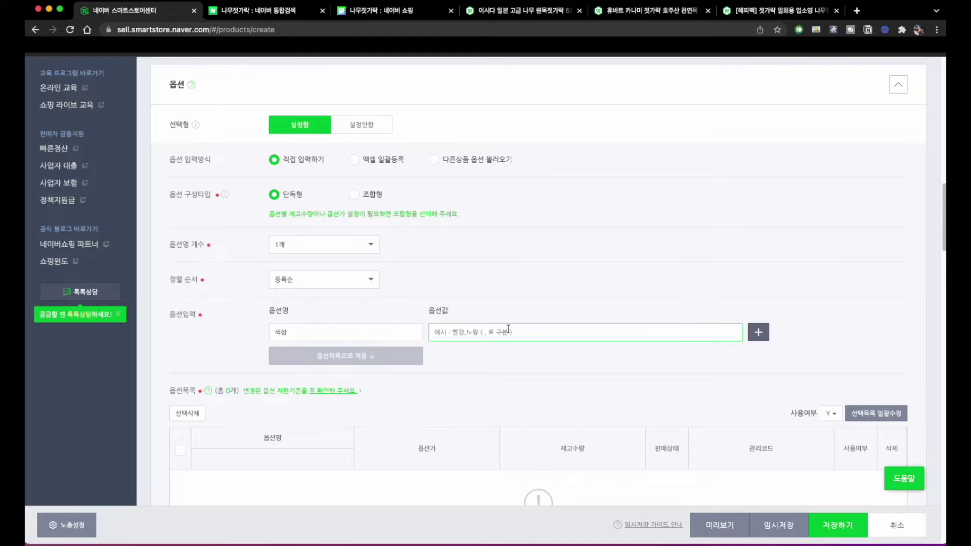
type("빨ㄹ")
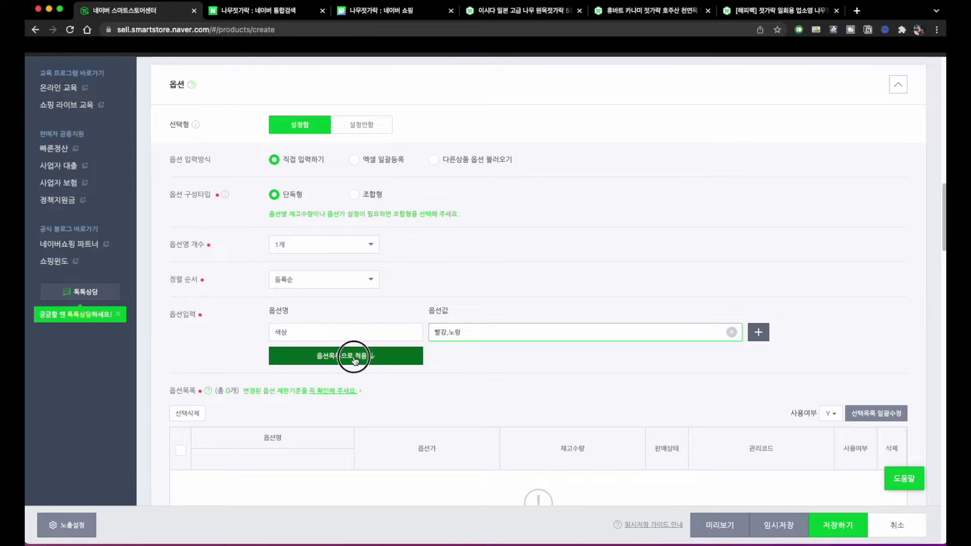
left_click(310, 359)
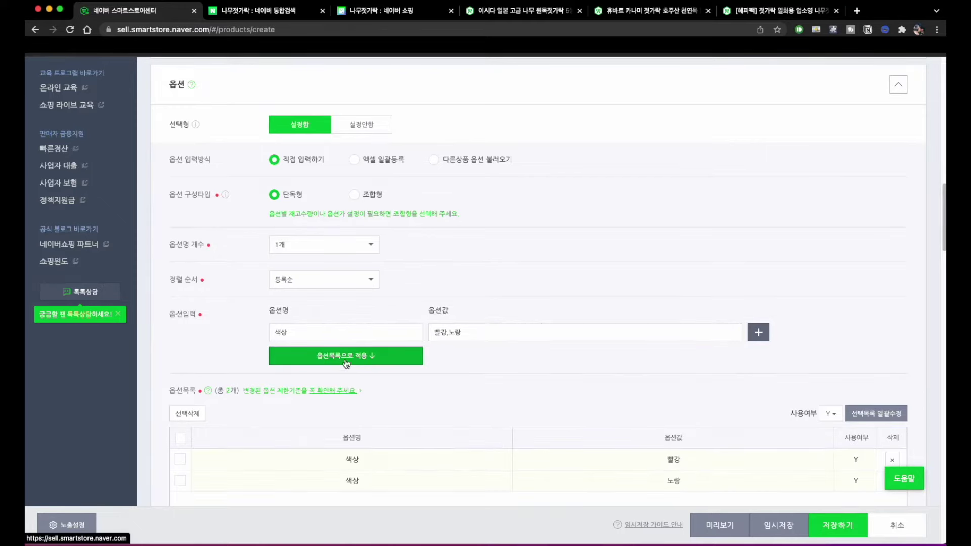
Step: Review the applied 색상 option list together with the 단독형 composition settings
scroll(368, 353, "down", 5)
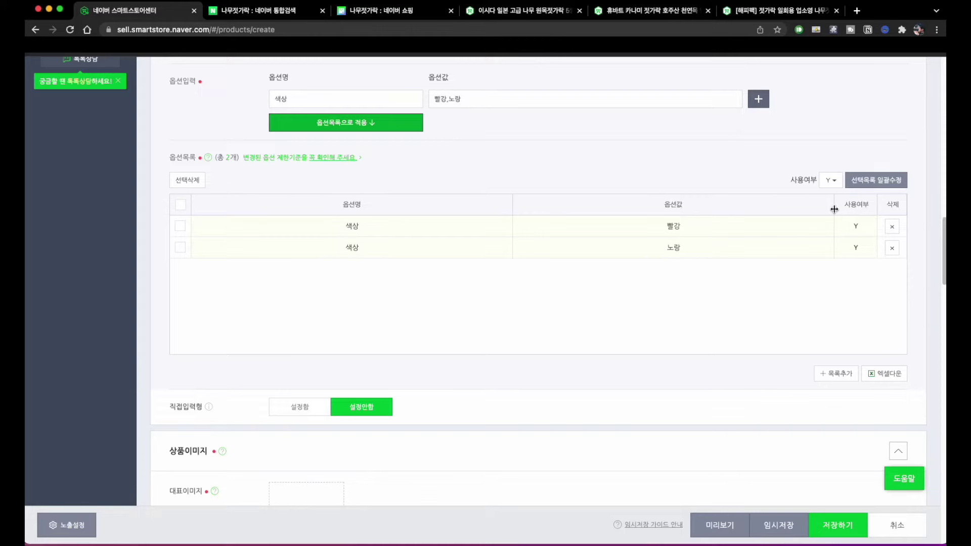
scroll(518, 192, "up", 5)
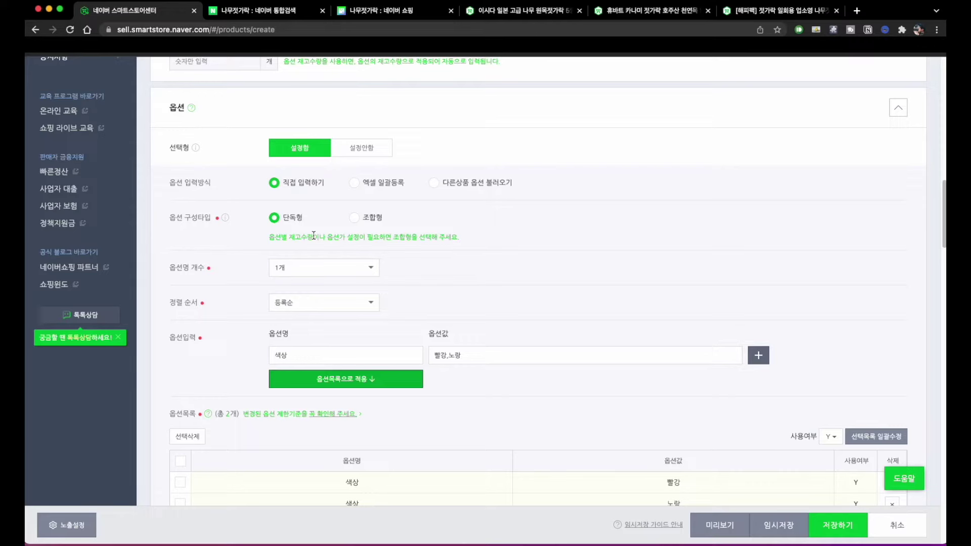
scroll(314, 236, "down", 2)
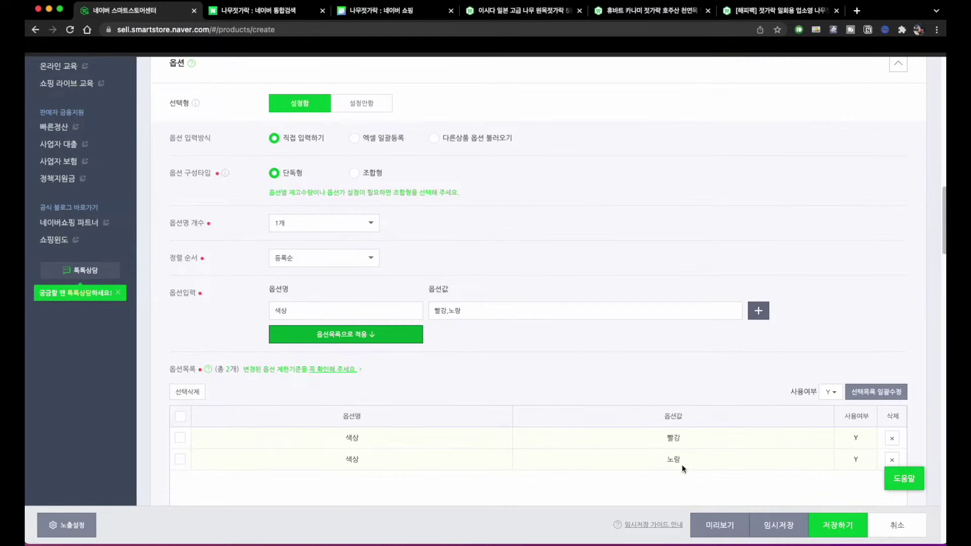
Step: Examine the 색상 options and their surcharges in the 이시다 chopsticks listing
left_click(732, 10)
left_click(523, 11)
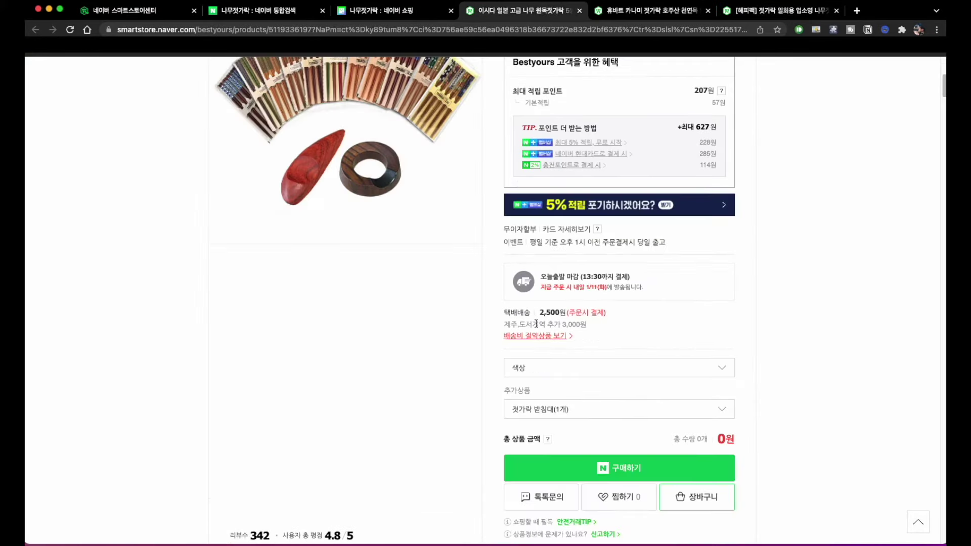
mouse_move(523, 382)
left_mouse_down()
mouse_move(502, 371)
mouse_move(532, 372)
mouse_move(517, 376)
left_mouse_up()
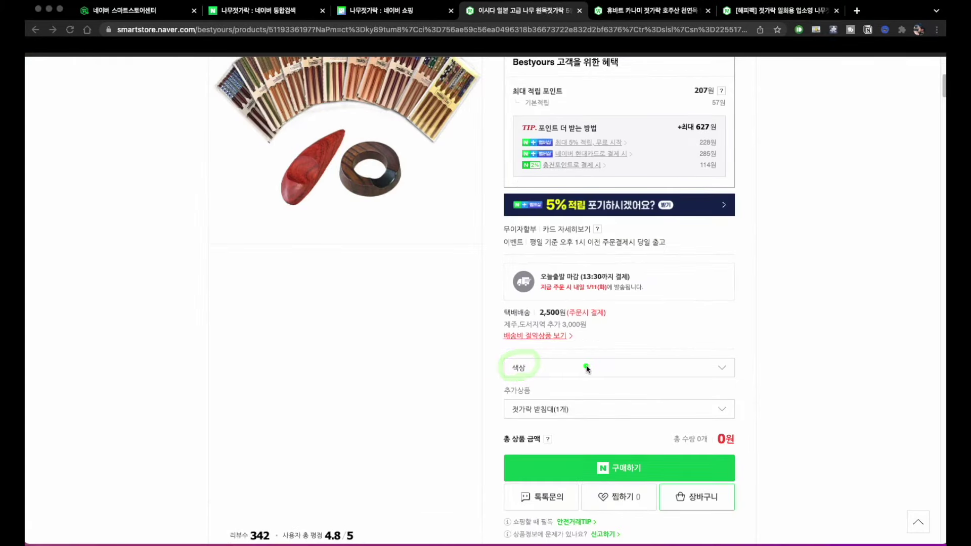
left_click(611, 373)
scroll(612, 388, "down", 3)
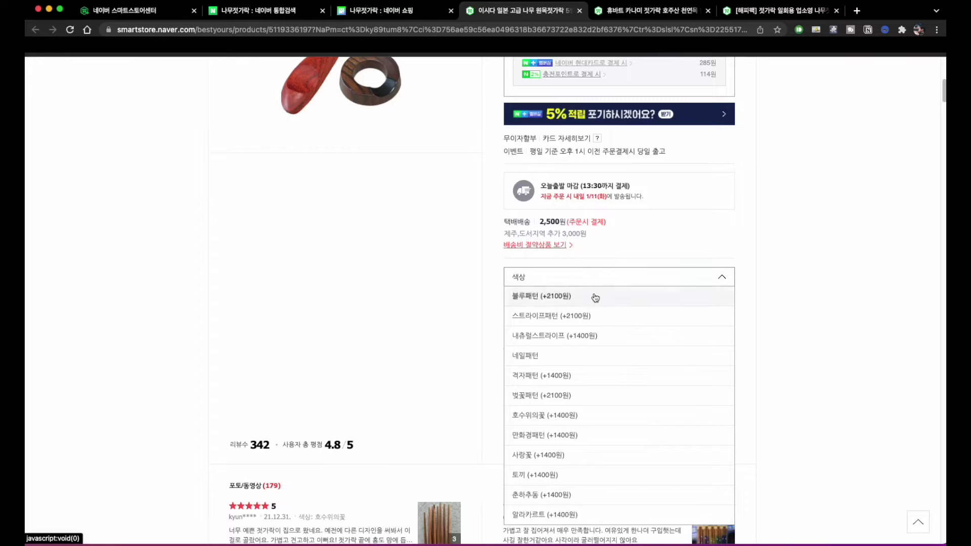
left_click(560, 373)
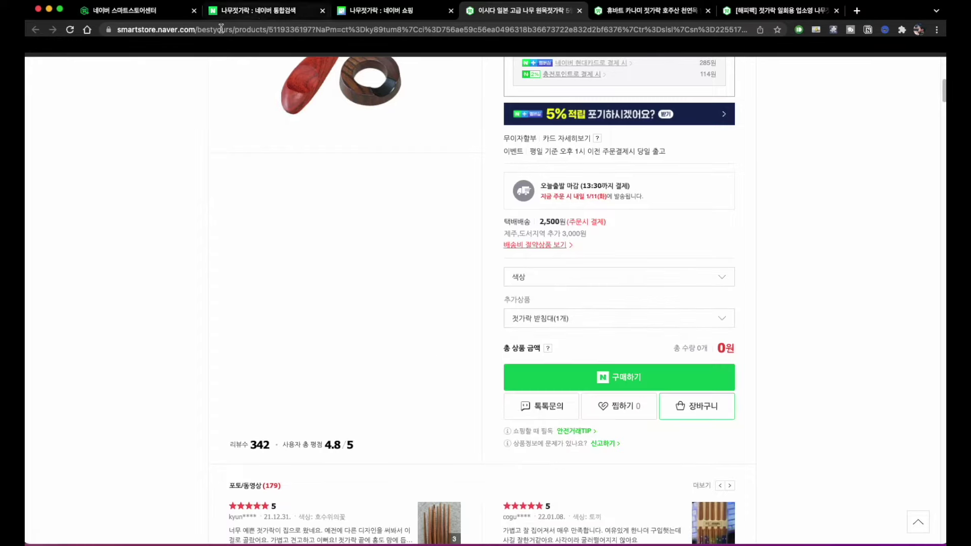
Step: In the registration form, switch the option composition type to 조합형 and review the option price, stock and management code columns
left_click(162, 10)
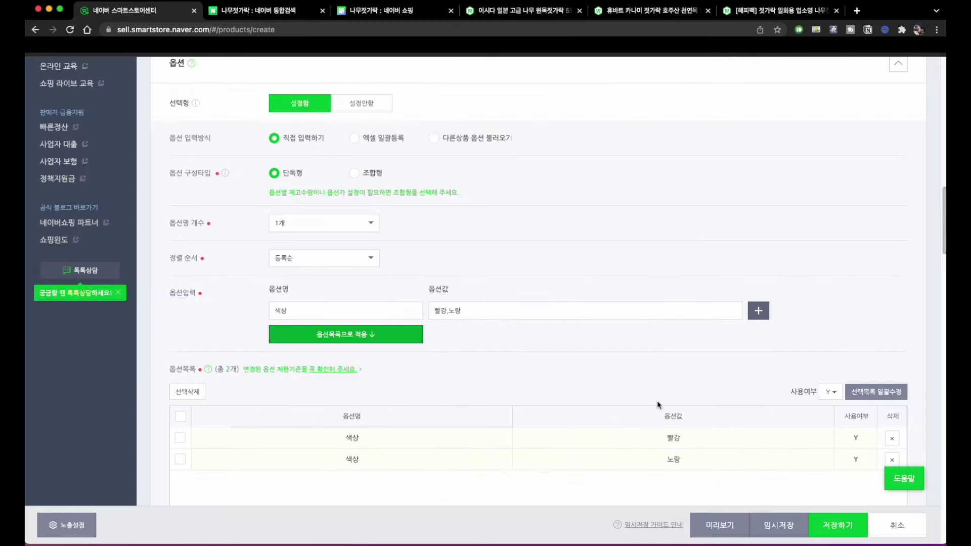
left_click(364, 175)
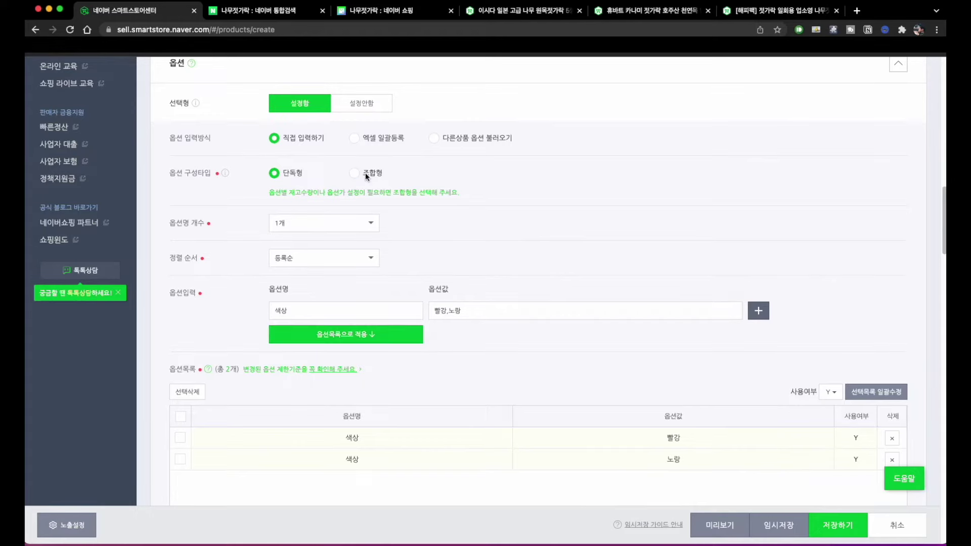
scroll(518, 297, "down", 1)
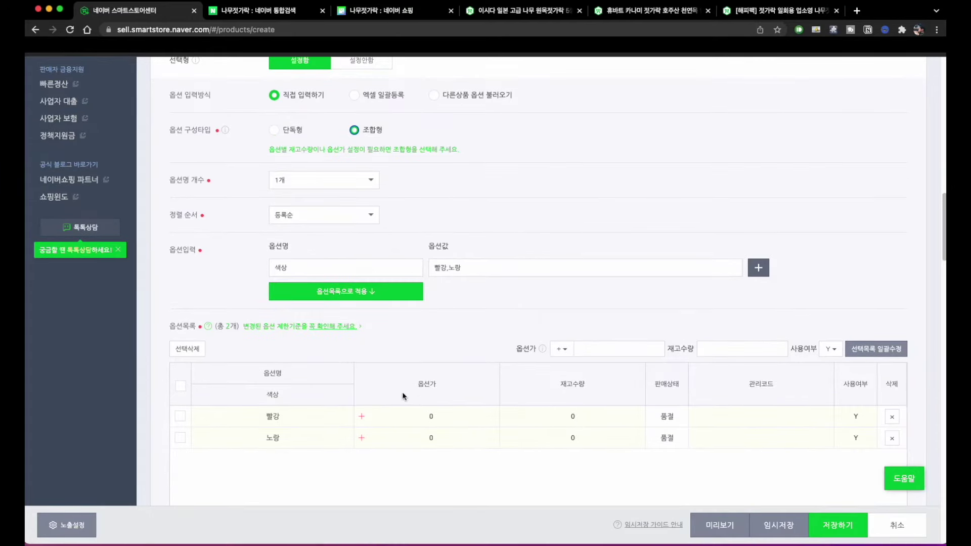
mouse_move(277, 382)
left_mouse_down()
mouse_move(283, 356)
mouse_move(260, 397)
mouse_move(287, 393)
mouse_move(288, 404)
mouse_move(253, 461)
mouse_move(277, 435)
left_mouse_up()
mouse_move(448, 380)
left_mouse_down()
mouse_move(444, 456)
mouse_move(453, 404)
left_mouse_up()
mouse_move(590, 430)
left_mouse_down()
mouse_move(571, 445)
mouse_move(580, 447)
left_mouse_up()
mouse_move(733, 448)
left_mouse_down()
mouse_move(708, 481)
mouse_move(768, 486)
left_mouse_up()
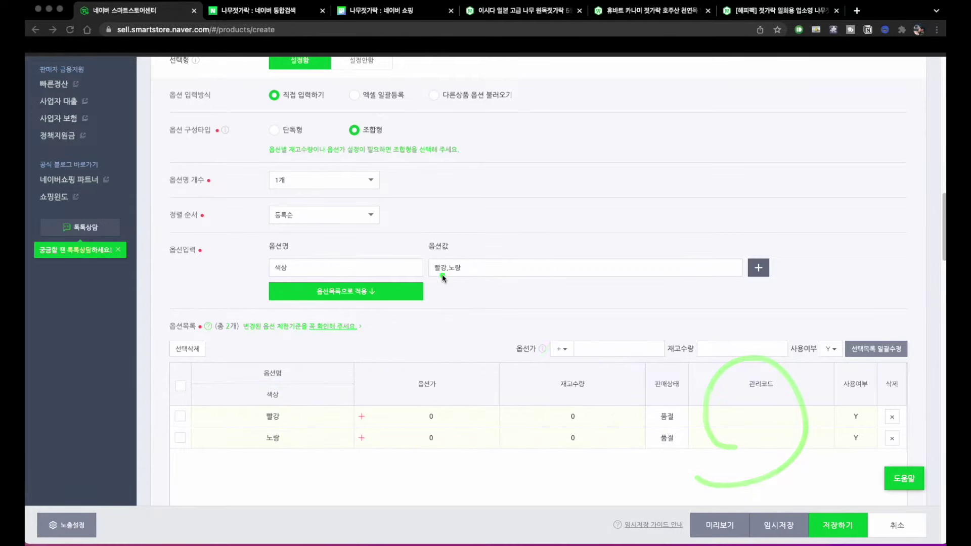
left_click_drag(446, 277, 453, 298)
Step: Set the option price of 빨강 to 1000 won
left_click(443, 414)
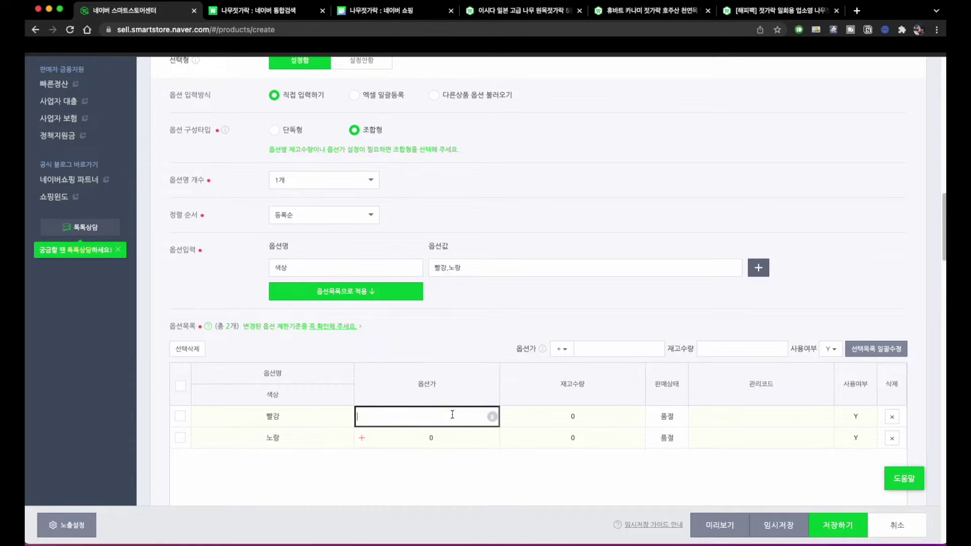
type("1000")
left_click(498, 334)
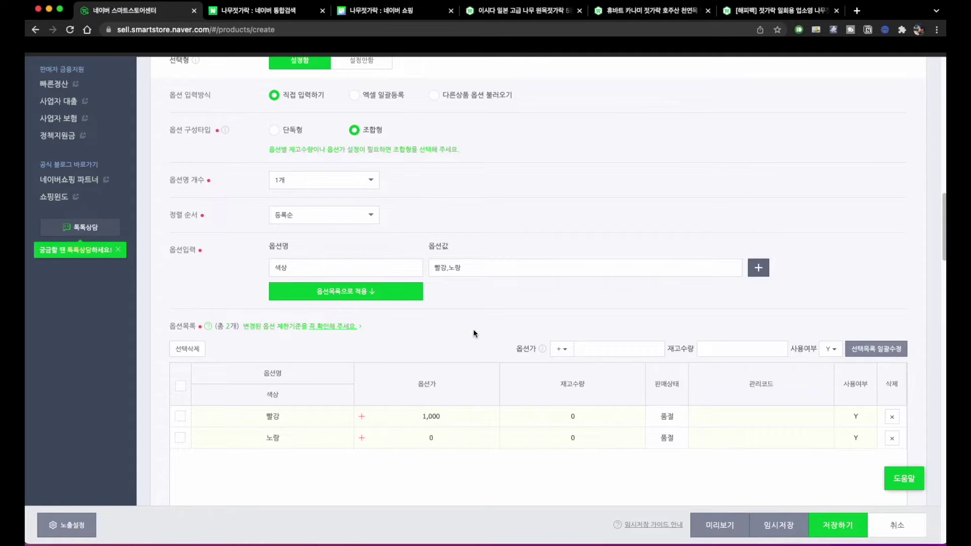
Step: Check the product's discounted price against the surcharge of the 빨강 option
scroll(474, 334, "up", 10)
left_click_drag(430, 236, 408, 262)
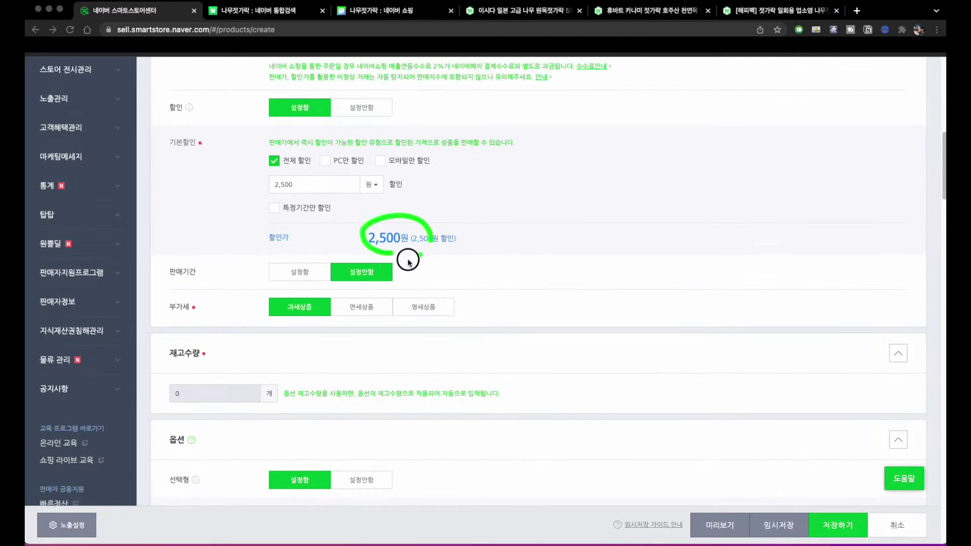
scroll(402, 288, "down", 9)
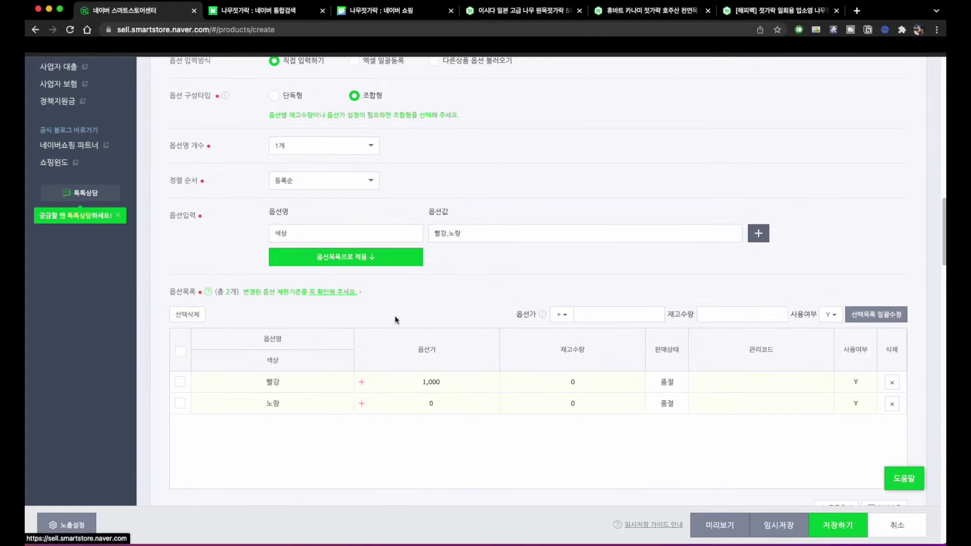
left_click_drag(252, 389, 441, 389)
mouse_move(404, 299)
left_mouse_down()
mouse_move(412, 313)
mouse_move(404, 331)
mouse_move(432, 298)
left_mouse_up()
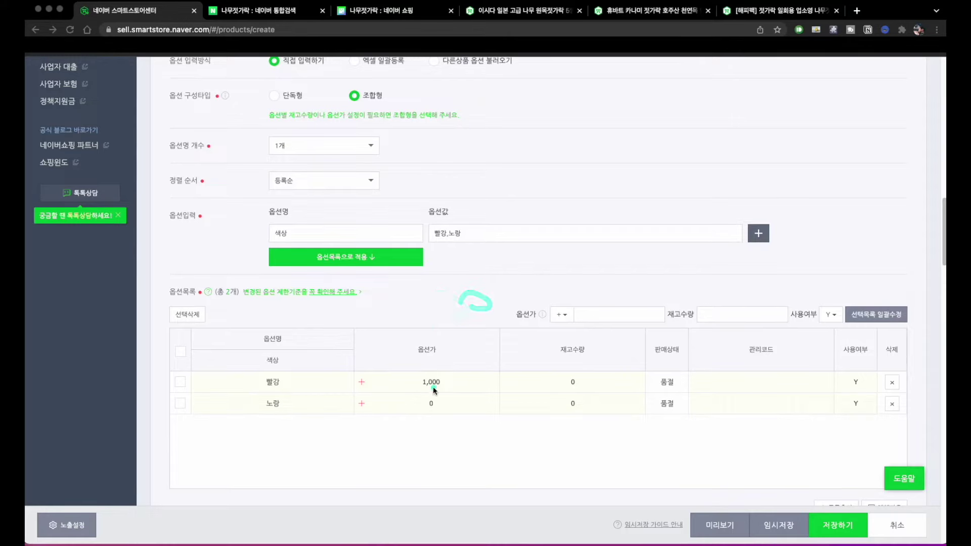
left_click_drag(245, 393, 421, 395)
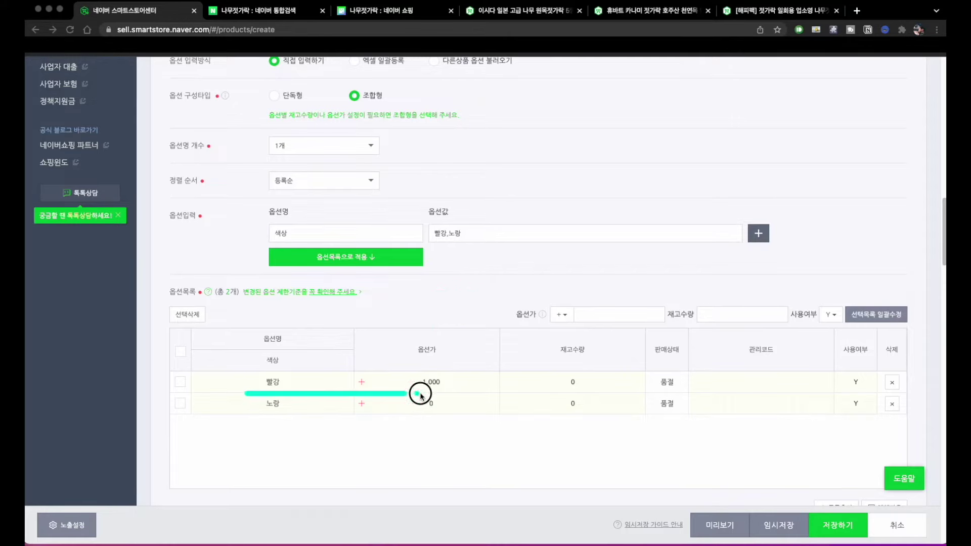
Step: Set the stock quantity of both 빨강 and 노랑 to 9999 and check the product's overall stock quantity field
left_click(576, 383)
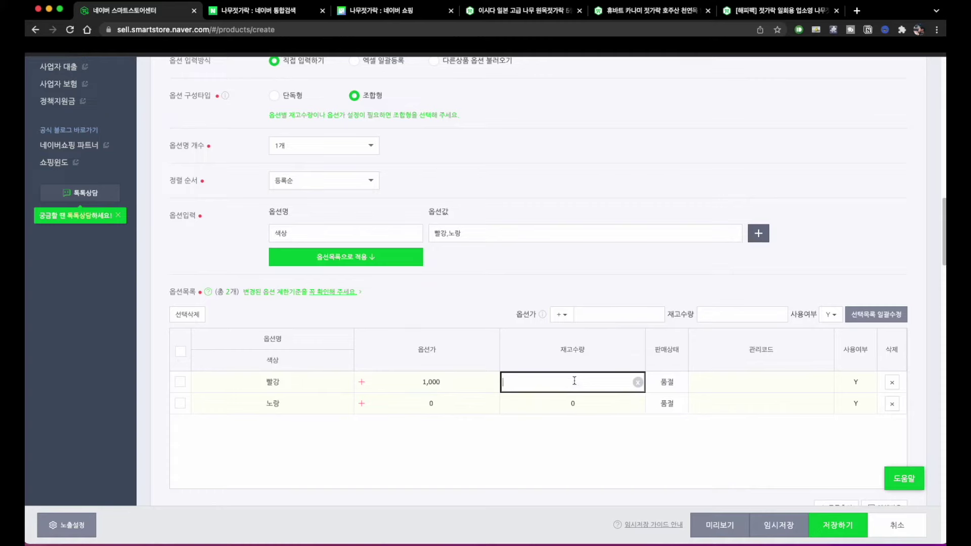
type("9999")
left_click(575, 402)
type("99")
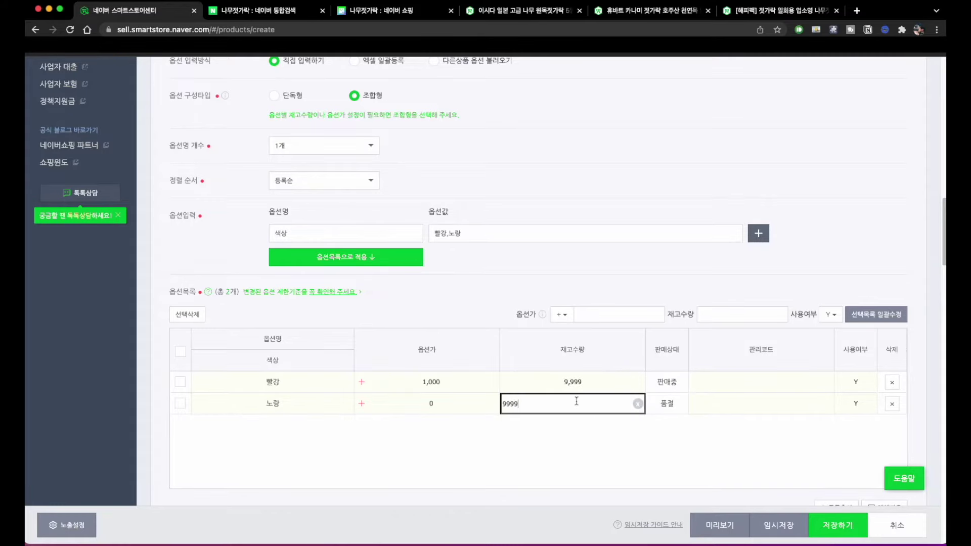
left_click(590, 432)
mouse_move(594, 430)
left_mouse_down()
mouse_move(606, 375)
mouse_move(570, 418)
mouse_move(618, 386)
mouse_move(620, 403)
mouse_move(577, 436)
left_mouse_up()
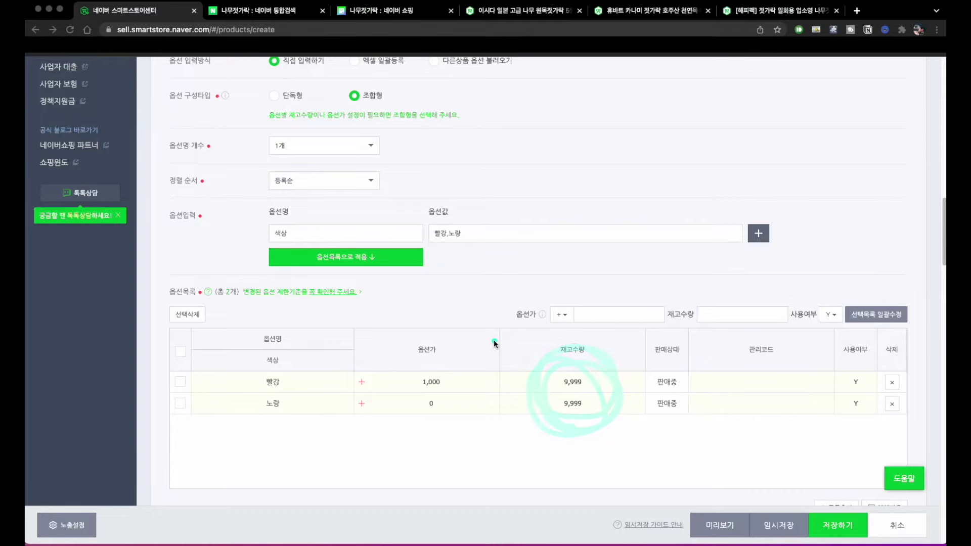
scroll(493, 342, "up", 7)
mouse_move(202, 315)
left_mouse_down()
mouse_move(214, 280)
mouse_move(206, 317)
left_mouse_up()
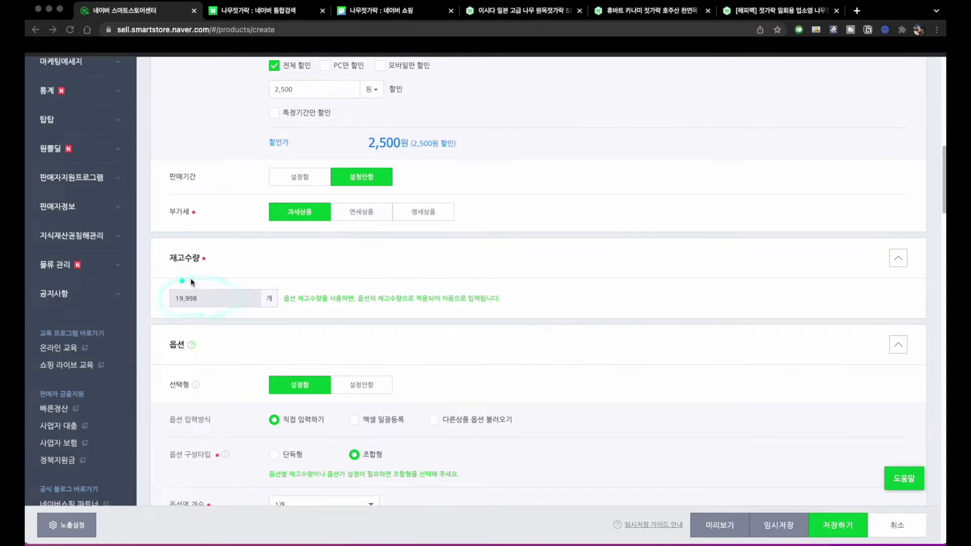
scroll(545, 405, "down", 8)
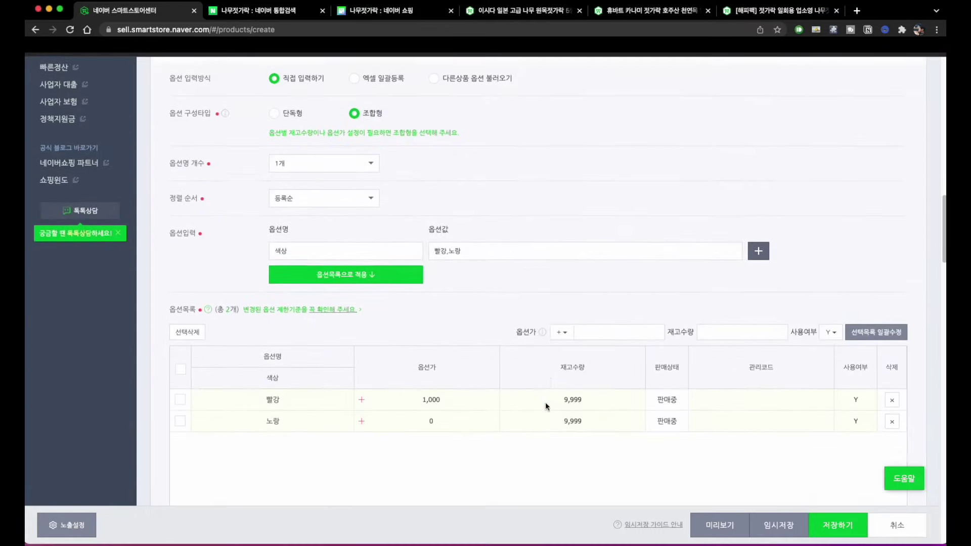
Step: Enter dwqe-123 as the management code of the 빨강 option
mouse_move(809, 334)
left_mouse_down()
mouse_move(696, 342)
mouse_move(803, 379)
mouse_move(826, 340)
mouse_move(804, 335)
left_mouse_up()
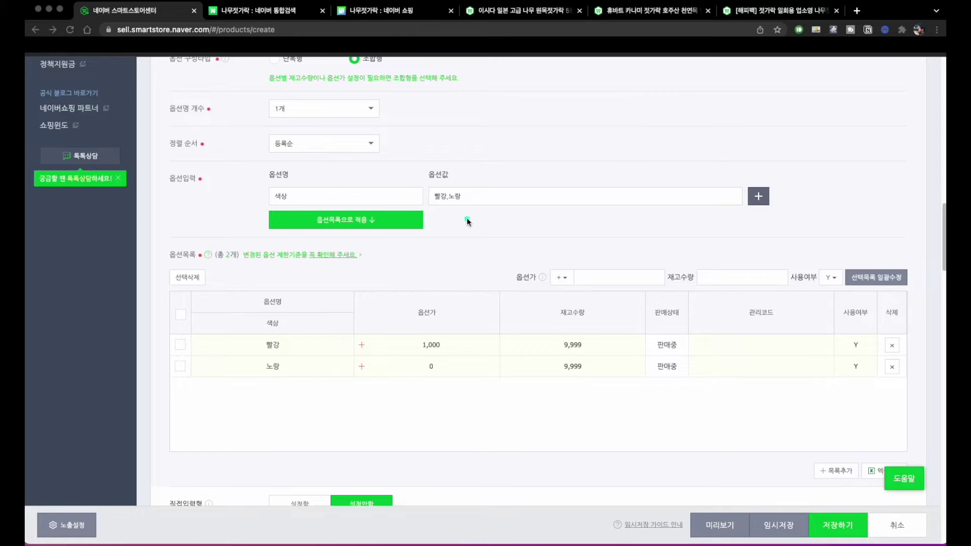
left_click(748, 343)
type("ㅁㄴㅇ12")
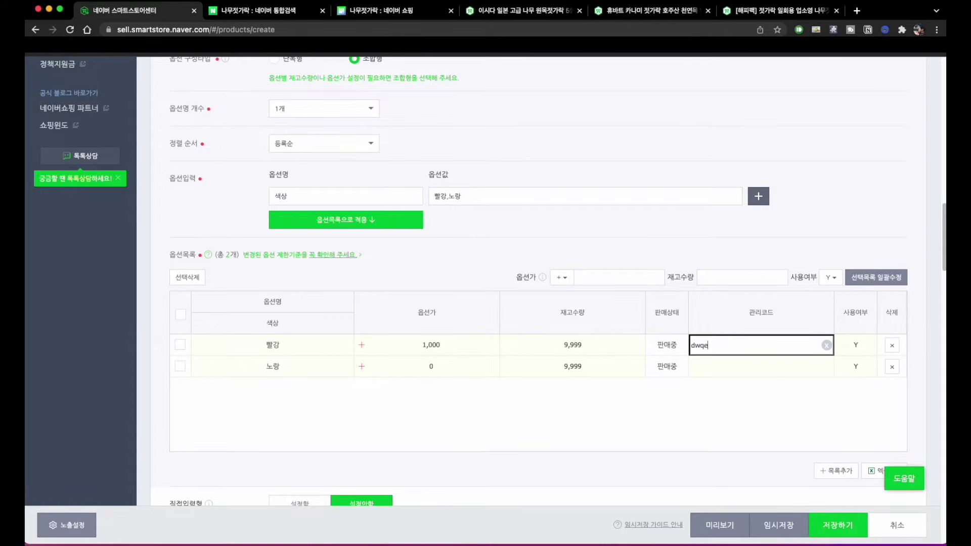
type("123")
key("Return")
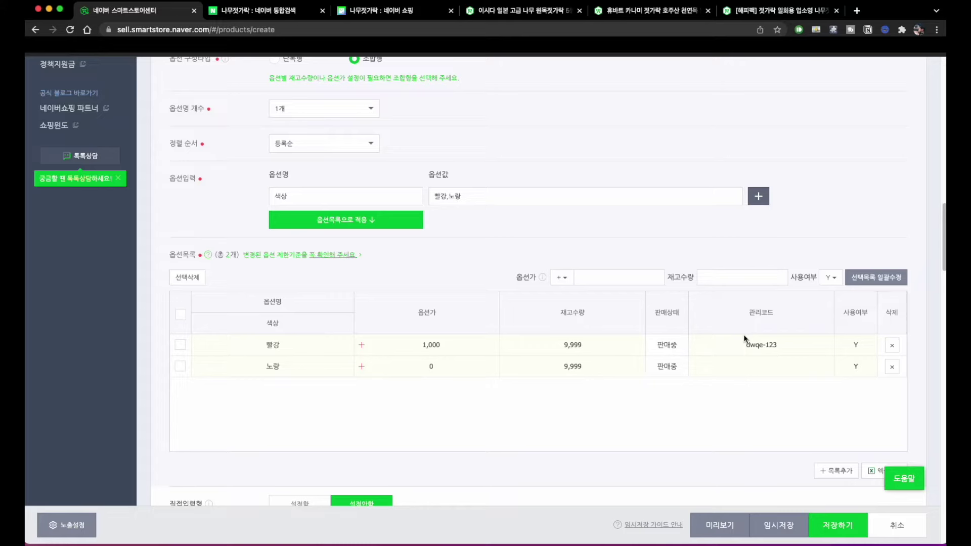
mouse_move(759, 349)
left_mouse_down()
mouse_move(797, 338)
mouse_move(762, 325)
mouse_move(733, 339)
mouse_move(766, 324)
mouse_move(720, 340)
mouse_move(794, 349)
mouse_move(776, 340)
left_mouse_up()
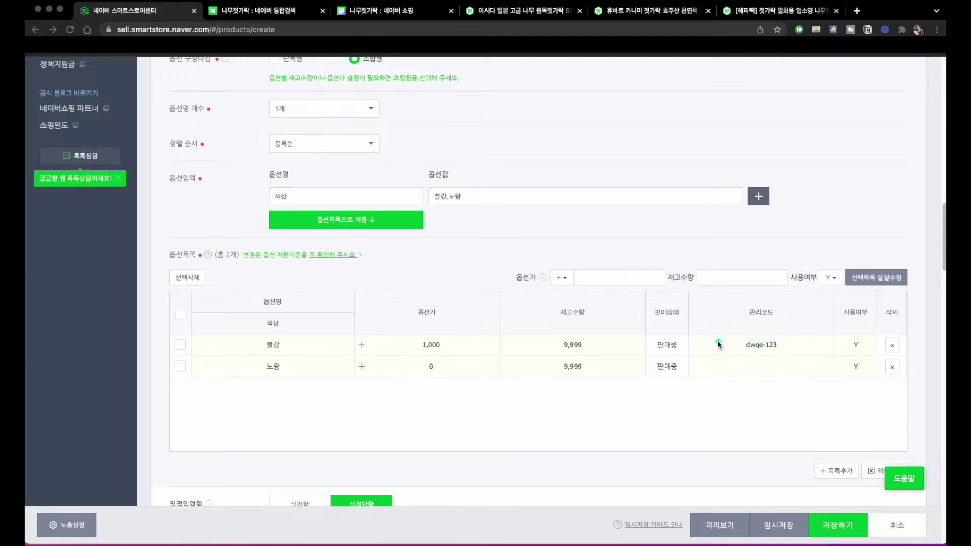
Step: Add a second option named 크기 with the value 16cm.18cm and apply it to the option list
scroll(498, 259, "up", 1)
scroll(498, 260, "up", 3)
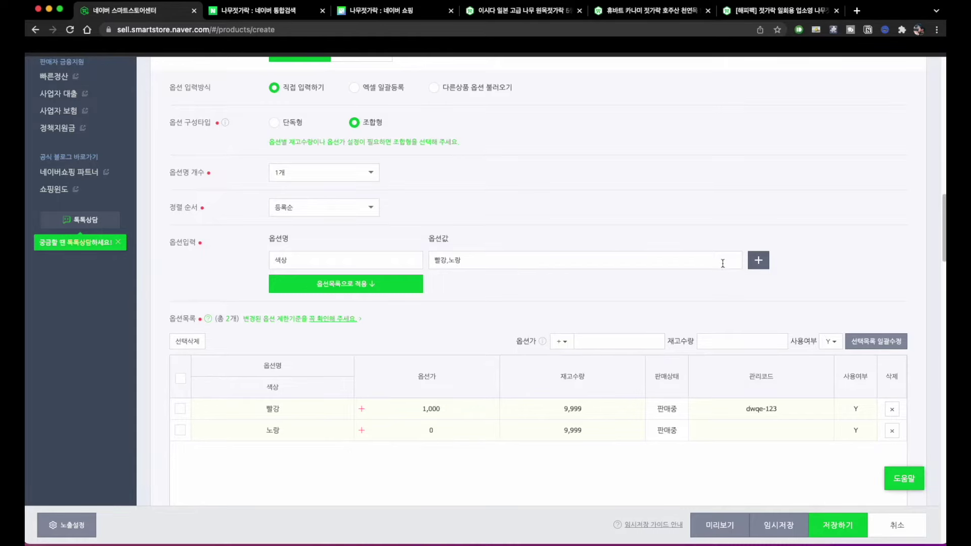
left_click(758, 261)
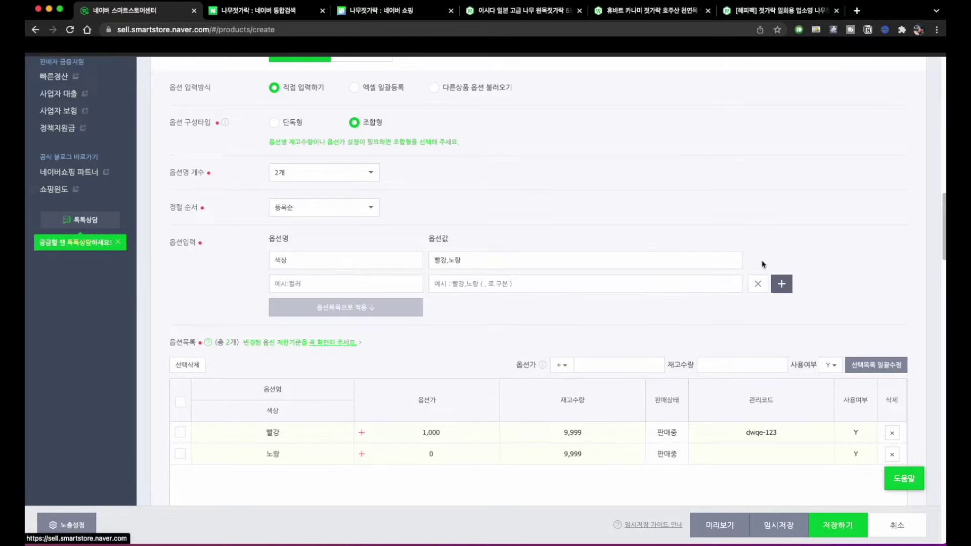
left_click(339, 285)
type("크기")
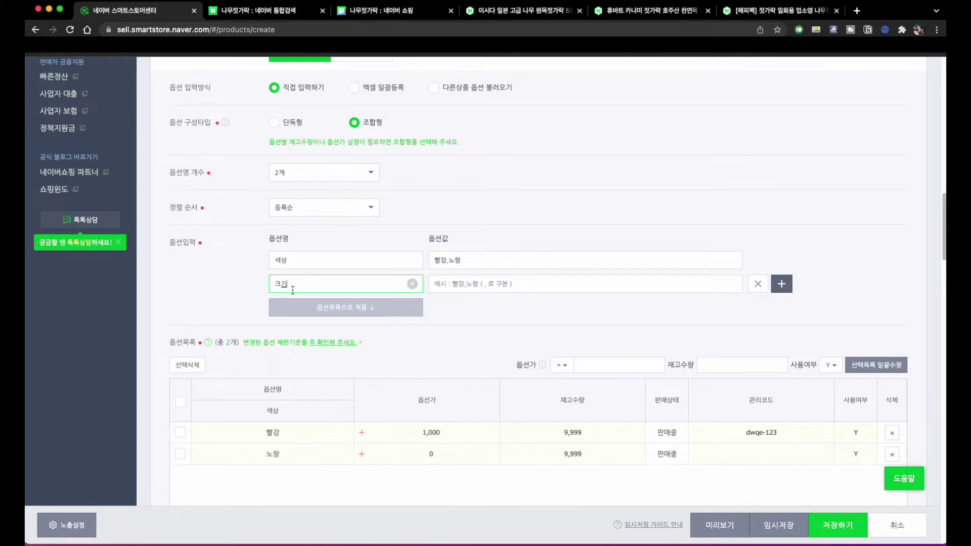
left_click(448, 287)
type("16cm,18cm")
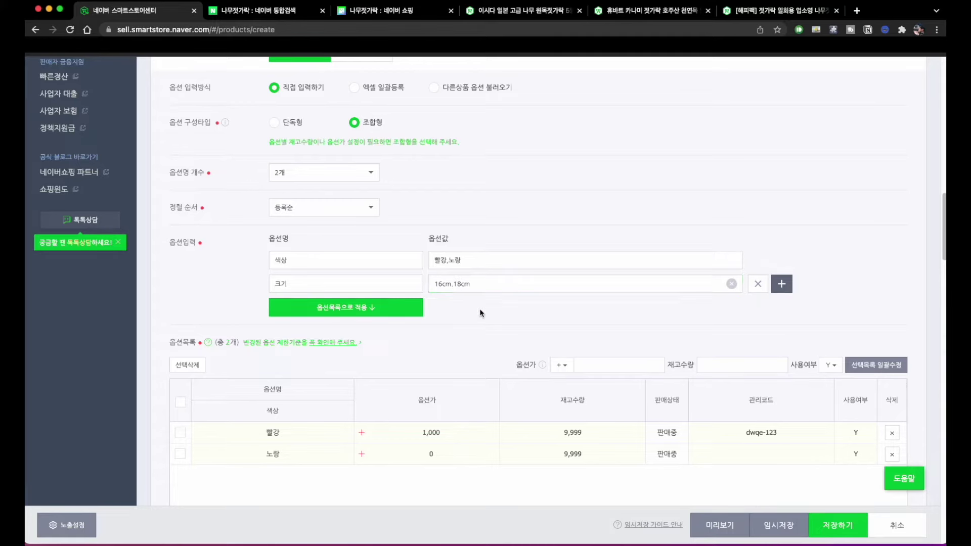
left_click(378, 309)
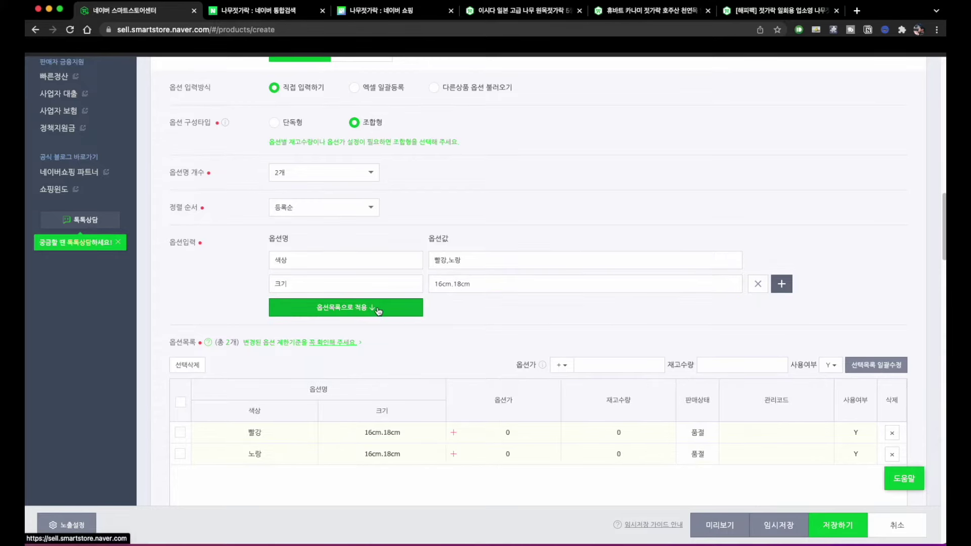
Step: Correct the 크기 option values to the comma-separated 16cm,18cm and reapply them to the option list
scroll(283, 354, "down", 2)
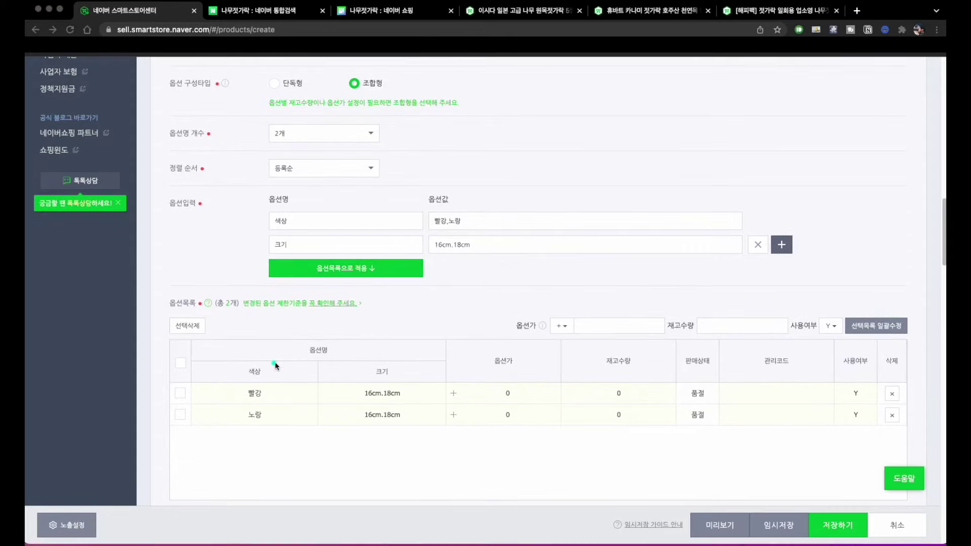
left_click_drag(303, 358, 339, 358)
left_click_drag(271, 368, 263, 375)
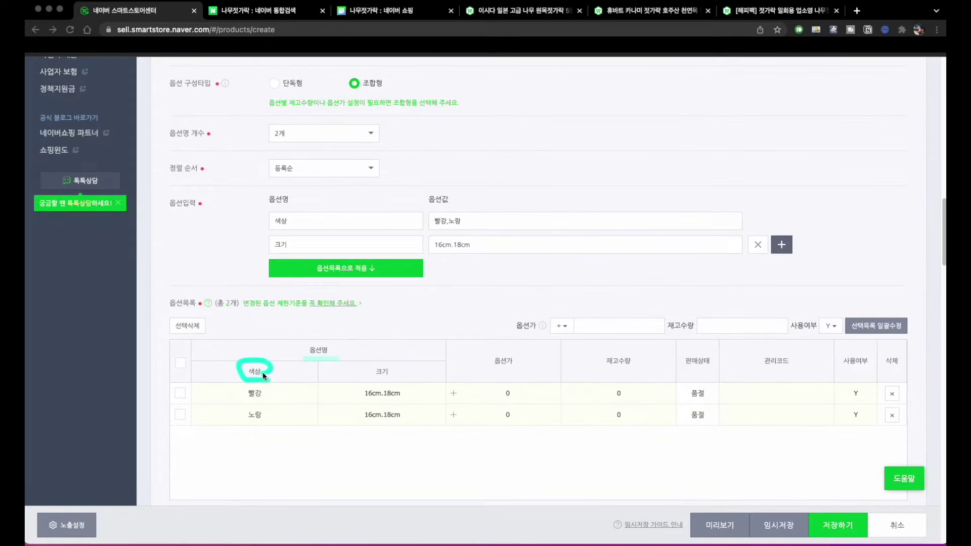
mouse_move(360, 379)
left_mouse_down()
mouse_move(412, 375)
mouse_move(374, 366)
left_mouse_up()
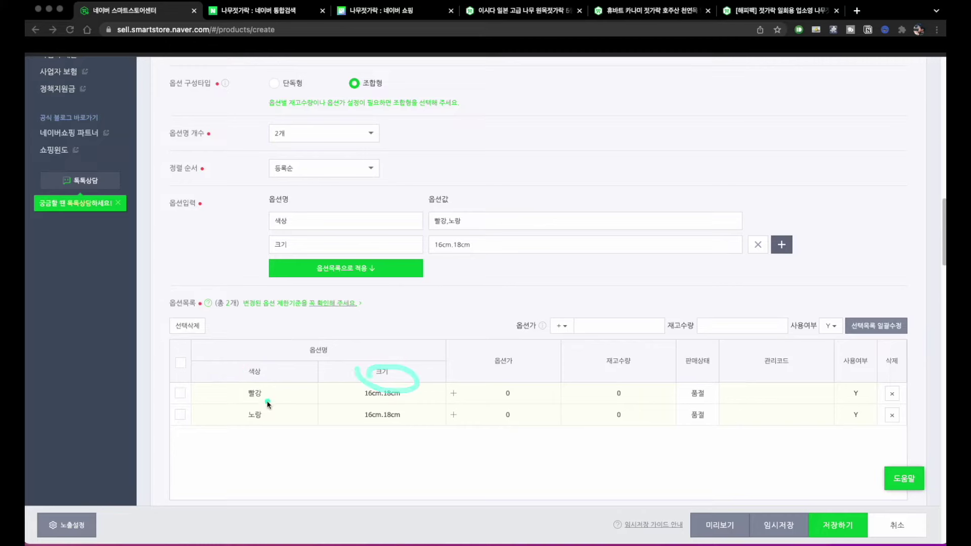
mouse_move(236, 404)
left_mouse_down()
mouse_move(270, 403)
mouse_move(261, 425)
mouse_move(283, 424)
left_mouse_up()
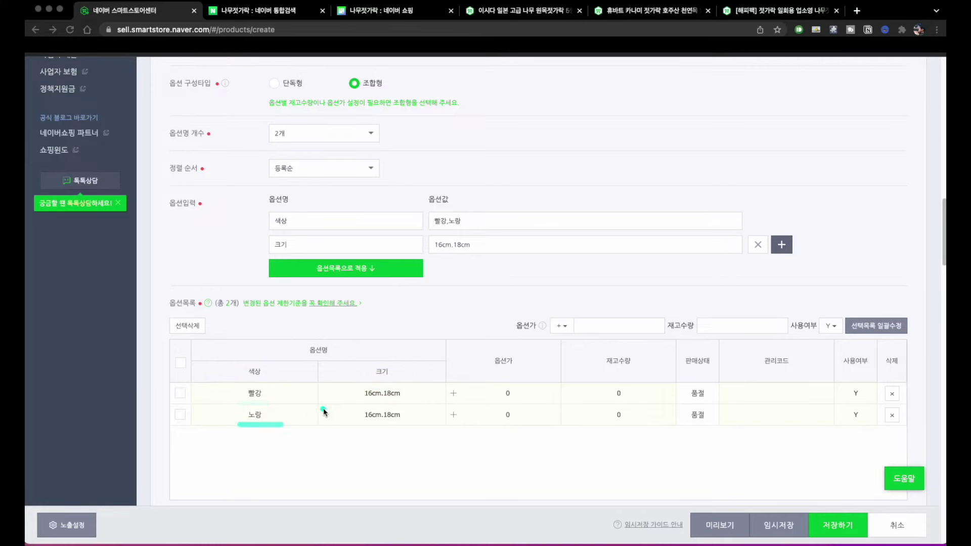
key("Escape")
left_click(451, 246)
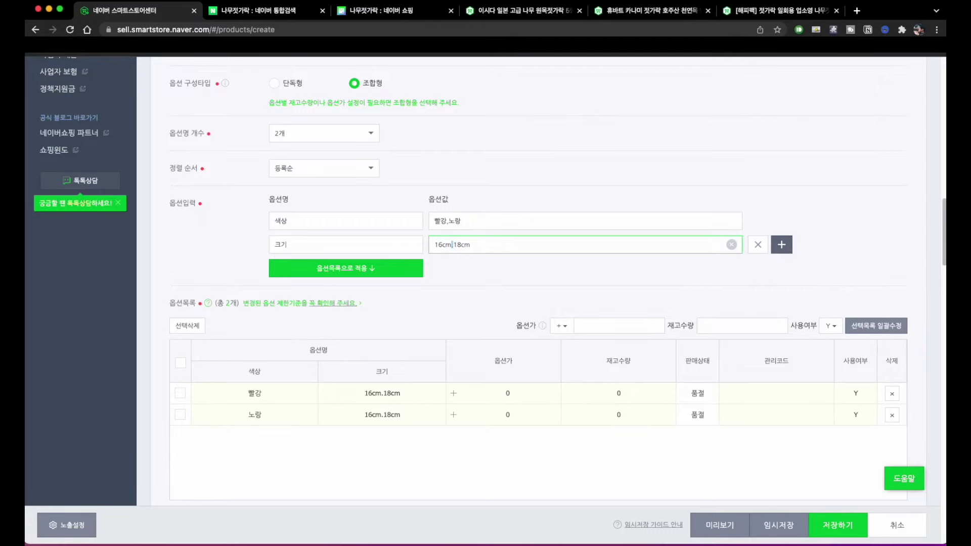
key("BackSpace")
type(",")
left_click(448, 221)
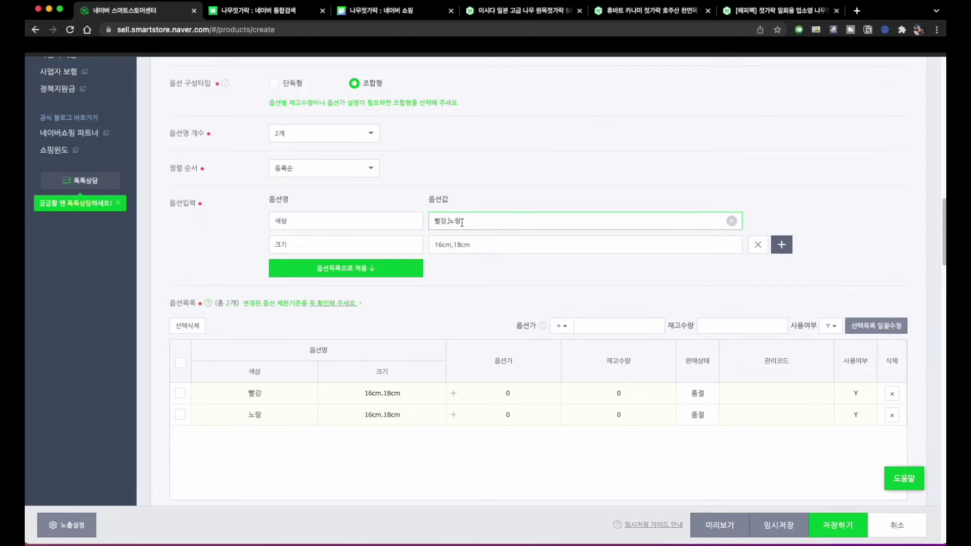
left_click(501, 245)
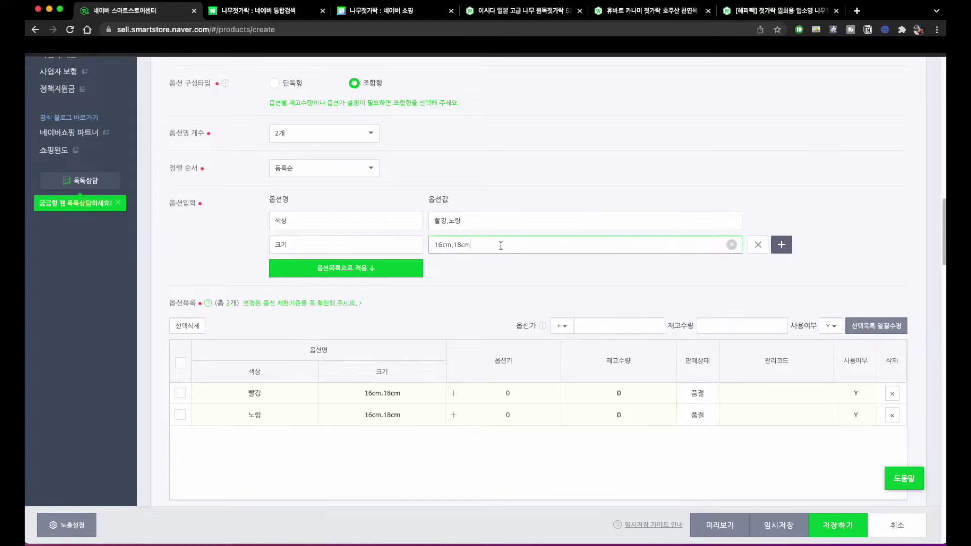
left_click(393, 275)
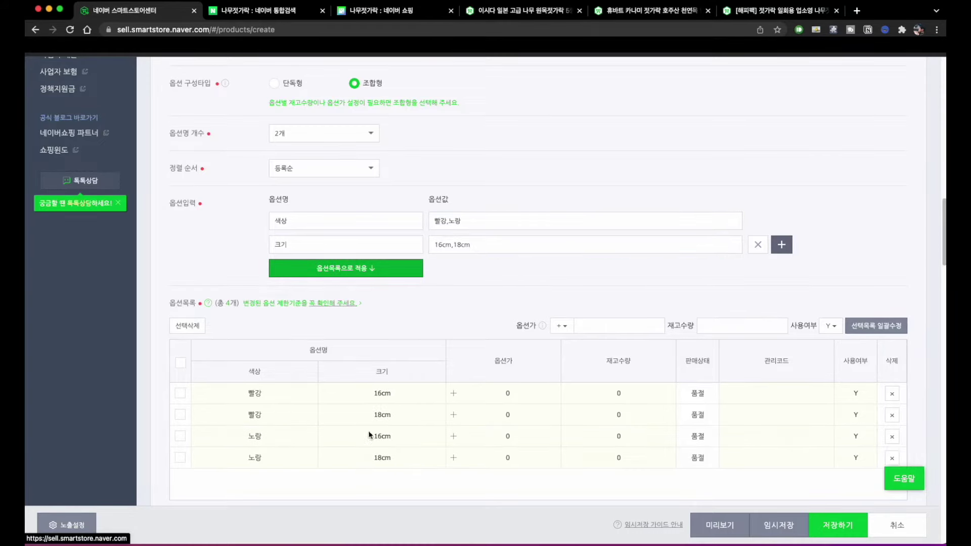
Step: Examine how the 색상 and 크기 values are combined in the option list
scroll(392, 384, "down", 2)
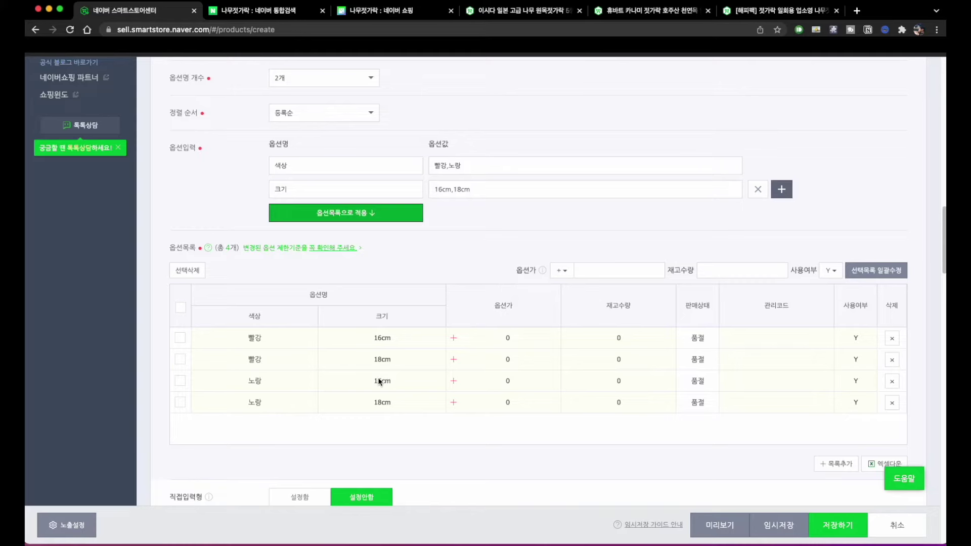
mouse_move(264, 357)
left_mouse_down()
mouse_move(234, 328)
mouse_move(261, 360)
mouse_move(239, 405)
mouse_move(271, 402)
left_mouse_up()
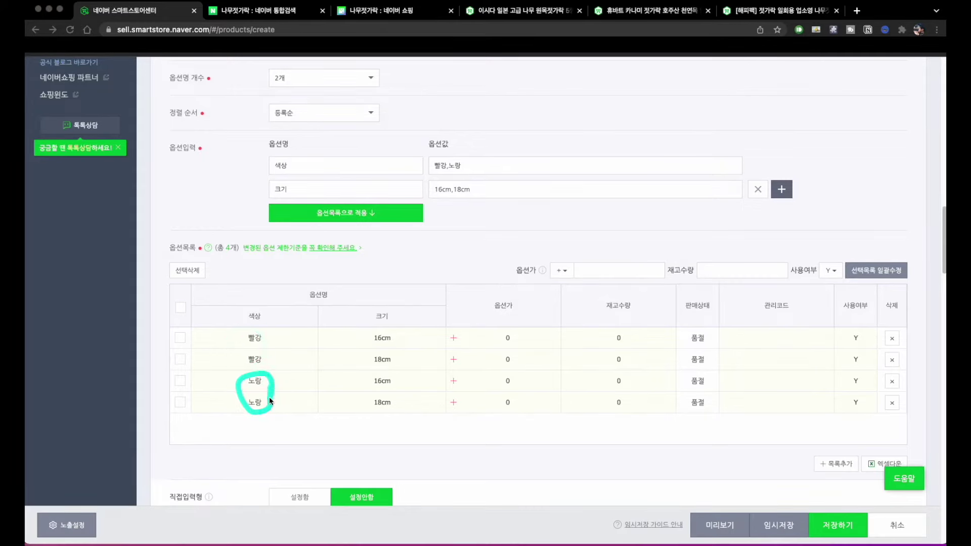
mouse_move(273, 352)
left_mouse_down()
mouse_move(267, 360)
mouse_move(275, 342)
left_mouse_up()
mouse_move(359, 343)
left_mouse_down()
mouse_move(399, 345)
mouse_move(396, 367)
left_mouse_up()
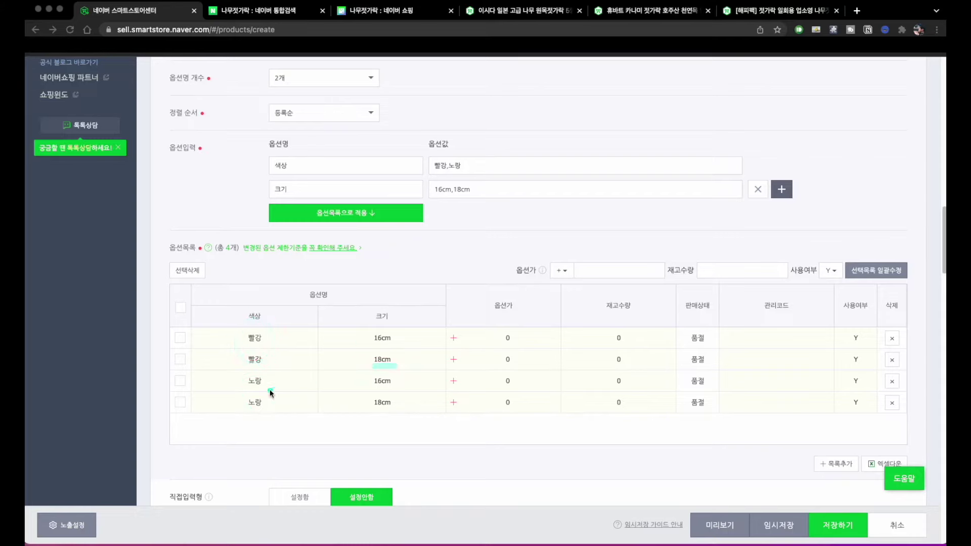
left_click_drag(246, 389, 260, 393)
mouse_move(363, 392)
left_mouse_down()
mouse_move(399, 391)
mouse_move(405, 411)
left_mouse_up()
left_click_drag(264, 335, 264, 364)
mouse_move(353, 343)
left_mouse_down()
mouse_move(398, 343)
mouse_move(416, 372)
left_mouse_up()
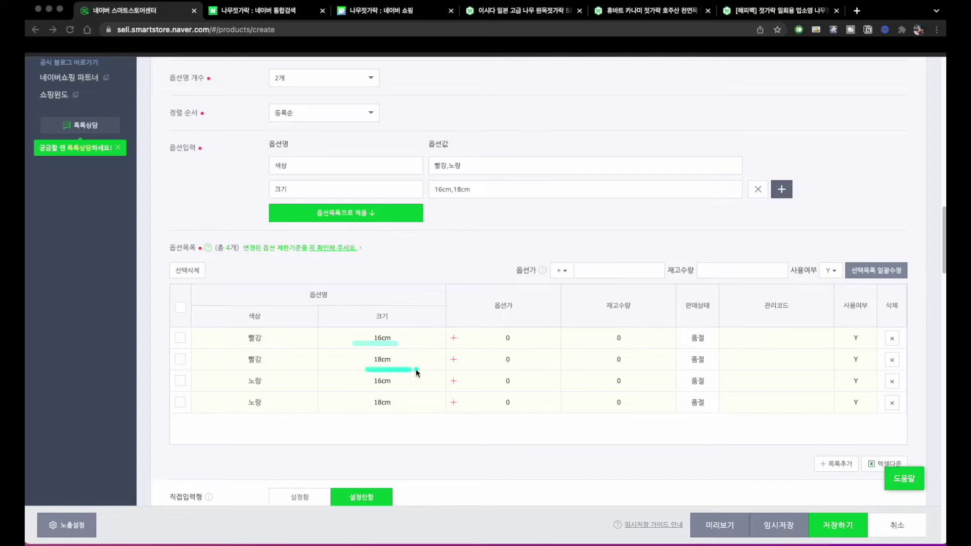
mouse_move(273, 390)
left_mouse_down()
mouse_move(242, 391)
mouse_move(280, 409)
left_mouse_up()
left_click_drag(365, 390, 401, 393)
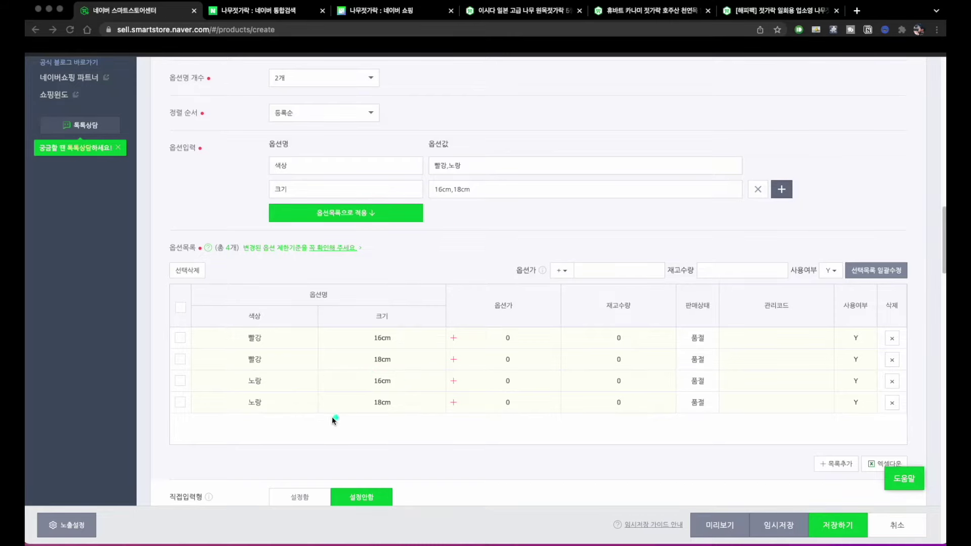
Step: Delete the 노랑 16cm combination from the option list
left_click(180, 382)
scroll(359, 420, "down", 3)
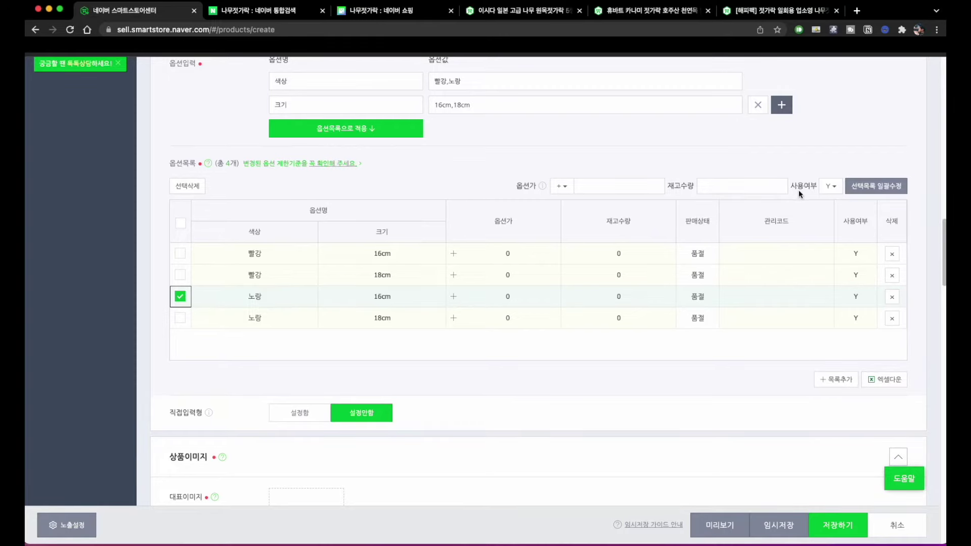
left_click(189, 188)
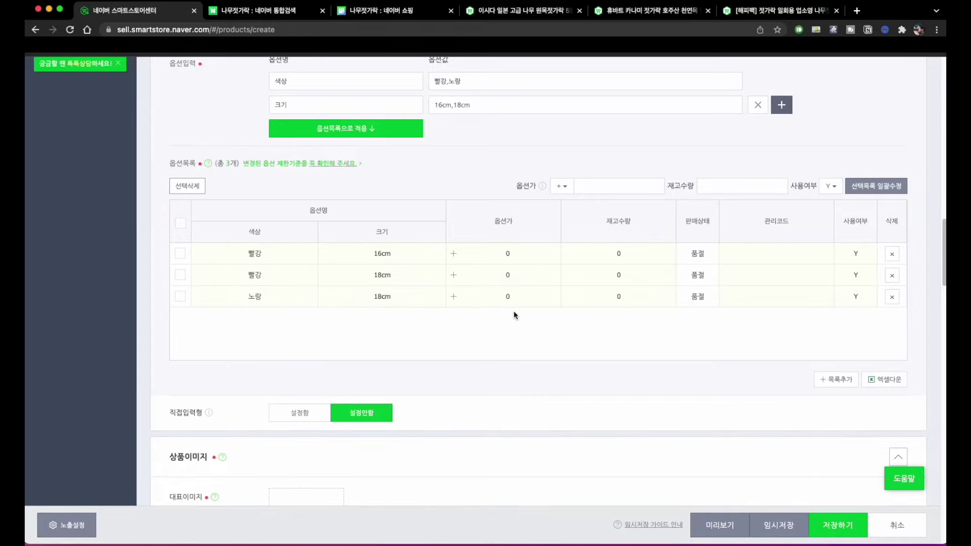
Step: Set the option price of 빨강 18cm to 1000 won and of 노랑 18cm to 1500 won
scroll(344, 198, "up", 1)
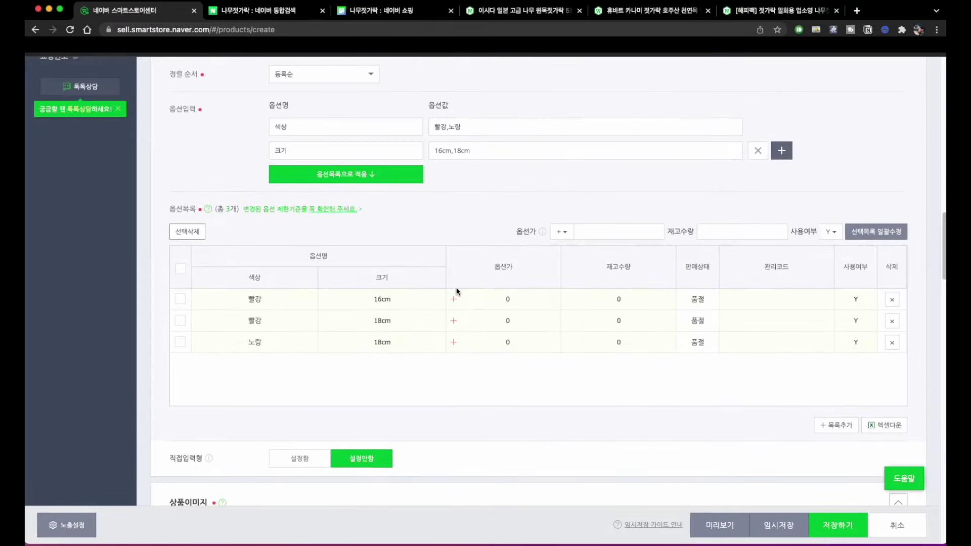
left_click(517, 299)
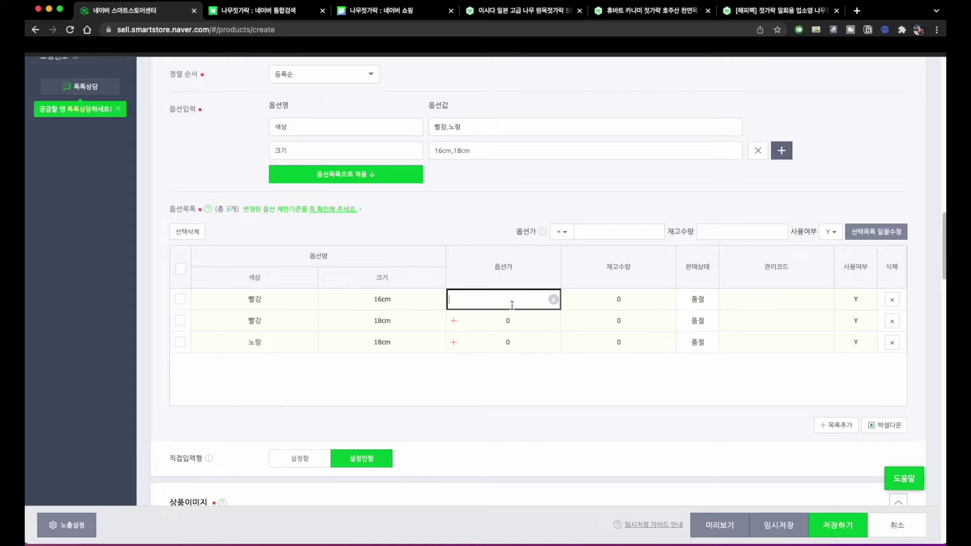
left_click_drag(472, 304, 422, 305)
key("BackSpace")
left_click(484, 321)
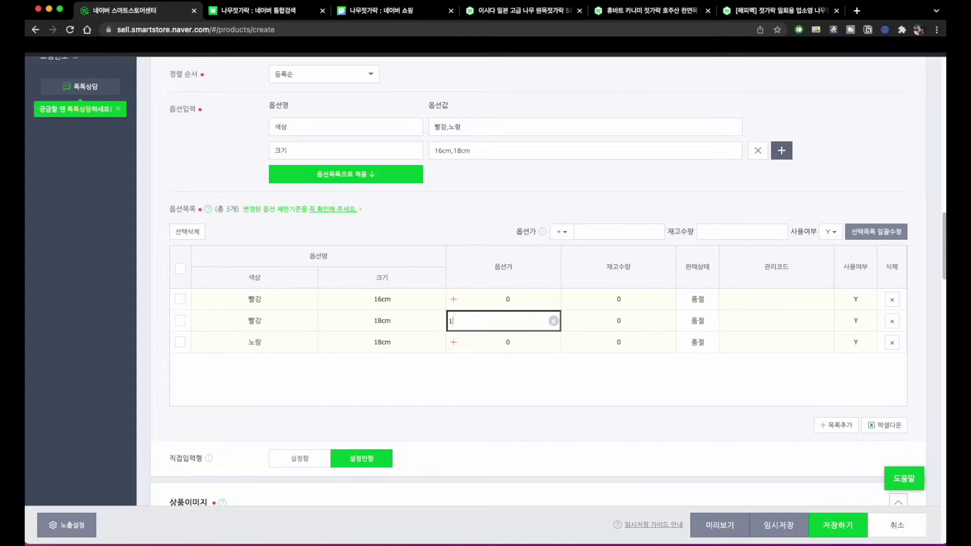
left_click(500, 341)
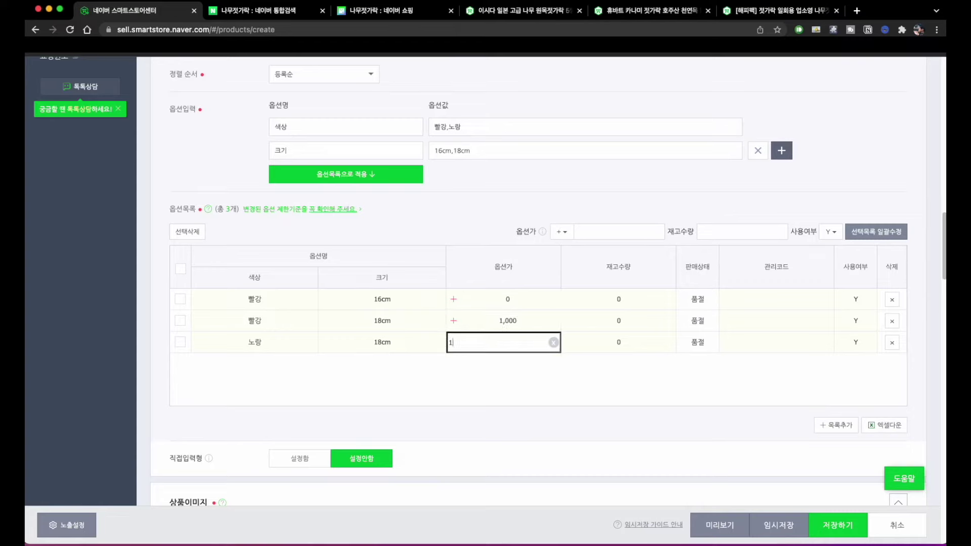
left_click(519, 392)
Step: Set the stock quantity of all three colour and size combinations to 999
left_click(620, 294)
type("999")
left_click(628, 316)
type("999")
left_click(631, 349)
type("9")
left_click(628, 360)
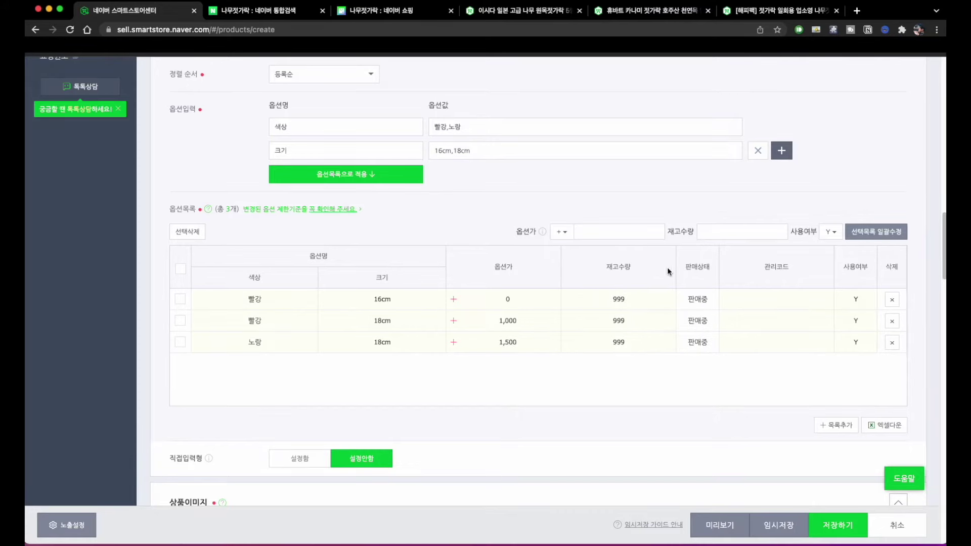
mouse_move(519, 308)
left_mouse_down()
mouse_move(448, 310)
mouse_move(446, 282)
mouse_move(570, 276)
mouse_move(526, 312)
left_mouse_up()
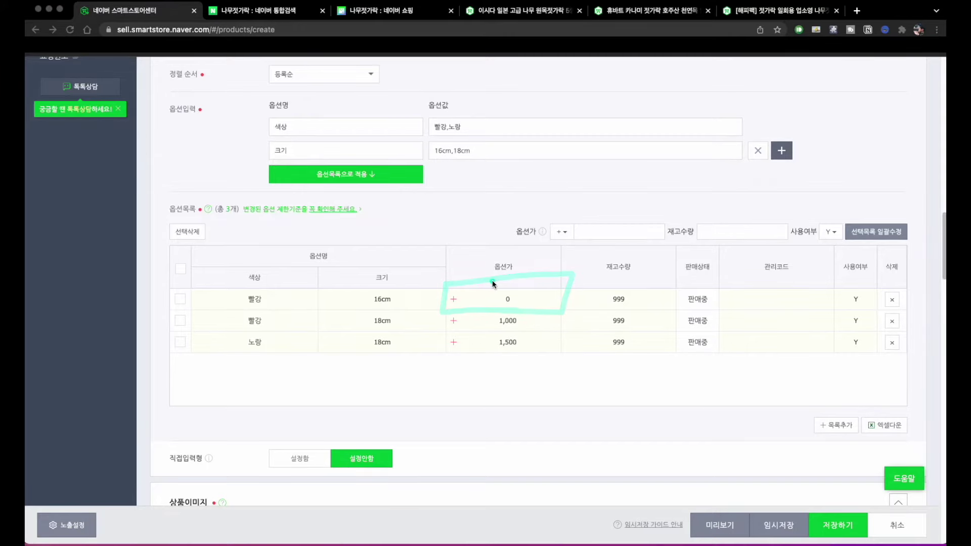
Step: Compare the product's discounted price with the option prices of the three combinations in the option list
scroll(493, 281, "up", 10)
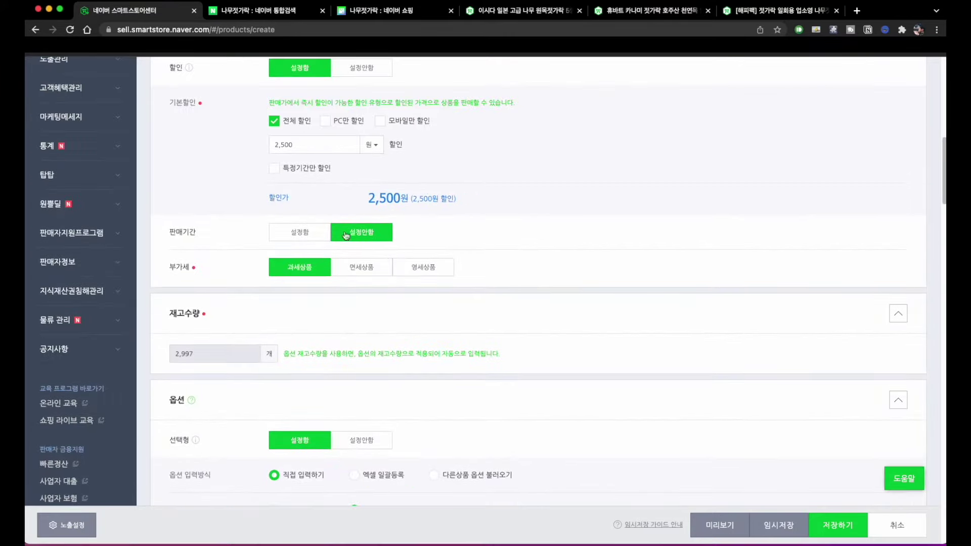
mouse_move(357, 192)
left_mouse_down()
mouse_move(384, 208)
mouse_move(397, 184)
mouse_move(353, 207)
left_mouse_up()
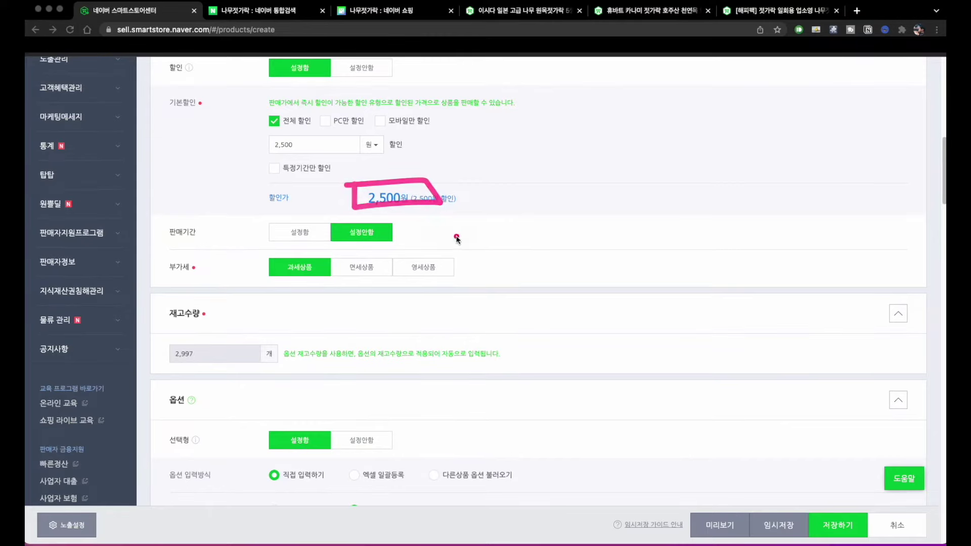
scroll(494, 342, "down", 10)
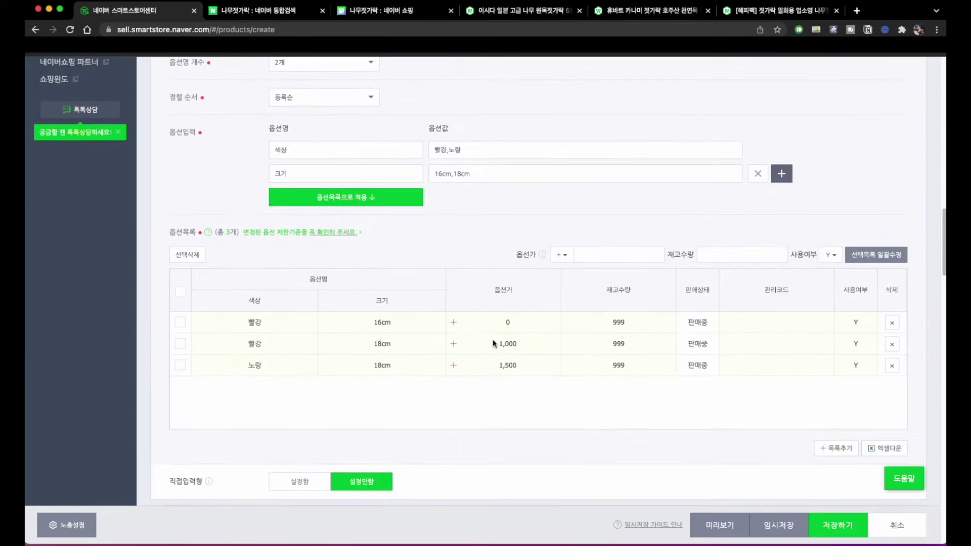
mouse_move(539, 313)
left_mouse_down()
mouse_move(439, 369)
mouse_move(546, 369)
mouse_move(541, 312)
left_mouse_up()
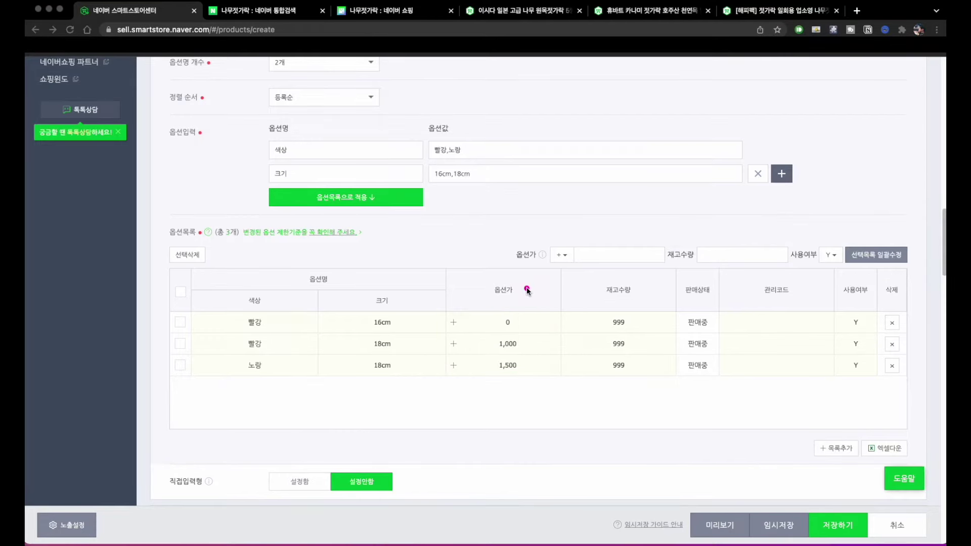
mouse_move(514, 327)
left_mouse_down()
mouse_move(481, 312)
mouse_move(472, 386)
mouse_move(525, 313)
left_mouse_up()
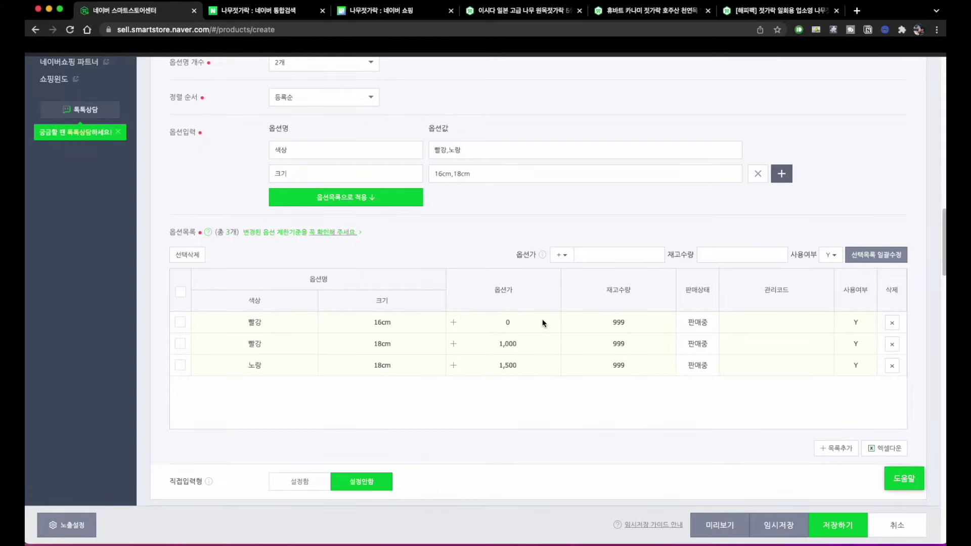
mouse_move(543, 312)
left_mouse_down()
mouse_move(446, 313)
mouse_move(447, 338)
mouse_move(526, 329)
mouse_move(546, 320)
mouse_move(541, 309)
left_mouse_up()
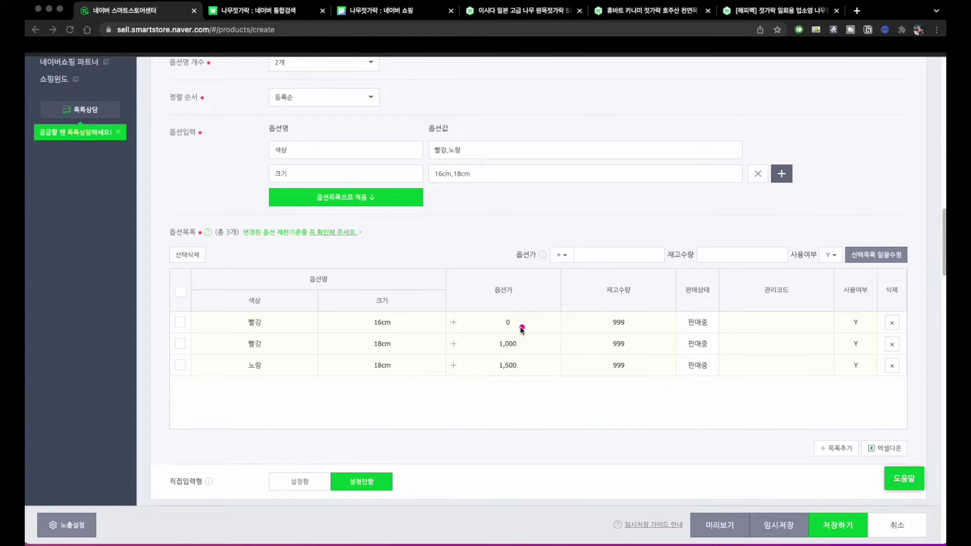
key("Escape")
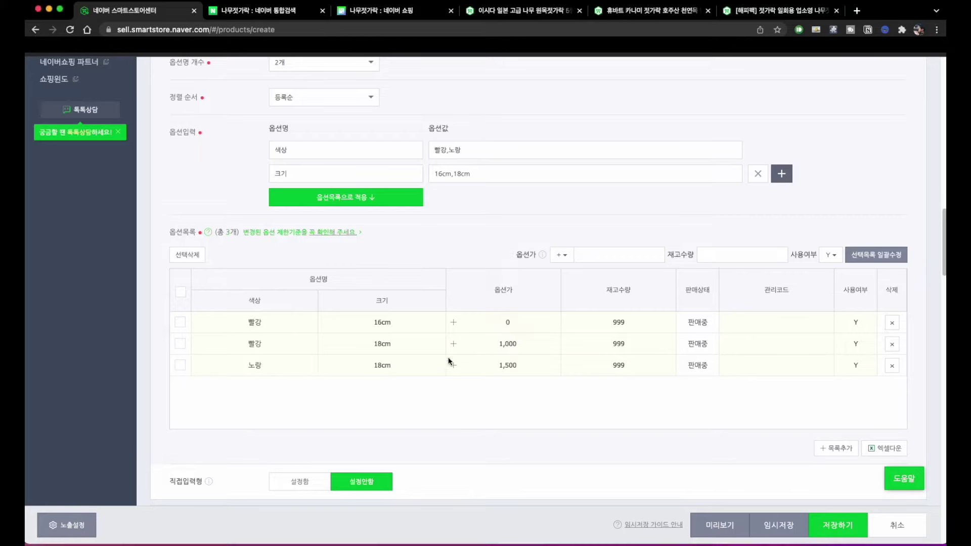
Step: Set the option price of the 노랑 18cm combination to 3500 won
left_click(497, 368)
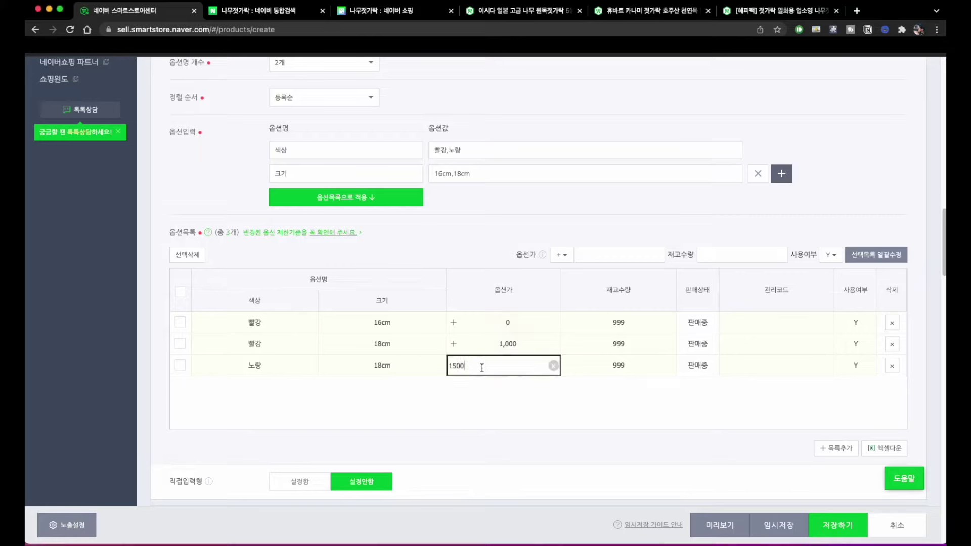
left_click(452, 368)
left_click(467, 418)
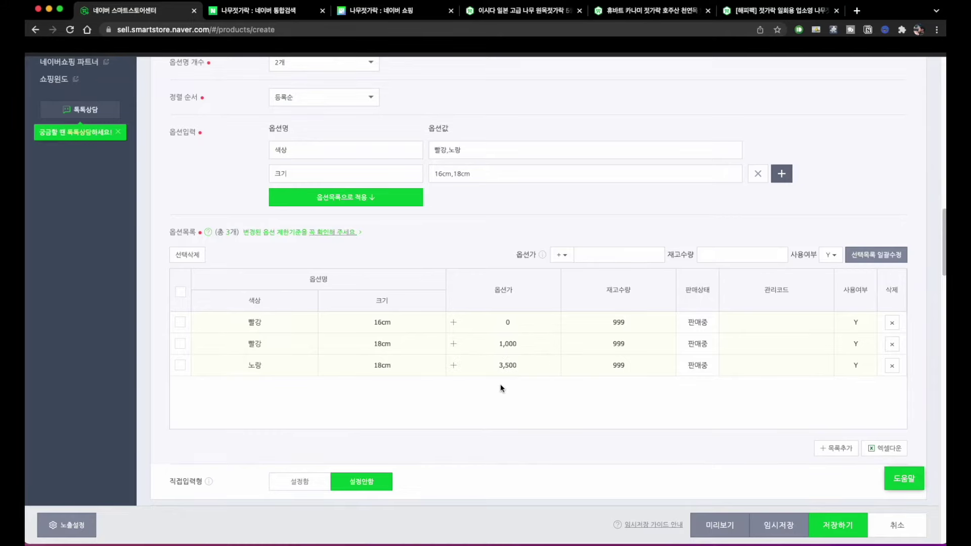
Step: Check the 노랑 18cm option price against the product's 판매가 and discount settings
scroll(500, 384, "up", 10)
scroll(498, 386, "down", 10)
left_click(516, 231)
mouse_move(517, 231)
left_mouse_down()
mouse_move(463, 230)
mouse_move(520, 199)
mouse_move(529, 234)
mouse_move(500, 233)
left_mouse_up()
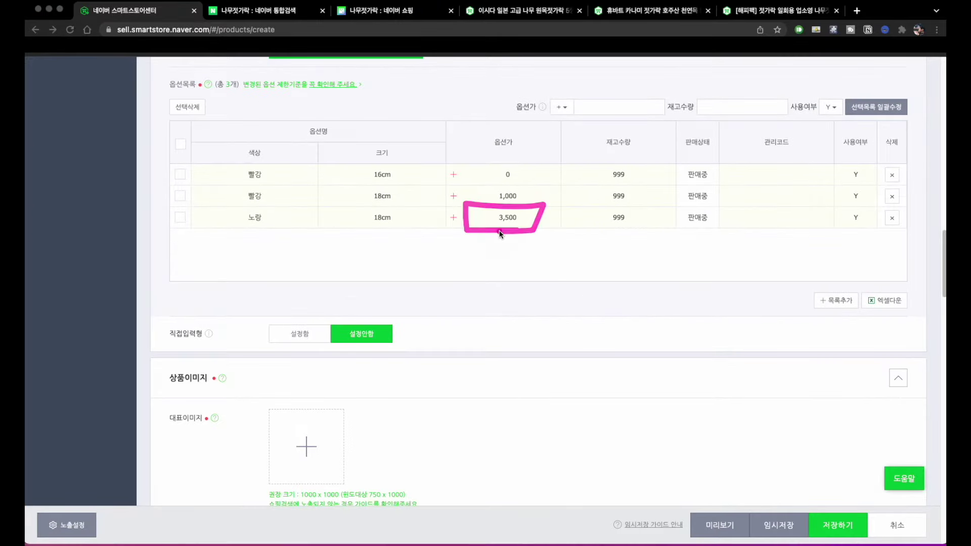
scroll(500, 234, "up", 10)
scroll(500, 234, "up", 4)
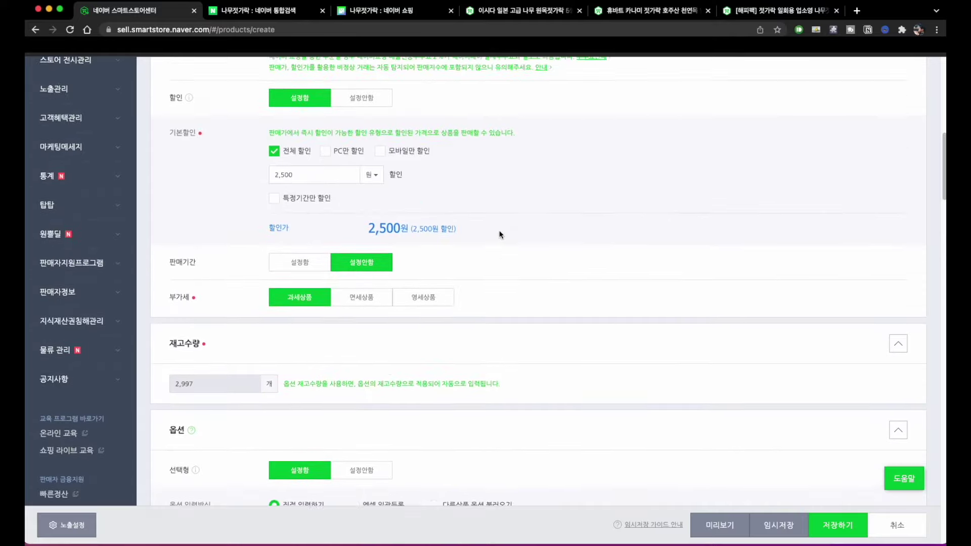
mouse_move(318, 214)
left_mouse_down()
mouse_move(294, 212)
mouse_move(256, 174)
mouse_move(379, 169)
mouse_move(346, 211)
mouse_move(327, 213)
left_mouse_up()
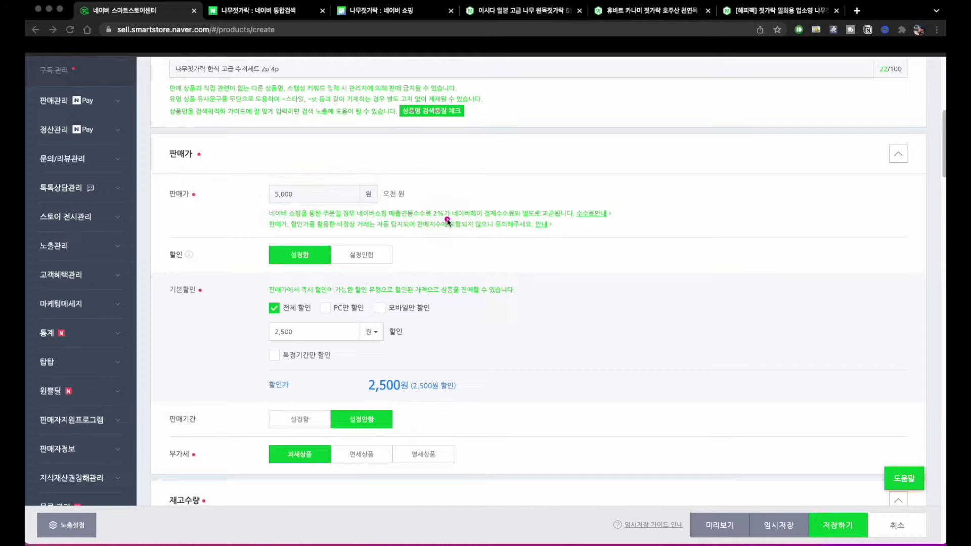
mouse_move(447, 221)
left_mouse_down()
mouse_move(455, 238)
mouse_move(494, 259)
mouse_move(484, 253)
mouse_move(571, 273)
left_mouse_up()
left_click_drag(504, 307, 503, 310)
left_click_drag(441, 293, 601, 291)
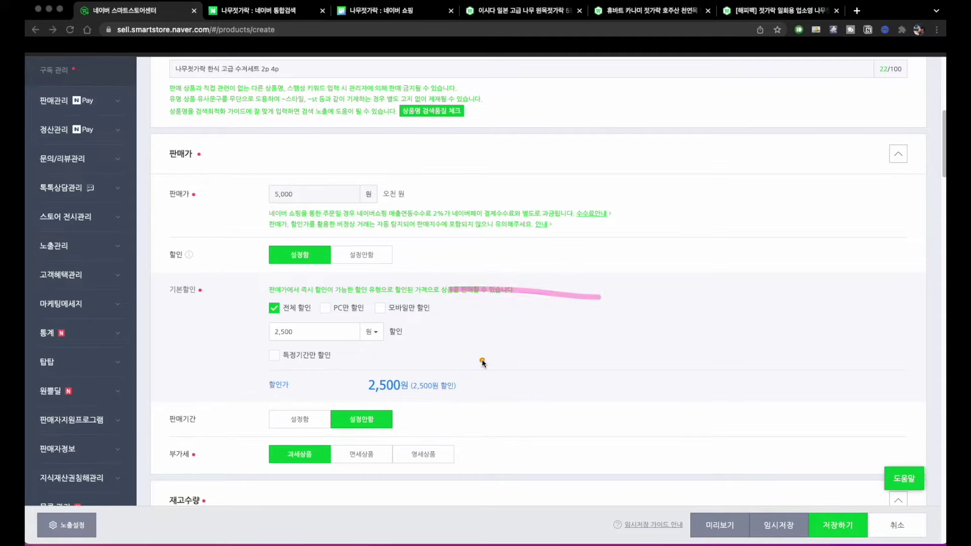
Step: Examine how far the option prices in the option list may differ from the selling price
scroll(482, 363, "down", 2)
scroll(482, 363, "down", 10)
mouse_move(533, 351)
left_mouse_down()
mouse_move(496, 354)
mouse_move(524, 353)
left_mouse_up()
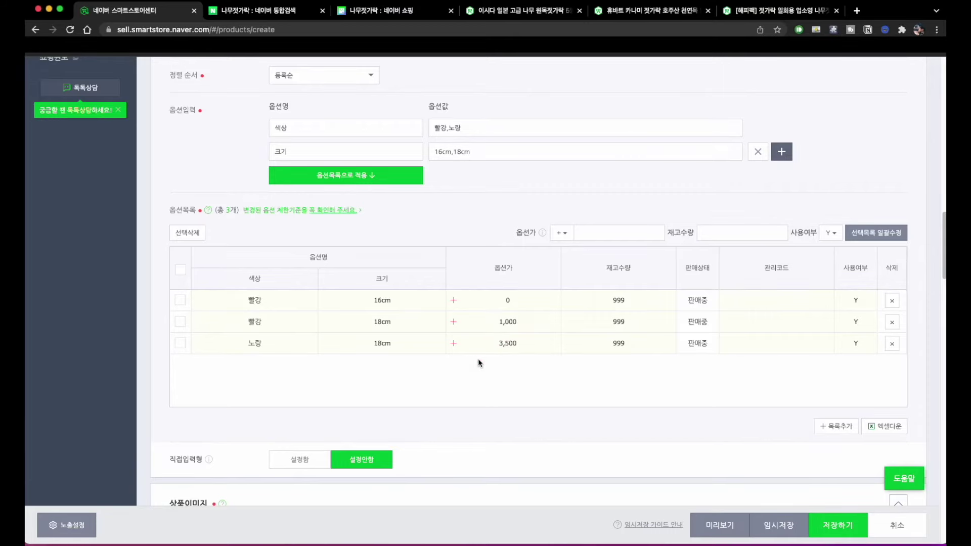
scroll(478, 361, "up", 1)
mouse_move(410, 286)
left_mouse_down()
mouse_move(436, 271)
mouse_move(451, 276)
left_mouse_up()
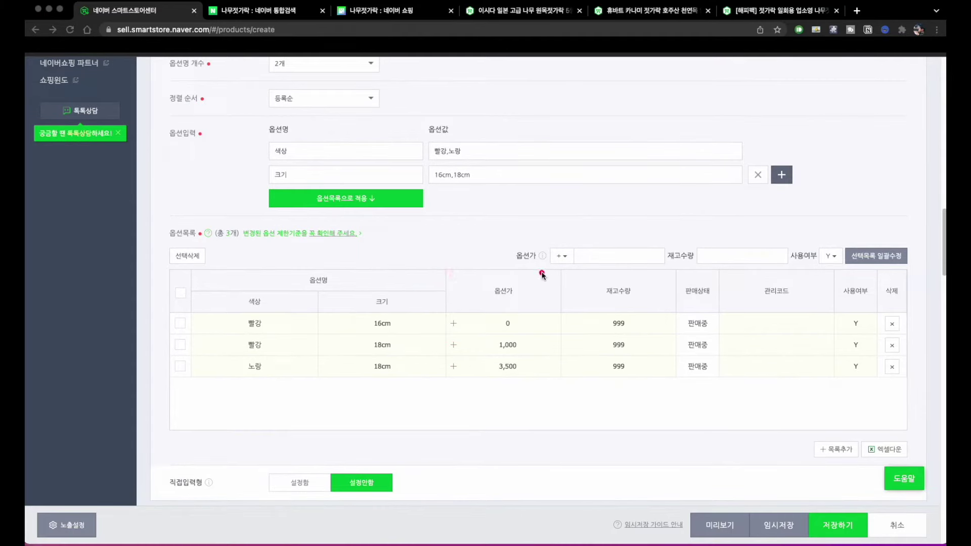
mouse_move(463, 222)
left_mouse_down()
mouse_move(462, 238)
mouse_move(486, 241)
mouse_move(509, 217)
left_mouse_up()
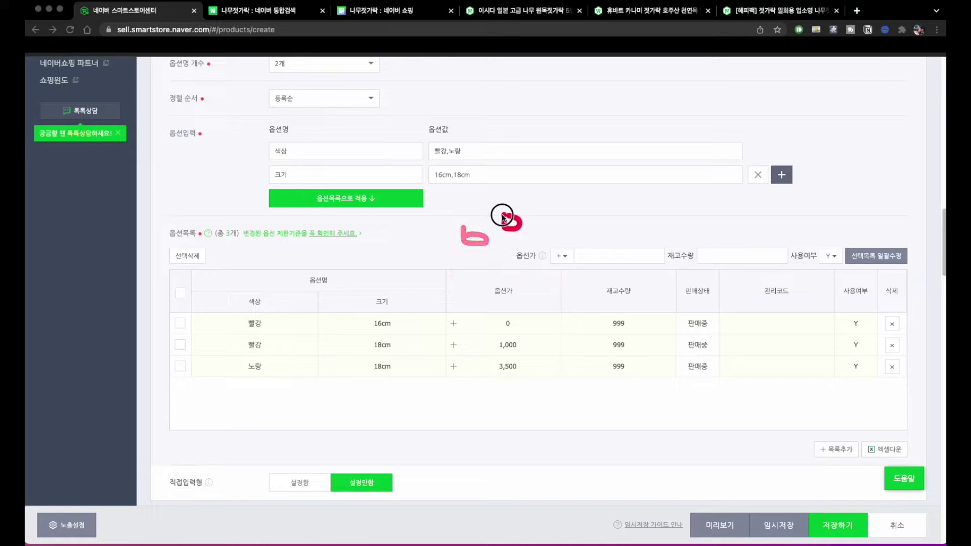
mouse_move(574, 186)
left_mouse_down()
mouse_move(602, 177)
mouse_move(576, 198)
left_mouse_up()
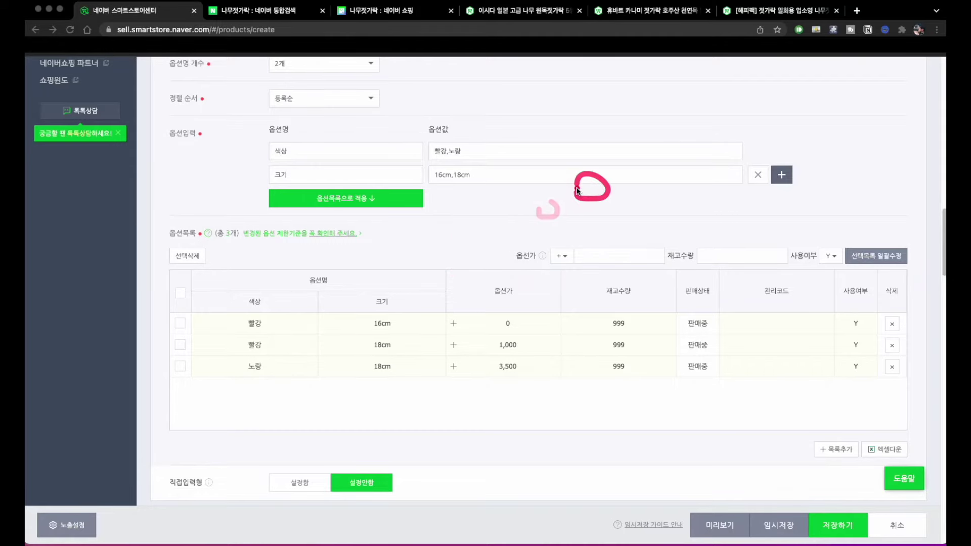
left_click_drag(481, 377, 515, 377)
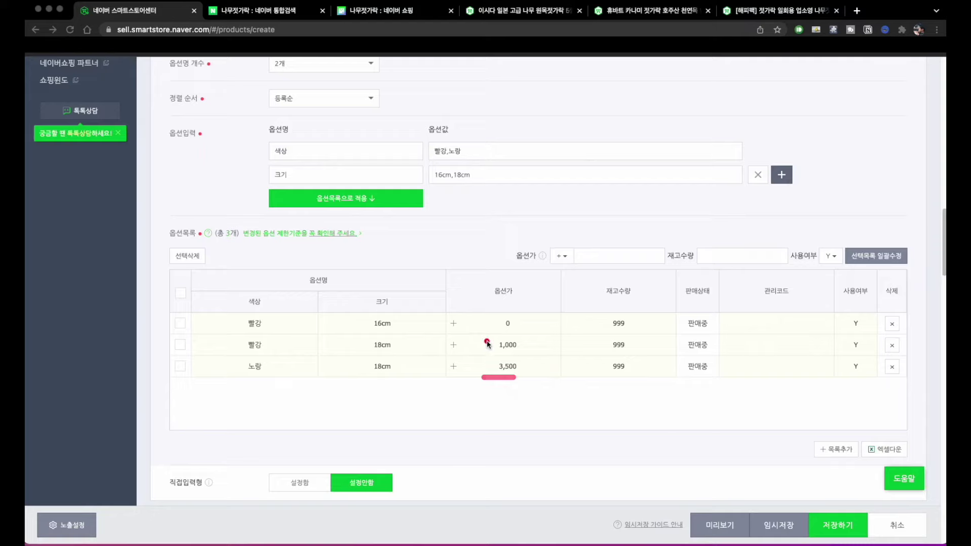
Step: Set the product's 판매가 to 7000 won
scroll(409, 307, "up", 15)
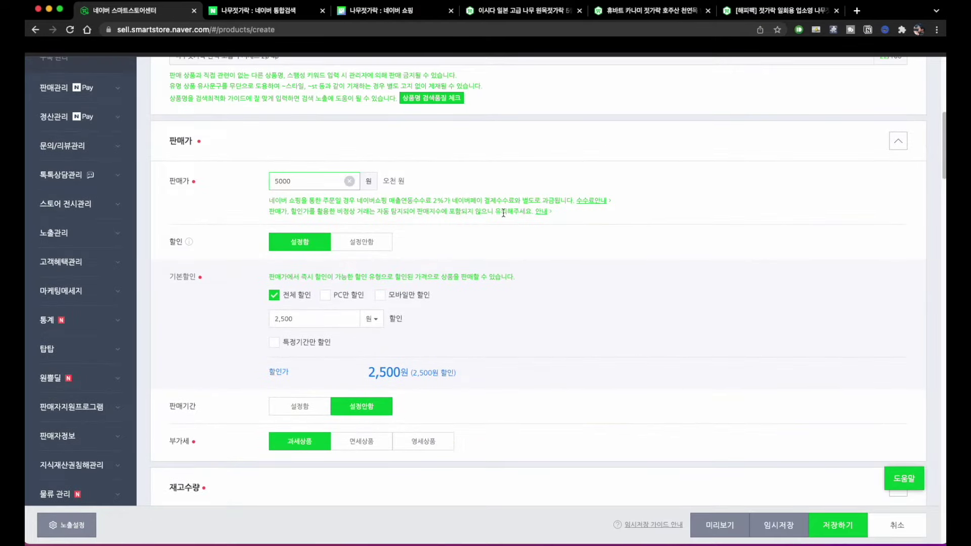
type("7000")
left_click(514, 231)
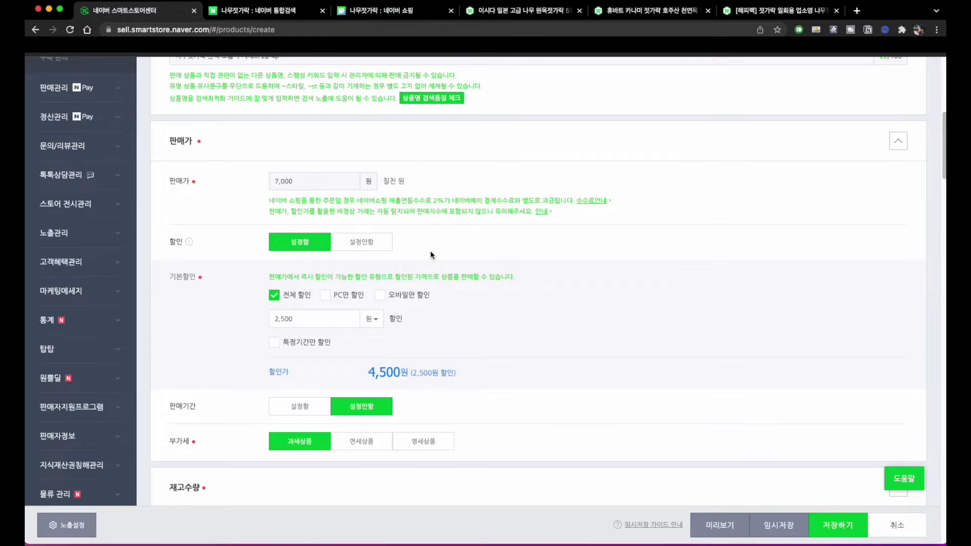
Step: Review the base discount and discounted price together with the option names, values and prices in the option list
scroll(433, 254, "down", 9)
scroll(453, 314, "down", 5)
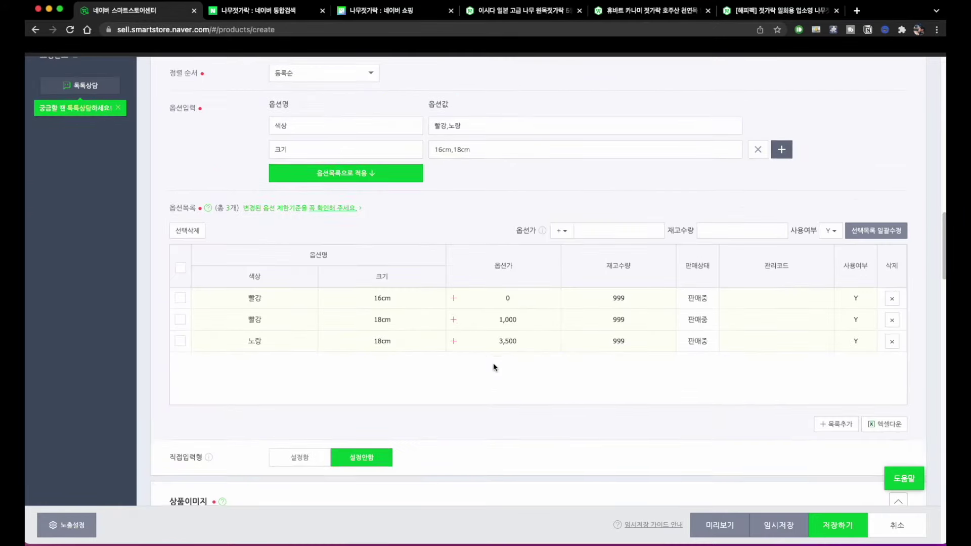
scroll(493, 362, "up", 9)
scroll(493, 362, "up", 5)
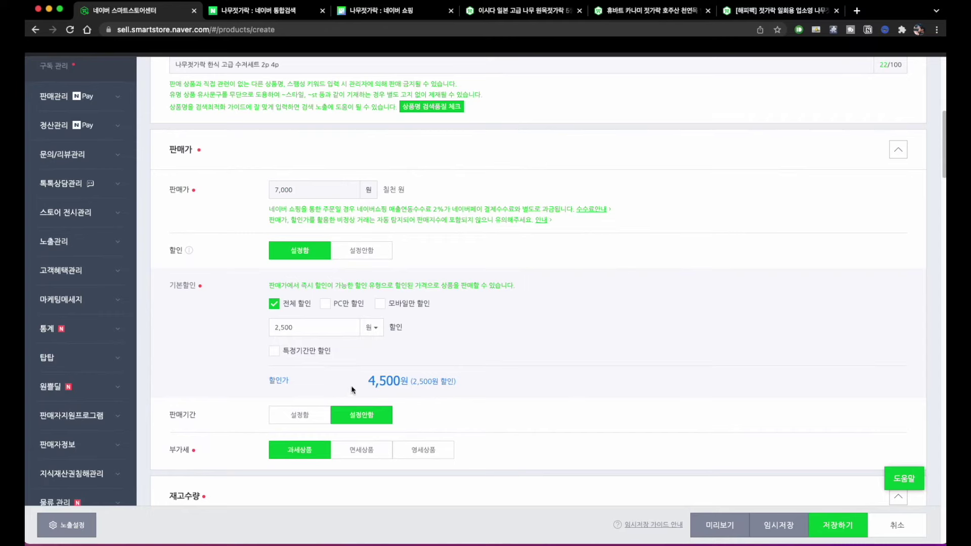
left_click_drag(291, 329, 466, 330)
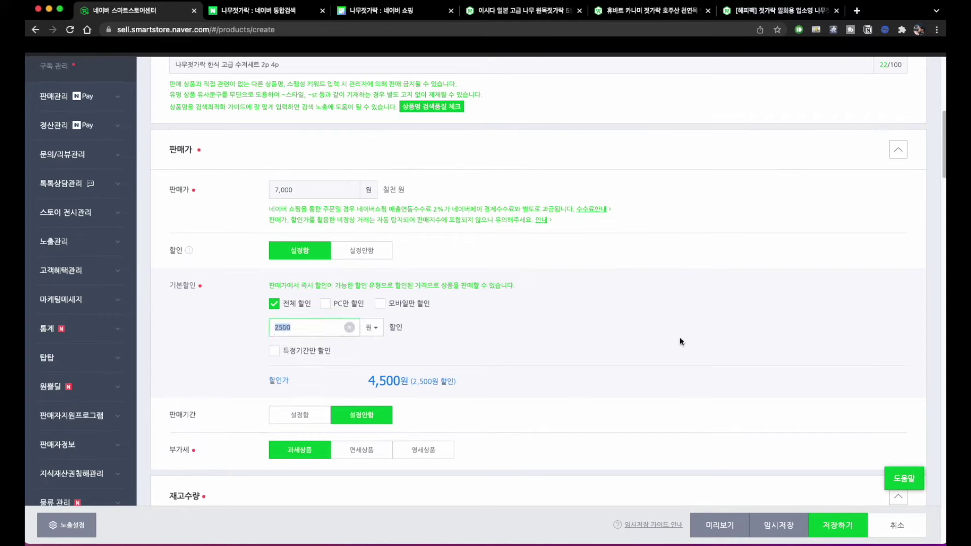
left_click(706, 327)
mouse_move(391, 387)
left_mouse_down()
mouse_move(379, 394)
mouse_move(435, 364)
left_mouse_up()
scroll(545, 423, "down", 10)
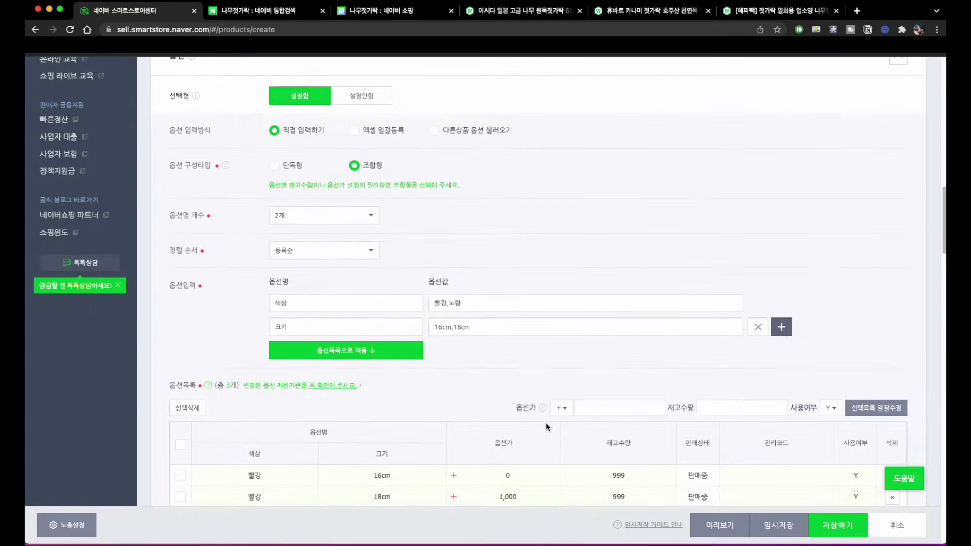
mouse_move(521, 440)
left_mouse_down()
mouse_move(481, 437)
mouse_move(501, 450)
left_mouse_up()
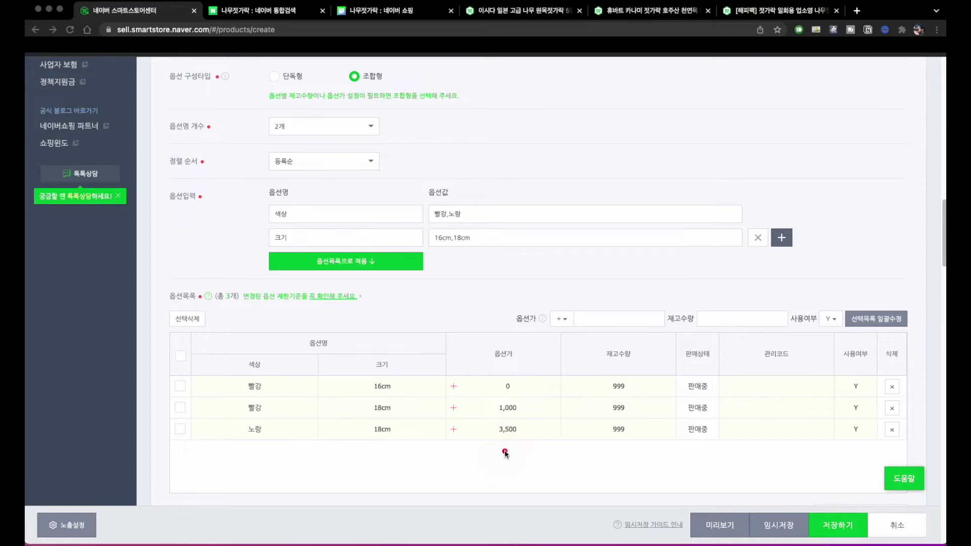
mouse_move(530, 195)
left_mouse_down()
mouse_move(200, 191)
mouse_move(207, 429)
mouse_move(585, 252)
mouse_move(484, 206)
left_mouse_up()
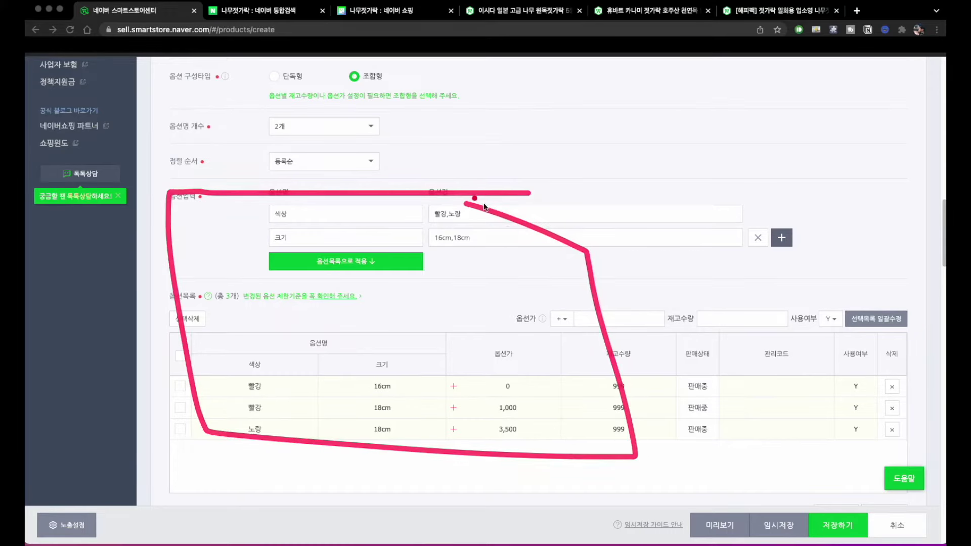
Step: Examine the 직접입력형 option setting and the 대표이미지, 추가이미지 and 동영상 fields of the 상품이미지 section
scroll(495, 285, "down", 6)
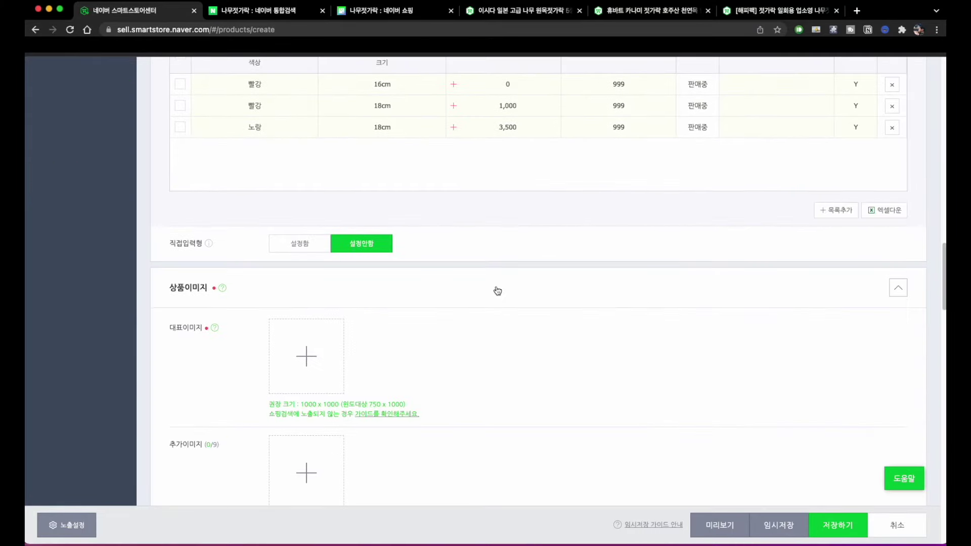
mouse_move(318, 225)
left_mouse_down()
mouse_move(268, 230)
mouse_move(325, 255)
mouse_move(332, 228)
mouse_move(397, 256)
mouse_move(384, 224)
left_mouse_up()
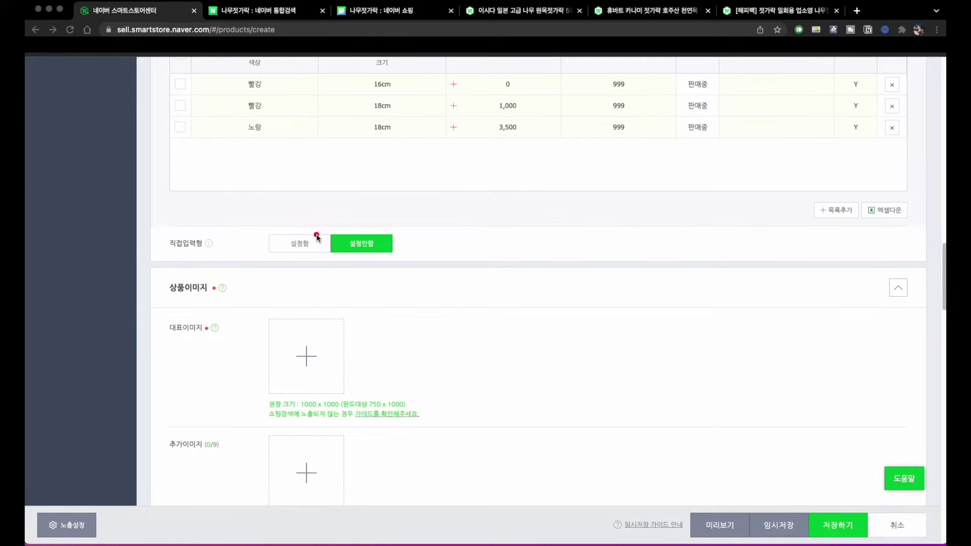
mouse_move(325, 232)
left_mouse_down()
mouse_move(245, 229)
mouse_move(293, 260)
mouse_move(320, 223)
mouse_move(248, 227)
mouse_move(303, 254)
mouse_move(327, 250)
left_mouse_up()
mouse_move(223, 277)
left_mouse_down()
mouse_move(156, 296)
mouse_move(226, 302)
mouse_move(228, 277)
left_mouse_up()
left_click_drag(166, 344, 212, 344)
left_click_drag(169, 455, 208, 455)
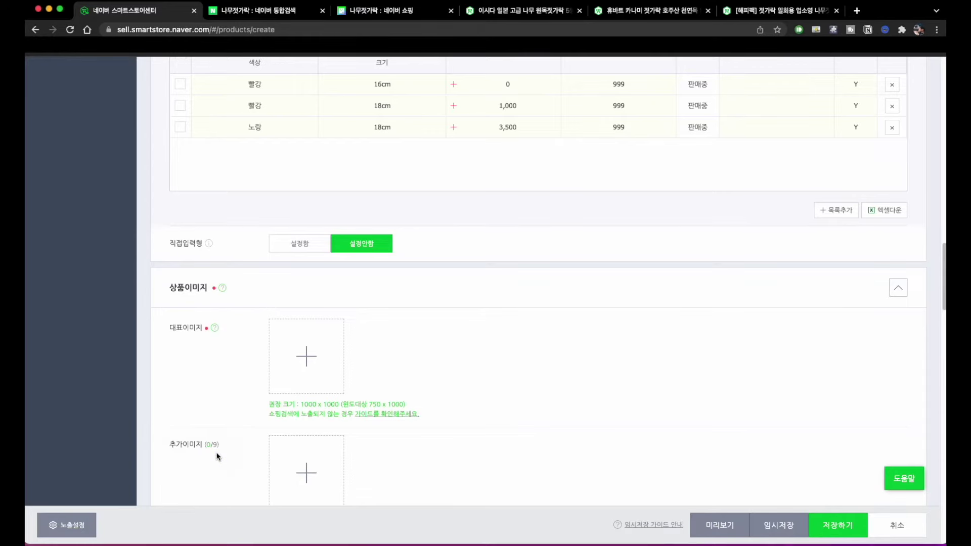
scroll(217, 455, "down", 5)
left_click_drag(186, 359, 194, 359)
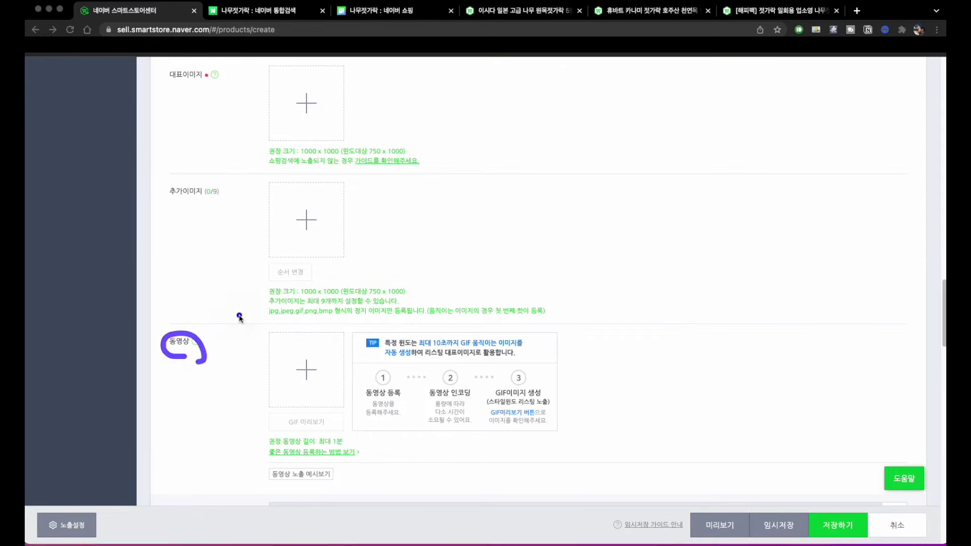
scroll(241, 313, "up", 1)
mouse_move(486, 94)
left_mouse_down()
mouse_move(184, 94)
mouse_move(200, 472)
mouse_move(493, 390)
mouse_move(457, 96)
left_mouse_up()
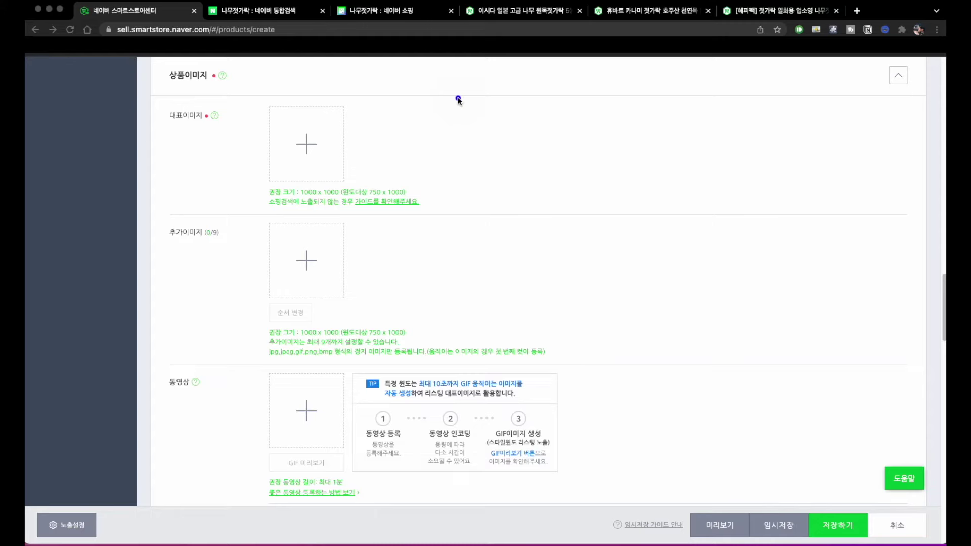
mouse_move(168, 100)
left_mouse_down()
mouse_move(206, 211)
mouse_move(353, 86)
mouse_move(314, 84)
left_mouse_up()
left_click_drag(294, 202, 337, 202)
Step: Compare the thumbnail images of the 나무젓가락 listings in the Naver Shopping results, including the logo on the 가와이 chopsticks thumbnail
left_click(432, 17)
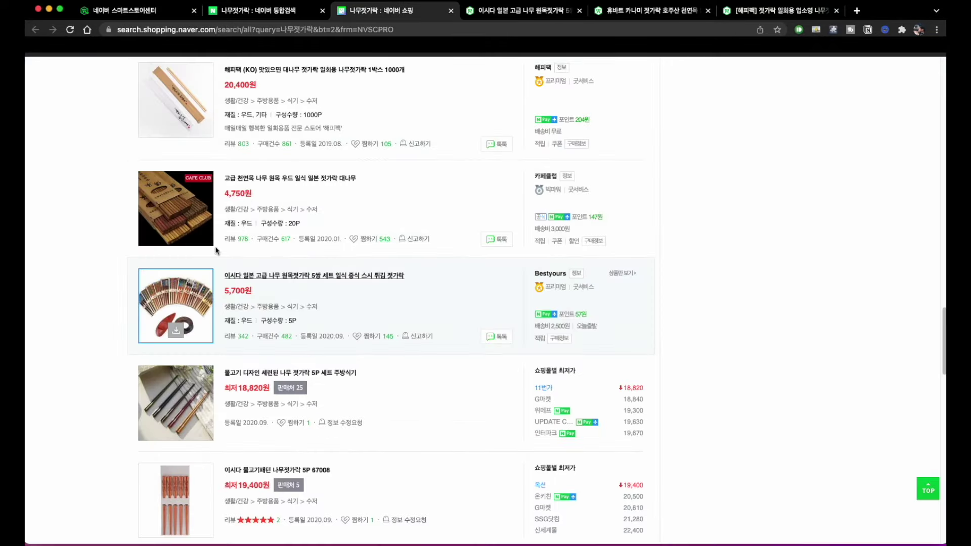
scroll(188, 192, "up", 2)
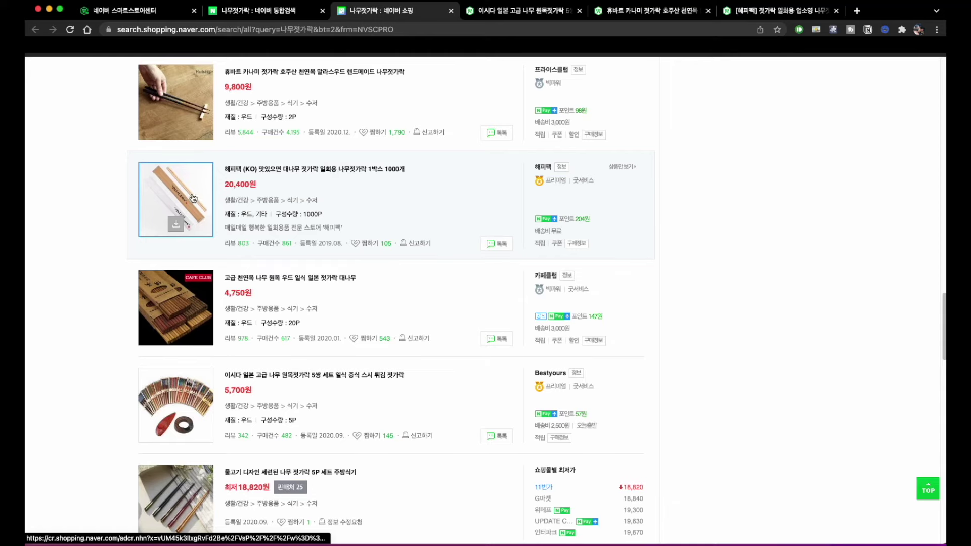
scroll(166, 227, "up", 5)
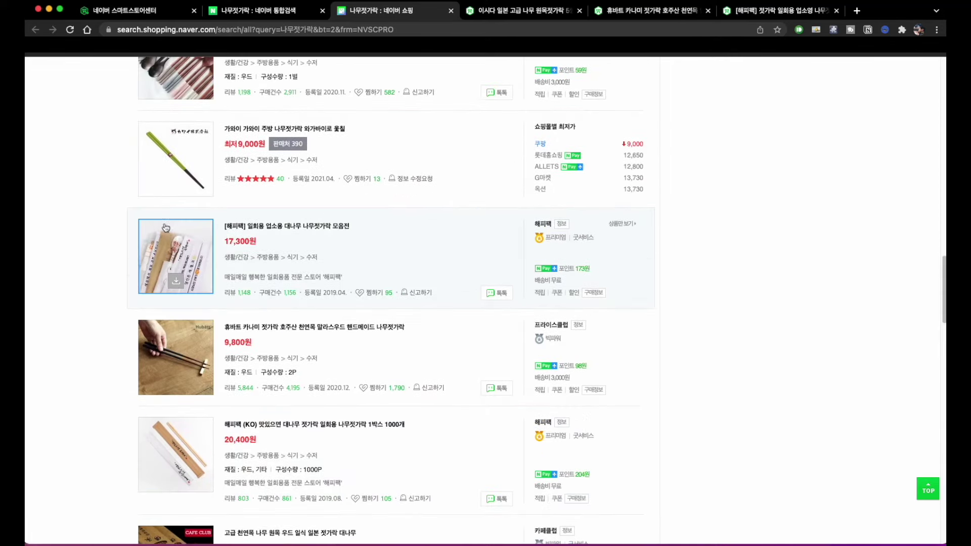
scroll(220, 240, "up", 1)
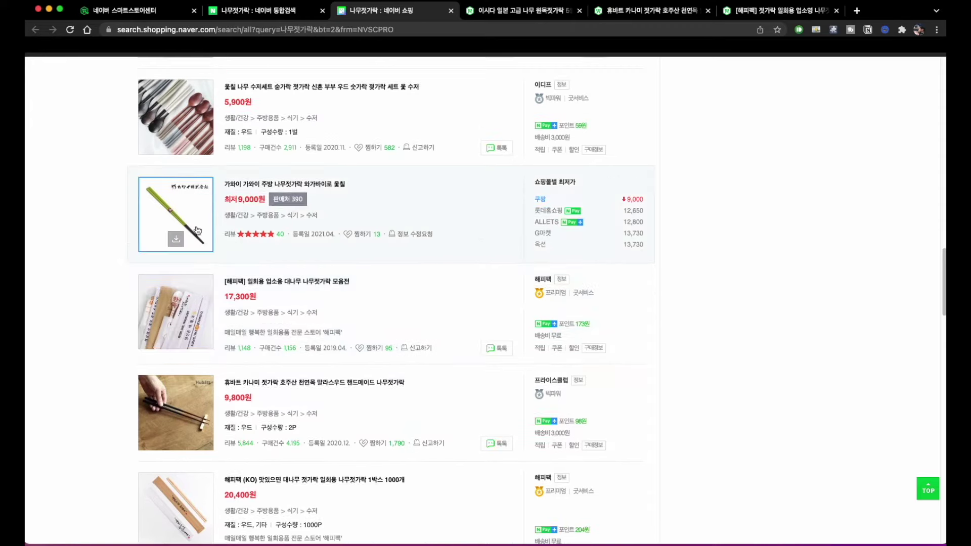
left_click_drag(166, 194, 210, 195)
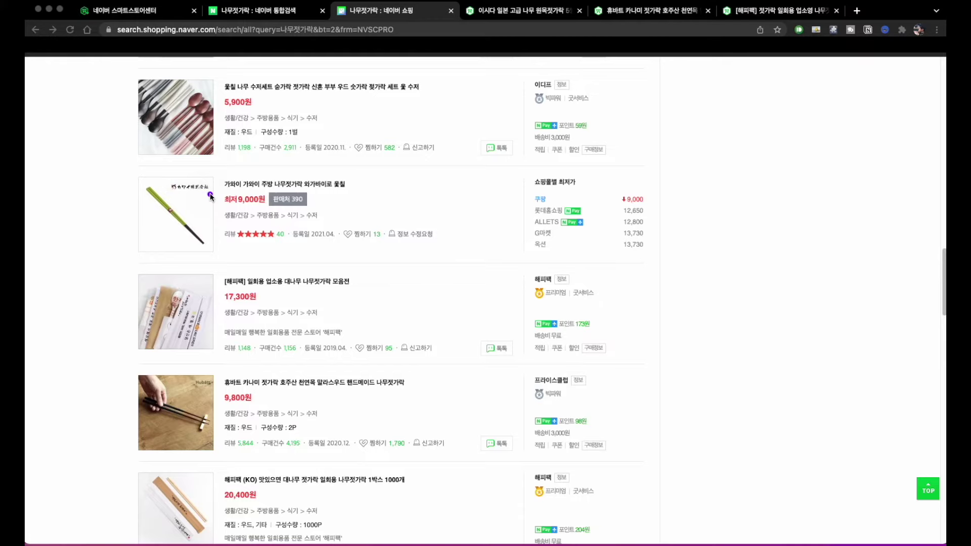
scroll(210, 195, "up", 7)
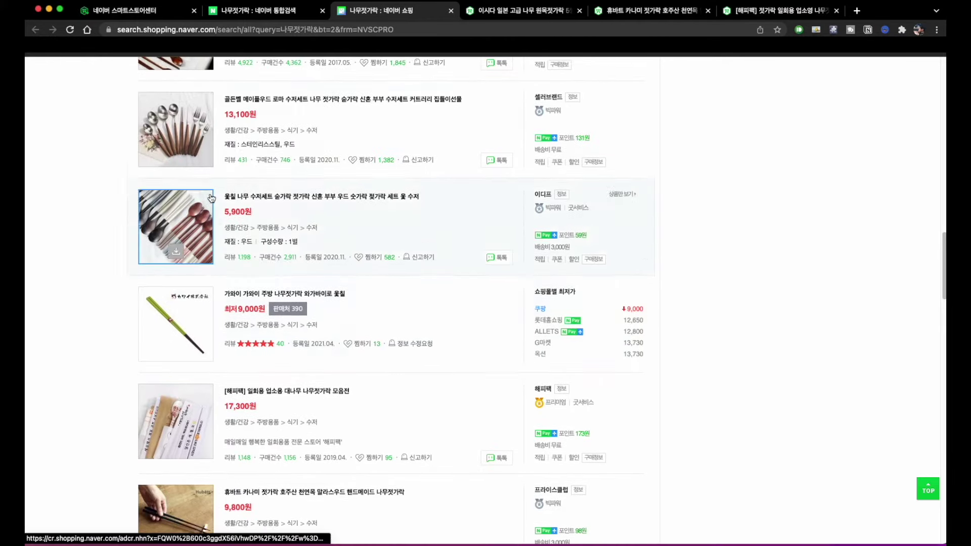
scroll(210, 198, "down", 3)
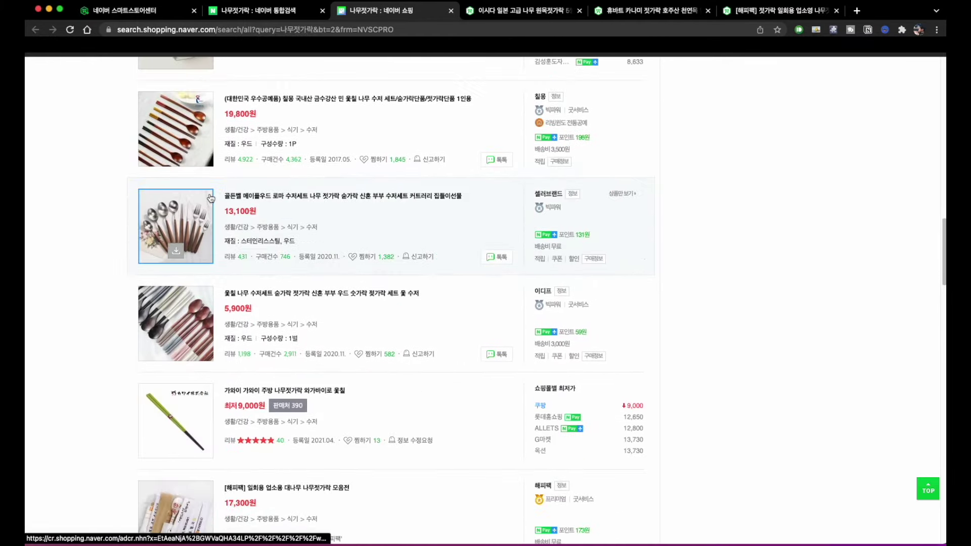
scroll(91, 319, "down", 2)
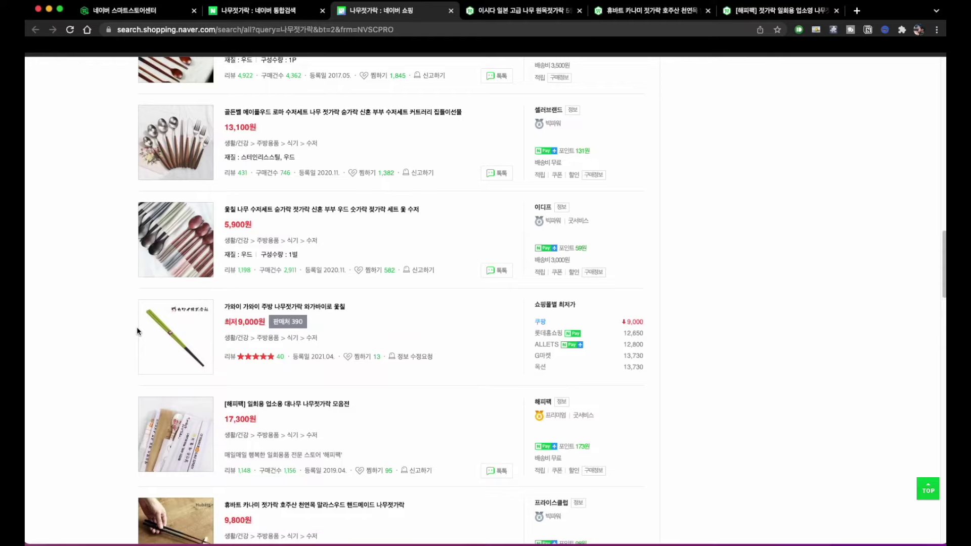
Step: Examine the text and logos overlaid on competitors' thumbnails, especially the CAFE CLUB mark on the 고급 천연목 나무 원목 젓가락 listing
scroll(136, 327, "down", 3)
mouse_move(205, 405)
left_mouse_down()
mouse_move(172, 333)
mouse_move(169, 403)
left_mouse_up()
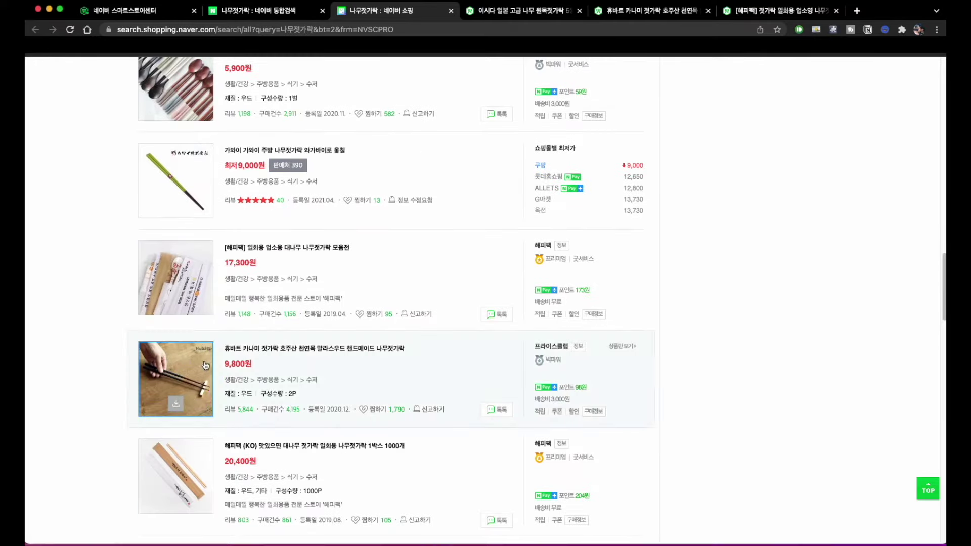
scroll(204, 366, "down", 5)
left_click_drag(185, 296, 211, 299)
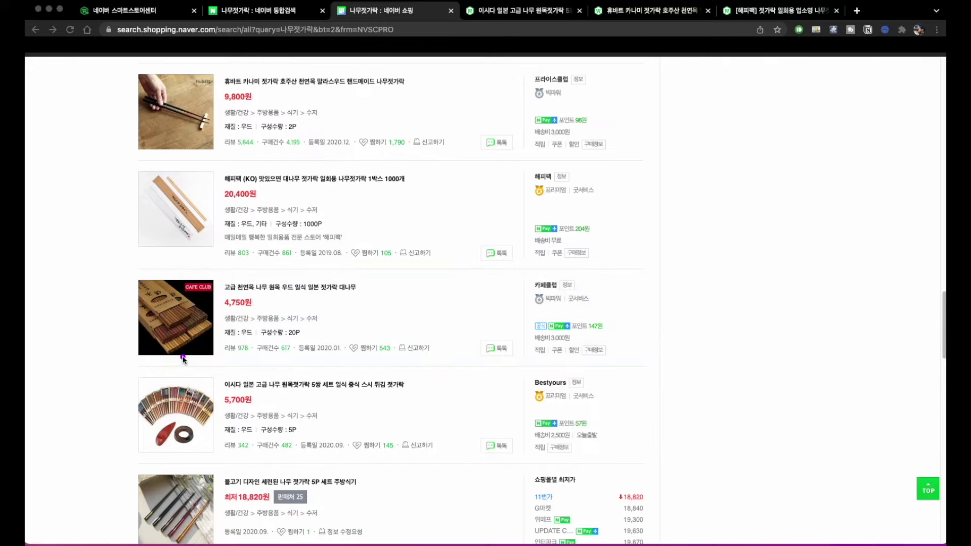
scroll(183, 359, "down", 2)
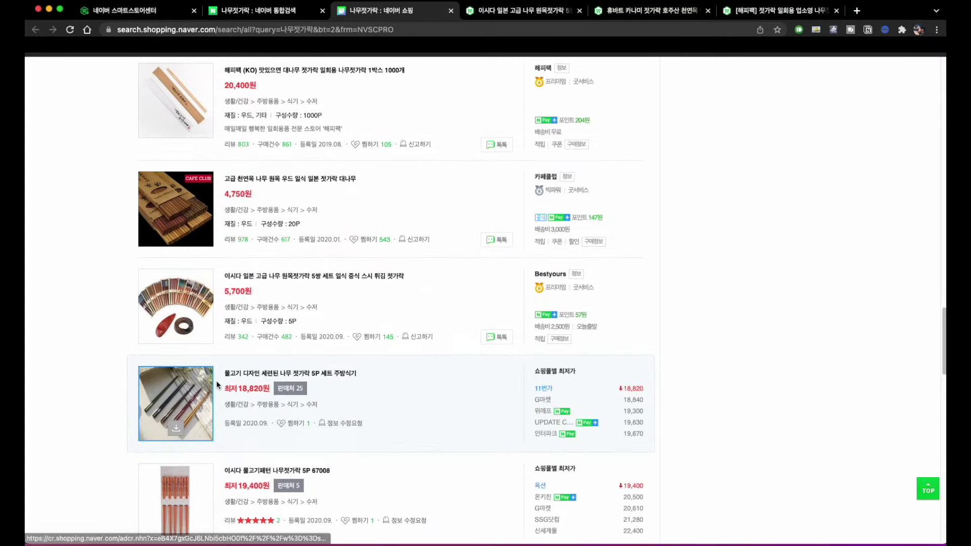
left_click_drag(180, 188, 220, 190)
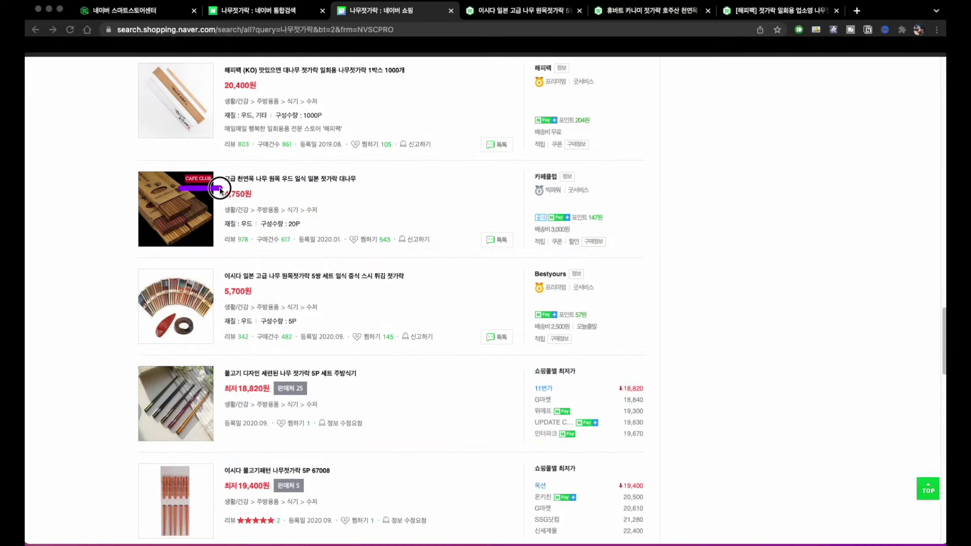
left_click_drag(194, 189, 218, 190)
left_click_drag(182, 187, 220, 187)
mouse_move(218, 221)
left_mouse_down()
mouse_move(226, 232)
mouse_move(144, 255)
left_mouse_up()
left_click_drag(184, 189, 222, 188)
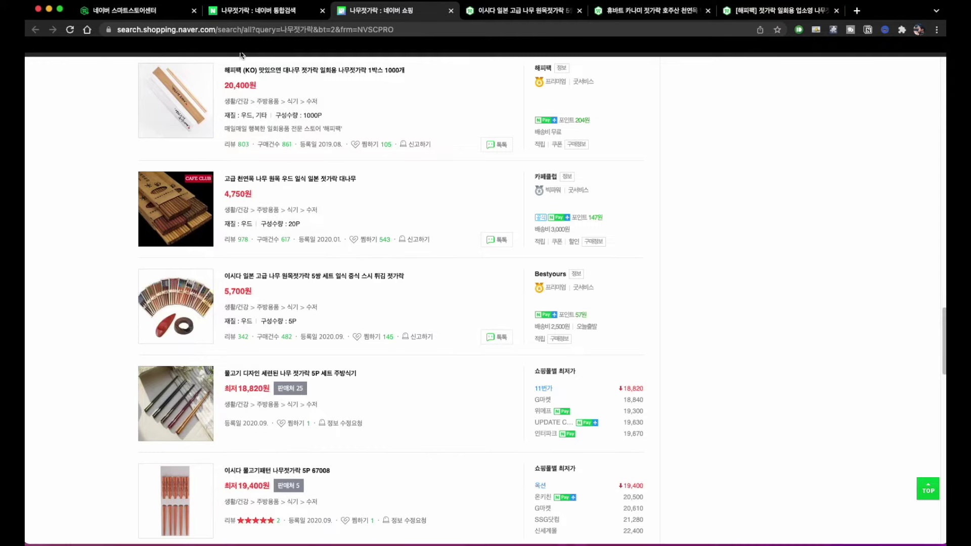
Step: Return to the product registration form and examine the 추가이미지 limits and file formats and the 동영상 field
left_click(177, 12)
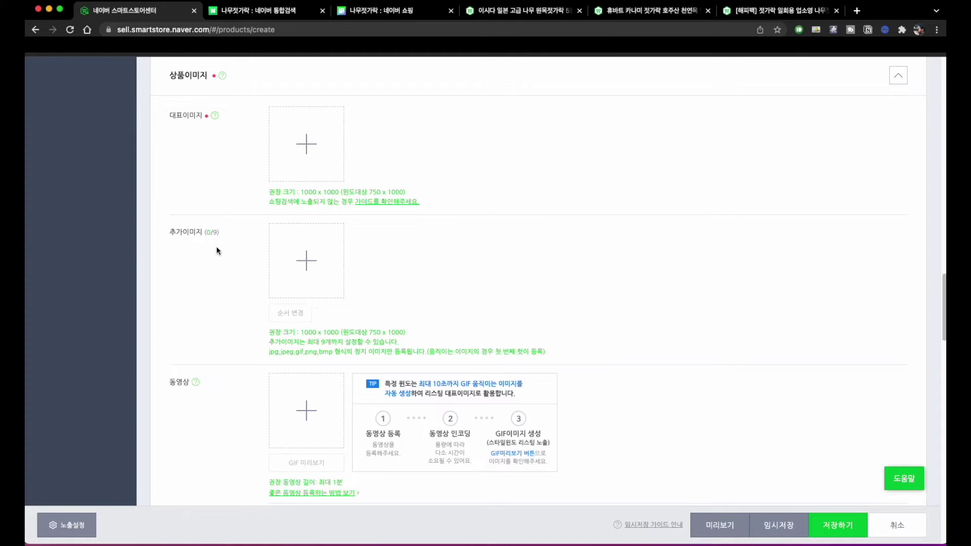
left_click_drag(171, 241, 213, 243)
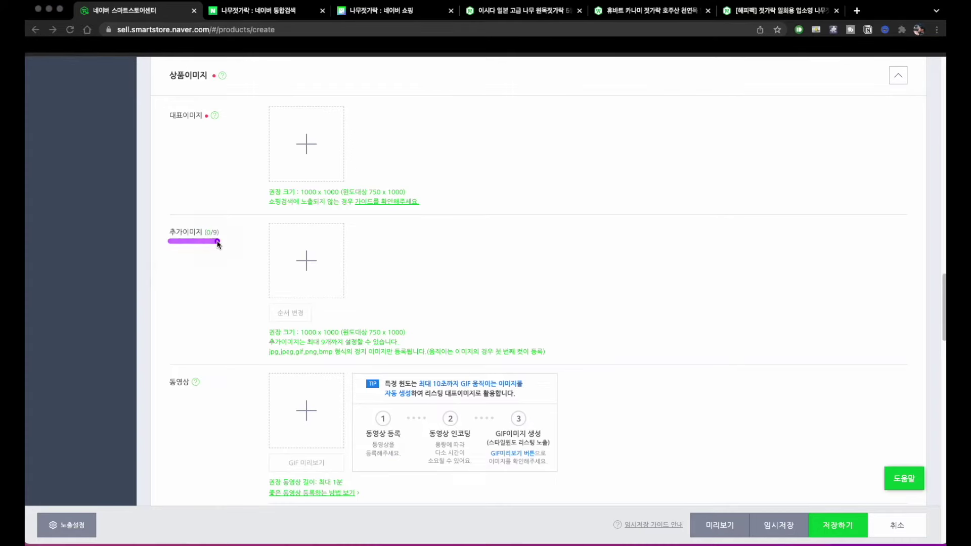
mouse_move(344, 359)
left_mouse_down()
mouse_move(546, 357)
mouse_move(548, 336)
mouse_move(434, 360)
left_mouse_up()
mouse_move(345, 380)
left_mouse_down()
mouse_move(268, 430)
mouse_move(349, 404)
mouse_move(346, 380)
left_mouse_up()
mouse_move(342, 375)
left_mouse_down()
mouse_move(265, 374)
mouse_move(286, 445)
mouse_move(346, 374)
left_mouse_up()
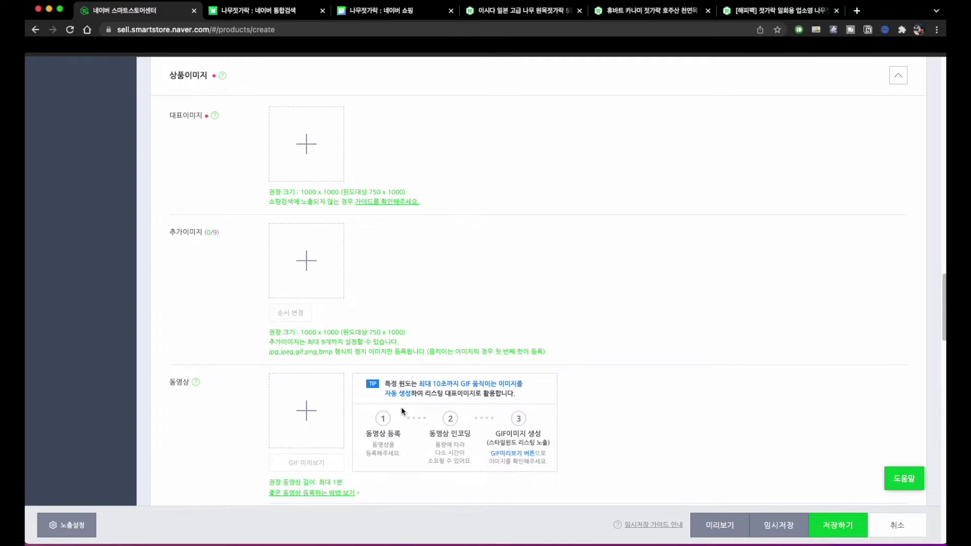
Step: Examine the 직접 작성 and HTML 작성 methods offered in the 상세설명 section
scroll(420, 302, "down", 3)
scroll(420, 302, "down", 15)
scroll(420, 302, "up", 2)
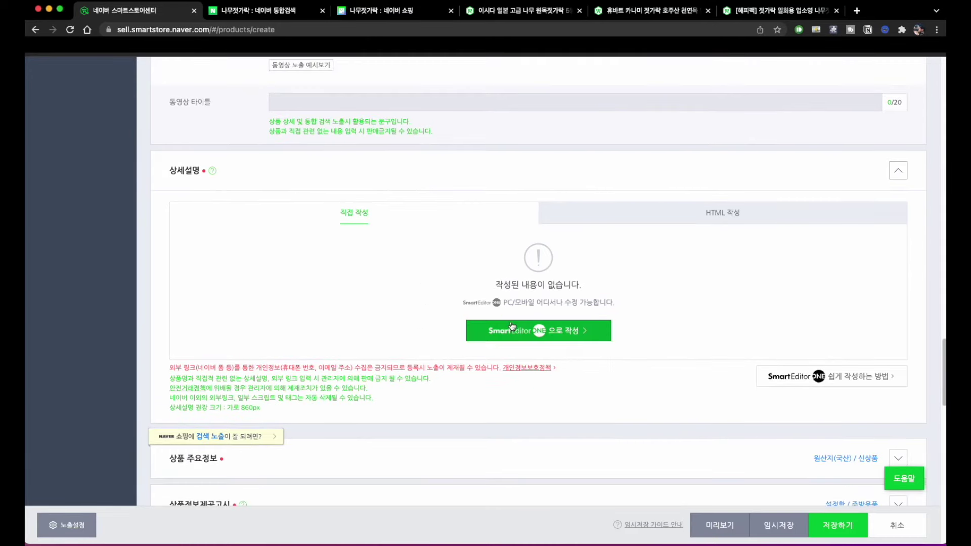
key("super+shift+a")
mouse_move(358, 230)
left_mouse_down()
mouse_move(329, 221)
mouse_move(387, 227)
left_mouse_up()
mouse_move(712, 222)
left_mouse_down()
mouse_move(704, 215)
mouse_move(697, 227)
left_mouse_up()
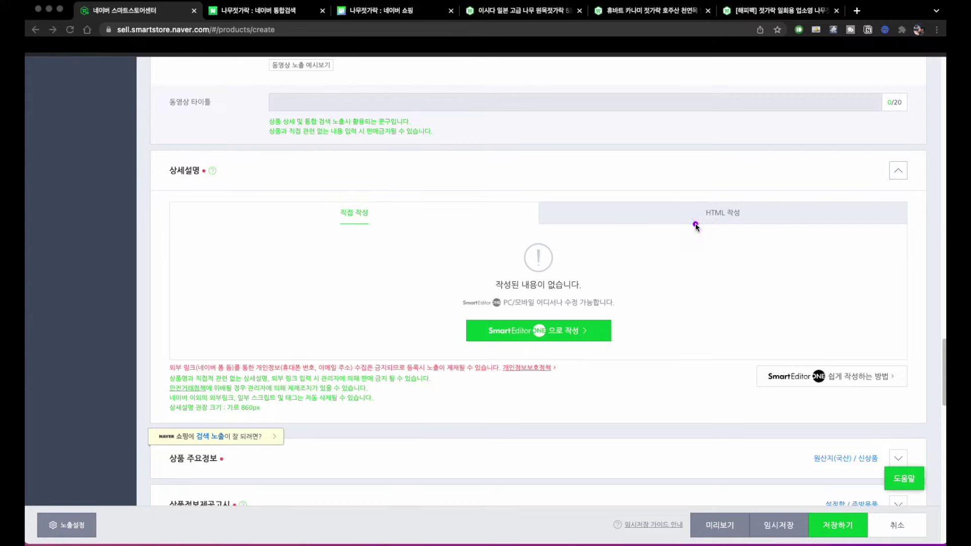
left_click_drag(696, 226, 763, 225)
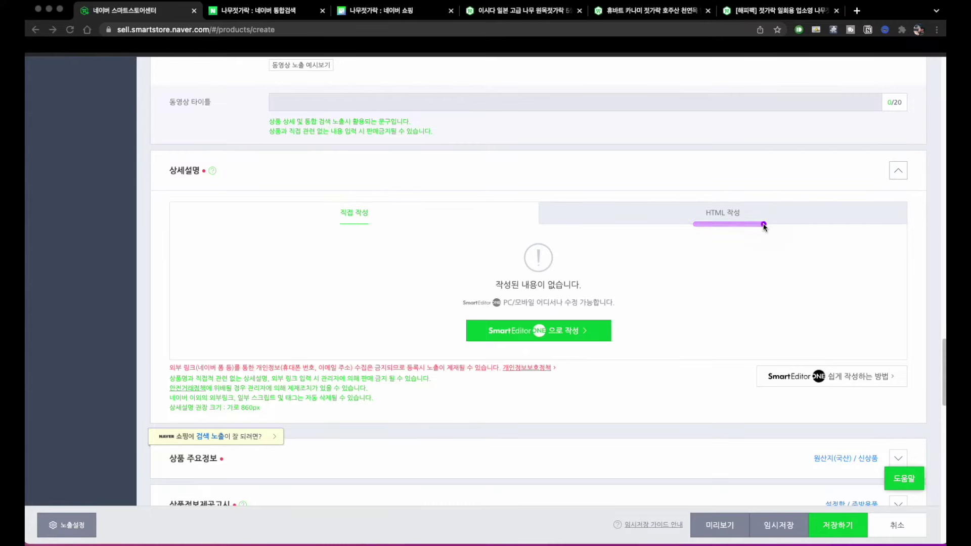
mouse_move(377, 230)
left_mouse_down()
mouse_move(412, 197)
mouse_move(396, 221)
left_mouse_up()
scroll(376, 228, "up", 10)
scroll(376, 229, "down", 15)
scroll(376, 228, "up", 15)
scroll(376, 227, "down", 10)
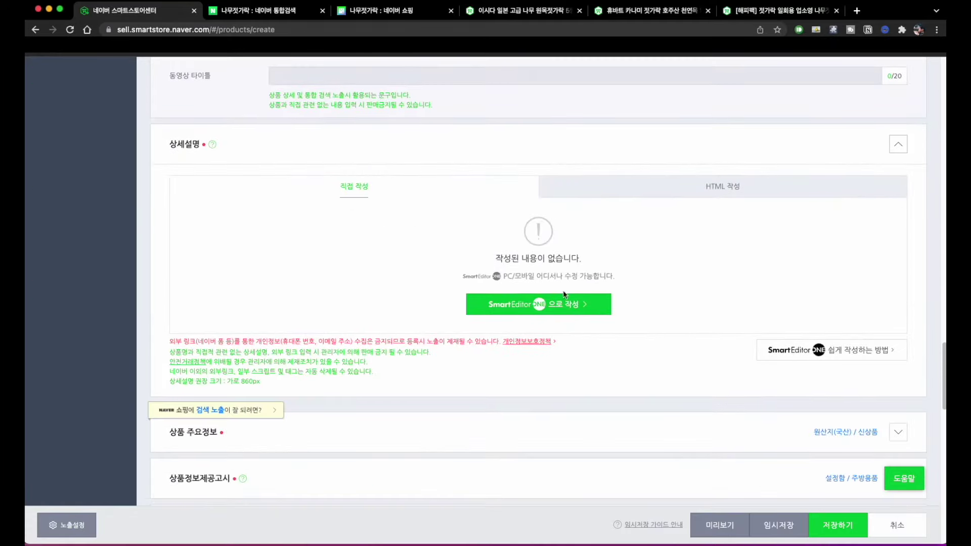
Step: Open SmartEditor ONE to write the 상세설명 and look over its formatting, save and template tools
left_click(544, 304)
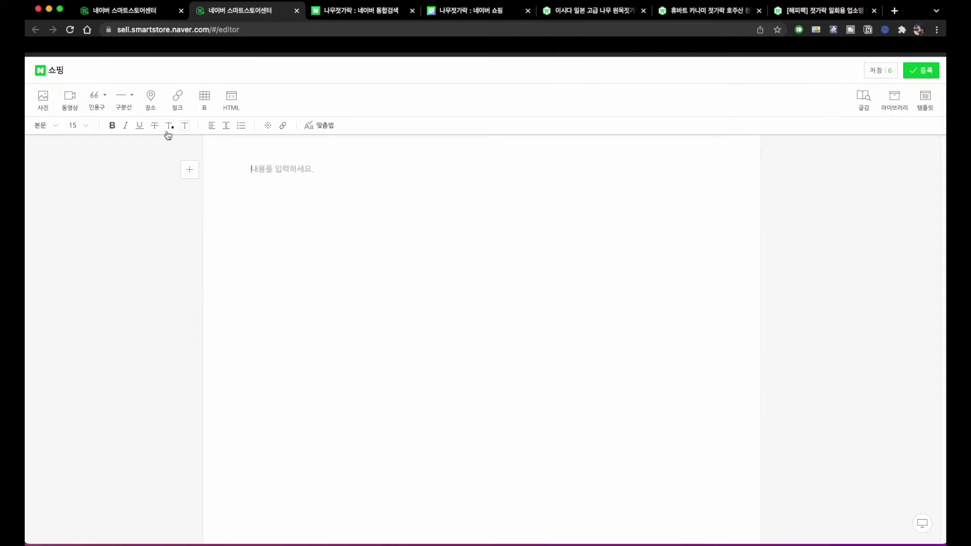
mouse_move(134, 147)
left_mouse_down()
mouse_move(62, 147)
mouse_move(250, 112)
mouse_move(124, 169)
left_mouse_up()
mouse_move(894, 120)
left_mouse_down()
mouse_move(855, 111)
mouse_move(869, 121)
left_mouse_up()
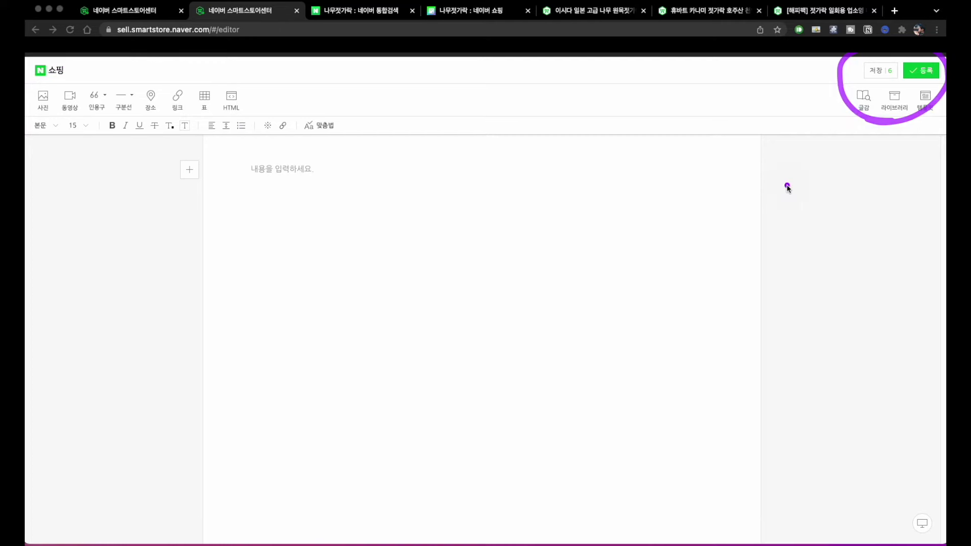
Step: Examine the empty content area of the editor, from its opening line down to the lower part of the page
left_click(283, 173)
mouse_move(252, 168)
left_mouse_down()
mouse_move(520, 320)
mouse_move(159, 144)
left_mouse_up()
mouse_move(542, 177)
left_mouse_down()
mouse_move(351, 176)
mouse_move(295, 401)
mouse_move(571, 221)
mouse_move(517, 177)
left_mouse_up()
mouse_move(378, 171)
left_mouse_down()
mouse_move(278, 391)
mouse_move(418, 197)
mouse_move(381, 172)
left_mouse_up()
mouse_move(394, 168)
left_mouse_down()
mouse_move(245, 167)
mouse_move(246, 357)
mouse_move(420, 192)
mouse_move(382, 158)
left_mouse_up()
mouse_move(283, 165)
left_mouse_down()
mouse_move(284, 263)
mouse_move(336, 180)
left_mouse_up()
left_click_drag(298, 301, 470, 305)
mouse_move(401, 351)
left_mouse_down()
mouse_move(273, 372)
mouse_move(424, 344)
left_mouse_up()
mouse_move(287, 491)
left_mouse_down()
mouse_move(405, 503)
mouse_move(448, 490)
left_mouse_up()
Step: Copy the 상품명 "나무젓가락 한식 고급 수저세트 2p 4p" from the registration form into the editor's first line
left_click(152, 11)
scroll(223, 202, "up", 15)
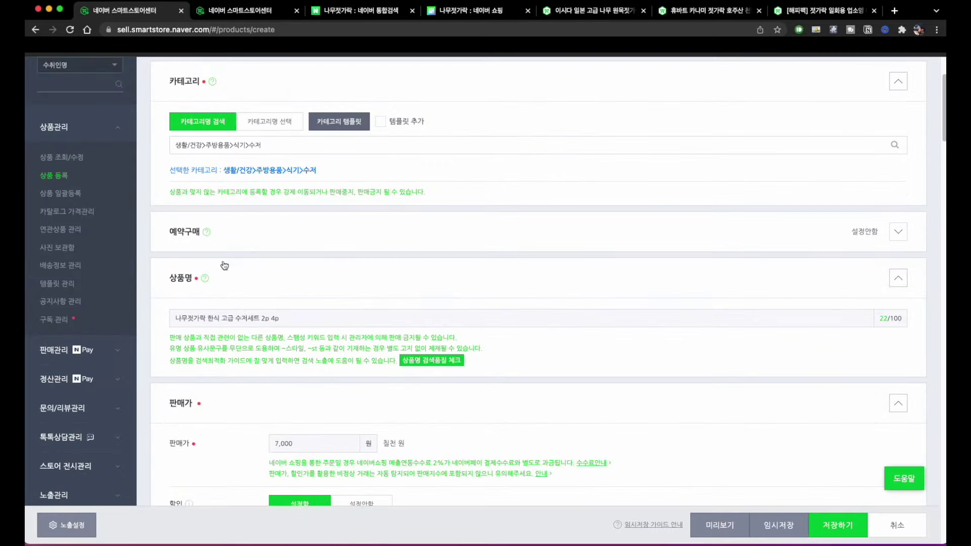
left_click_drag(294, 321, 158, 325)
key("super+c")
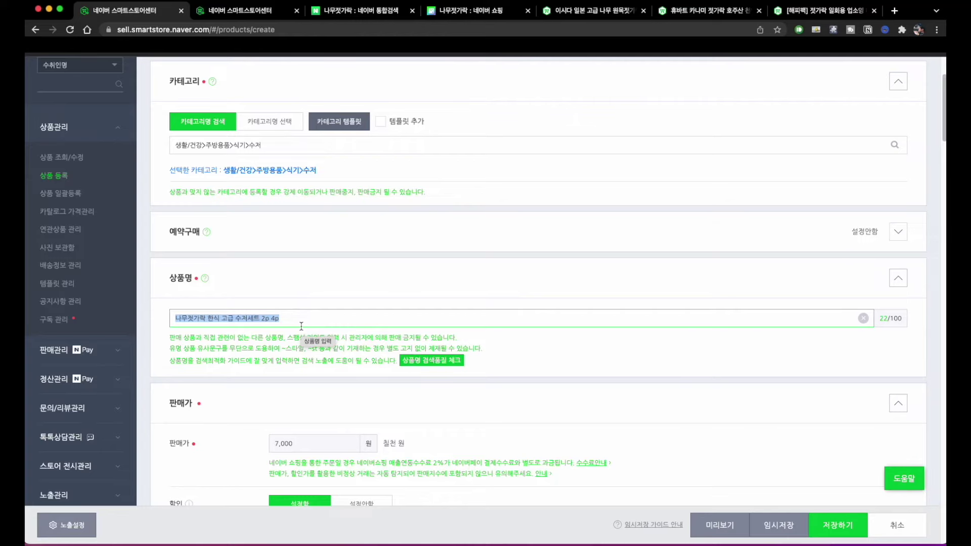
left_click(252, 14)
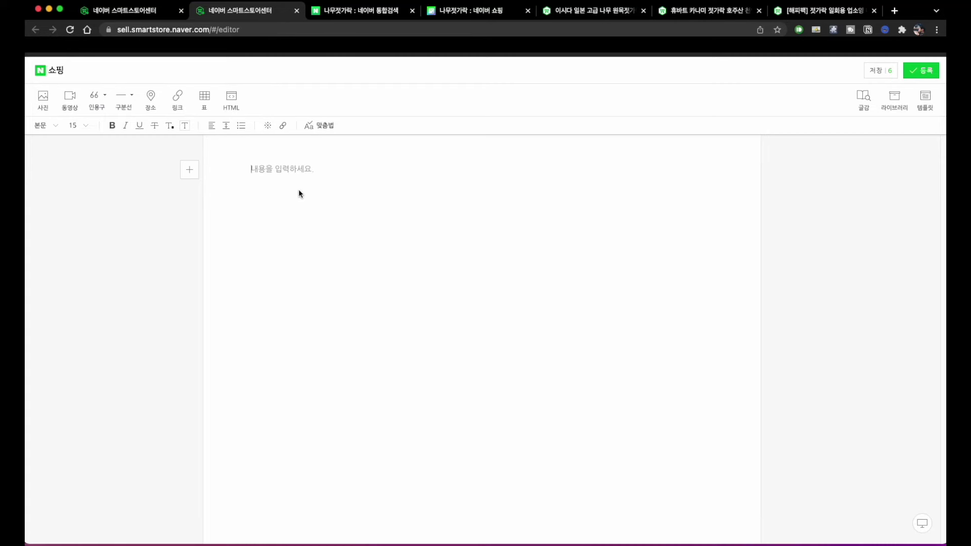
left_click(301, 168)
key("super+v")
Step: Format the product name line in the editor as 소제목 with font size 15
left_click_drag(377, 169, 249, 168)
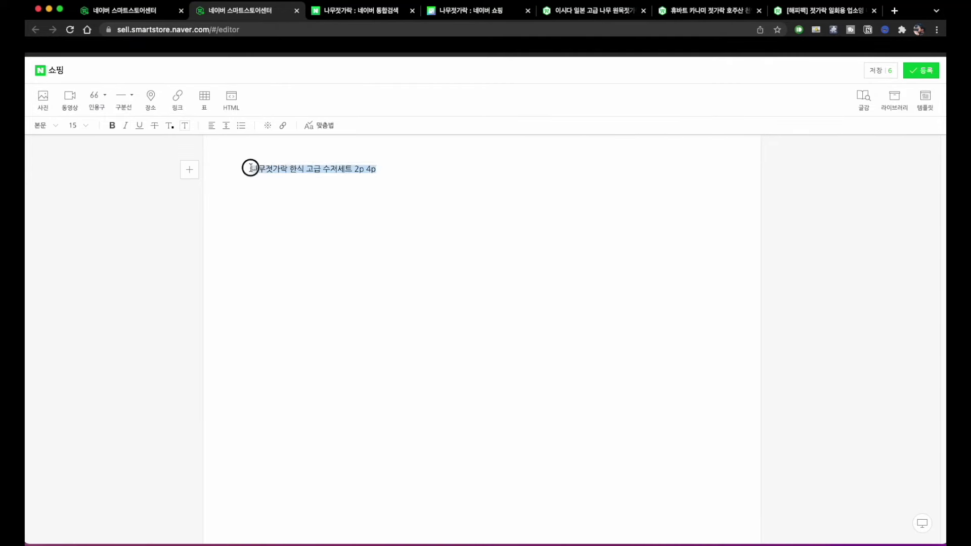
left_click(38, 125)
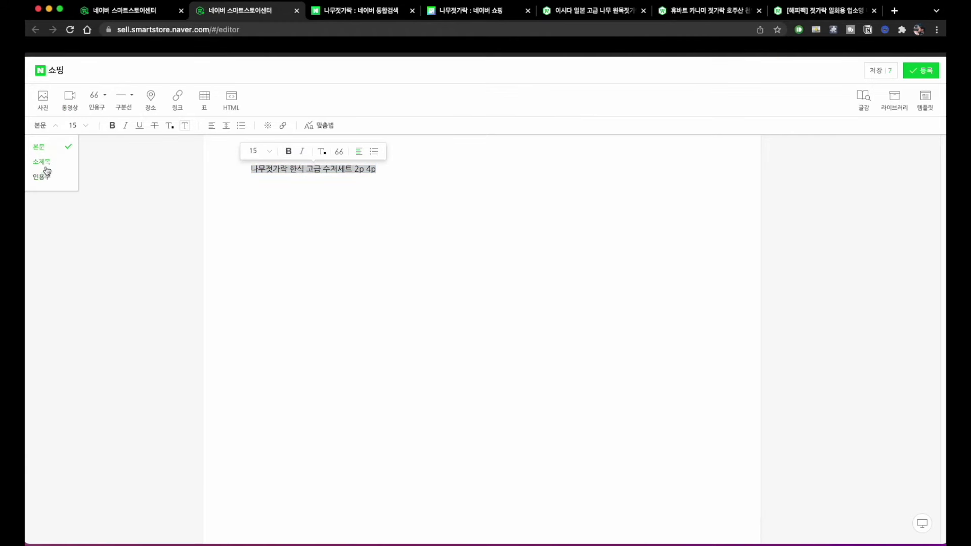
left_click(43, 162)
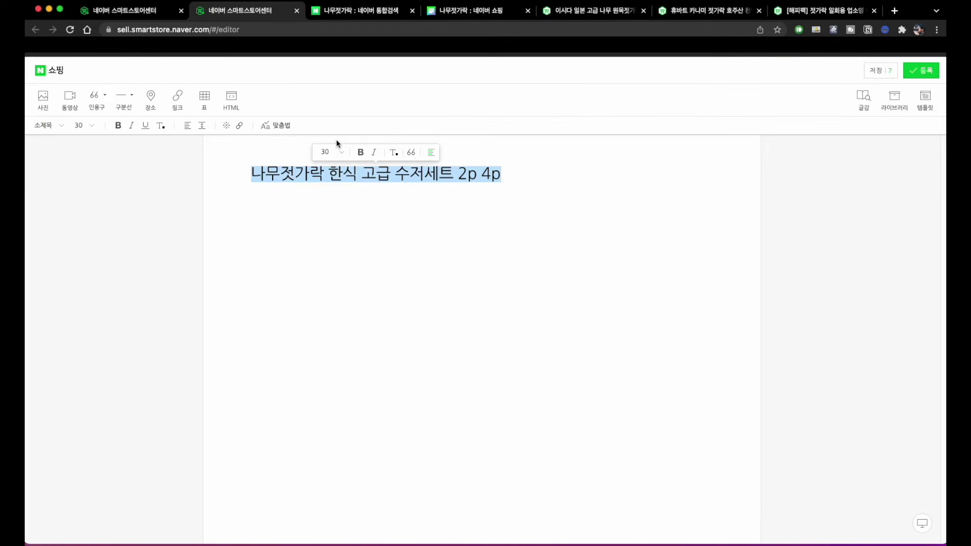
left_click(338, 153)
left_click(343, 209)
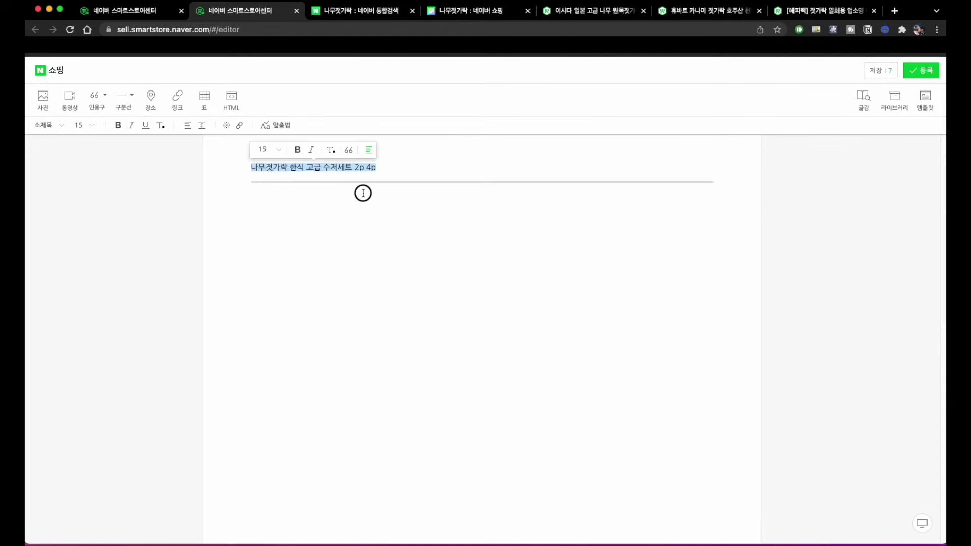
left_click(363, 192)
left_click(394, 163)
triple_click(289, 169)
left_click(315, 183)
left_click(306, 170)
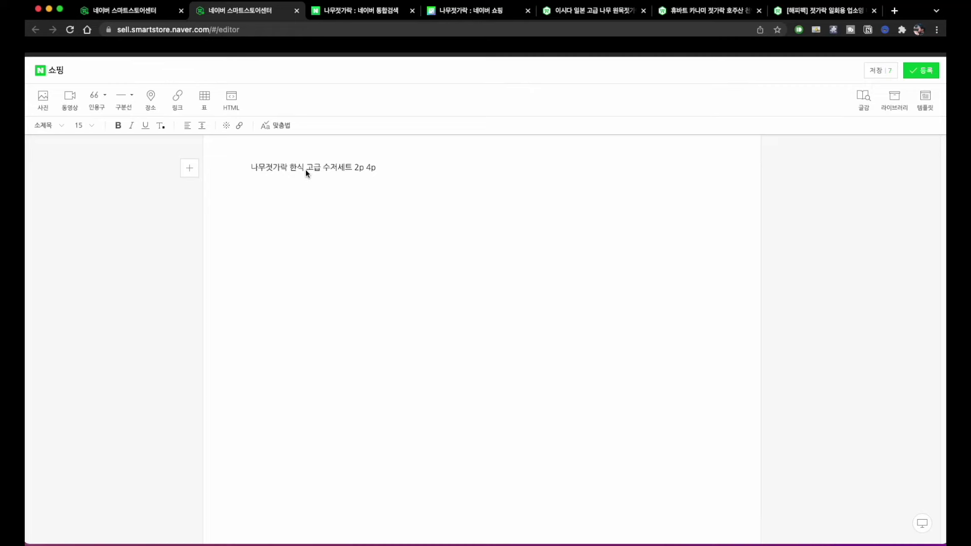
Step: Below the title, after blank lines, write "한식 음식 먹기에 고급 나무젓가락", "수저세트도 있습니다." and "구성 : 2p / 4p" on separate lines
left_click(295, 209)
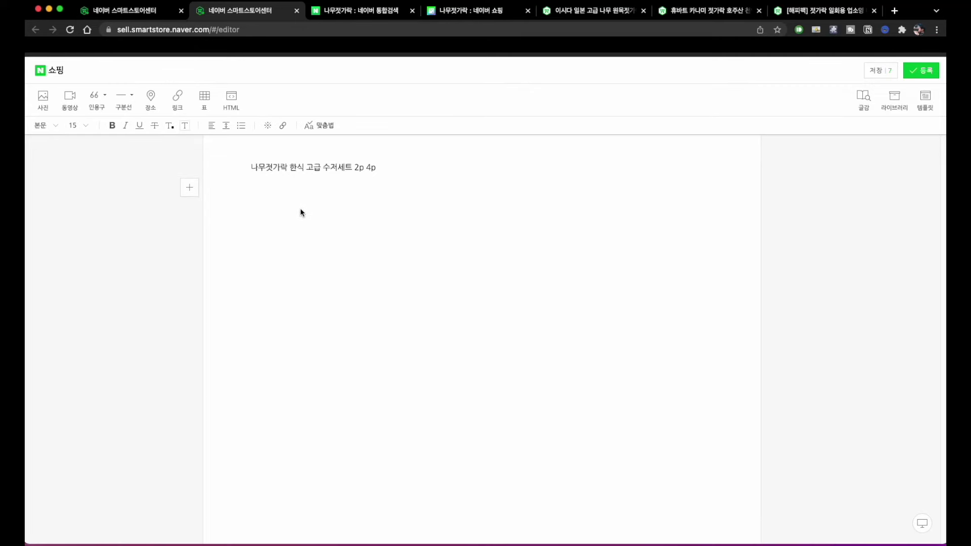
key("ctrl+Right")
key("ctrl+Left")
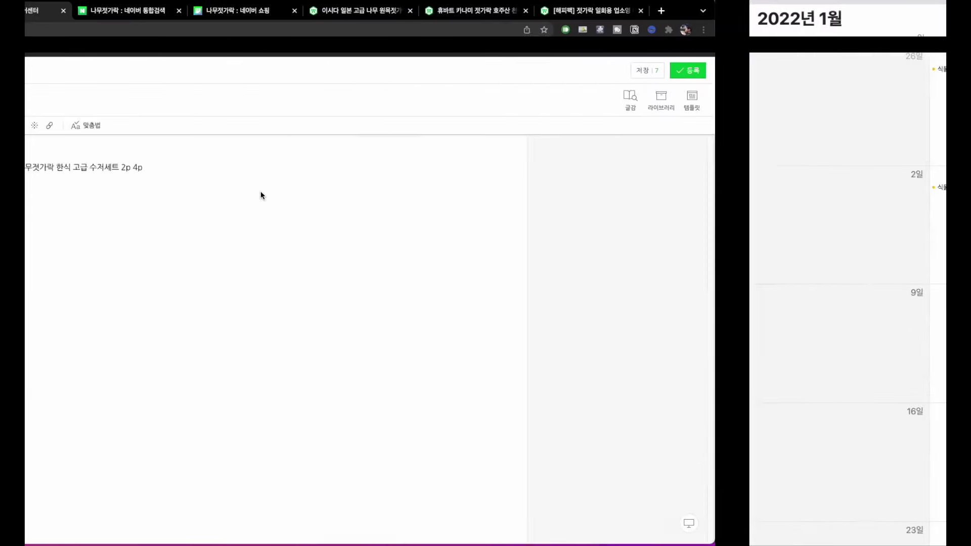
left_click(252, 187)
mouse_move(252, 187)
left_mouse_down()
mouse_move(544, 288)
mouse_move(291, 198)
left_mouse_up()
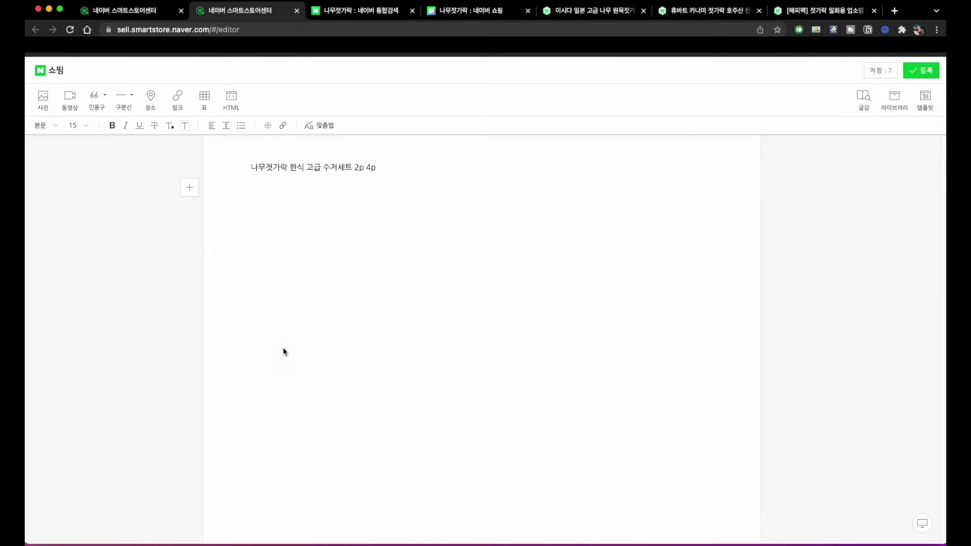
key("Return")
key("Return")
key("Return")
type("suetn")
key("BackSpace")
key("BackSpace")
key("BackSpace")
key("BackSpace")
type("나무젓")
type("갈")
key("BackSpace")
key("BackSpace")
key("BackSpace")
key("BackSpace")
type("한식 음식 먹기에 고급 나무젓가락 수저세트도 있습니다. 구성 : 2p / 4p")
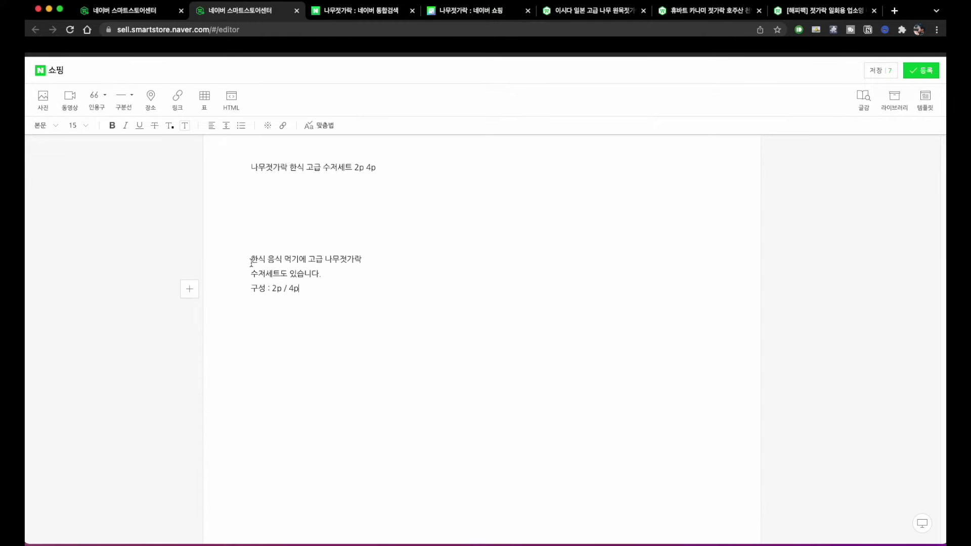
left_click(251, 169)
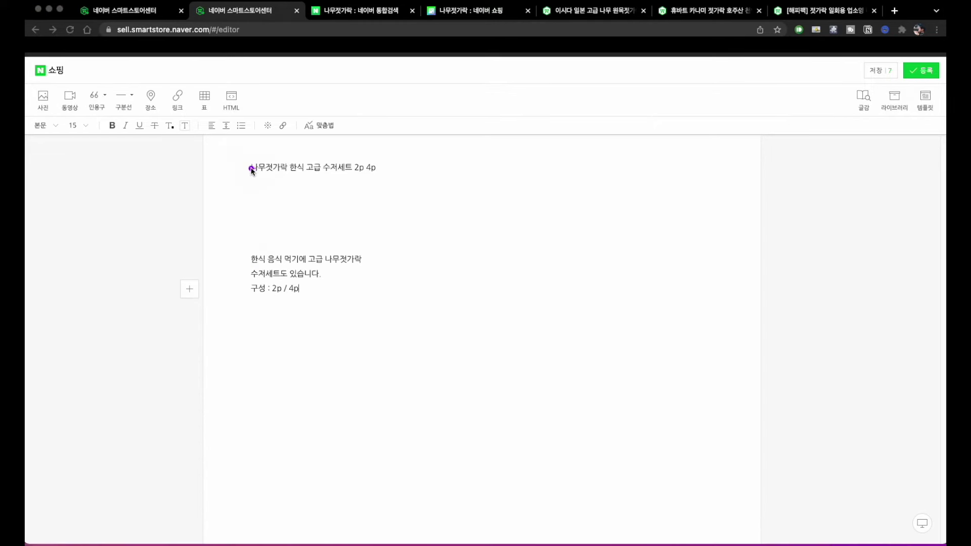
Step: Review the product name line against the three description lines below it in the editor
left_click_drag(252, 171, 361, 170)
left_click(257, 266)
left_click(312, 265)
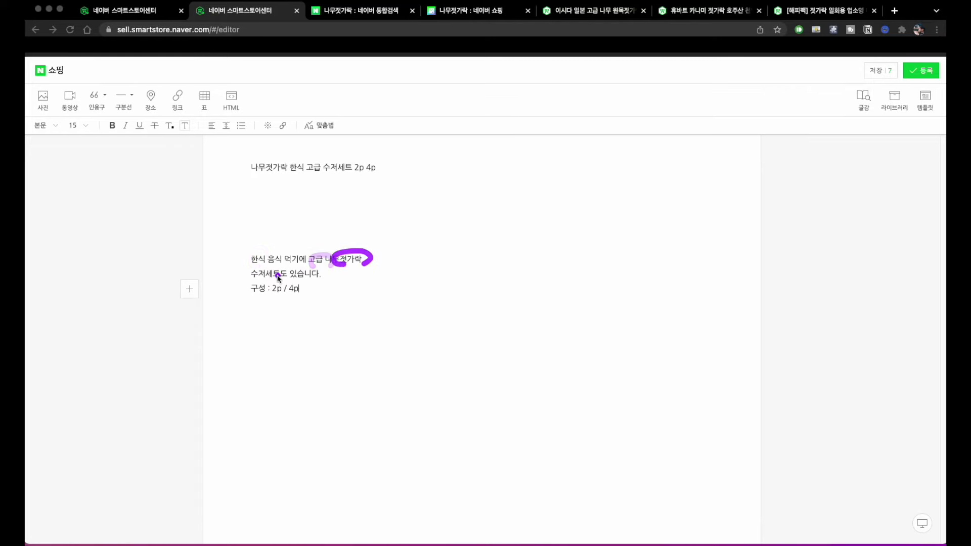
left_click(258, 281)
left_click(273, 296)
mouse_move(274, 297)
left_mouse_down()
mouse_move(304, 290)
mouse_move(323, 300)
mouse_move(272, 222)
mouse_move(326, 323)
left_mouse_up()
mouse_move(378, 301)
left_mouse_down()
mouse_move(269, 303)
mouse_move(319, 295)
left_mouse_up()
mouse_move(305, 217)
left_mouse_down()
mouse_move(336, 232)
mouse_move(301, 233)
left_mouse_up()
mouse_move(415, 221)
left_mouse_down()
mouse_move(213, 275)
mouse_move(328, 271)
left_mouse_up()
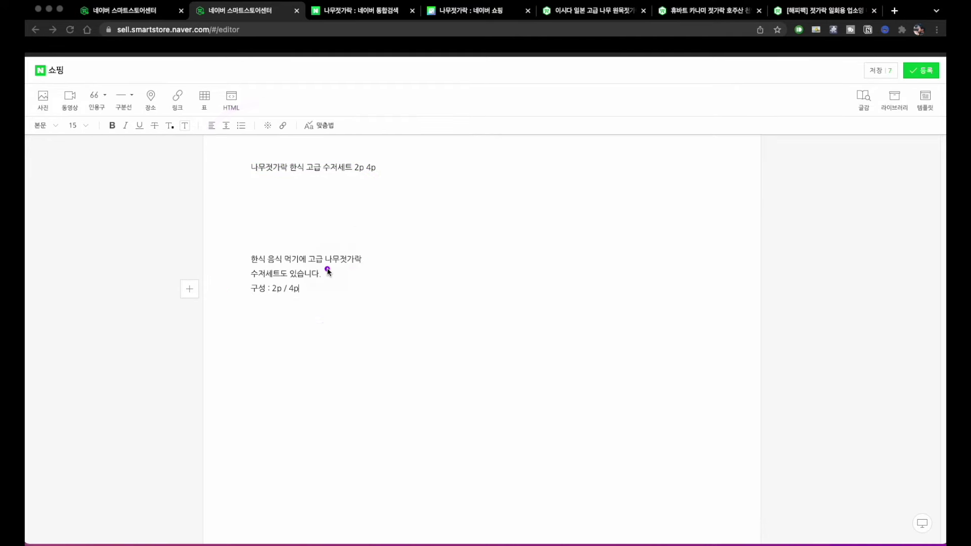
left_click_drag(242, 179, 382, 178)
left_click_drag(244, 300, 364, 301)
left_click(441, 198)
left_click(248, 181)
mouse_move(247, 180)
left_mouse_down()
mouse_move(380, 158)
mouse_move(240, 187)
left_mouse_up()
mouse_move(293, 243)
left_mouse_down()
mouse_move(235, 245)
mouse_move(386, 302)
mouse_move(263, 240)
left_mouse_up()
Step: Leave the SmartEditor ONE page without registering its content and expand the 상품 주요정보 section of the product registration form
left_click(296, 11)
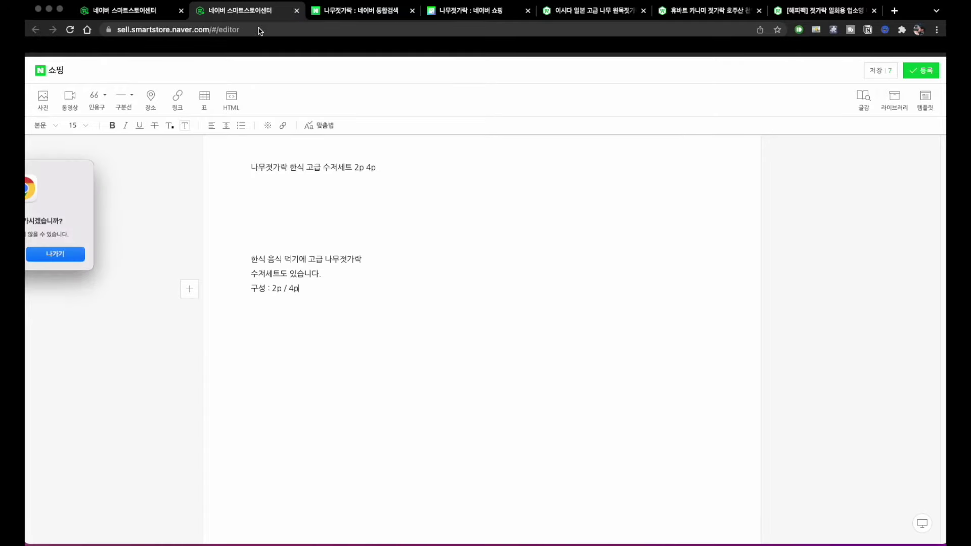
left_click(53, 254)
scroll(275, 333, "down", 20)
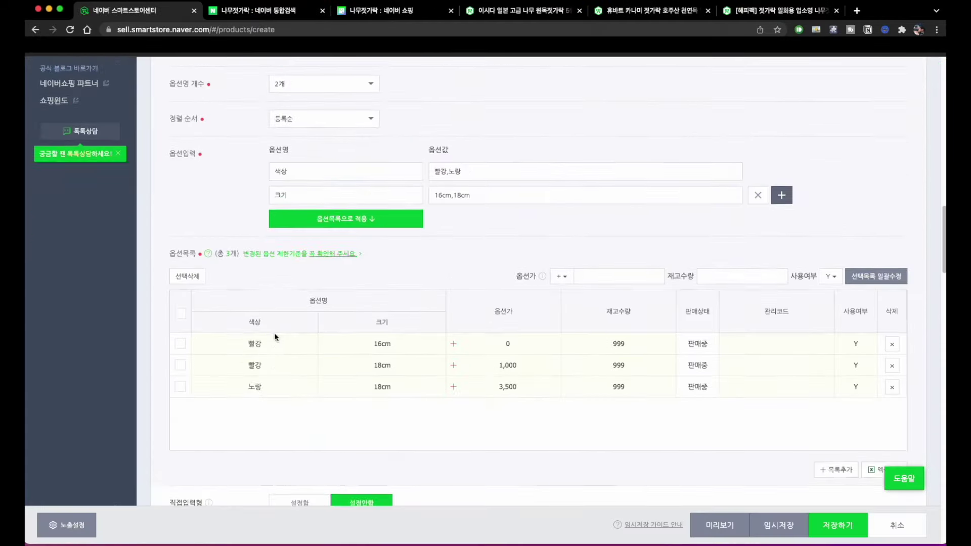
scroll(275, 338, "down", 10)
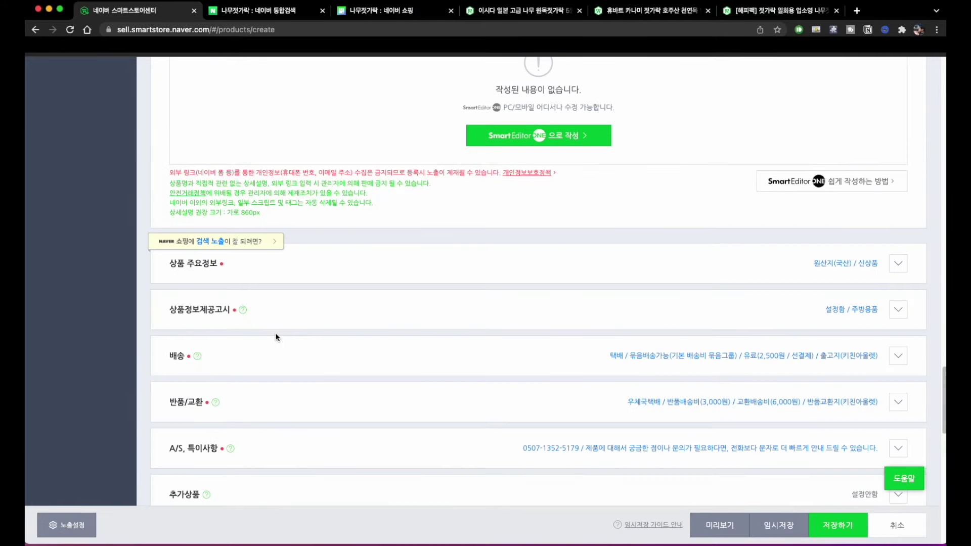
mouse_move(160, 279)
left_mouse_down()
mouse_move(227, 277)
mouse_move(141, 250)
mouse_move(136, 291)
left_mouse_up()
left_click(898, 263)
scroll(331, 304, "down", 3)
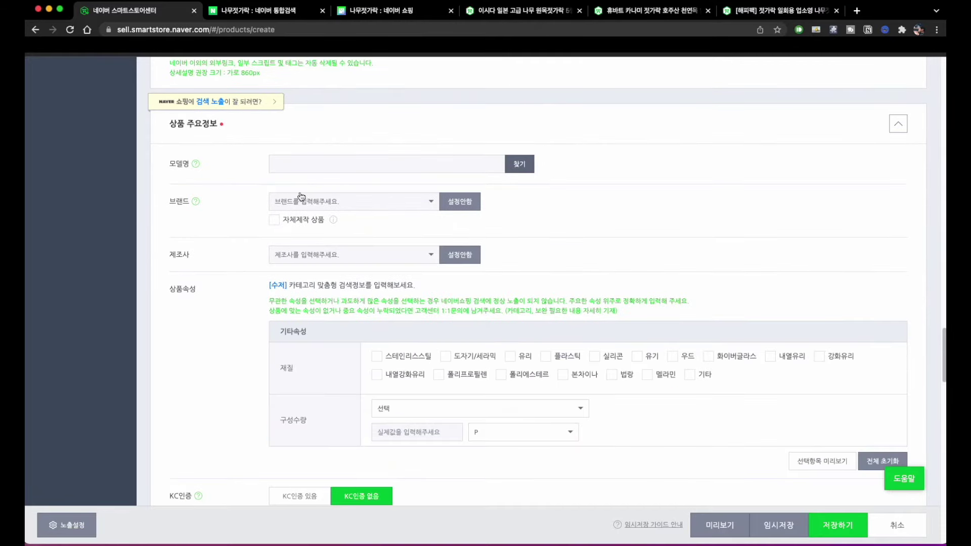
mouse_move(165, 177)
left_mouse_down()
mouse_move(228, 176)
mouse_move(148, 182)
left_mouse_up()
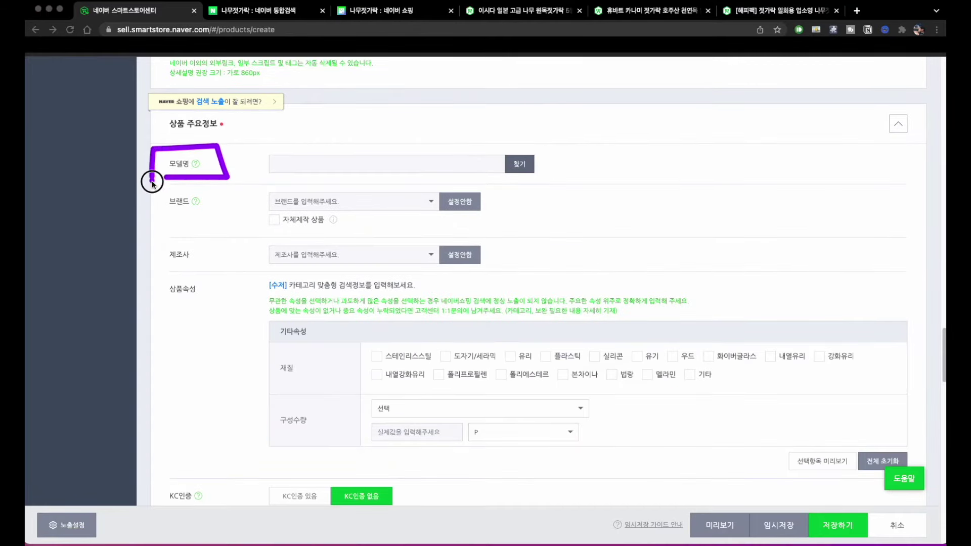
mouse_move(245, 174)
left_mouse_down()
mouse_move(545, 172)
mouse_move(412, 151)
mouse_move(271, 151)
mouse_move(271, 191)
mouse_move(536, 172)
left_mouse_up()
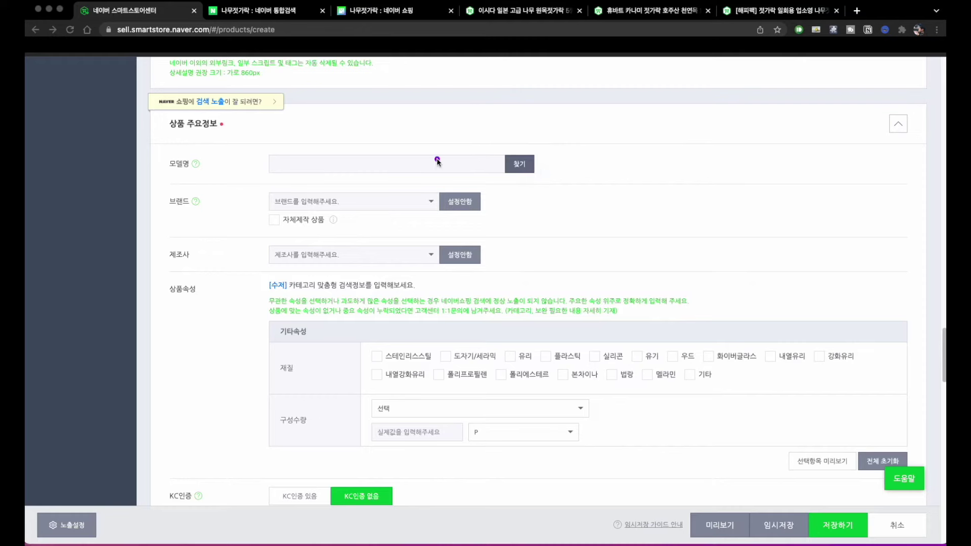
left_click_drag(264, 176, 372, 176)
left_click_drag(270, 216, 358, 215)
mouse_move(211, 156)
left_mouse_down()
mouse_move(144, 155)
mouse_move(208, 219)
mouse_move(208, 158)
left_mouse_up()
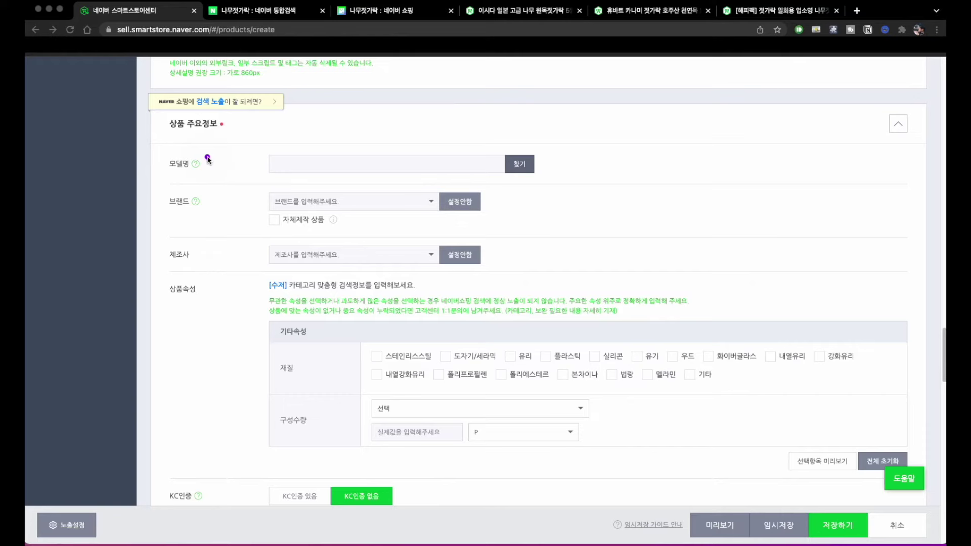
mouse_move(207, 161)
left_mouse_down()
mouse_move(198, 178)
mouse_move(202, 156)
left_mouse_up()
left_click_drag(191, 207, 193, 211)
left_click_drag(267, 178, 347, 178)
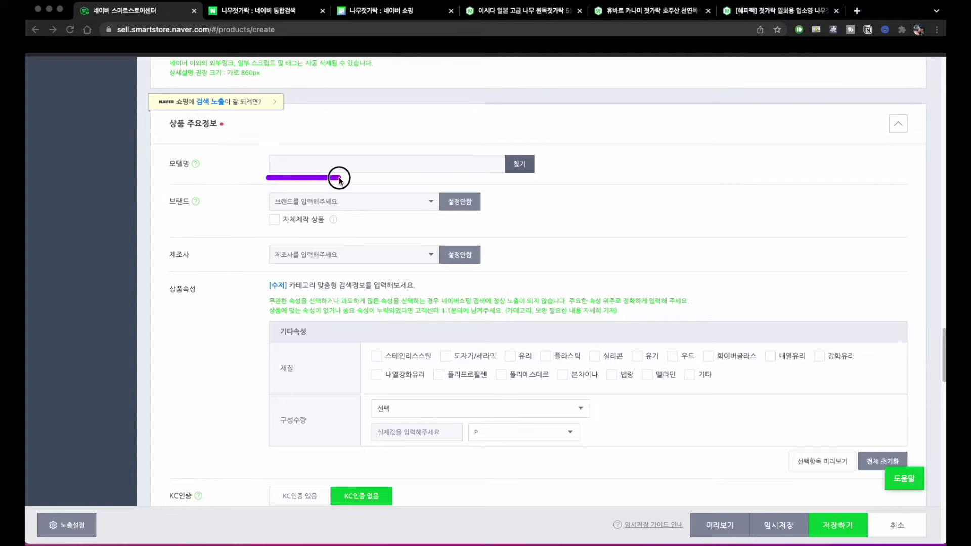
left_click_drag(155, 176, 202, 177)
left_click_drag(160, 218, 383, 219)
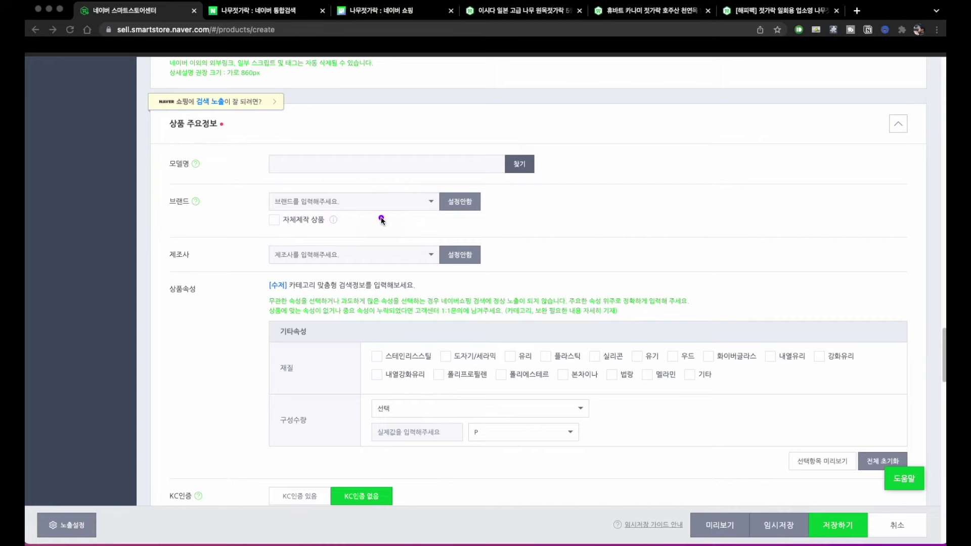
Step: Enter qwe123 as the product's model name (모델명)
left_click(299, 165)
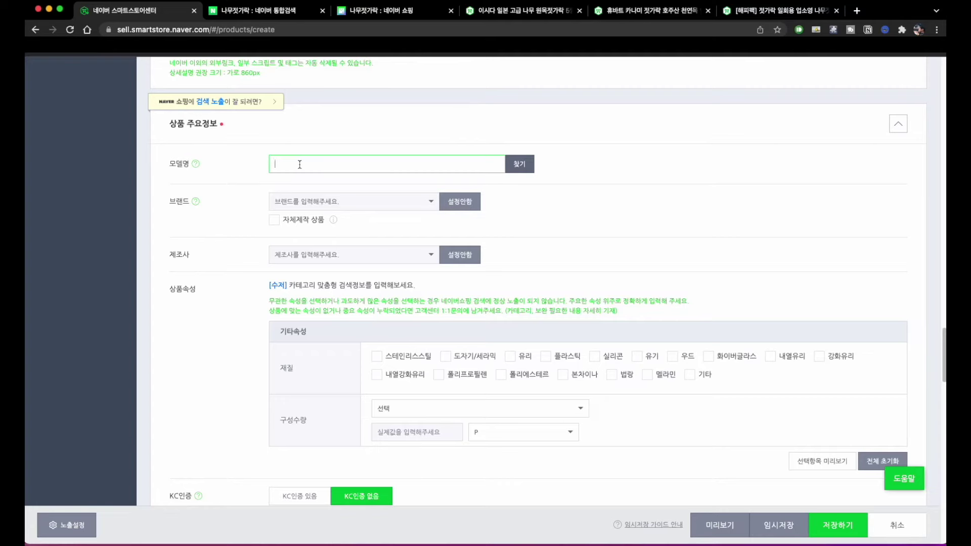
type("ㅇ리")
type("qwe123")
left_click(296, 203)
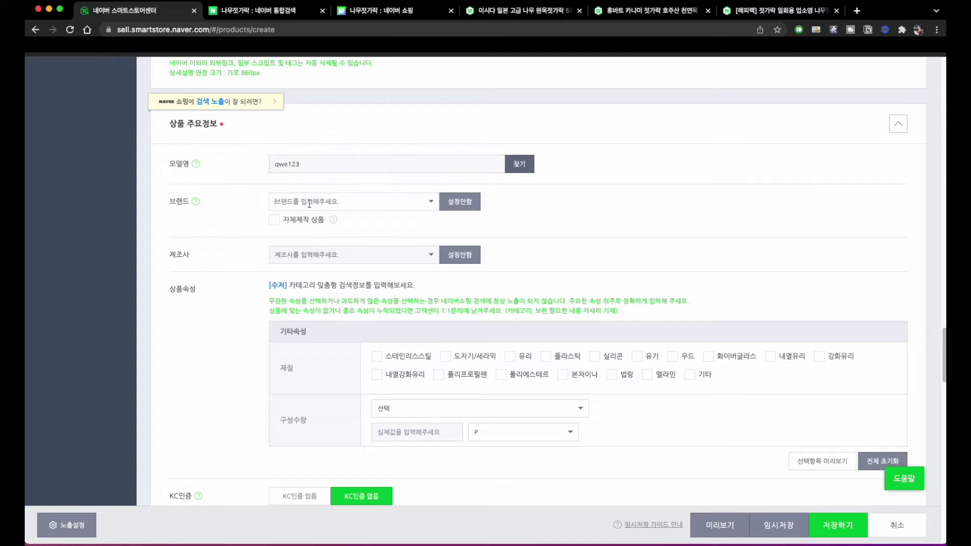
type("a")
key("BackSpace")
type("ak")
key("BackSpace")
type("쇼핑ㅁㅗㄹ 협력업체")
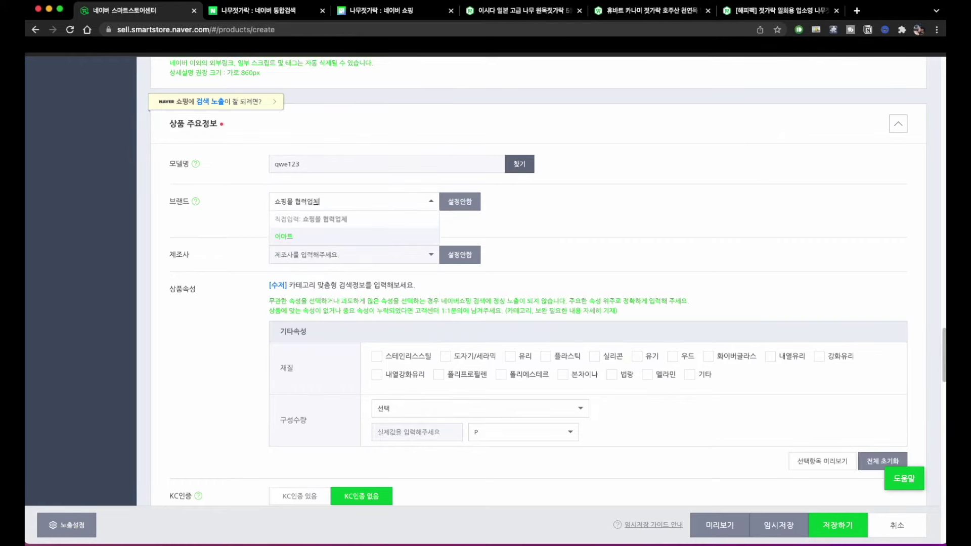
left_click(538, 228)
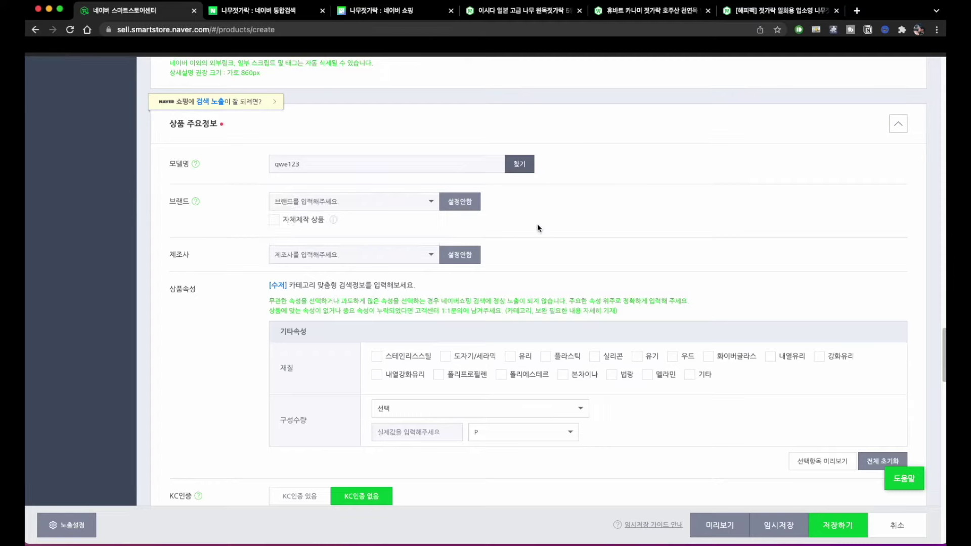
Step: Set both the brand (브랜드) and the manufacturer (제조사) to the directly entered name 쇼핑몰 협력업체
left_click(354, 204)
key("Down")
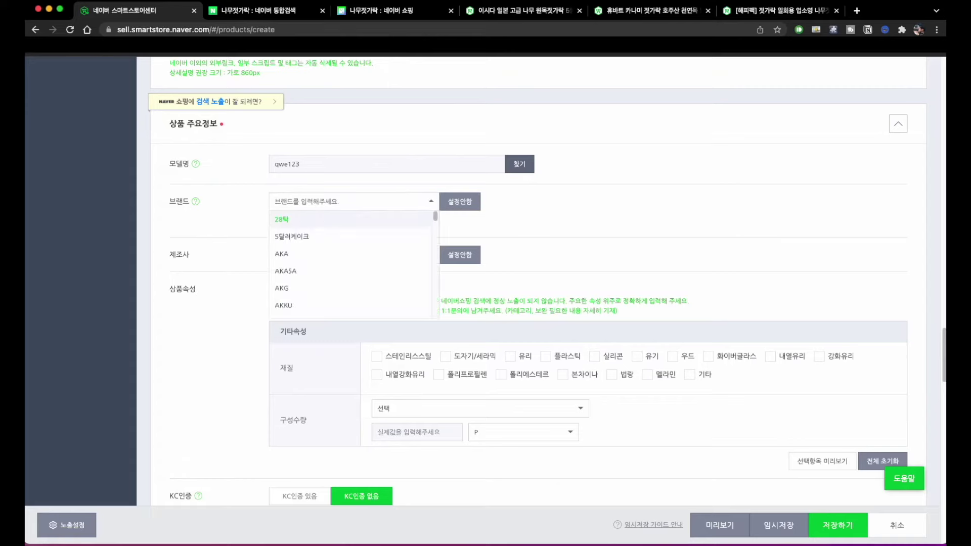
type("셒")
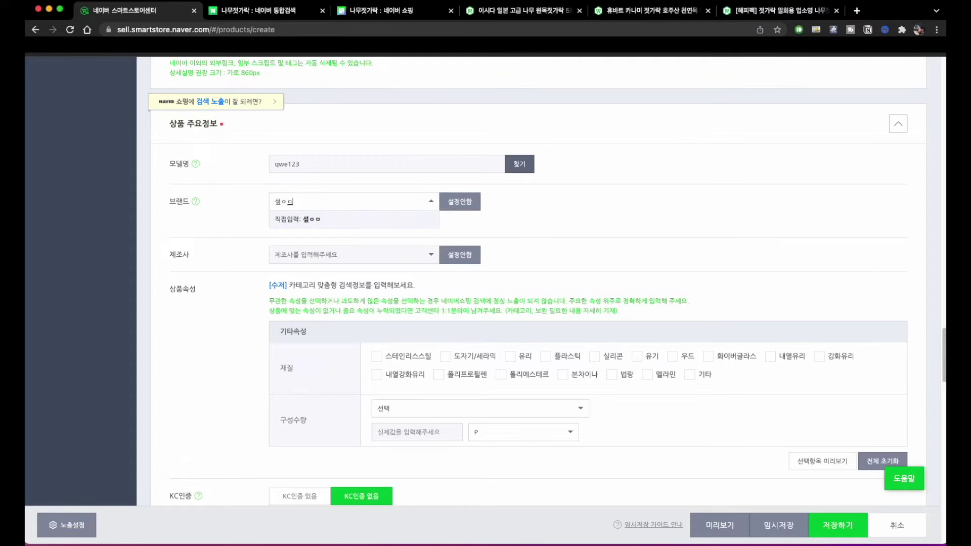
type("핑몰 협력업ㅊㅔ")
left_click(332, 219)
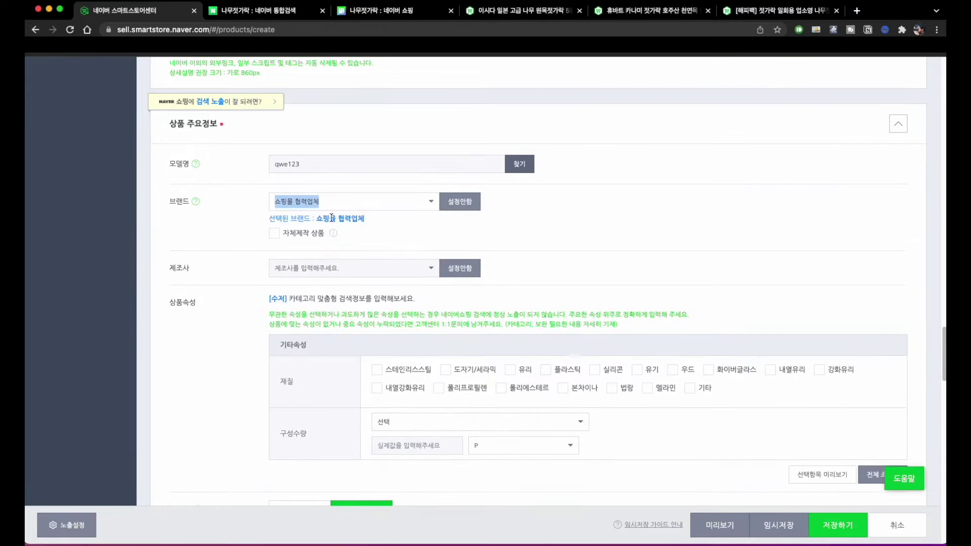
type("쇼핑몰 협력업체")
left_click(339, 285)
scroll(294, 273, "down", 3)
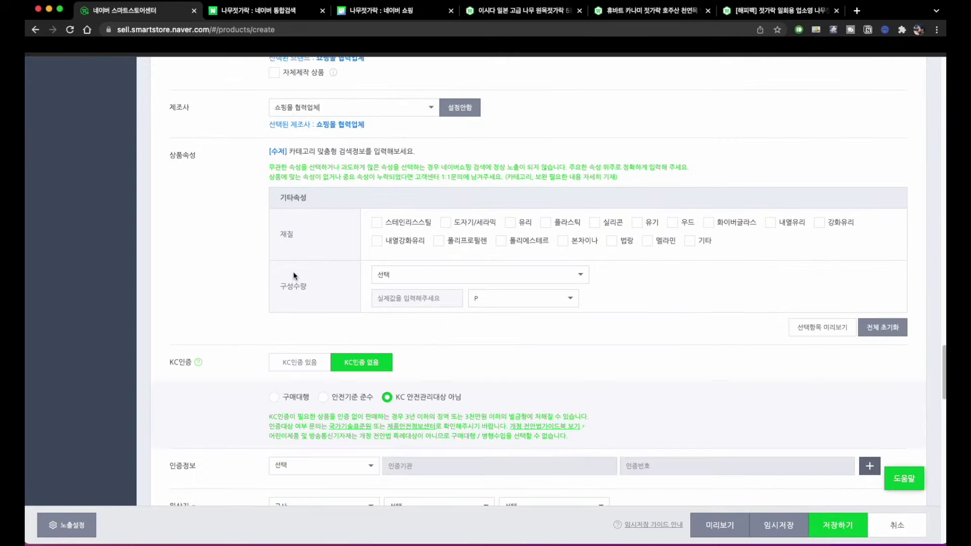
mouse_move(192, 188)
left_mouse_down()
mouse_move(183, 171)
mouse_move(217, 167)
mouse_move(202, 182)
left_mouse_up()
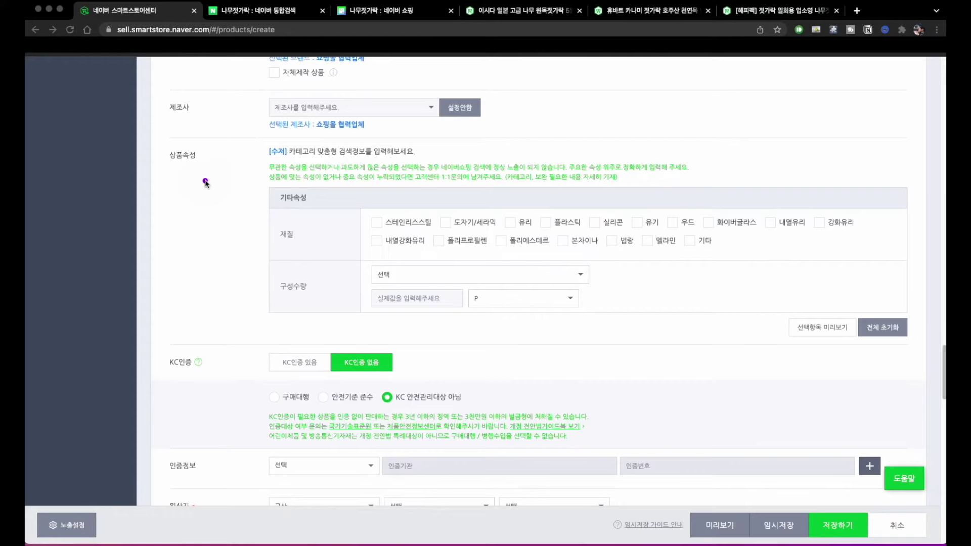
left_click_drag(253, 151, 253, 312)
mouse_move(297, 153)
left_mouse_down()
mouse_move(257, 157)
mouse_move(223, 264)
mouse_move(259, 335)
left_mouse_up()
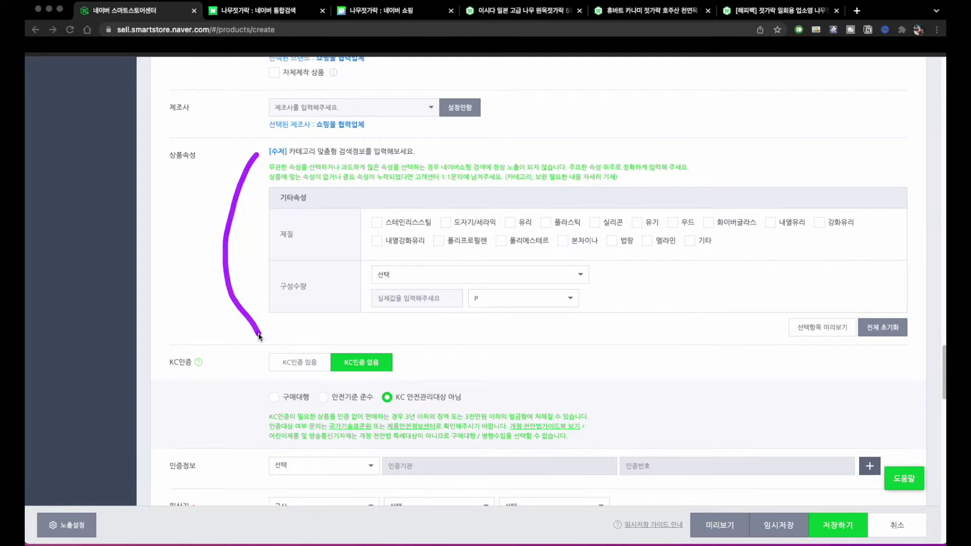
left_click(374, 243)
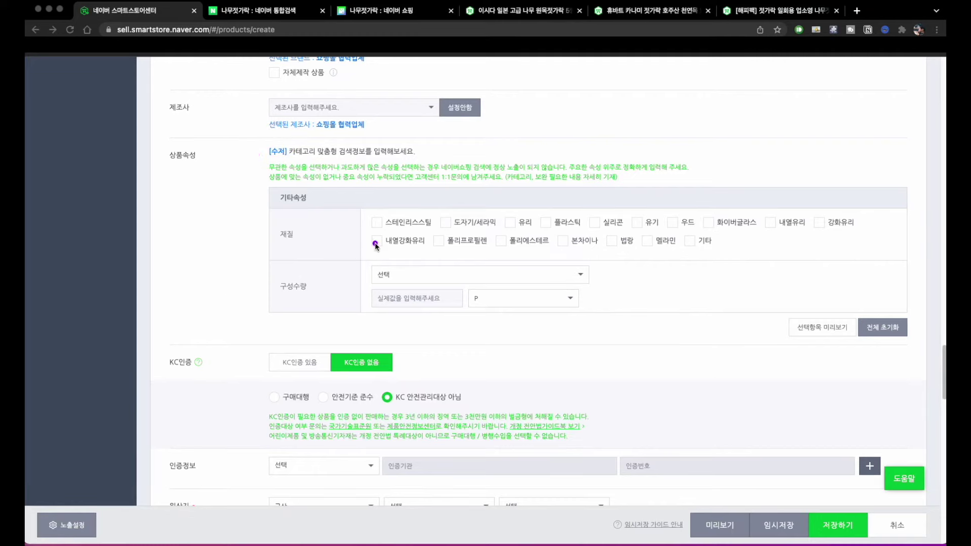
left_click_drag(307, 206, 267, 206)
Step: Select 우드 as the product's material (재질) in the product attributes
left_click(443, 223)
left_click(663, 266)
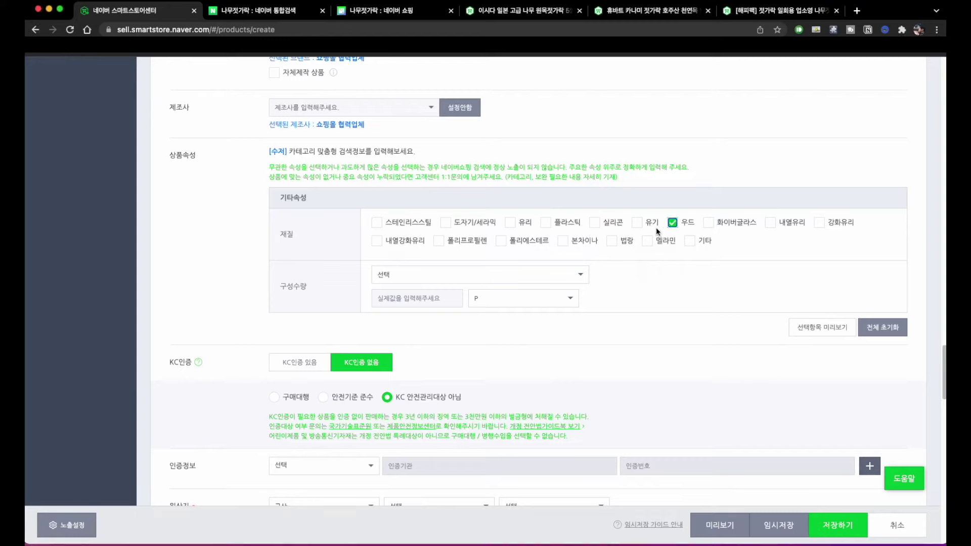
Step: Switch to the Naver Shopping results for 나무젓가락, filter them by the 우드 material and review the listings
left_click(387, 10)
scroll(356, 93, "up", 15)
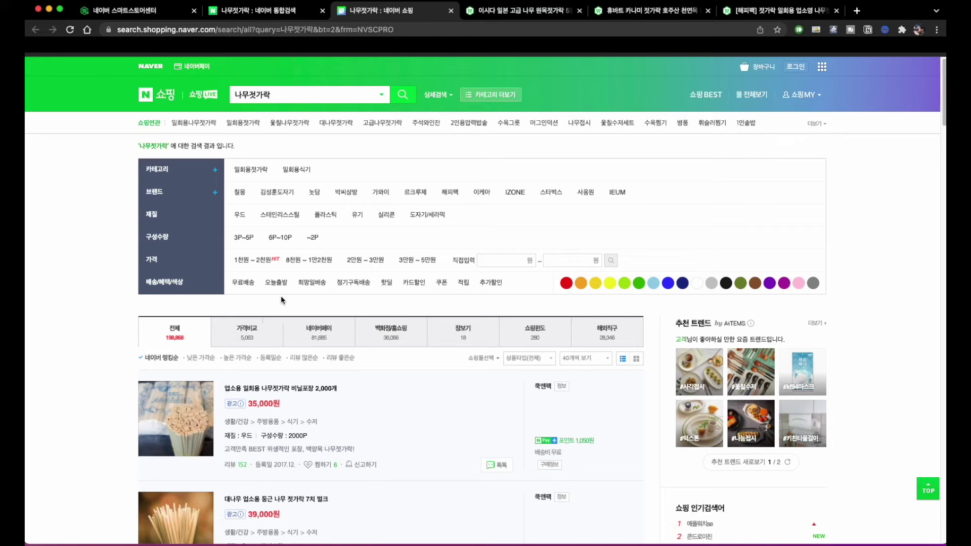
left_click(240, 218)
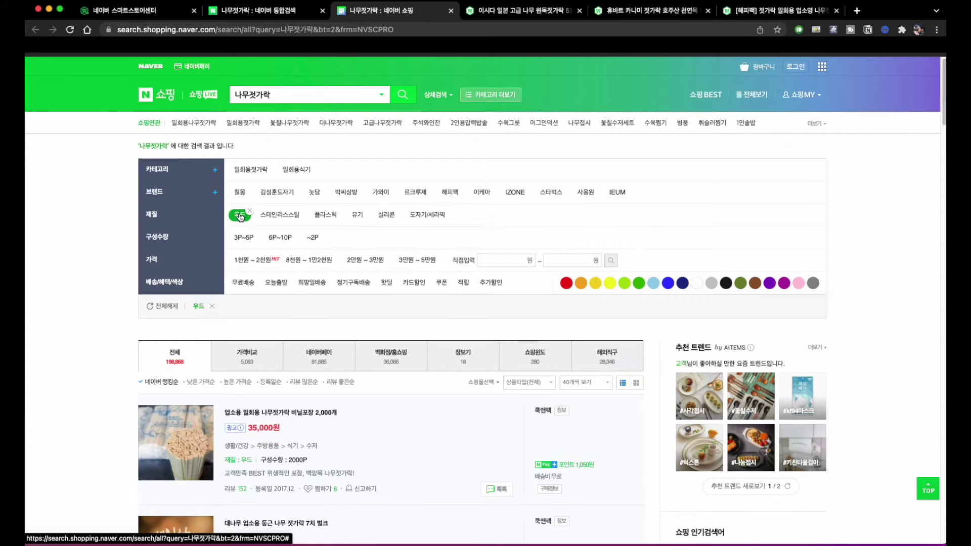
scroll(179, 418, "down", 5)
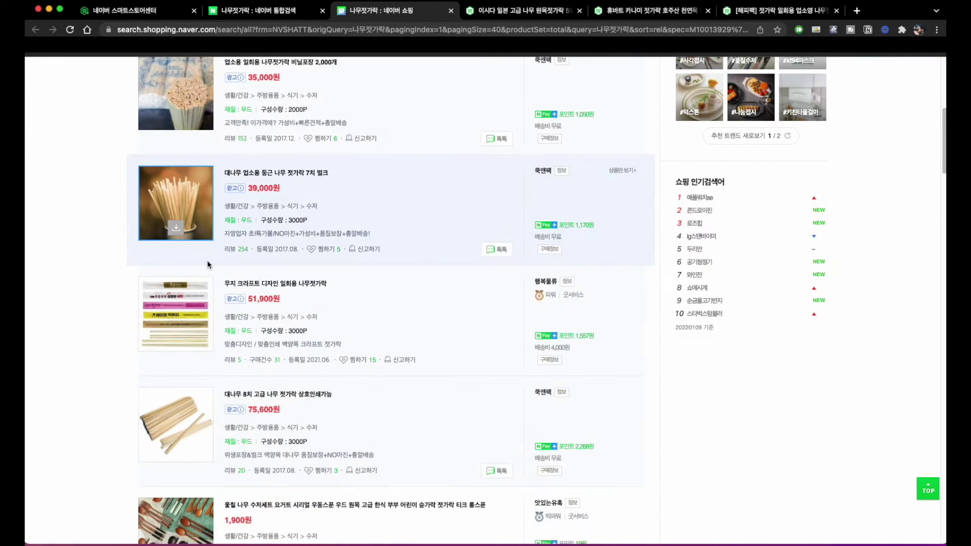
scroll(308, 296, "down", 5)
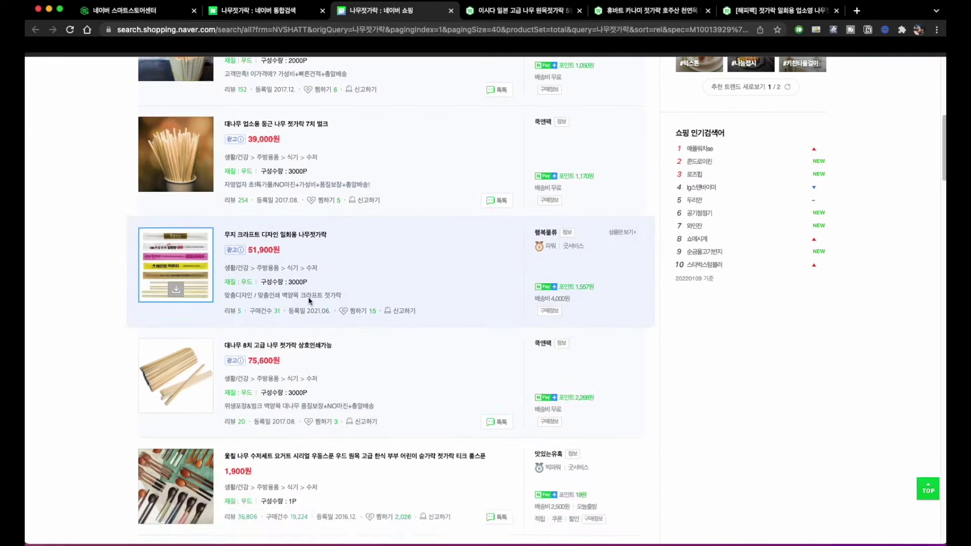
Step: Try the 스테인리스스틸 material filter, remove it, and filter the results by the 3P~5P quantity instead
scroll(279, 416, "up", 15)
left_click(302, 217)
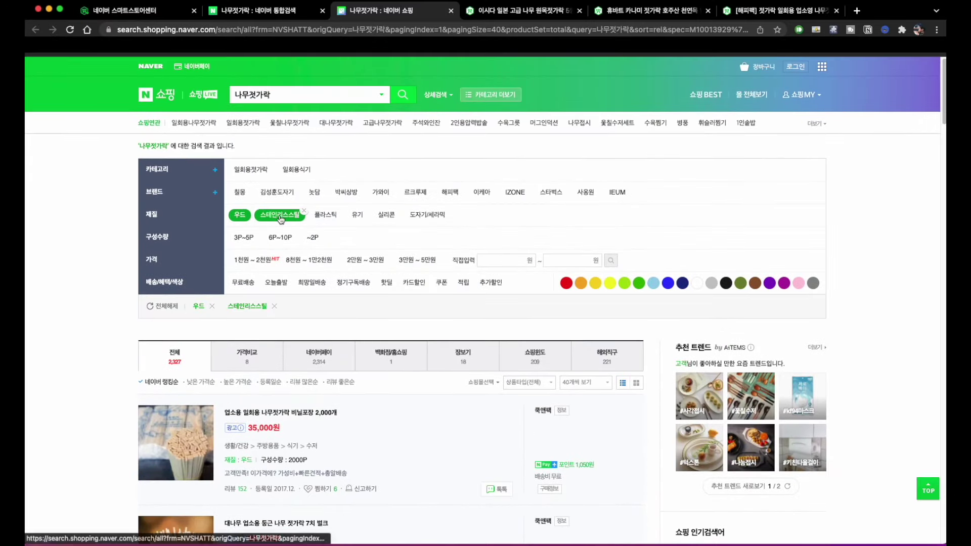
left_click(304, 211)
left_click(246, 237)
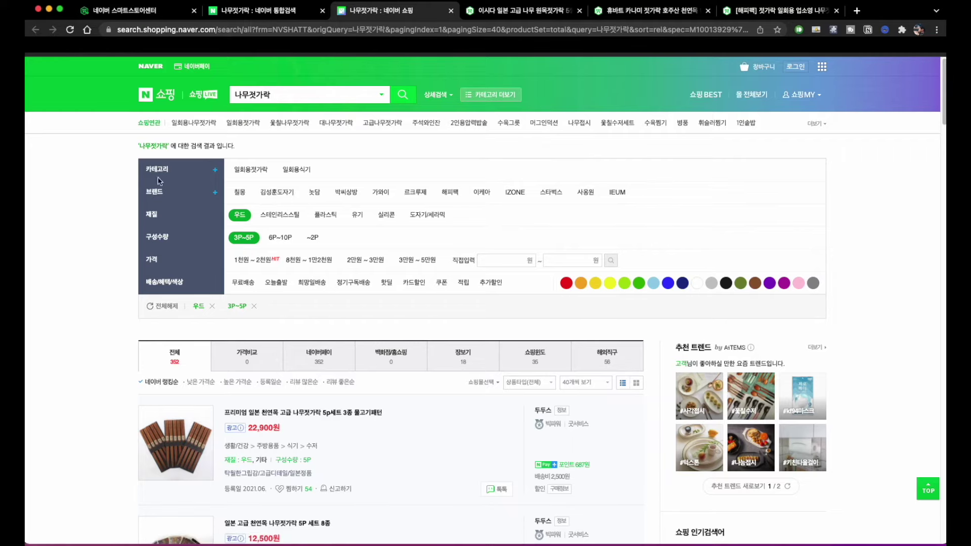
Step: Narrow the shopping results to the 일회용젓가락 category and check the result list
left_click(253, 171)
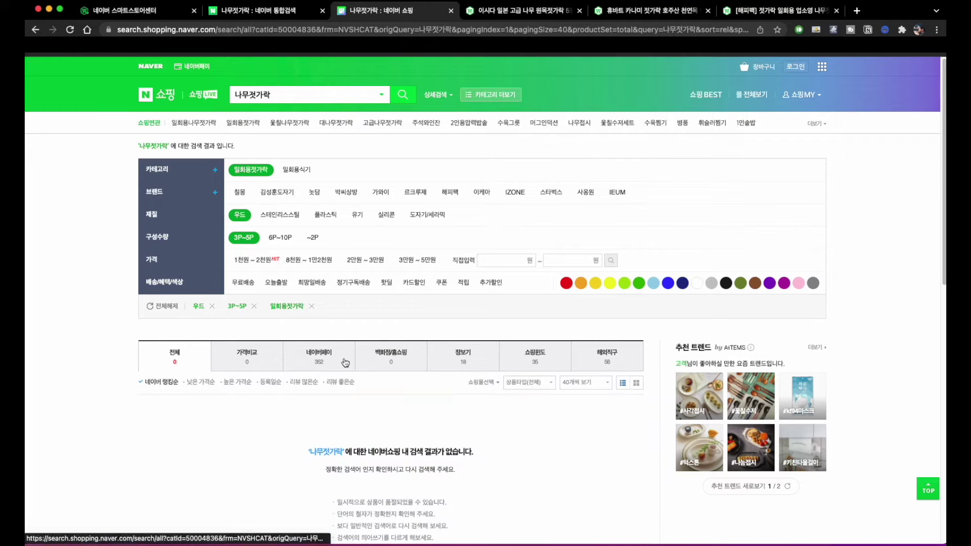
scroll(346, 362, "down", 1)
scroll(344, 361, "down", 1)
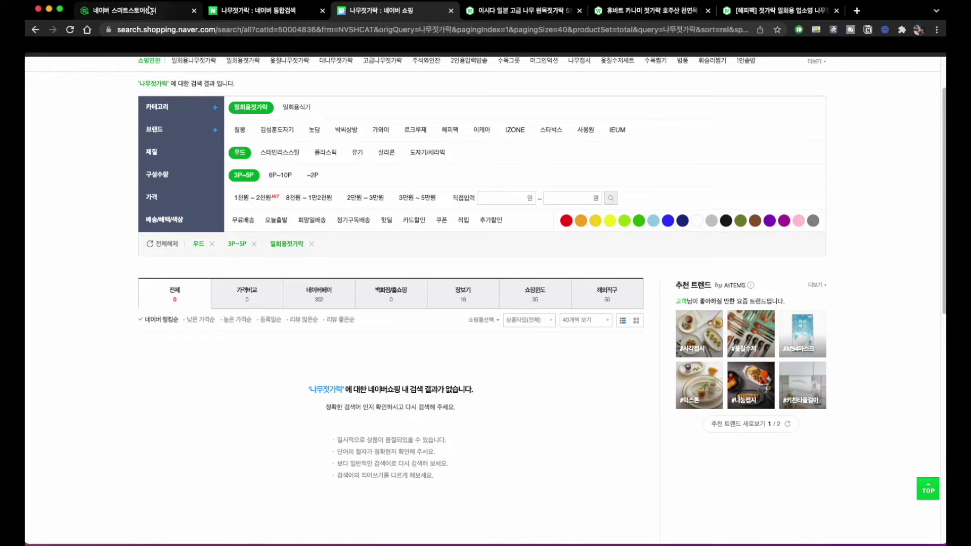
scroll(271, 104, "up", 3)
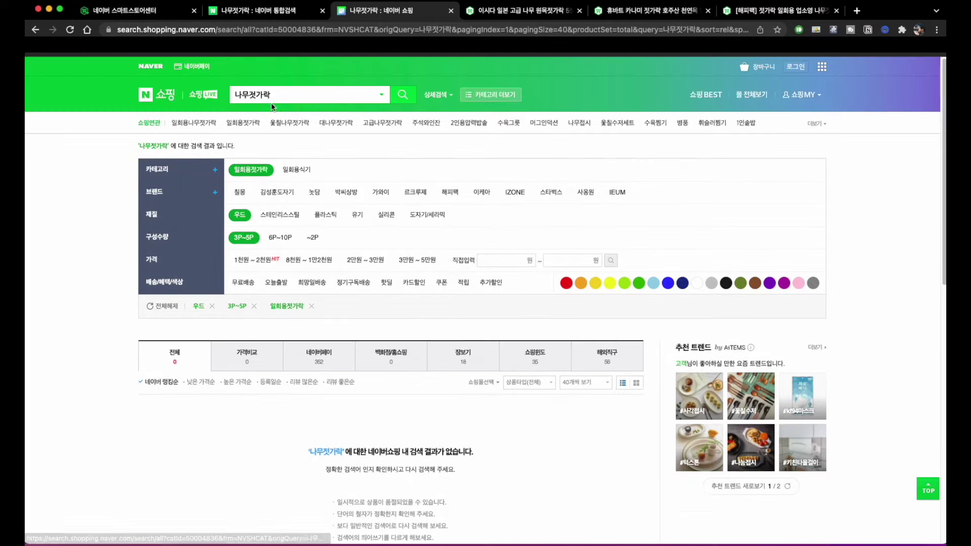
Step: Clear the category, material and quantity filters and review the attributes shown in the unfiltered listings
left_click(253, 170)
left_click(247, 215)
left_click(260, 237)
scroll(238, 273, "down", 10)
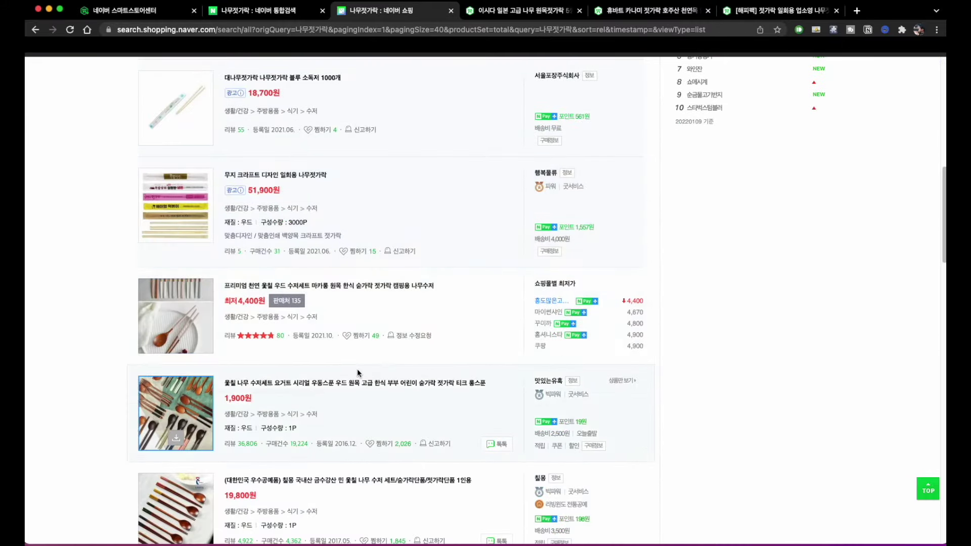
scroll(357, 368, "down", 6)
scroll(342, 294, "down", 1)
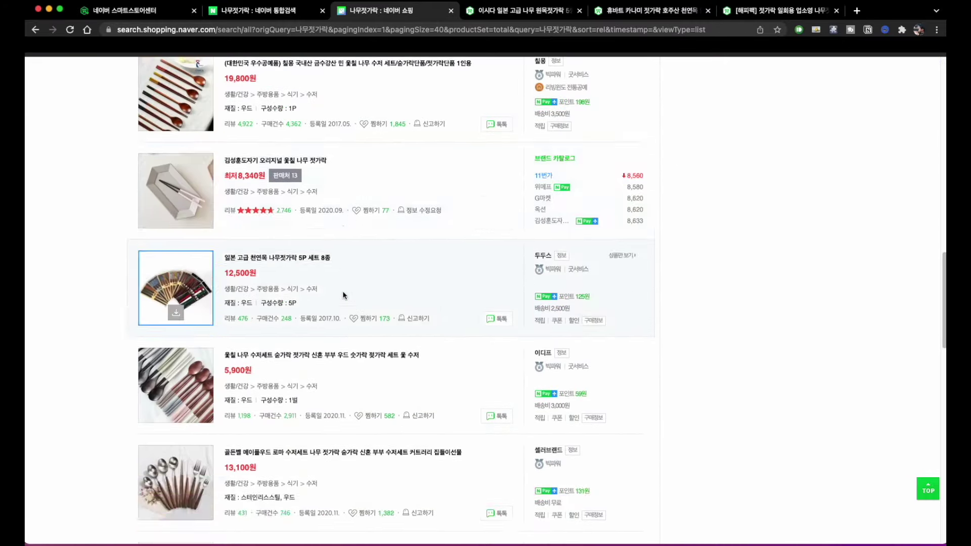
Step: Reapply the 우드 material filter and check the material attribute on the filtered listings
scroll(342, 295, "up", 15)
left_click(243, 213)
scroll(306, 357, "down", 5)
scroll(306, 357, "down", 2)
scroll(310, 430, "down", 8)
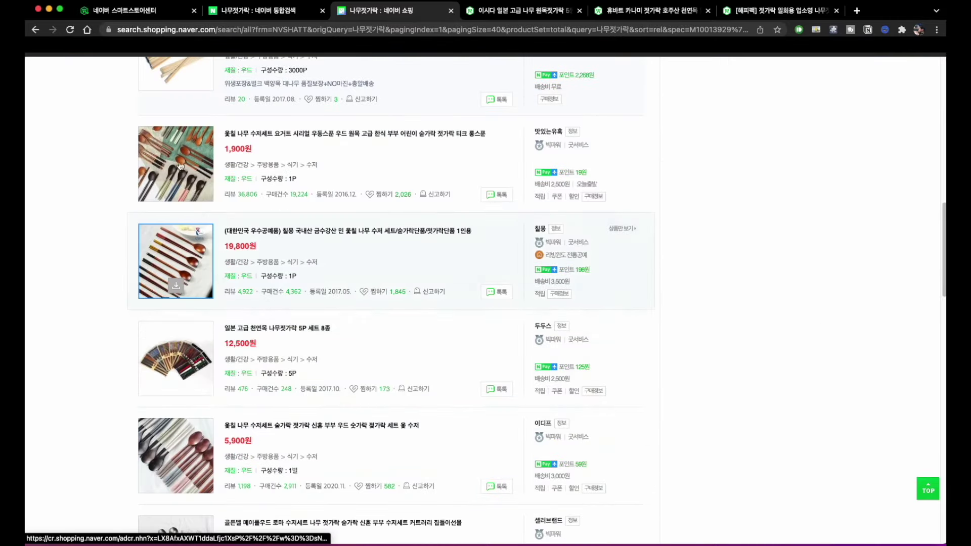
Step: Return to the SmartStore product form and set the quantity attribute (구성수량) to 3P ~ 5P with an actual value of 4 P
key("super+1")
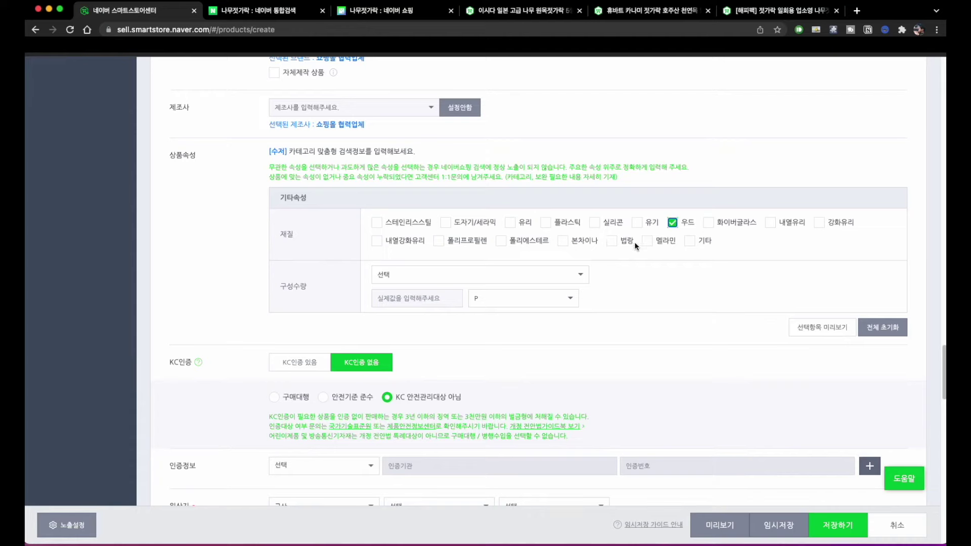
left_click(546, 274)
left_click(405, 316)
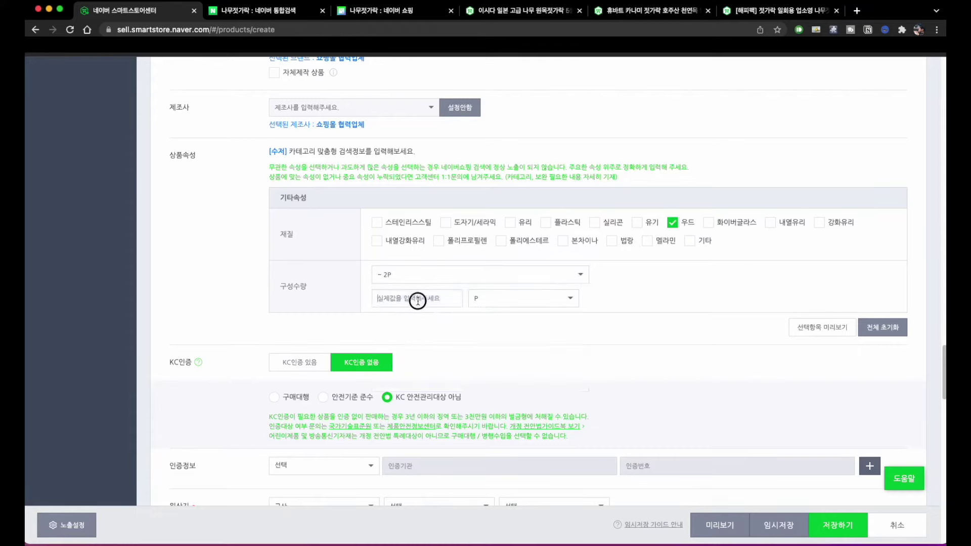
left_click(424, 273)
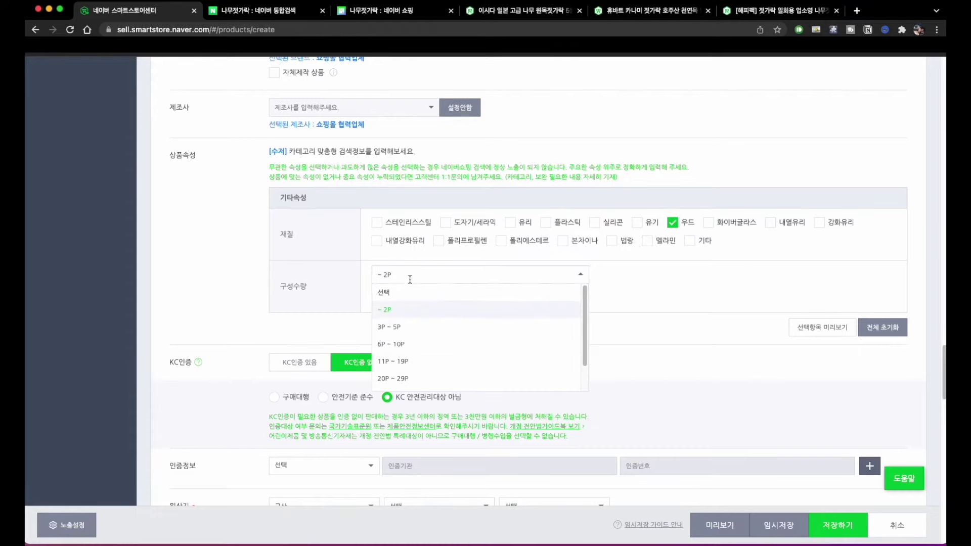
left_click(407, 328)
left_click(462, 331)
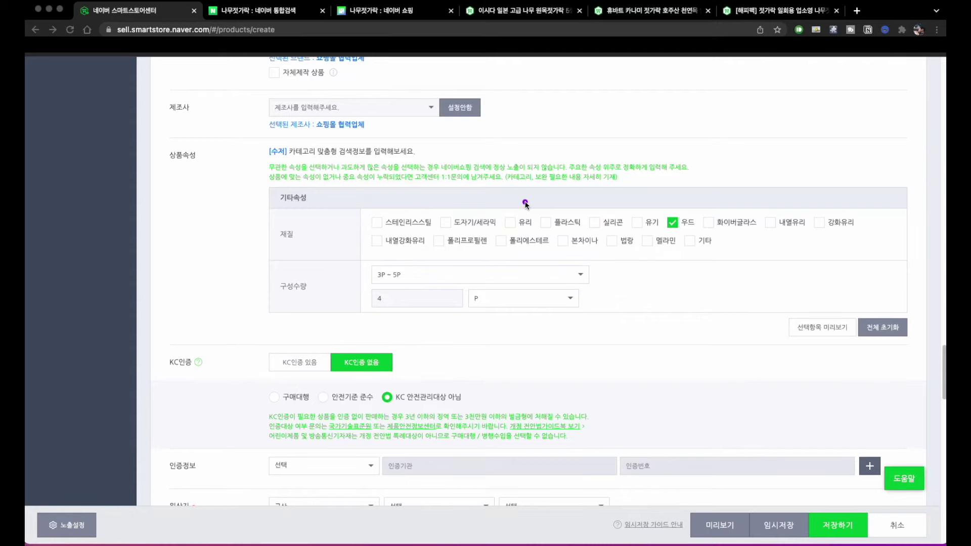
scroll(427, 300, "down", 4)
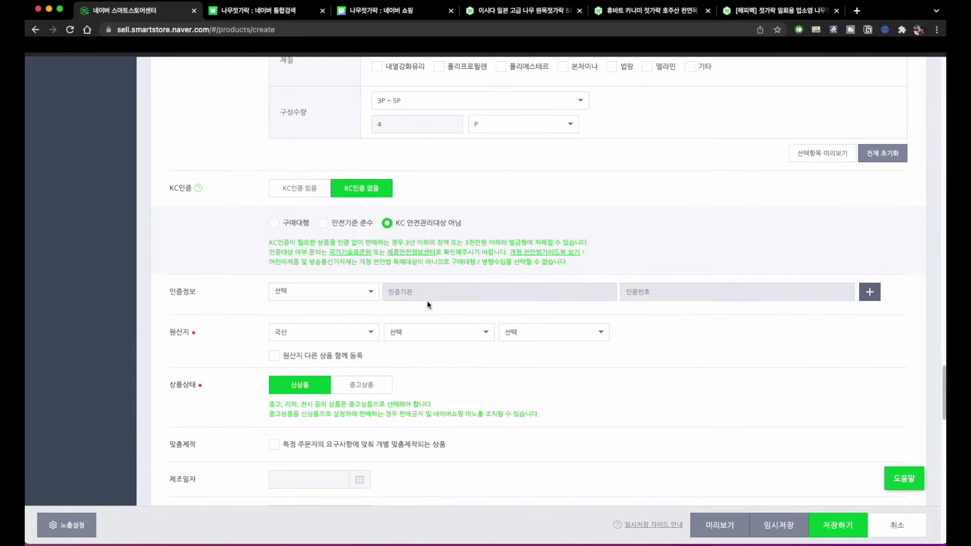
left_click_drag(161, 201, 202, 200)
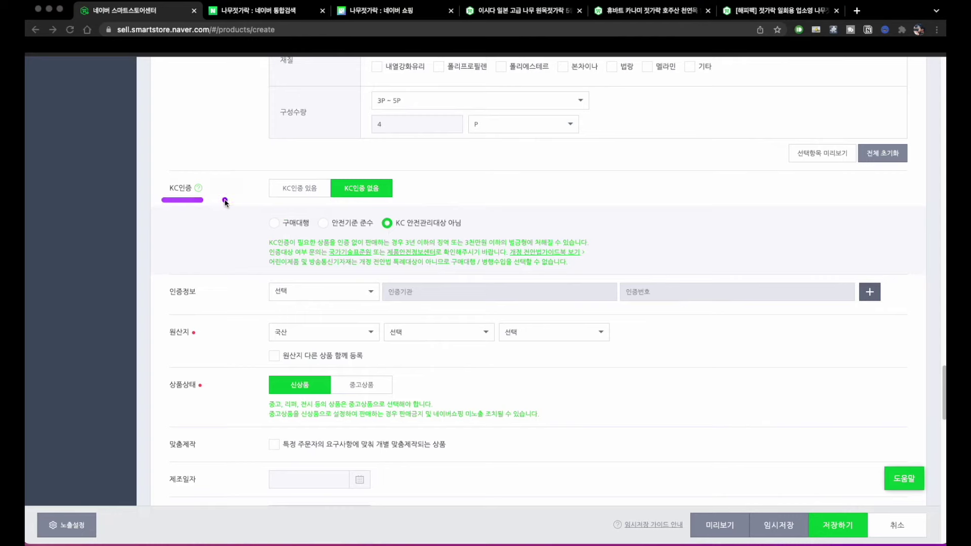
left_click_drag(244, 230, 244, 252)
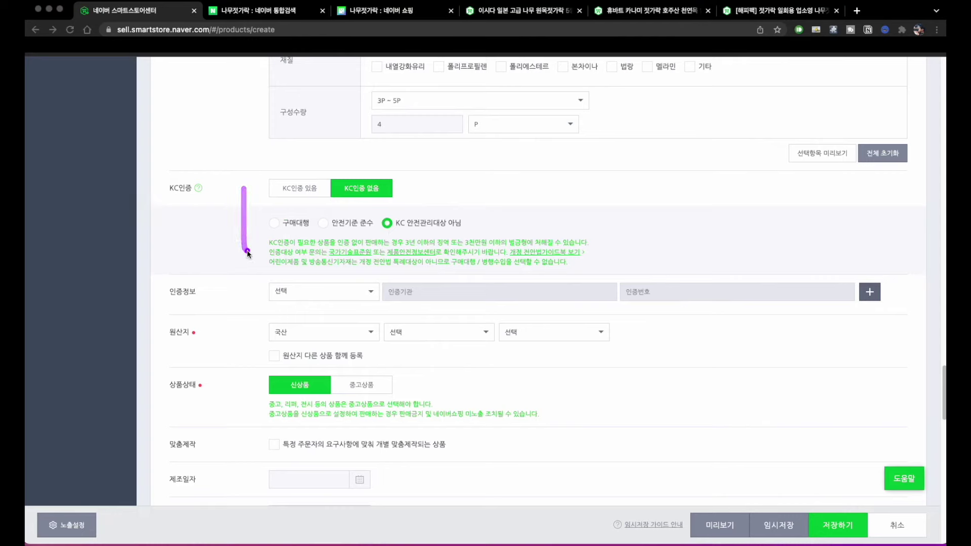
left_click_drag(173, 309, 214, 309)
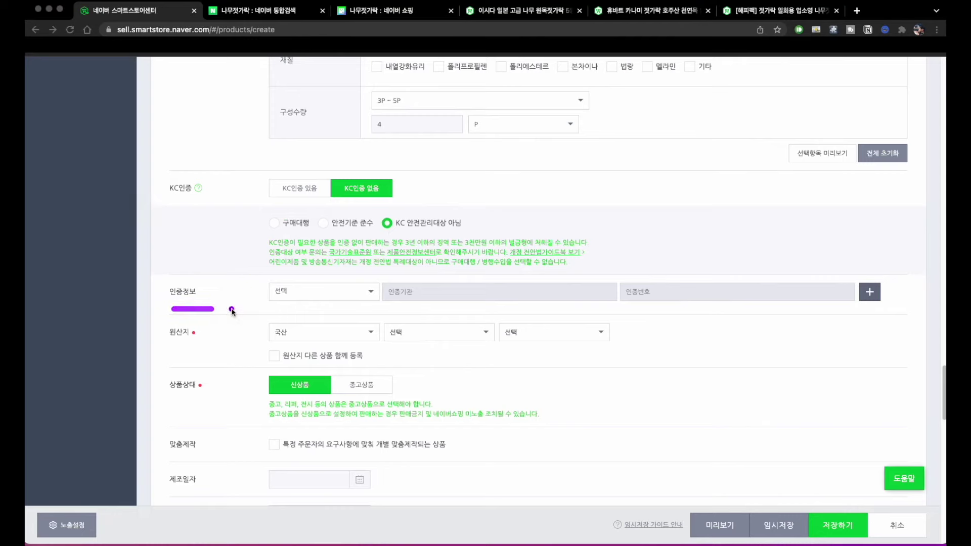
left_click_drag(168, 345, 223, 345)
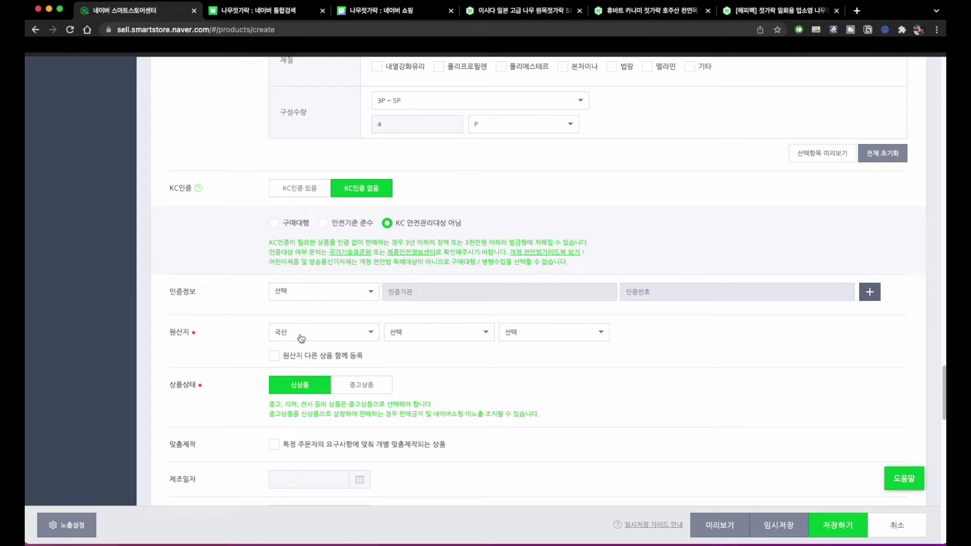
Step: Set the first origin (원산지) level to 수입산 and activate the importer name field
left_click(392, 333)
left_click(520, 342)
left_click(316, 334)
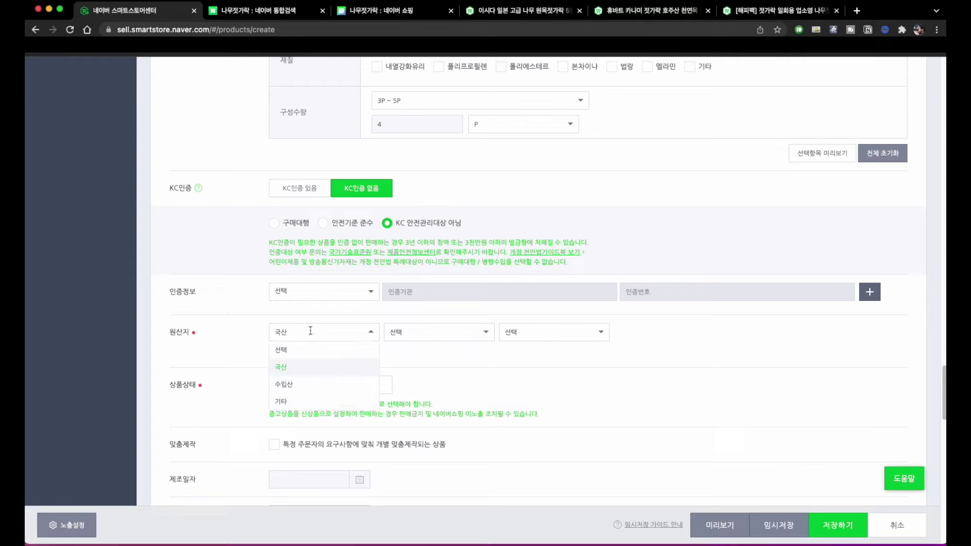
left_click(311, 386)
left_click(511, 331)
left_click(526, 334)
left_click(526, 331)
left_click(686, 366)
left_click(632, 334)
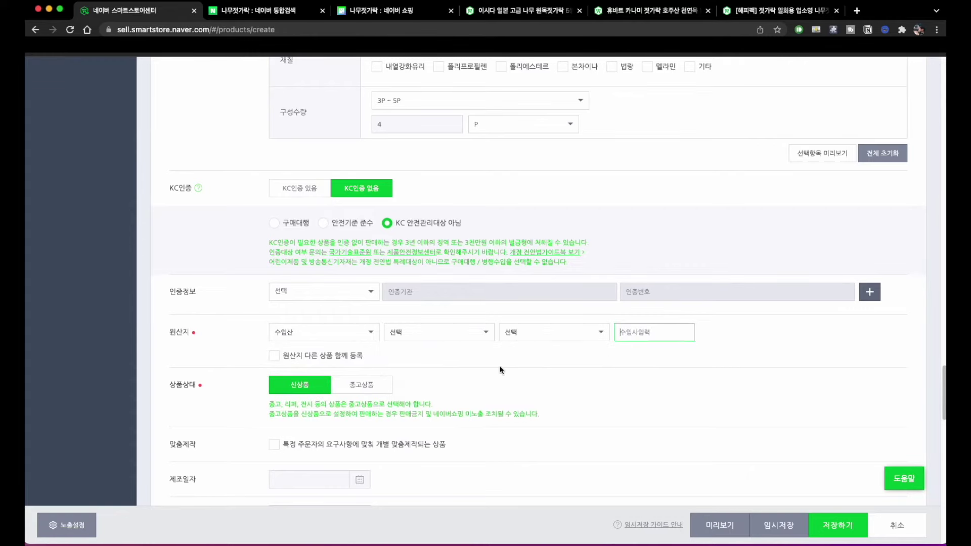
Step: Review the product condition, custom-made option, manufacture date, expiry date and minor purchase settings
scroll(429, 387, "down", 3)
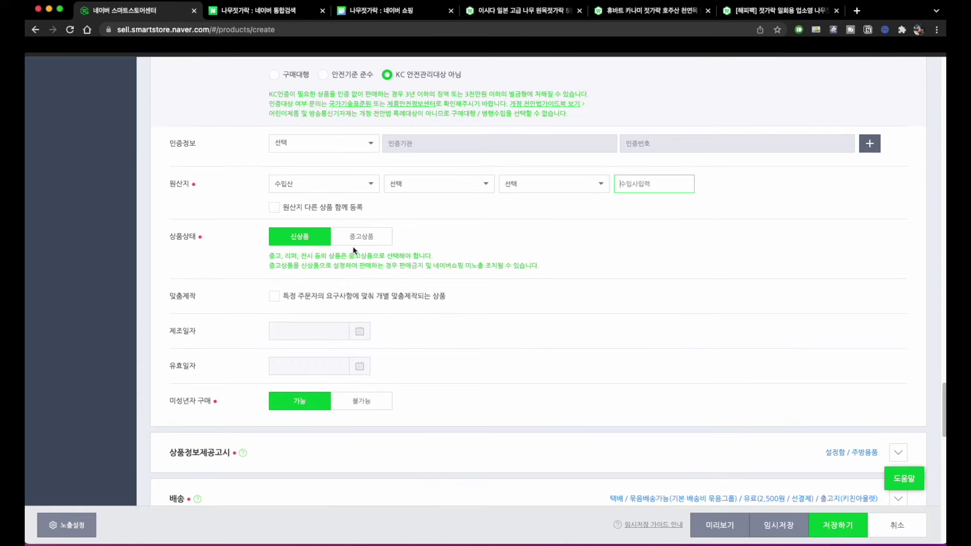
left_click_drag(358, 250, 364, 250)
left_click_drag(299, 242, 284, 248)
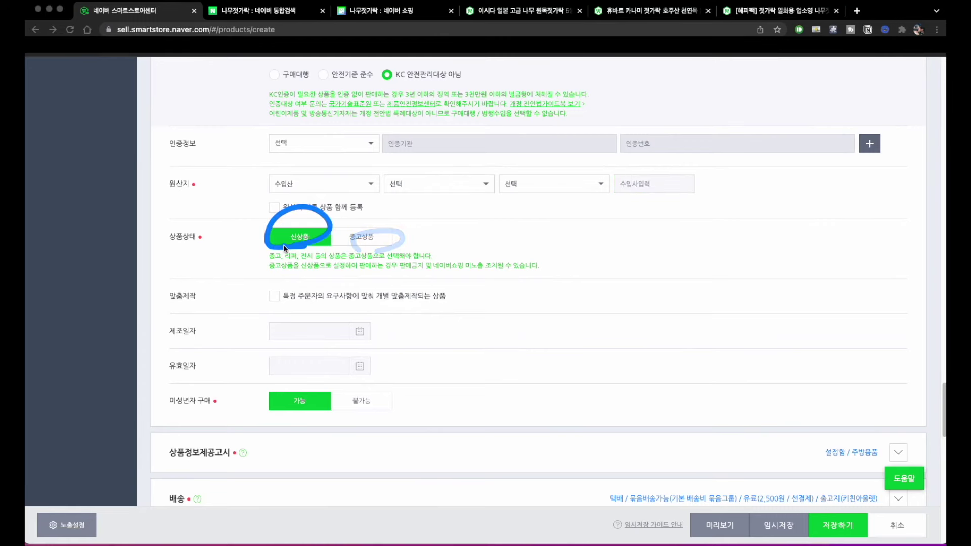
left_click_drag(286, 298, 452, 299)
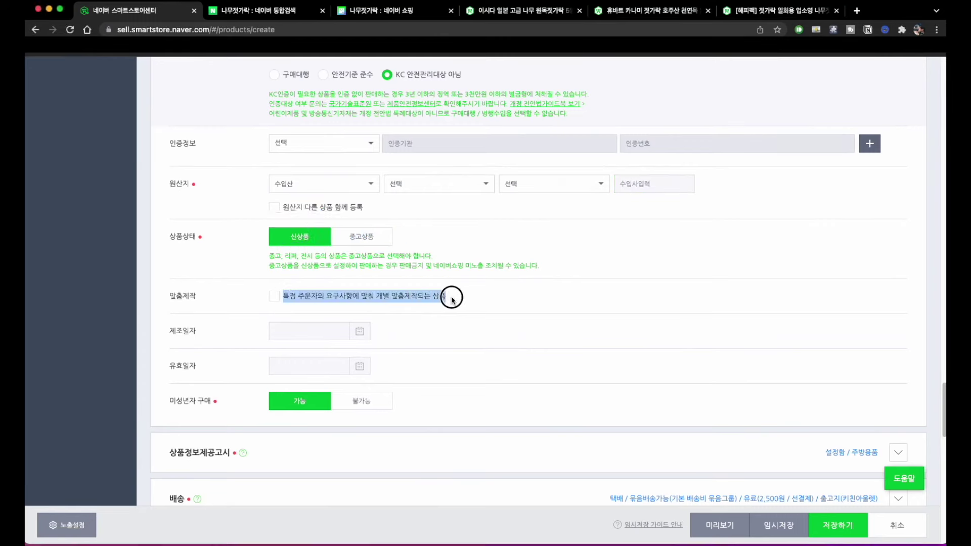
scroll(301, 326, "down", 2)
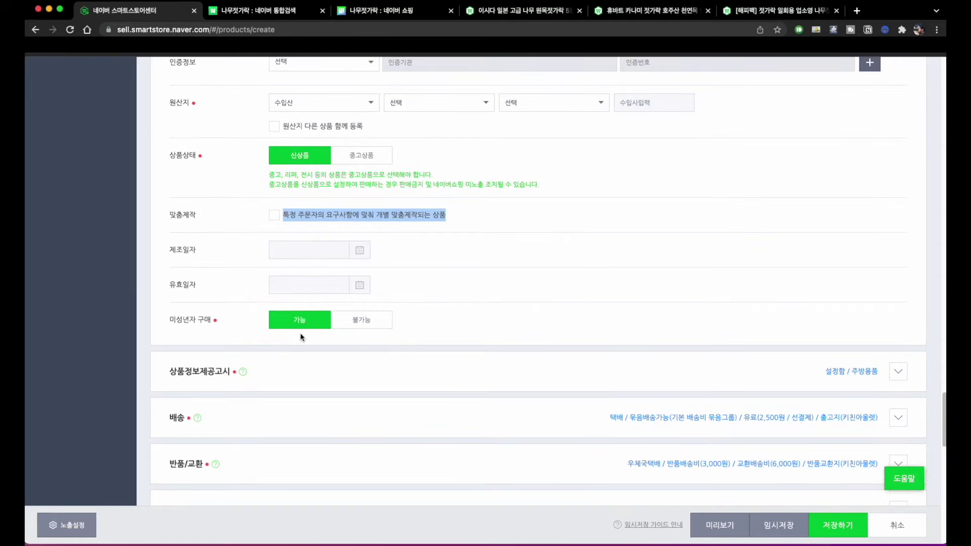
left_click(297, 243)
left_click(476, 240)
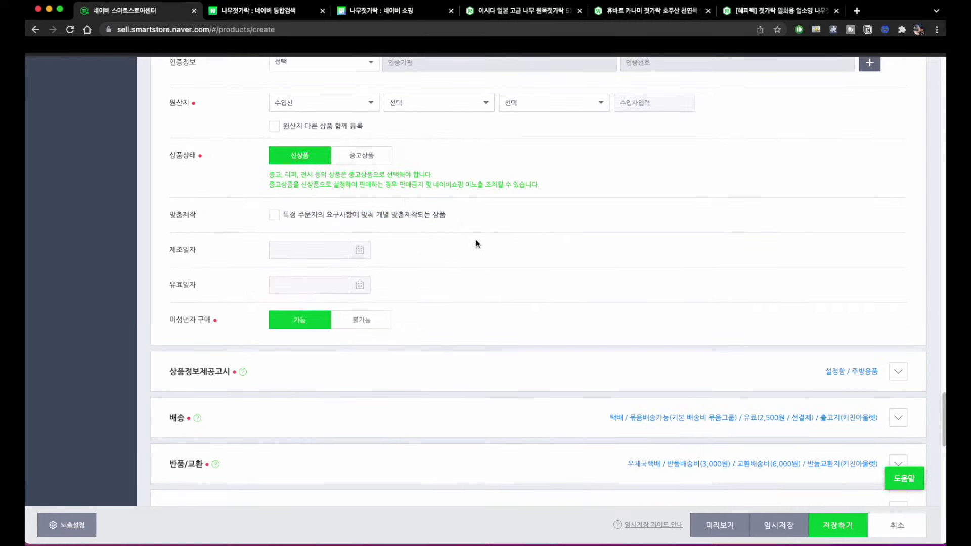
left_click_drag(150, 264, 370, 264)
left_click_drag(161, 304, 387, 303)
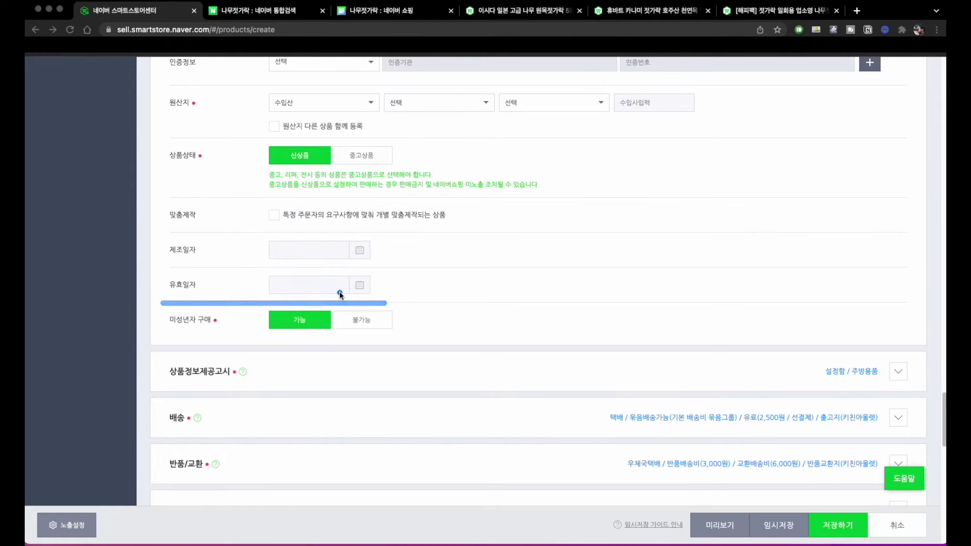
left_click(310, 305)
Step: Expand the 상품정보제공고시 section and browse the product group options, keeping 주방용품 selected
scroll(310, 303, "down", 3)
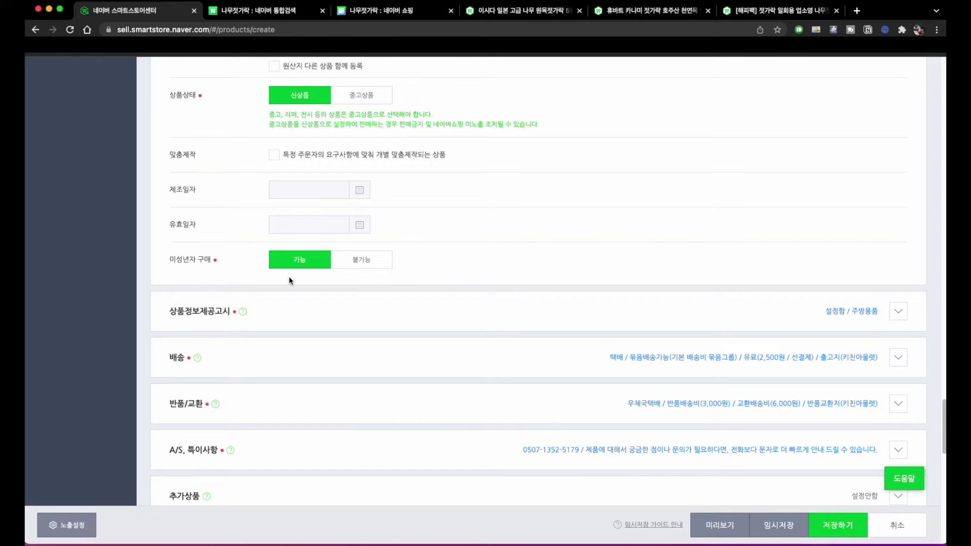
scroll(411, 304, "down", 3)
left_click(364, 235)
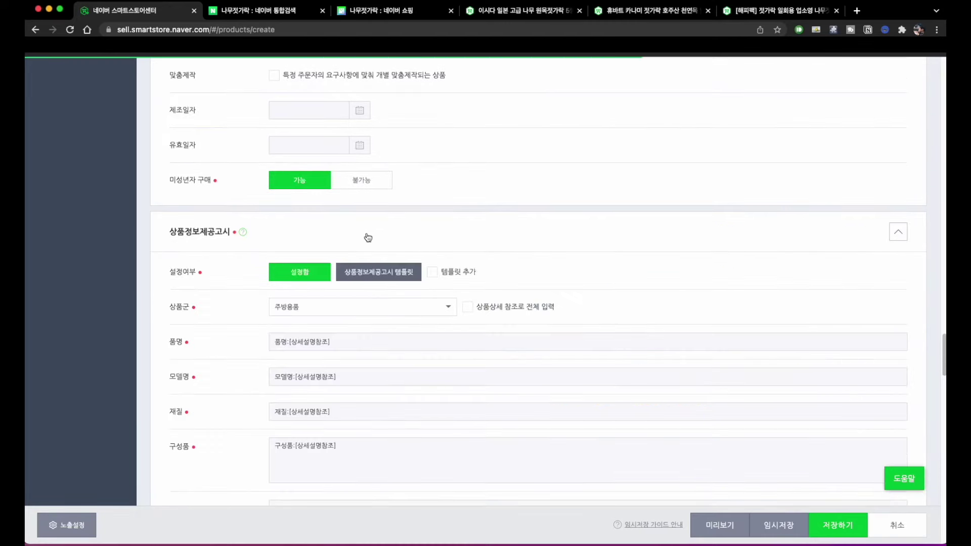
scroll(367, 233, "down", 3)
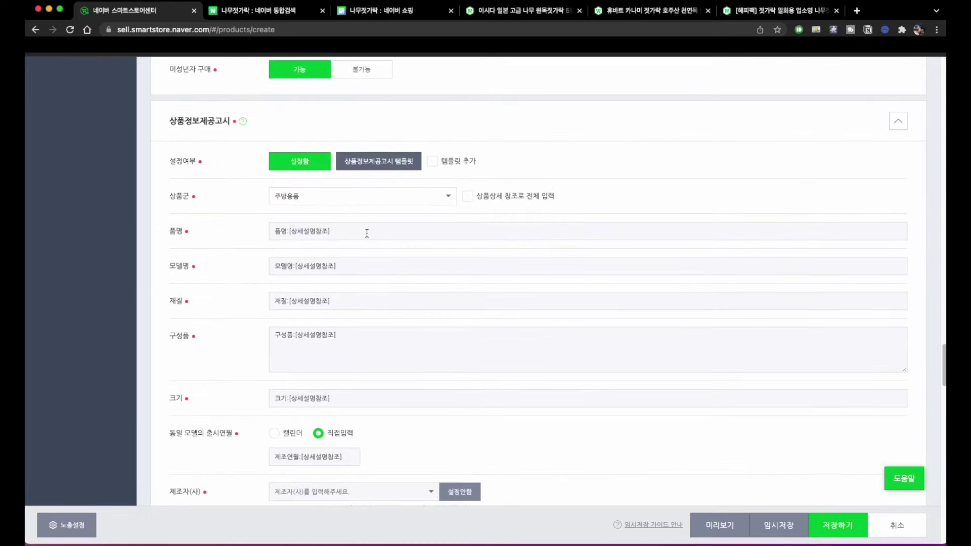
left_click(328, 200)
left_click(319, 196)
left_click(302, 200)
scroll(318, 233, "down", 10)
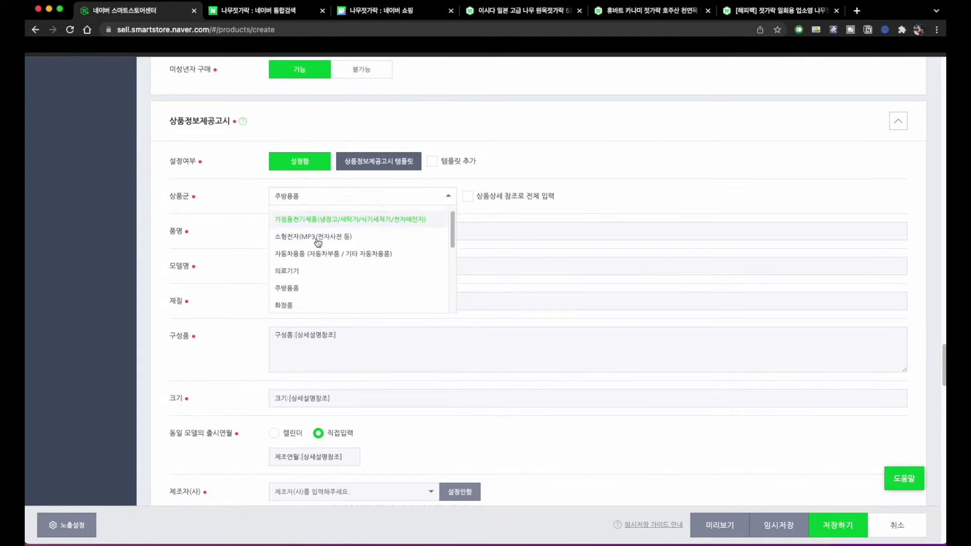
scroll(318, 243, "left", 5)
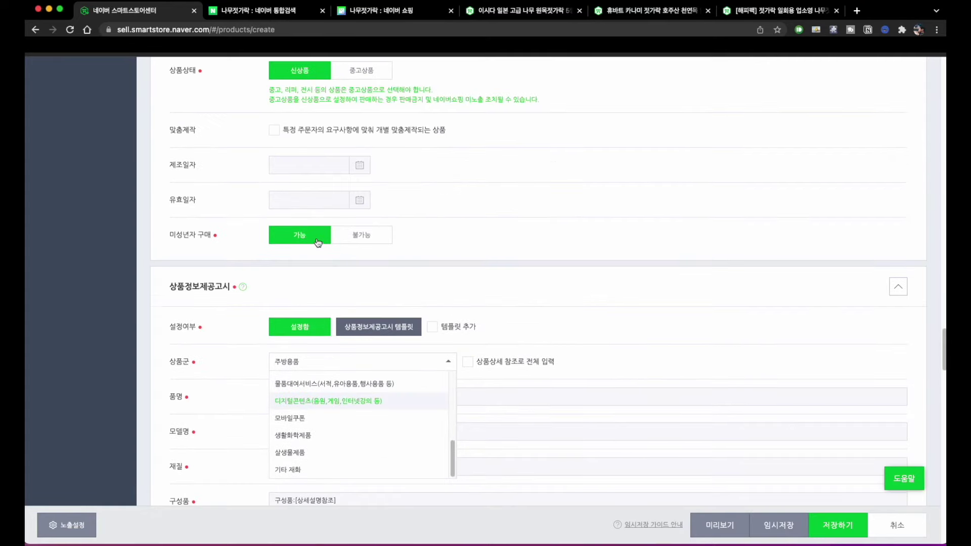
left_click(541, 91)
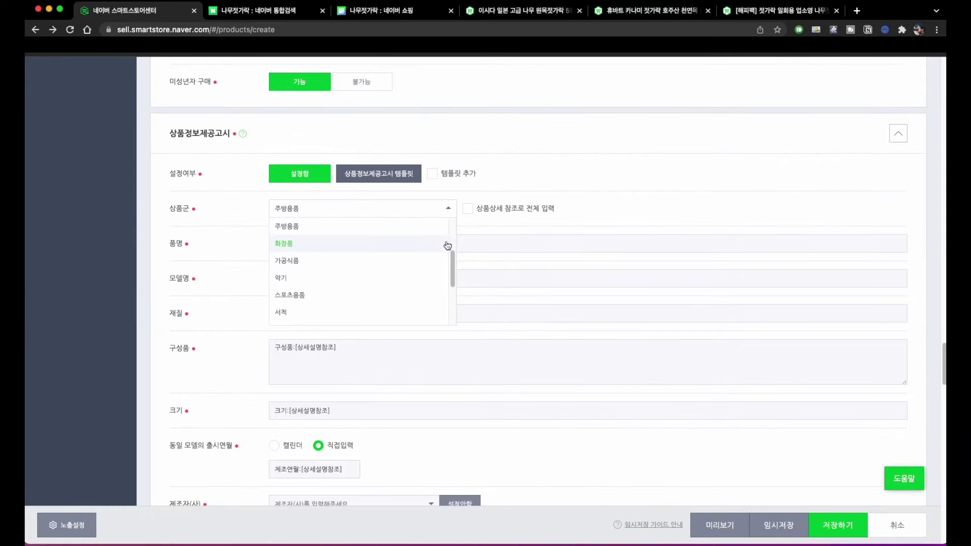
left_click(370, 234)
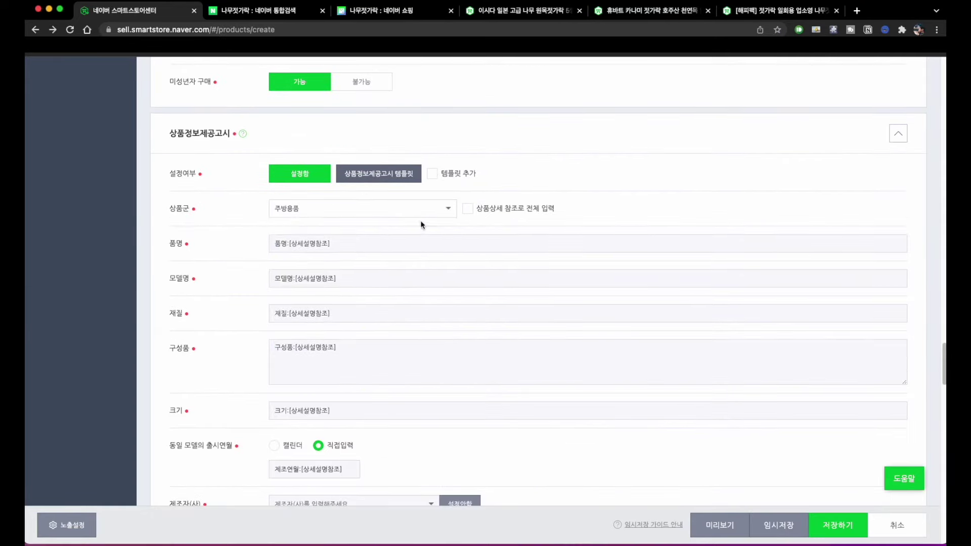
Step: Enable 상품상세 참조로 전체 입력 to fill all product notice fields, then check the 품명 and 모델명 entries
left_click(467, 210)
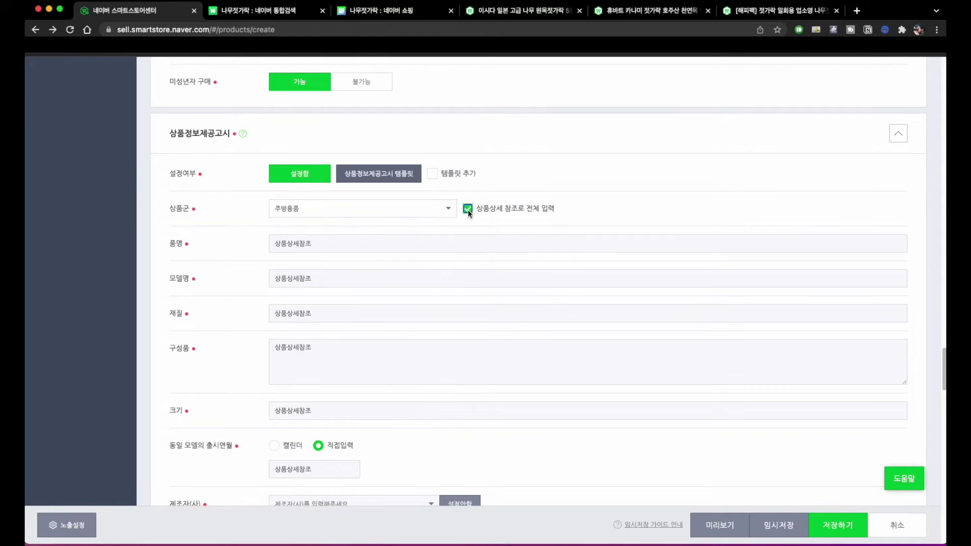
left_click(328, 245)
double_click(337, 246)
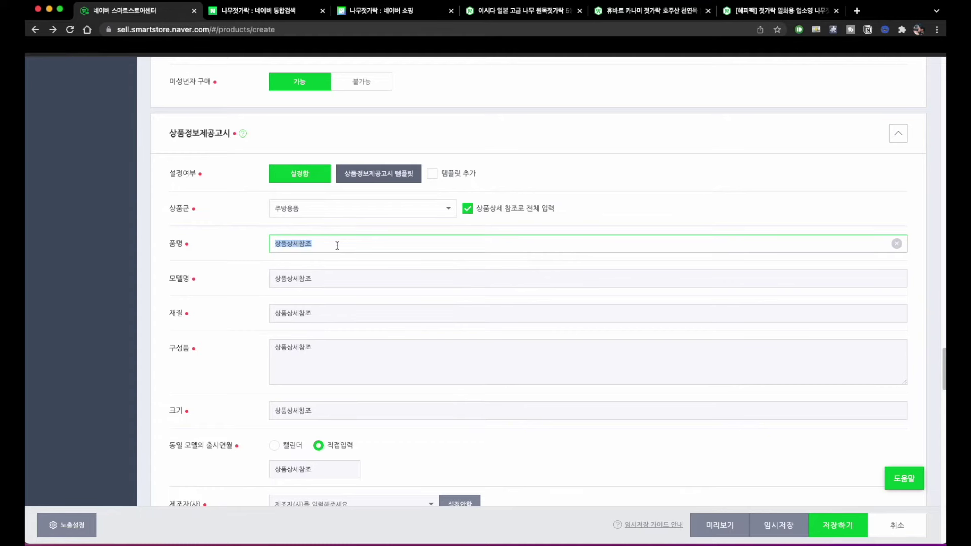
left_click(348, 283)
double_click(347, 283)
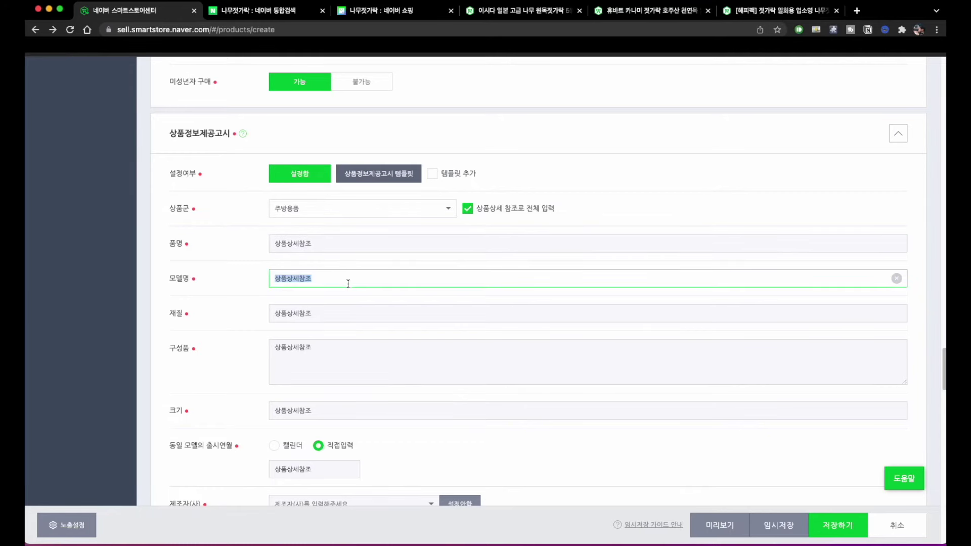
Step: Set the notice's material (재질) to 우드 and its components (구성품) to 수저, 젓가락
left_click(338, 311)
double_click(337, 314)
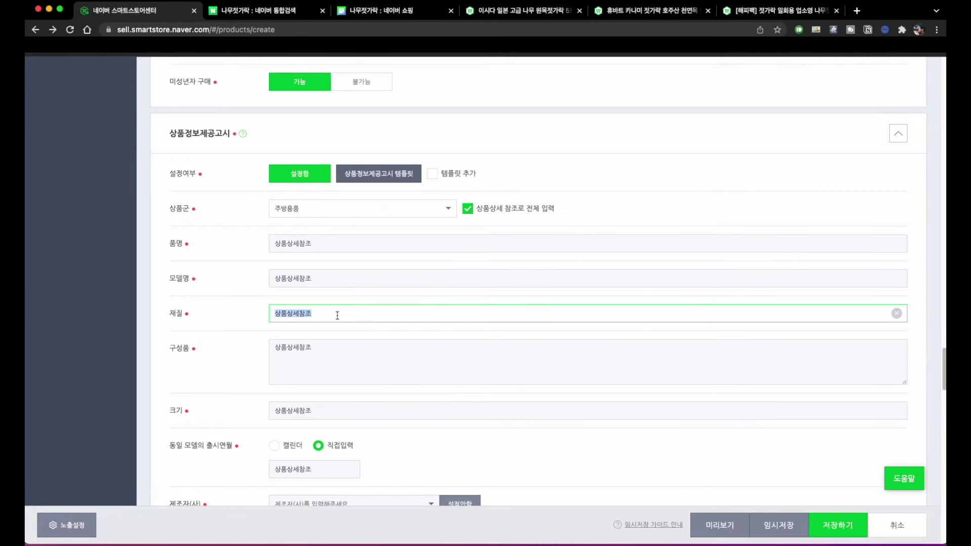
type("우드")
double_click(321, 373)
type("ㅅ")
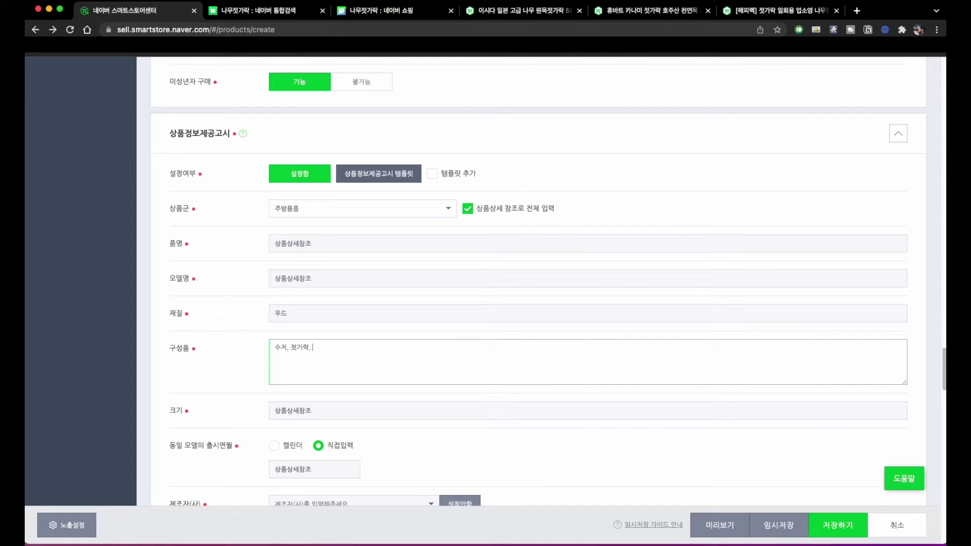
key("BackSpace")
key("BackSpace")
Step: Set the notice's size (크기) to "16cm , 18cm"
left_click(328, 414)
double_click(328, 414)
type("16cm , 18cm")
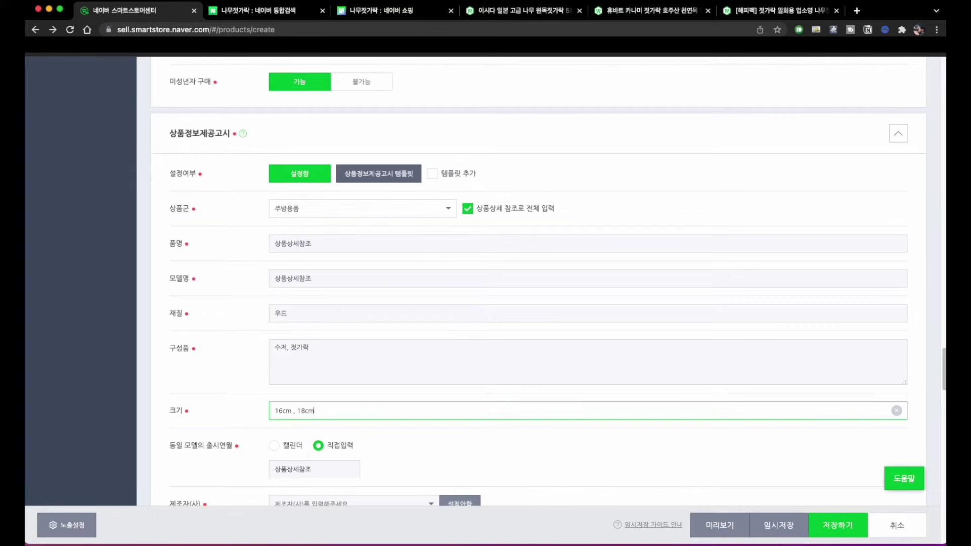
Step: Review the release date, manufacturer, country of manufacture, import declaration, quality guarantee and A/S contact fields of the notice
scroll(309, 329, "down", 5)
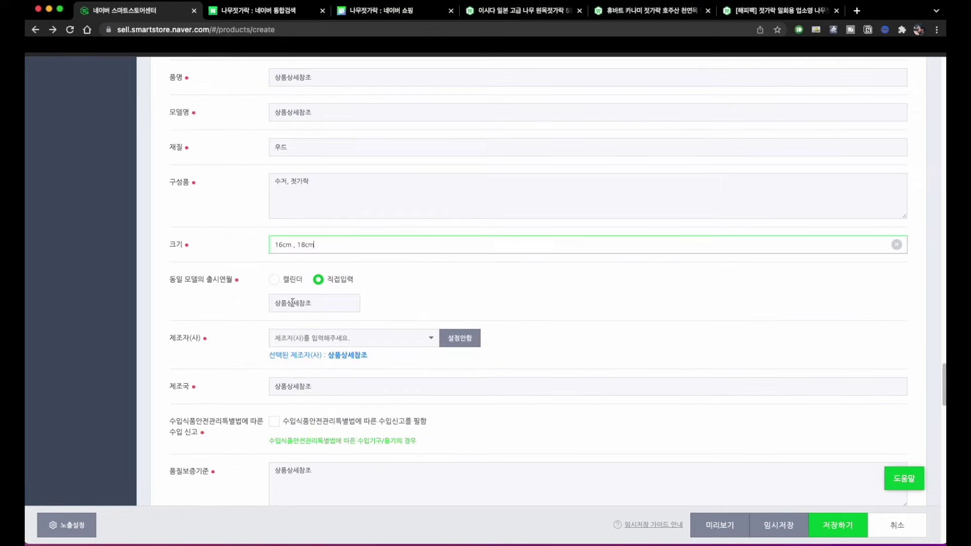
scroll(294, 310, "down", 1)
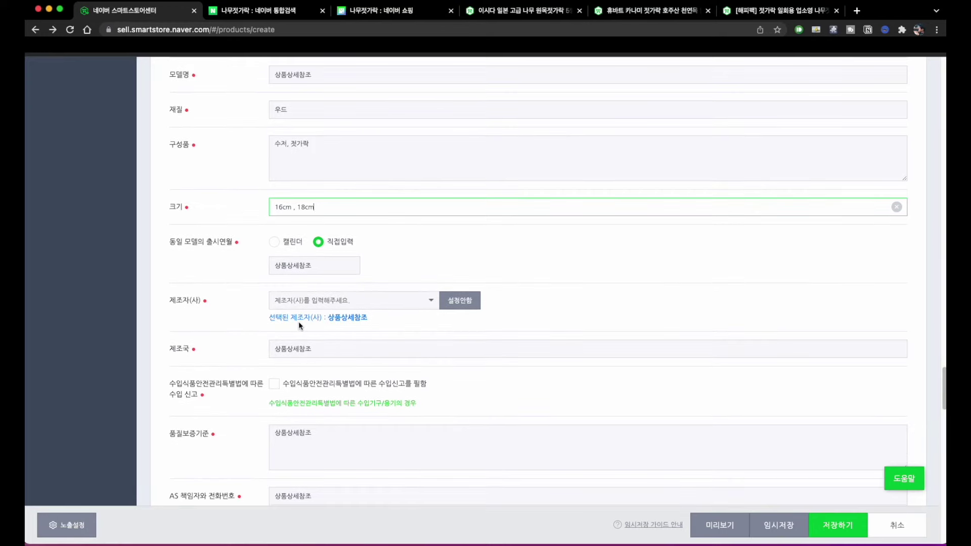
scroll(298, 320, "down", 1)
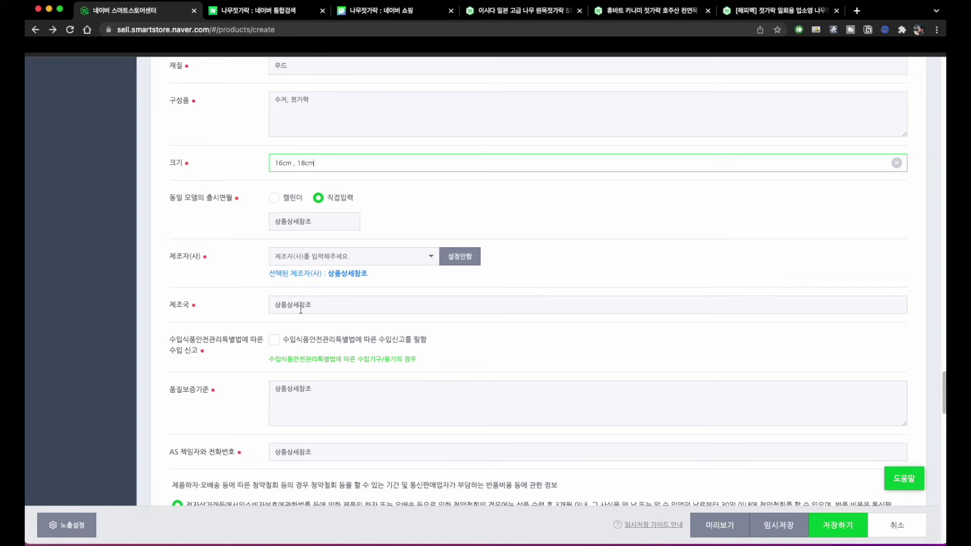
left_click(304, 310)
scroll(362, 348, "down", 1)
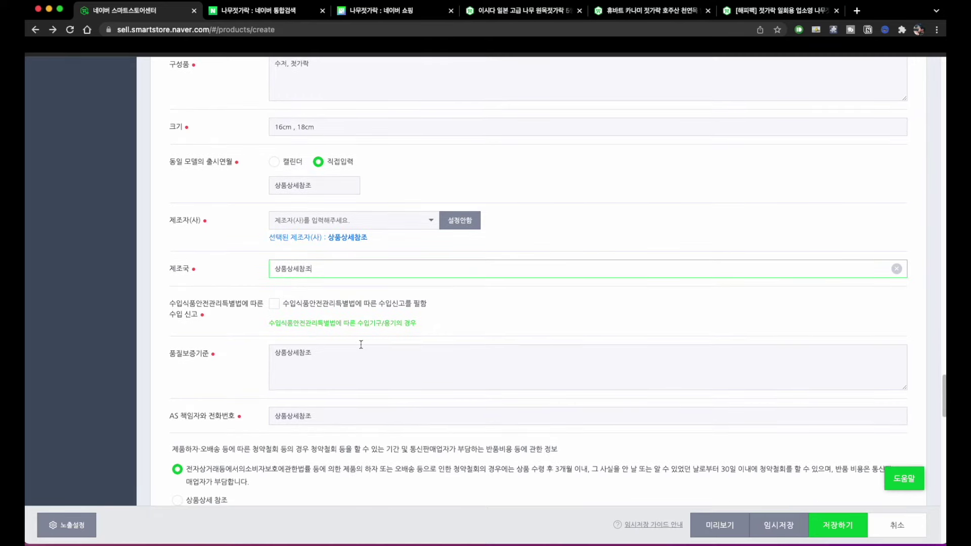
type("상품상세참조")
scroll(347, 327, "down", 1)
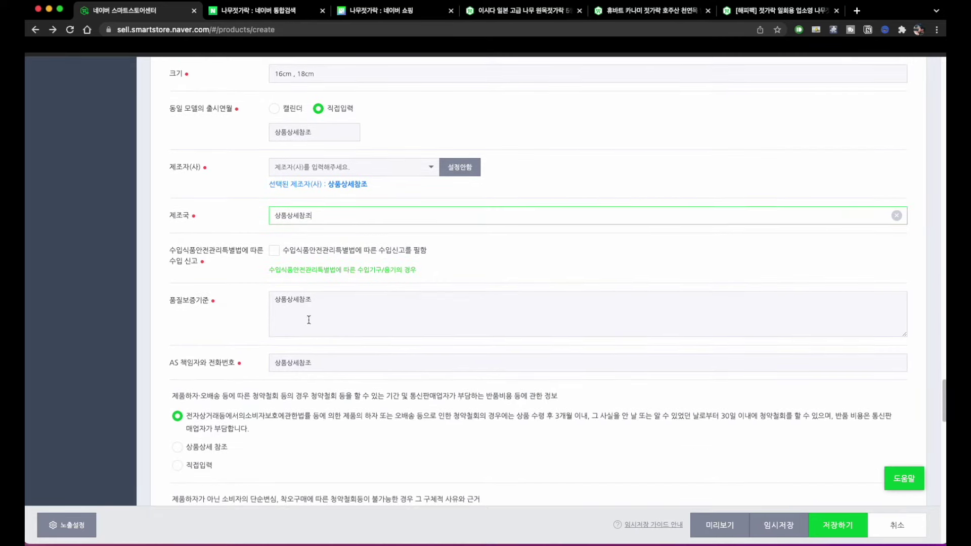
scroll(309, 319, "down", 1)
scroll(305, 350, "up", 1)
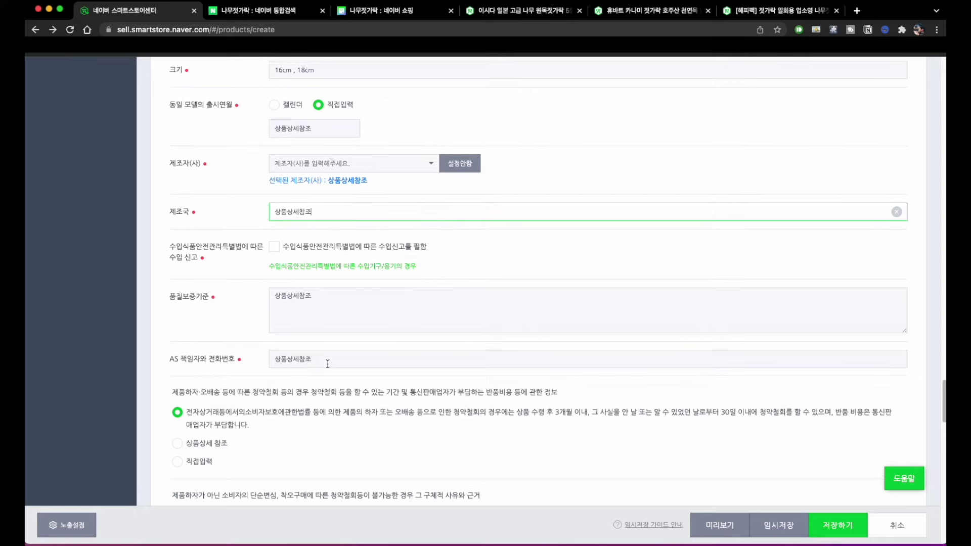
Step: Examine the withdrawal terms for defective or misdelivered products and for a simple change of mind
scroll(328, 363, "down", 2)
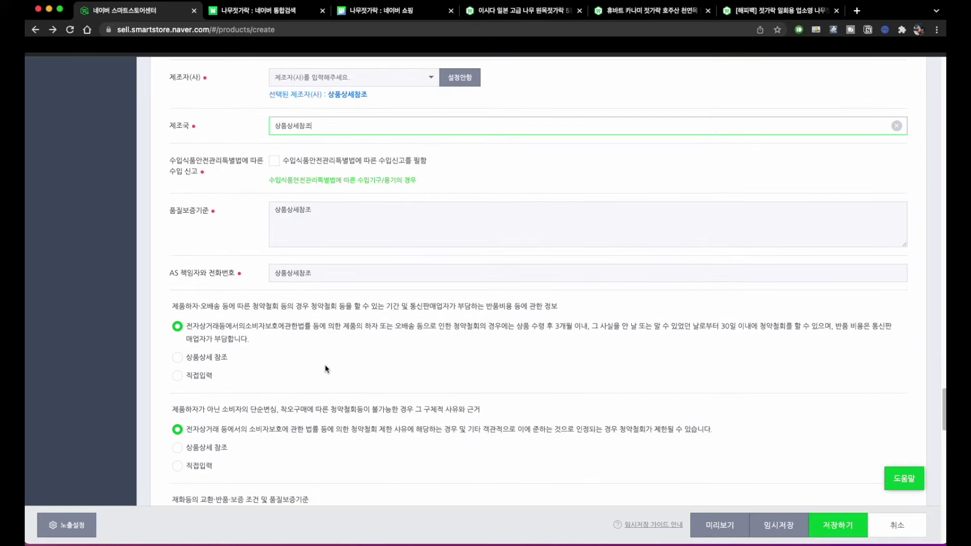
scroll(326, 377, "down", 1)
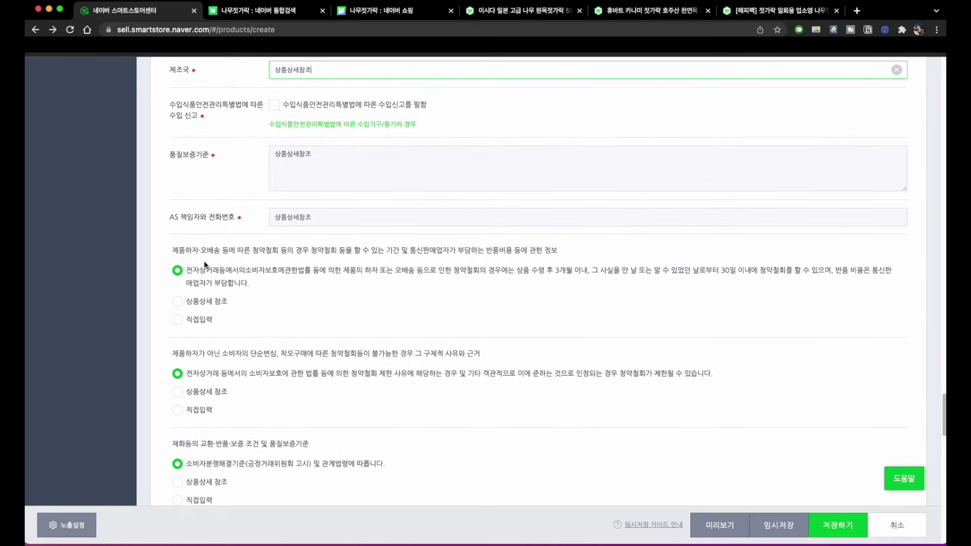
left_click_drag(173, 257, 537, 255)
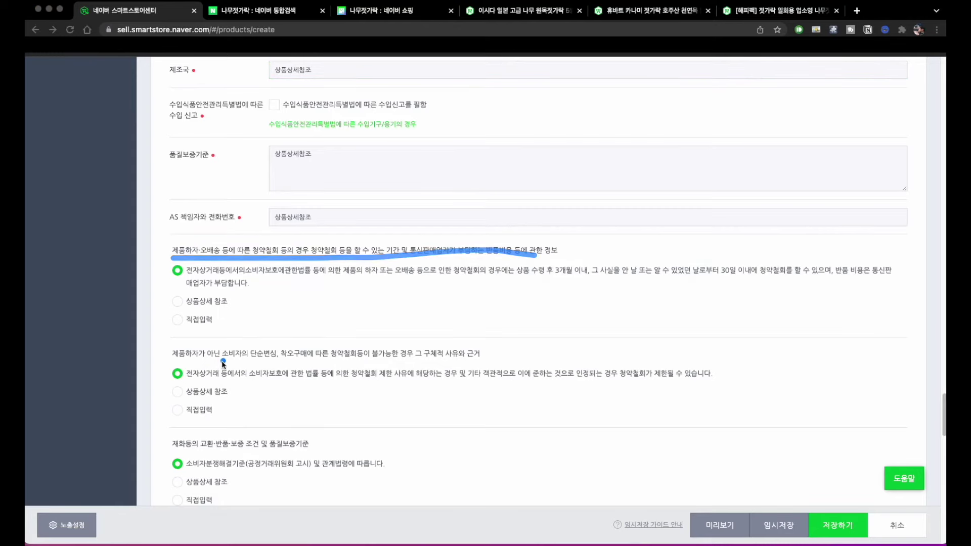
left_click_drag(184, 364, 480, 369)
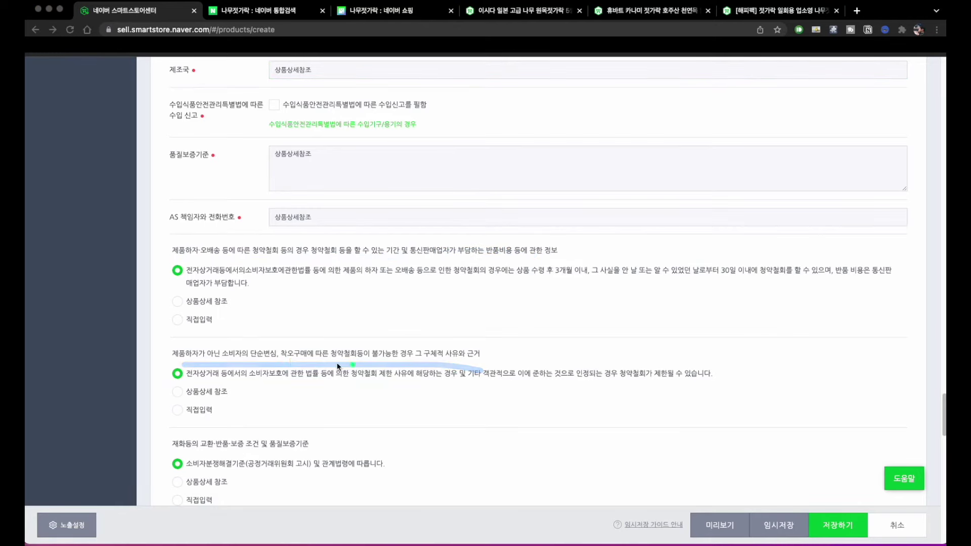
left_click_drag(260, 367, 262, 360)
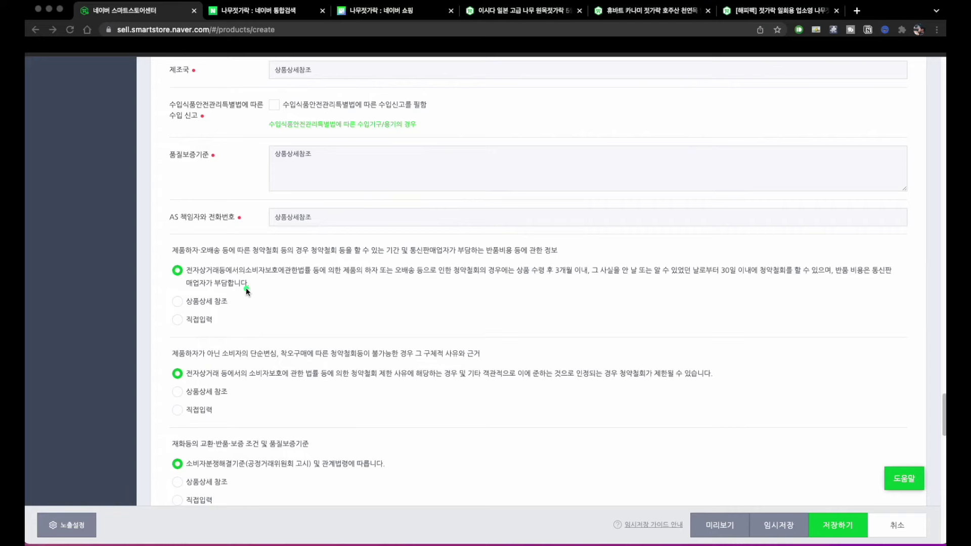
Step: Set all five withdrawal, exchange, refund and dispute terms of the notice to 상품상세 참조
left_click(205, 302)
left_click(204, 393)
scroll(203, 392, "down", 3)
left_click(202, 389)
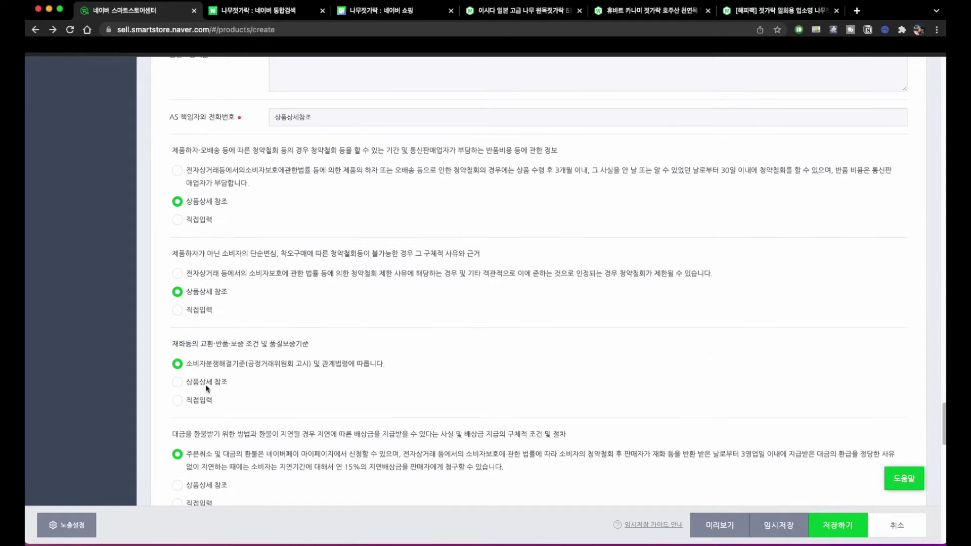
scroll(204, 388, "down", 3)
left_click(208, 357)
scroll(206, 354, "down", 2)
left_click(205, 350)
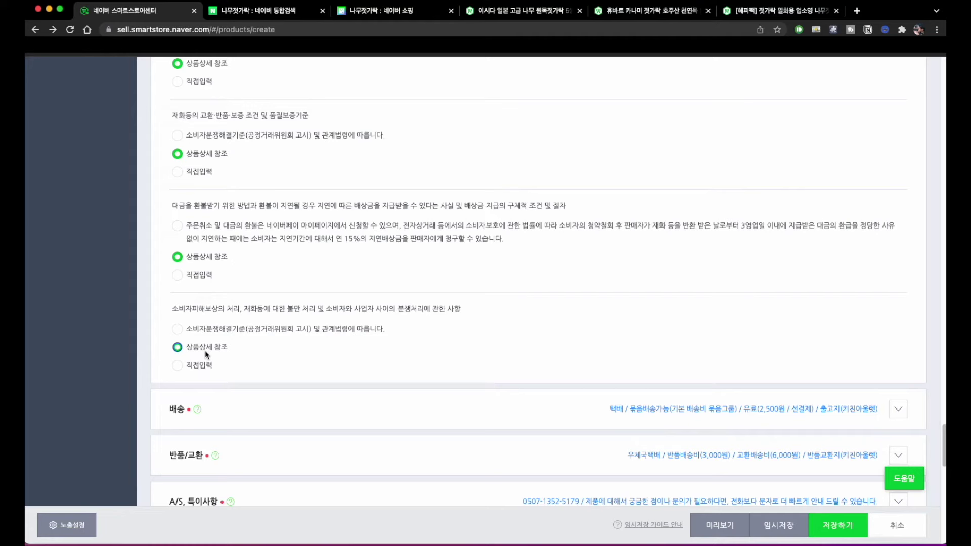
Step: Switch all five withdrawal, exchange, refund and dispute terms back to their standard statutory statements
left_click(229, 330)
left_click(239, 226)
scroll(239, 226, "up", 2)
left_click(245, 191)
scroll(244, 166, "up", 2)
left_click(244, 143)
scroll(244, 145, "up", 1)
left_click(223, 97)
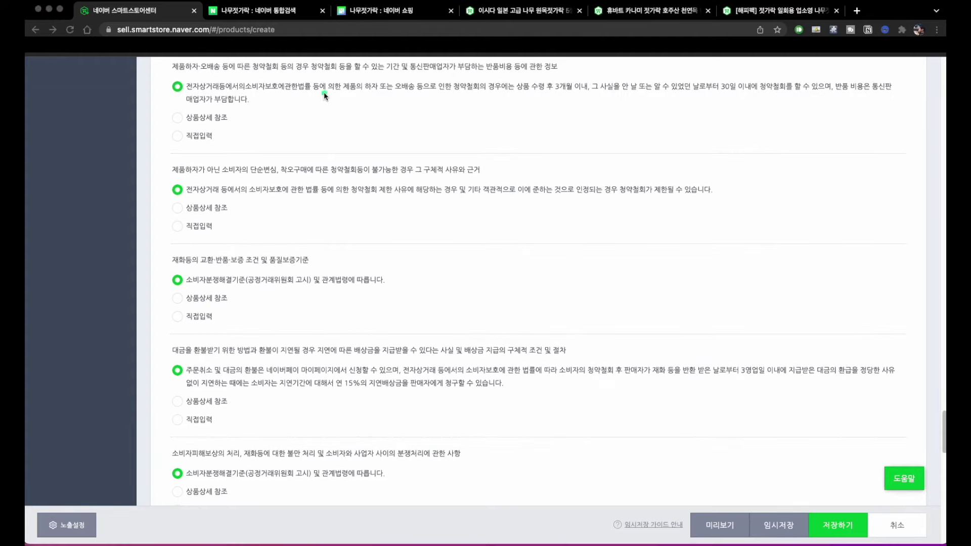
Step: Set the withdrawal, exchange, refund-delay and dispute-handling terms of the product information notice to 상품상세 참조 for all five items
left_click_drag(292, 93, 486, 93)
left_click_drag(222, 200, 399, 200)
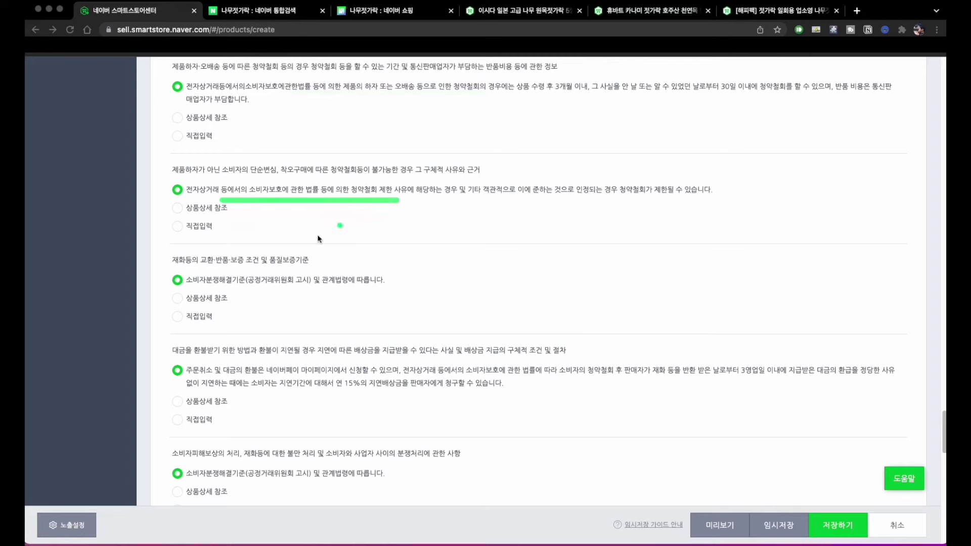
left_click_drag(215, 290, 402, 289)
left_click(195, 298)
left_click(207, 208)
left_click(208, 117)
left_click(202, 400)
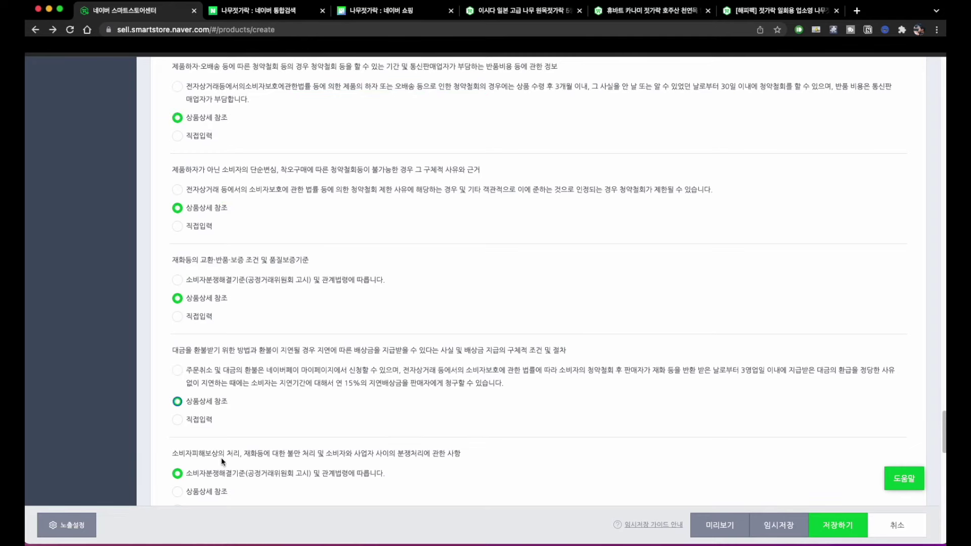
scroll(220, 457, "down", 1)
left_click(222, 458)
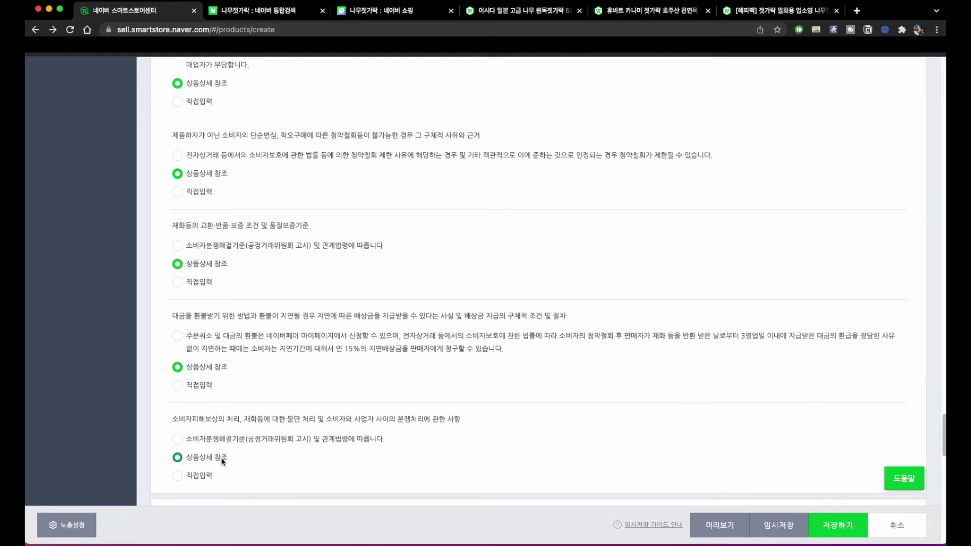
scroll(267, 382, "up", 1)
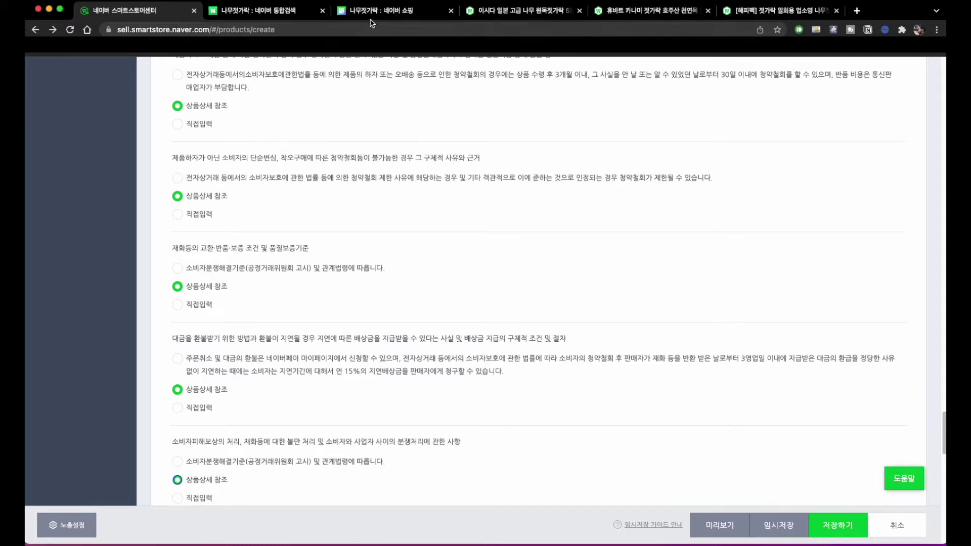
Step: Switch to the competitor's 이시다 wooden chopsticks listing and examine its product information and shipping notices
left_click(516, 10)
scroll(416, 172, "down", 15)
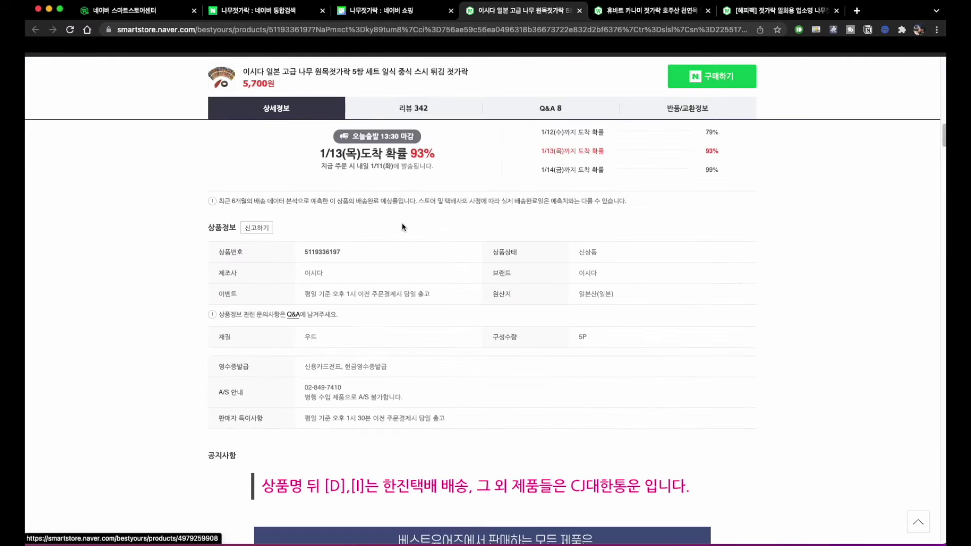
scroll(362, 237, "up", 2)
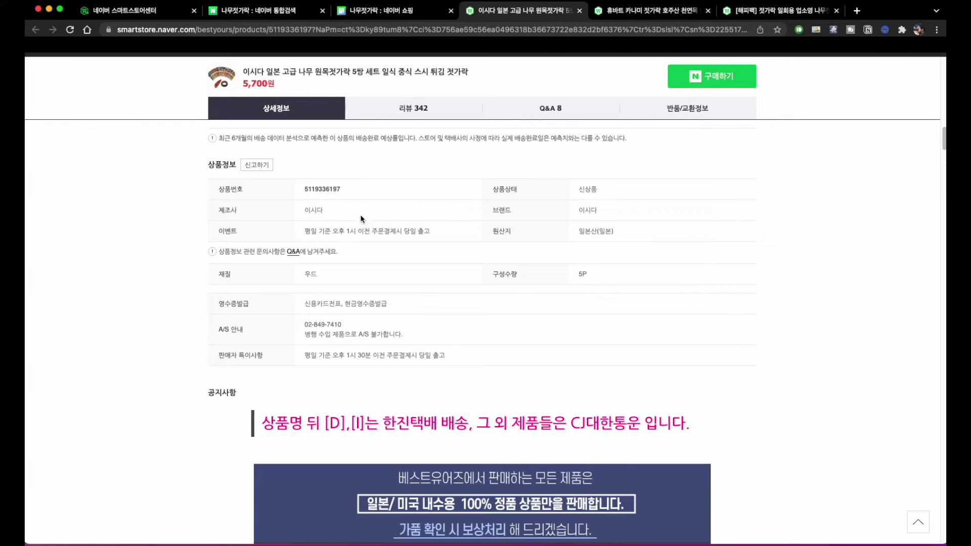
scroll(458, 333, "down", 10)
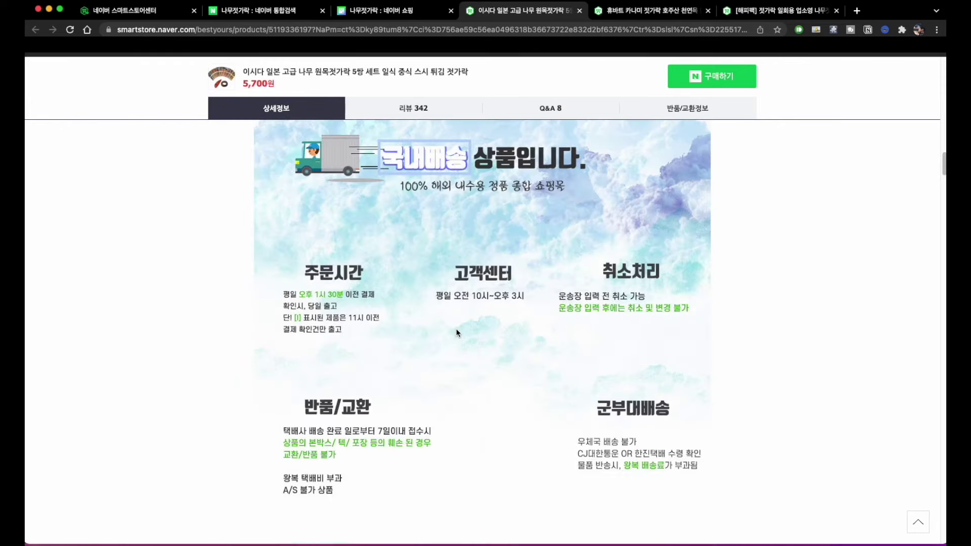
scroll(457, 333, "down", 20)
scroll(457, 333, "up", 5)
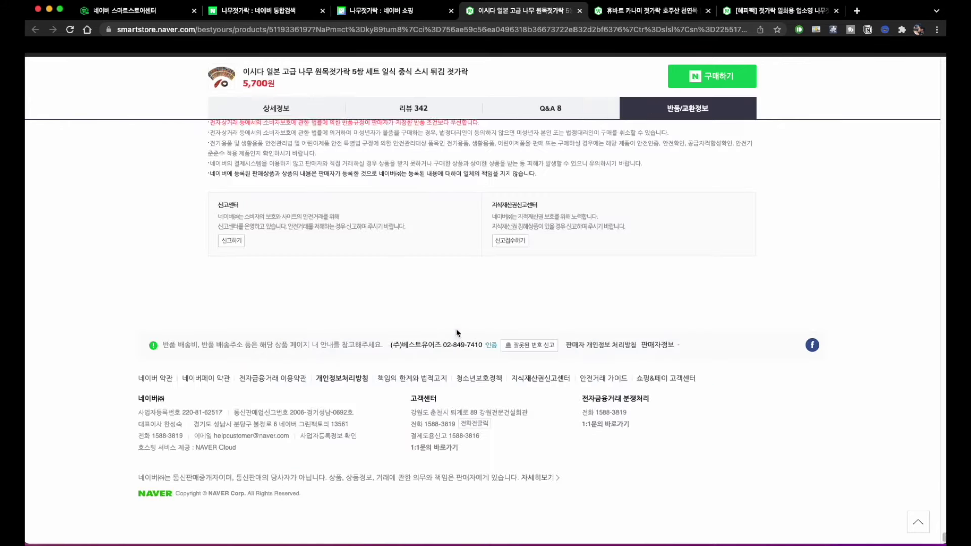
Step: Examine the return and exchange terms and the seller information of the 이시다 chopsticks listing
scroll(458, 333, "down", 3)
mouse_move(405, 373)
left_mouse_down()
mouse_move(373, 378)
mouse_move(427, 338)
left_mouse_up()
mouse_move(328, 259)
left_mouse_down()
mouse_move(425, 167)
mouse_move(381, 276)
left_mouse_up()
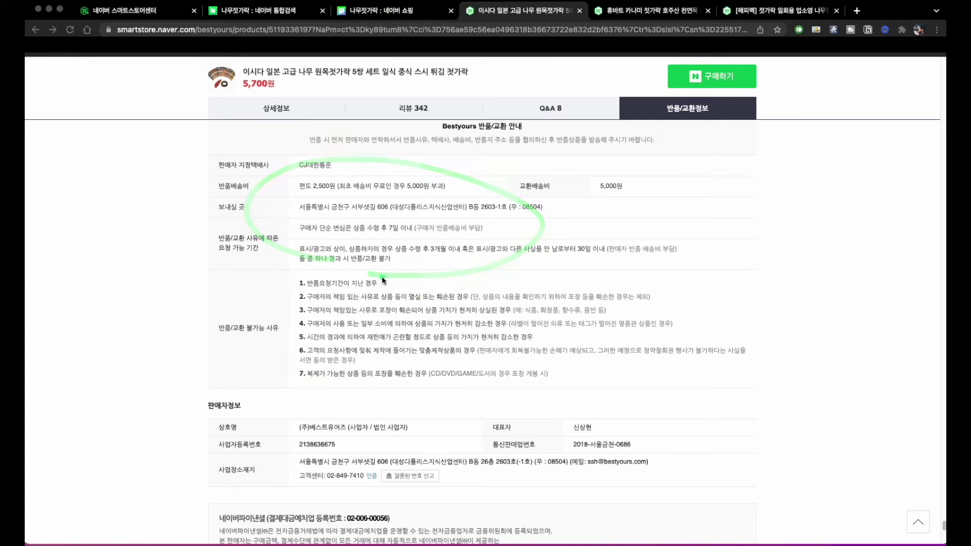
mouse_move(439, 475)
left_mouse_down()
mouse_move(611, 451)
mouse_move(479, 445)
left_mouse_up()
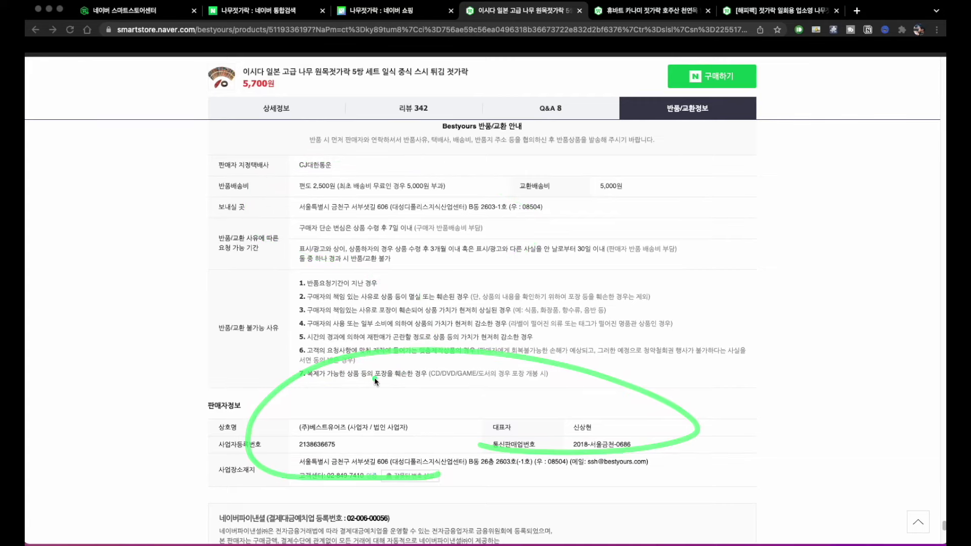
scroll(369, 366, "up", 10)
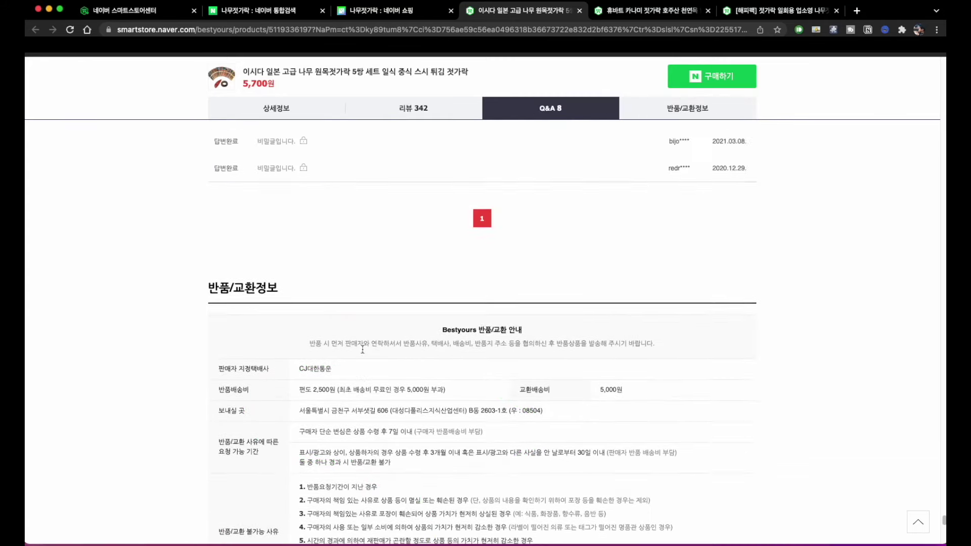
scroll(362, 352, "up", 8)
scroll(362, 351, "down", 15)
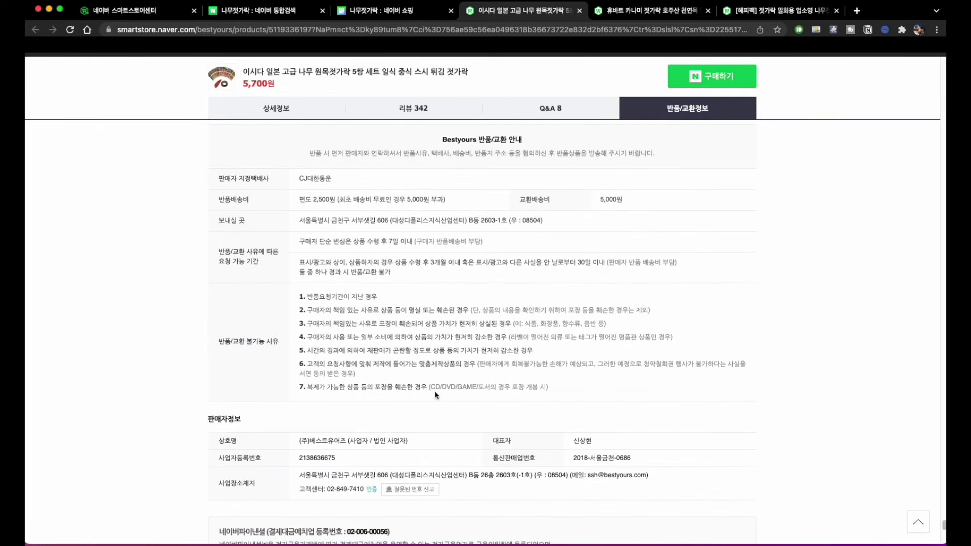
Step: Return to the product registration form and expand the 배송 section below the product information notice
left_click(169, 7)
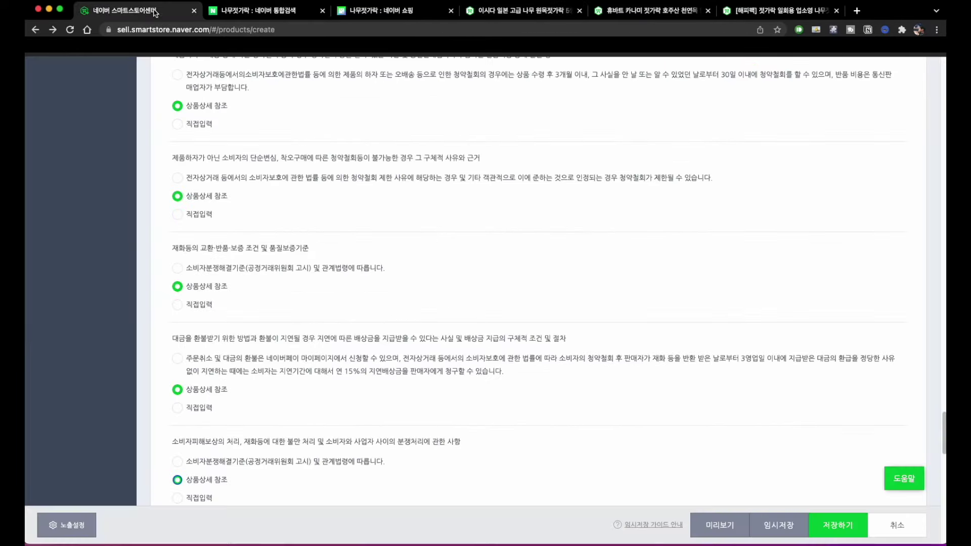
mouse_move(180, 294)
left_mouse_down()
mouse_move(248, 298)
mouse_move(238, 273)
mouse_move(160, 297)
mouse_move(240, 303)
mouse_move(152, 299)
left_mouse_up()
scroll(295, 302, "down", 5)
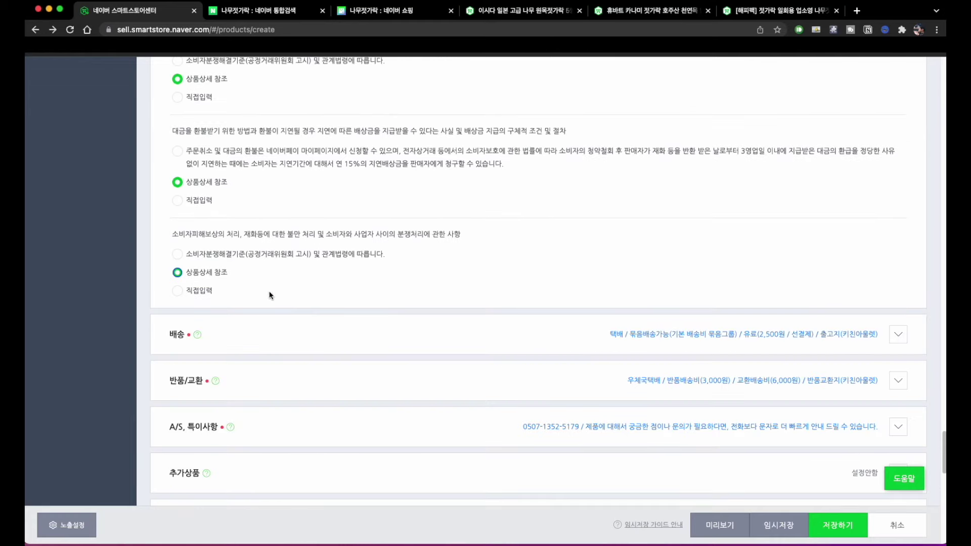
scroll(481, 323, "down", 3)
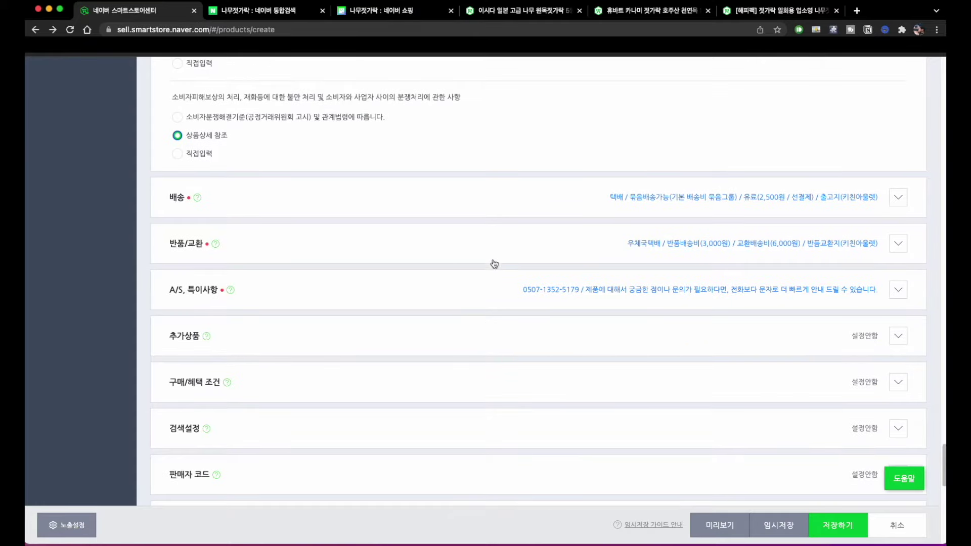
left_click(498, 213)
scroll(447, 271, "down", 2)
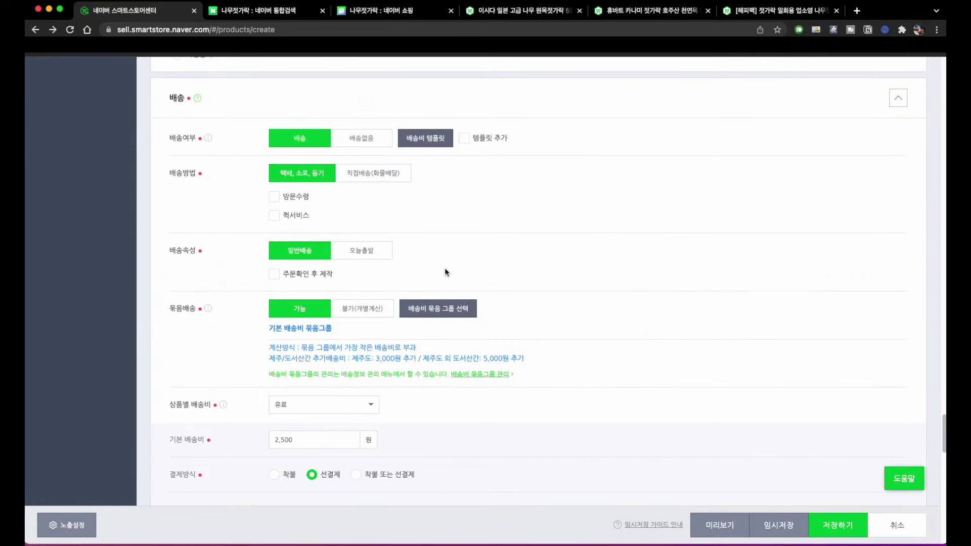
scroll(445, 271, "down", 2)
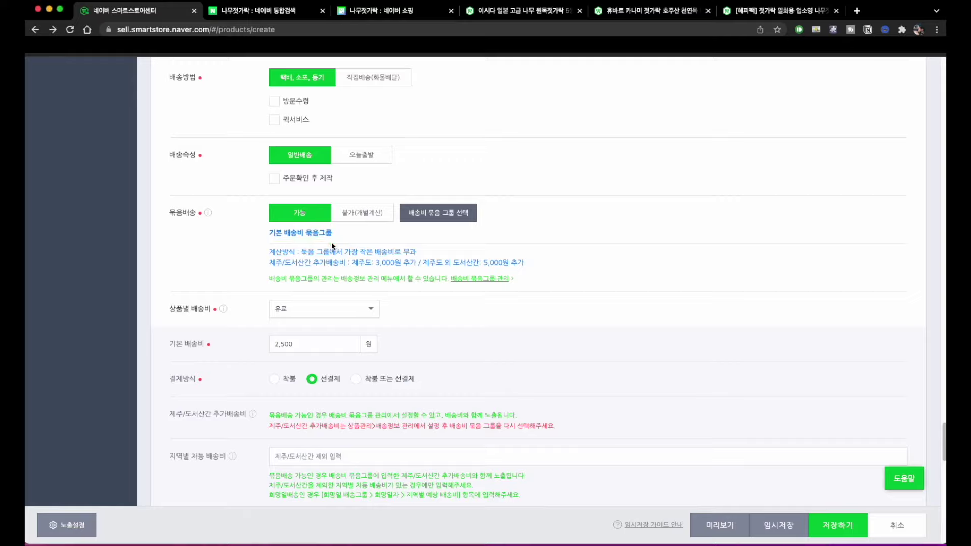
scroll(332, 242, "up", 1)
scroll(332, 242, "up", 1)
Step: Review the 배송여부, 배송방법, 배송속성 and 묶음배송 options of the shipping section
mouse_move(302, 187)
left_mouse_down()
mouse_move(390, 159)
mouse_move(365, 200)
left_mouse_up()
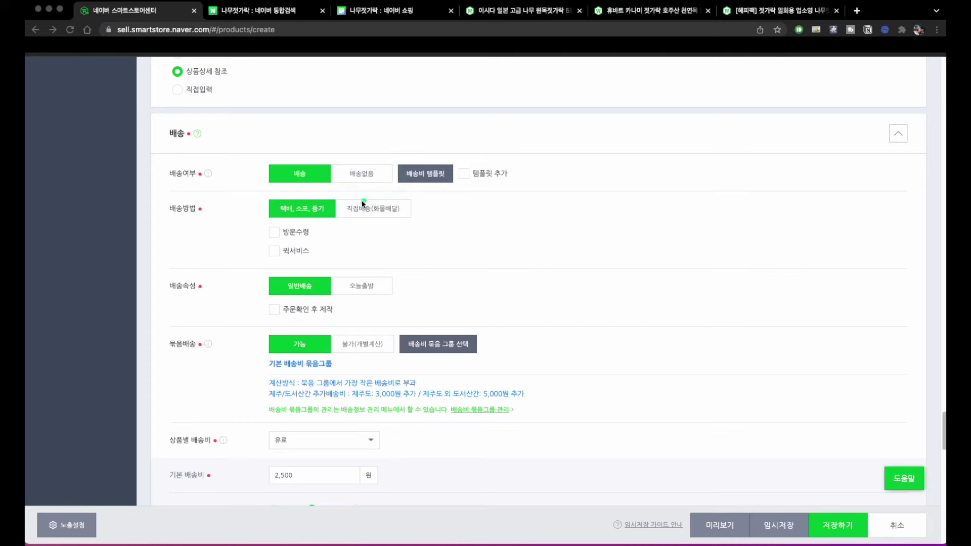
left_click_drag(297, 186, 314, 174)
mouse_move(299, 224)
left_mouse_down()
mouse_move(267, 198)
mouse_move(314, 225)
mouse_move(381, 222)
left_mouse_up()
mouse_move(309, 226)
left_mouse_down()
mouse_move(275, 217)
mouse_move(296, 224)
left_mouse_up()
mouse_move(288, 296)
left_mouse_down()
mouse_move(271, 297)
mouse_move(296, 294)
left_mouse_up()
mouse_move(372, 302)
left_mouse_down()
mouse_move(401, 259)
mouse_move(383, 290)
left_mouse_up()
left_click_drag(290, 353, 289, 355)
mouse_move(368, 355)
left_mouse_down()
mouse_move(411, 348)
mouse_move(378, 356)
left_mouse_up()
Step: Examine the available shipping fee bundle groups and their calculation methods, then close the list without choosing one
left_click(440, 347)
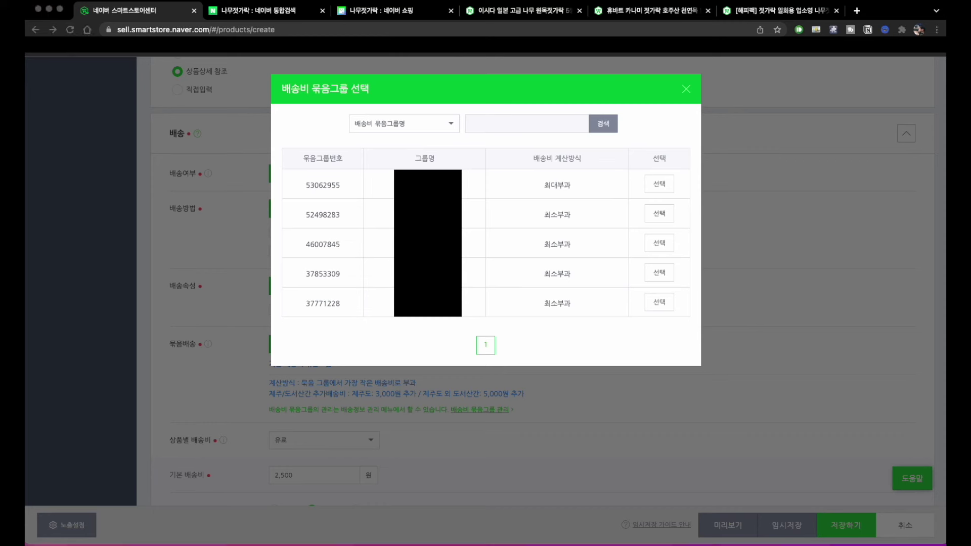
mouse_move(389, 259)
left_mouse_down()
mouse_move(468, 184)
mouse_move(462, 238)
left_mouse_up()
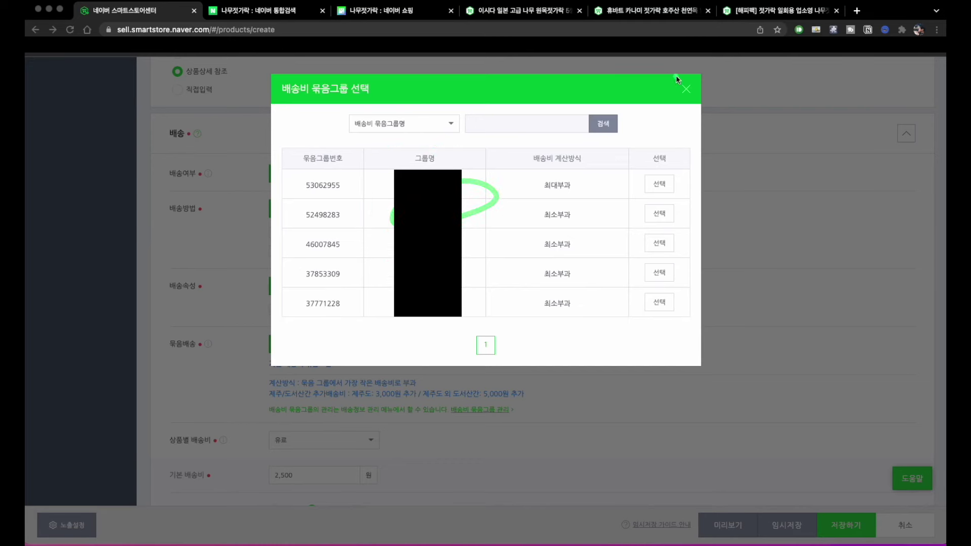
left_click(685, 88)
left_click_drag(346, 370, 497, 358)
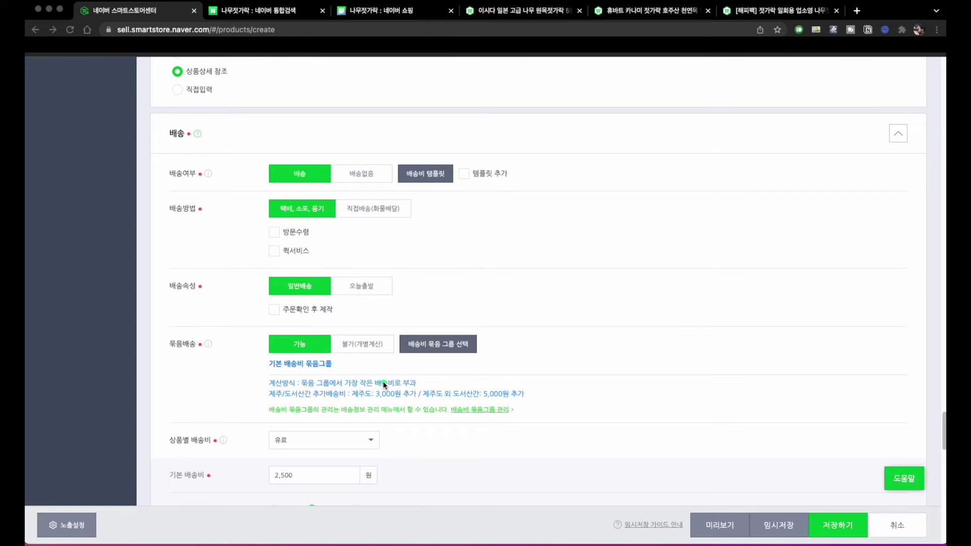
scroll(354, 354, "down", 2)
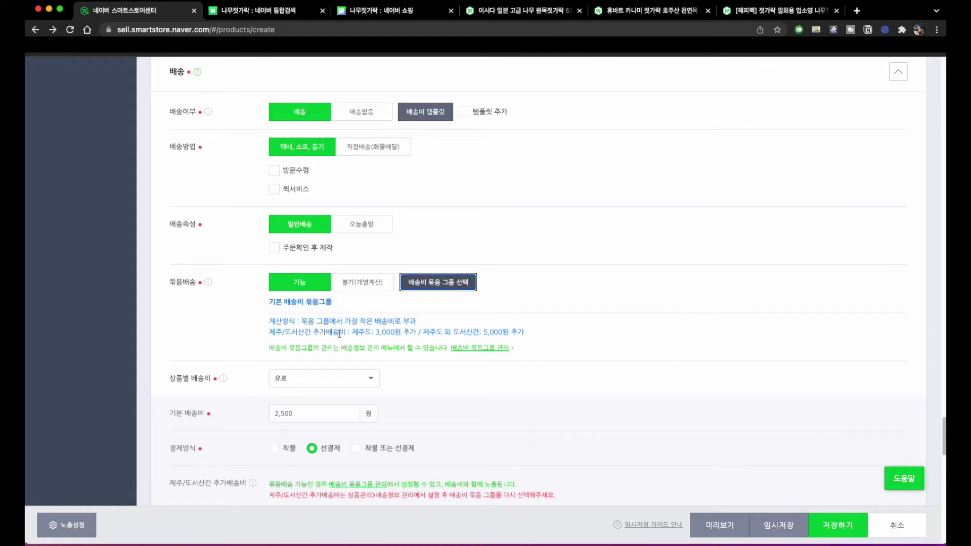
left_click(452, 291)
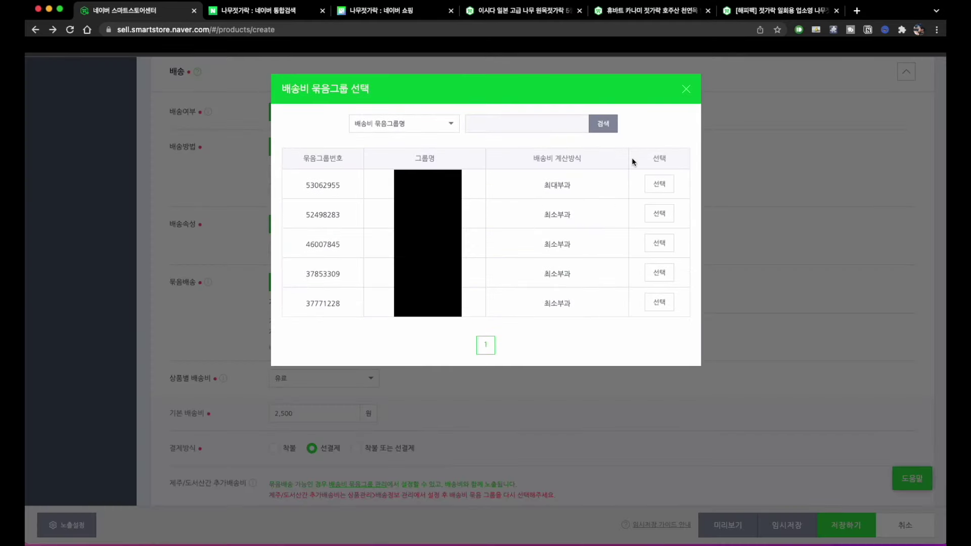
left_click(685, 90)
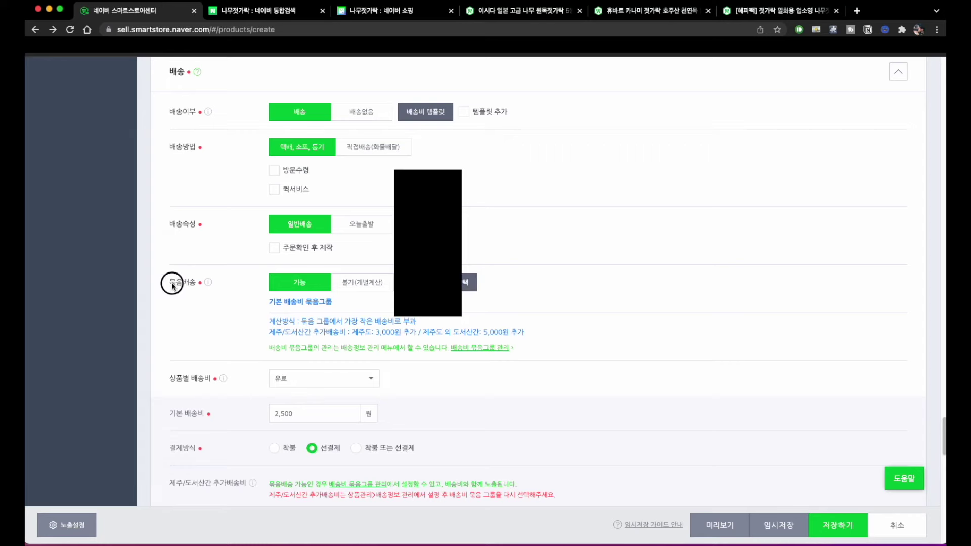
left_click_drag(163, 281, 220, 282)
scroll(261, 323, "down", 3)
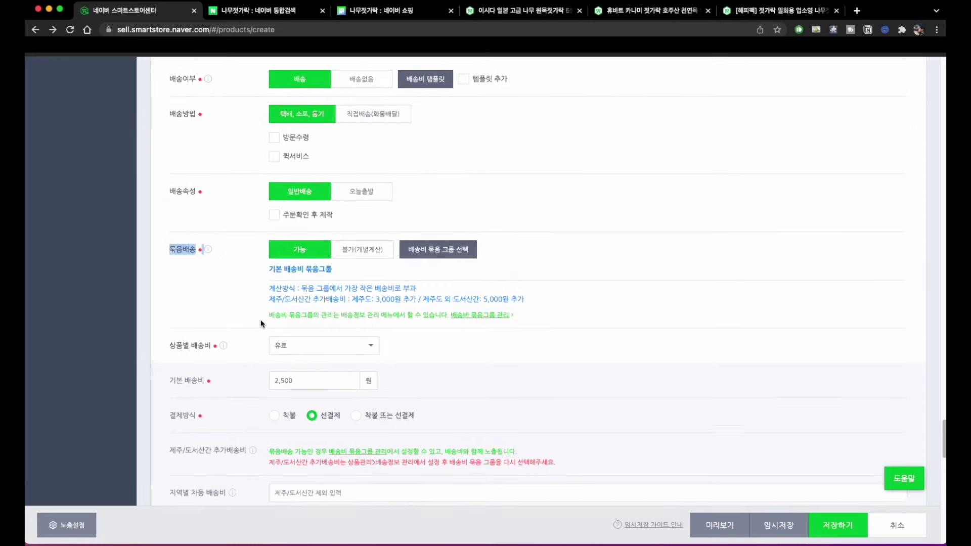
Step: Set the 상품별 배송비 type to 무료
left_click_drag(175, 274, 357, 274)
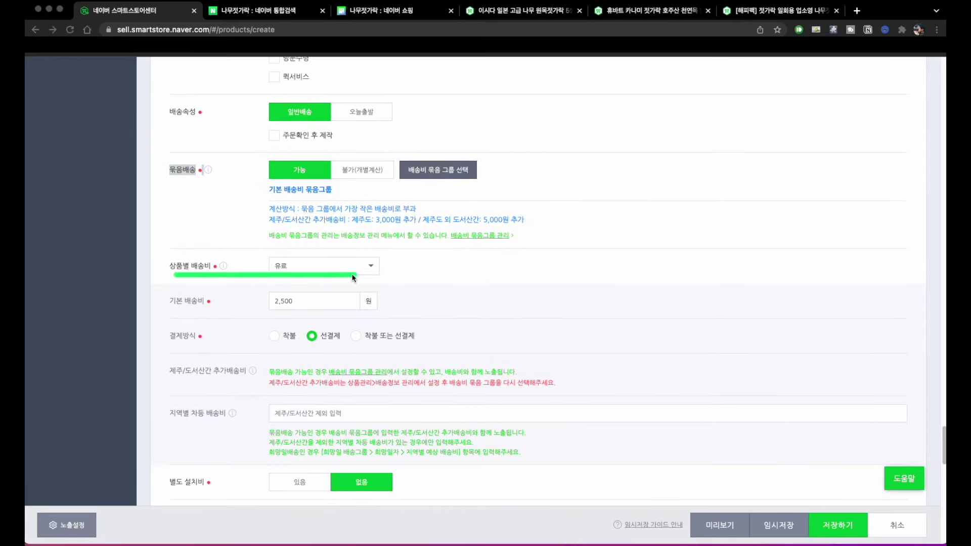
left_click(326, 269)
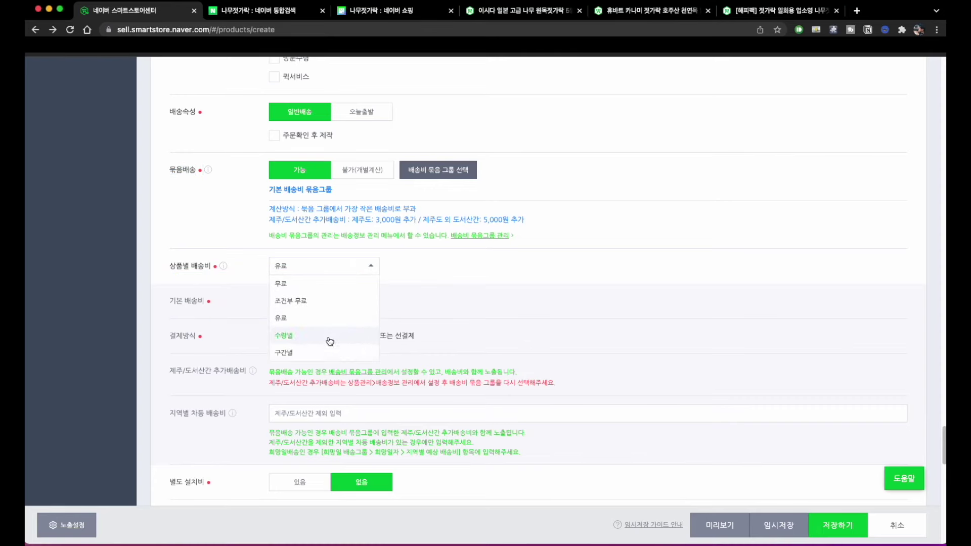
left_click(323, 319)
left_click(296, 271)
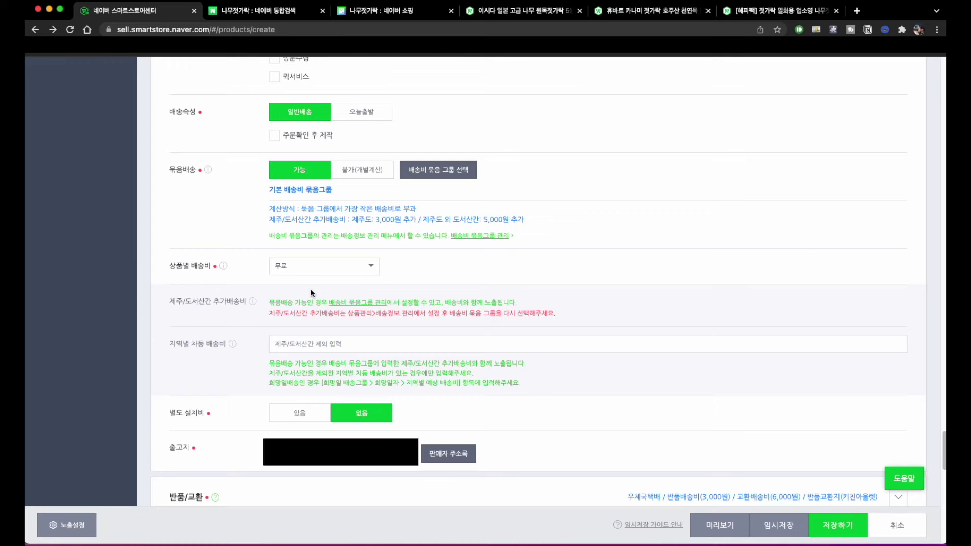
Step: Set the 상품별 배송비 type to 조건부 무료 with free shipping for purchases of 50,000 won or more
left_click(304, 299)
left_click(306, 298)
left_click(317, 352)
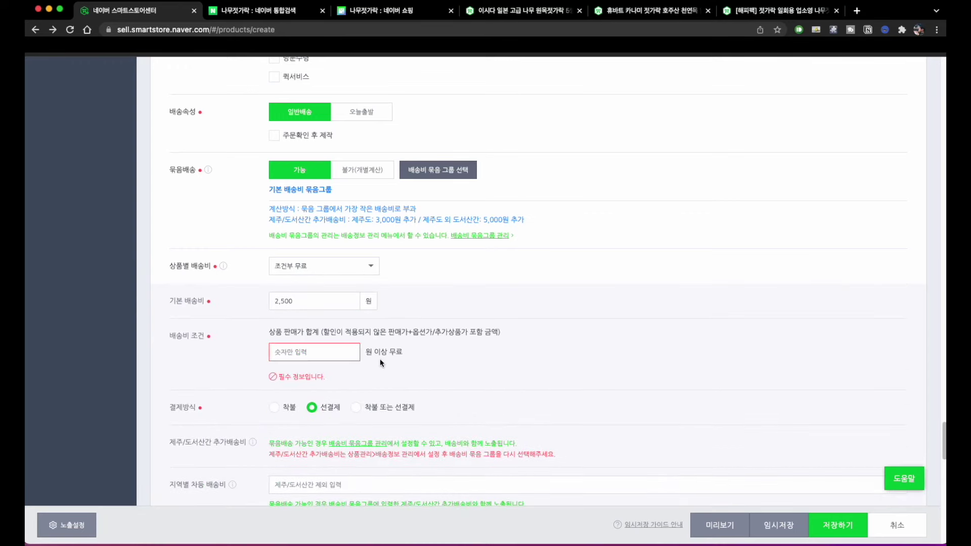
left_click(328, 358)
type("500000")
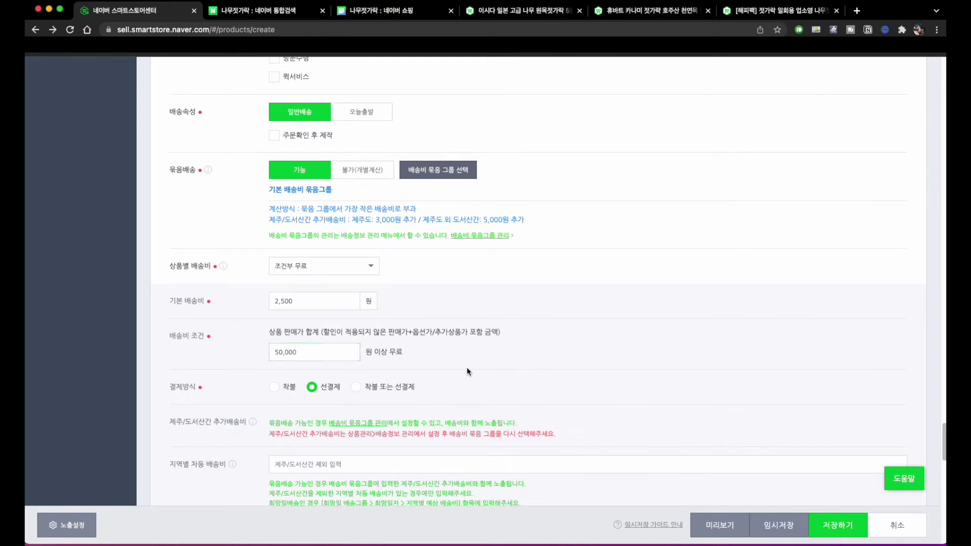
left_click(466, 368)
left_click(303, 355)
Step: Set the 상품별 배송비 type to 수량별 and try repeating the base fee every 100, 200 and 1 items
left_click(314, 266)
left_click(311, 333)
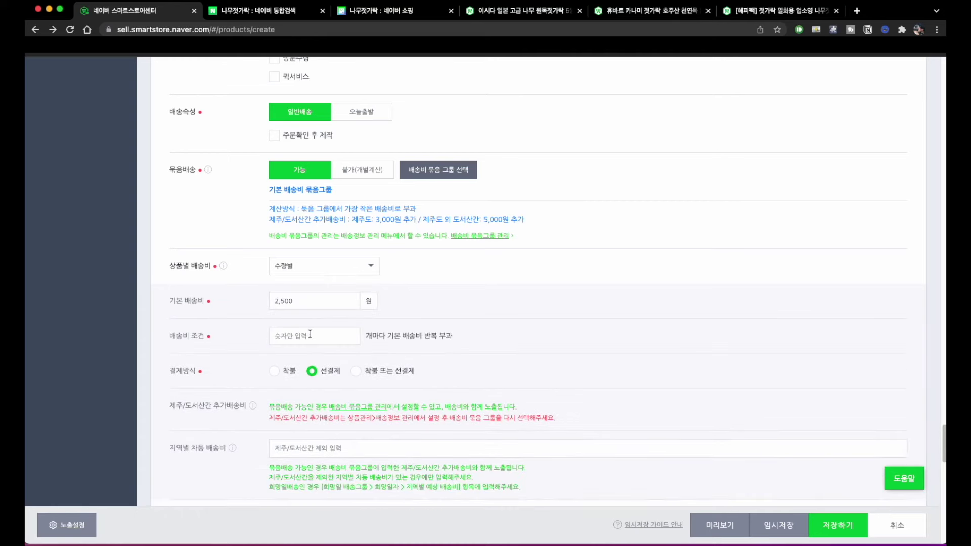
left_click(310, 334)
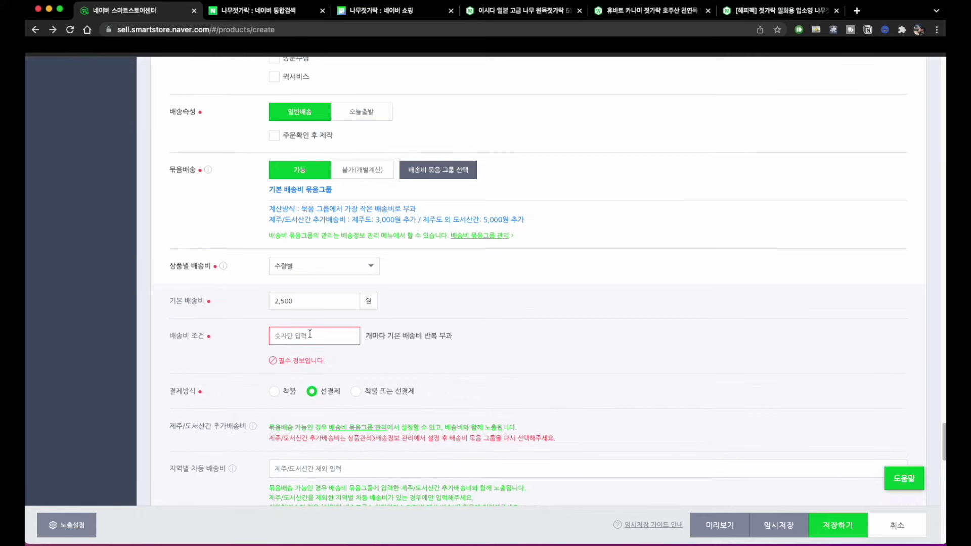
type("100")
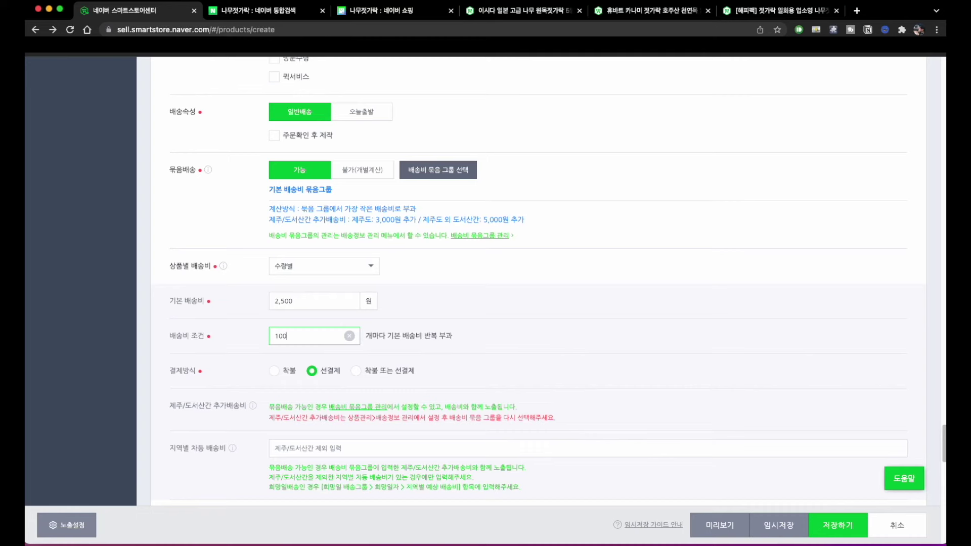
key("super+a")
type("200")
key("super+a")
type("1")
left_click(438, 322)
Step: Set the 상품별 배송비 type to 구간별 and try the 3구간 and 2구간 conditions
left_click(299, 266)
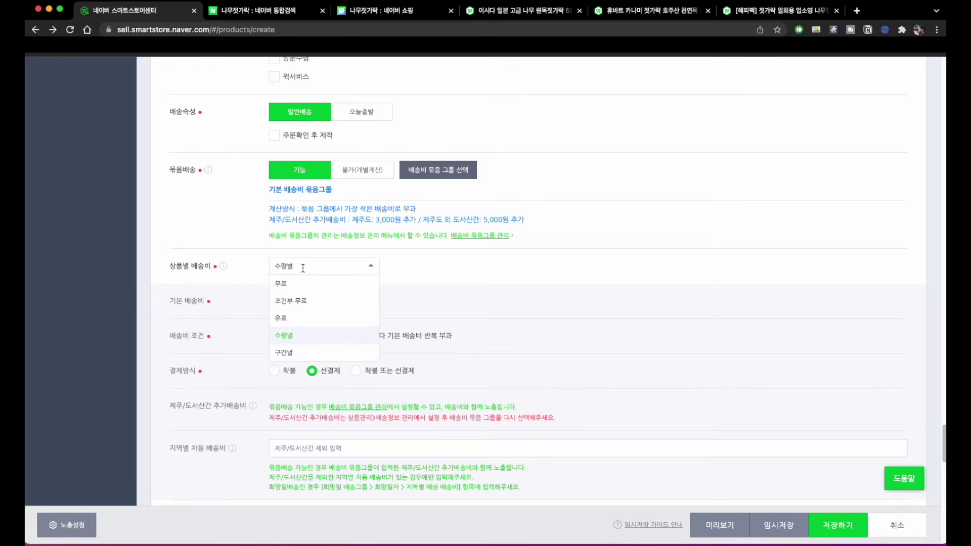
left_click(299, 352)
scroll(319, 347, "down", 2)
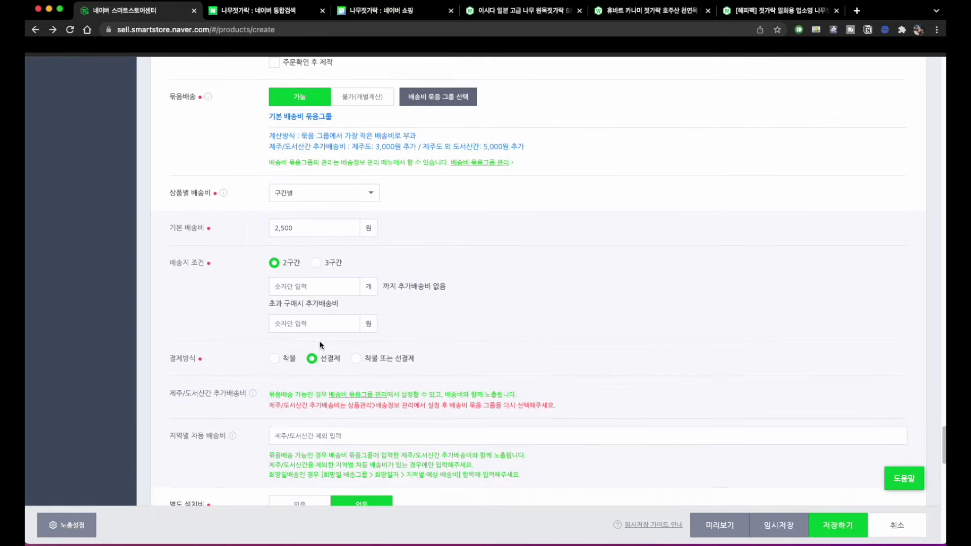
left_click(316, 262)
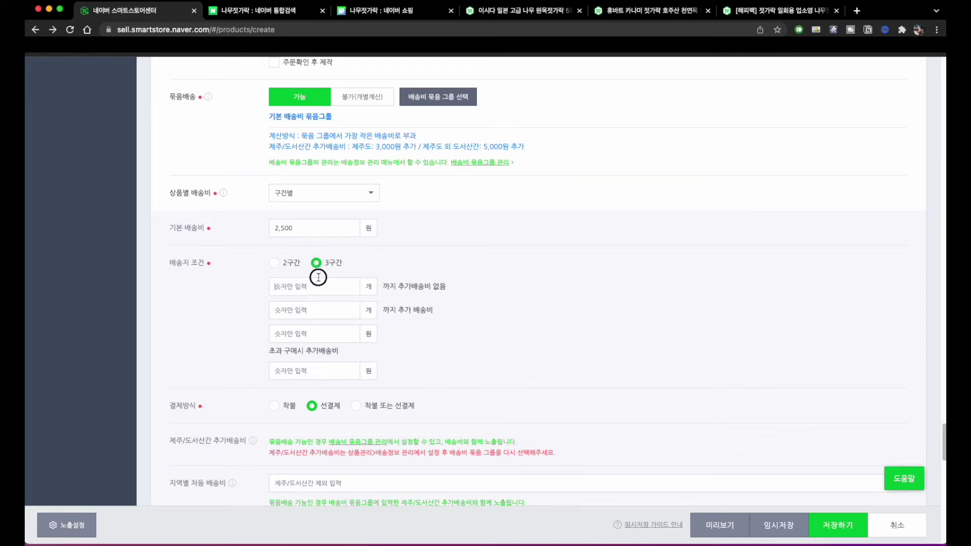
left_click(275, 264)
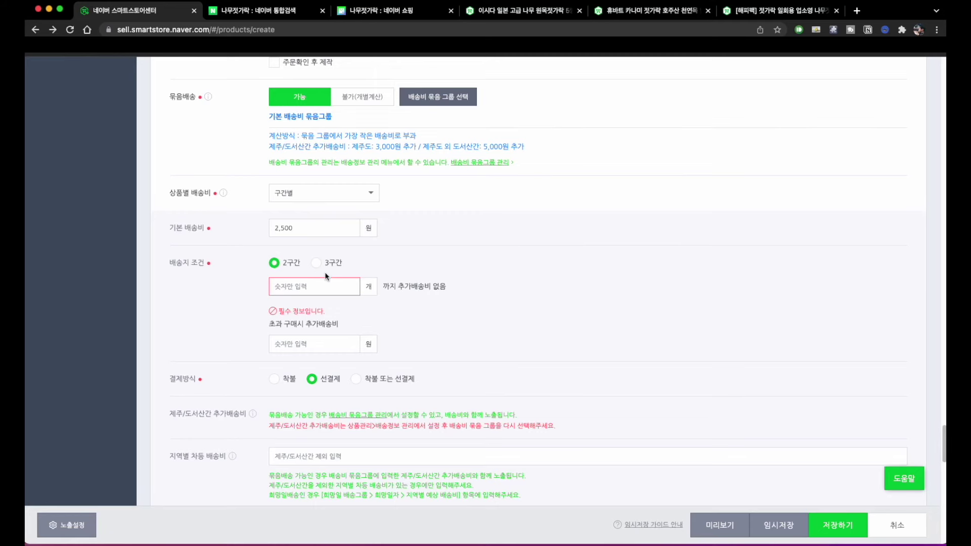
Step: Set the 상품별 배송비 type to 유료
left_click(309, 197)
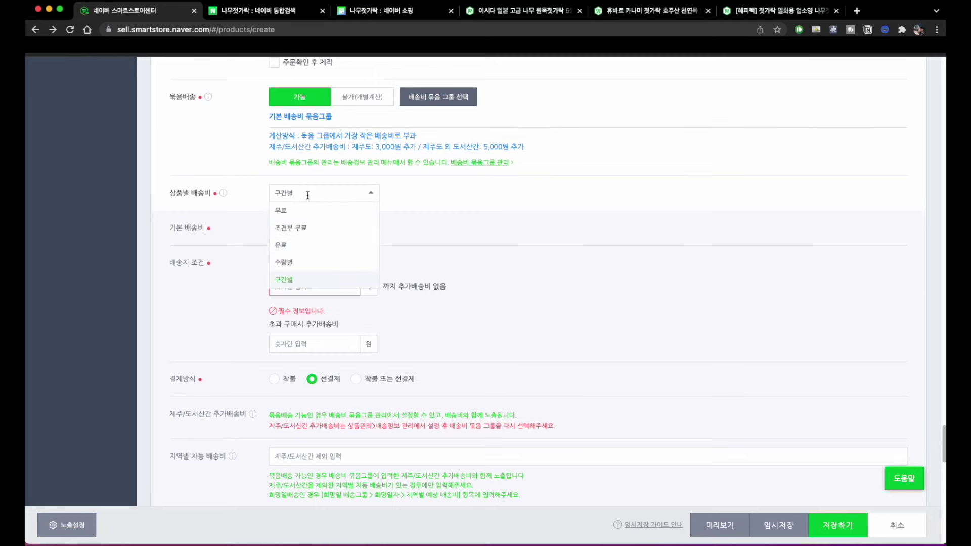
left_click(290, 246)
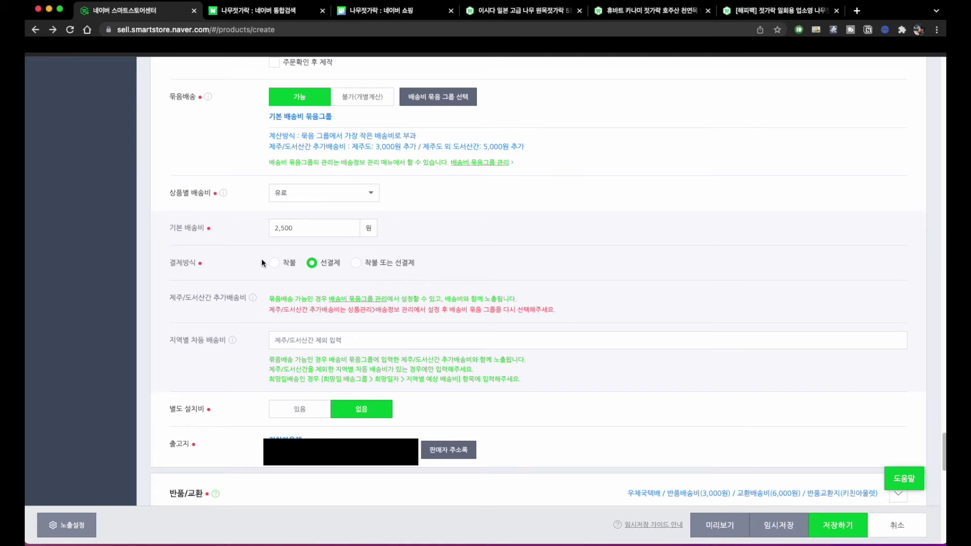
scroll(262, 259, "down", 1)
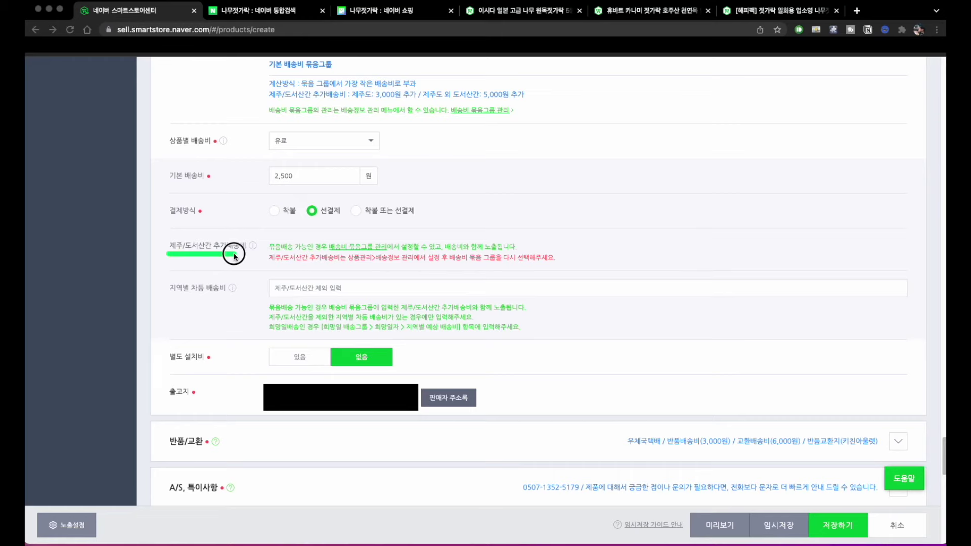
Step: Open the 배송비 묶음그룹 관리 page, examine each group's 권역2 and 권역3 surcharges, and return to the product registration form
left_click(348, 252)
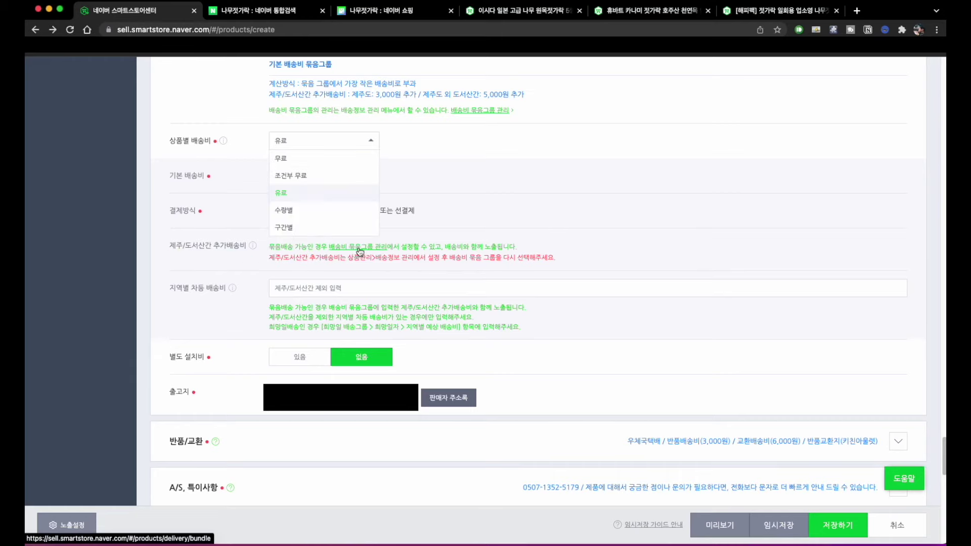
left_click(354, 247)
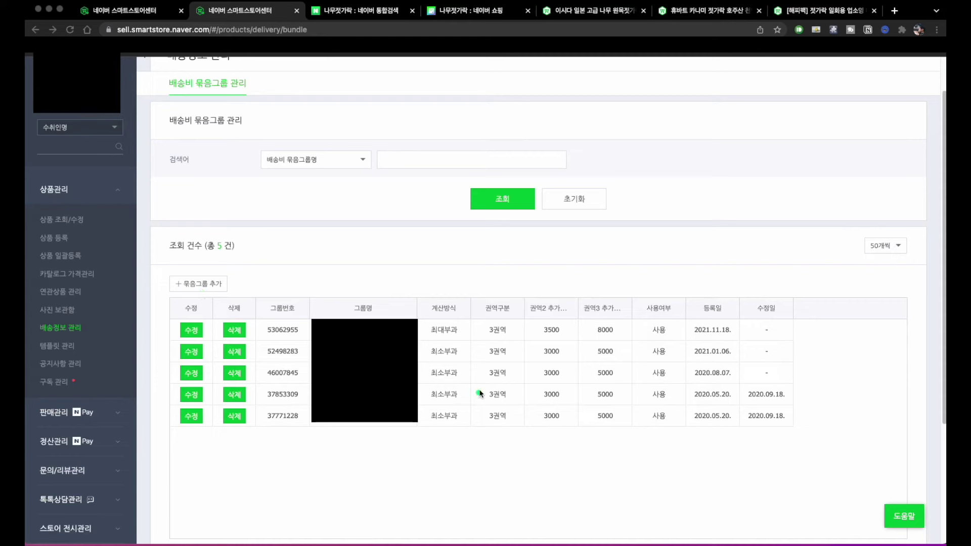
mouse_move(518, 319)
left_mouse_down()
mouse_move(487, 402)
mouse_move(516, 400)
mouse_move(511, 314)
left_mouse_up()
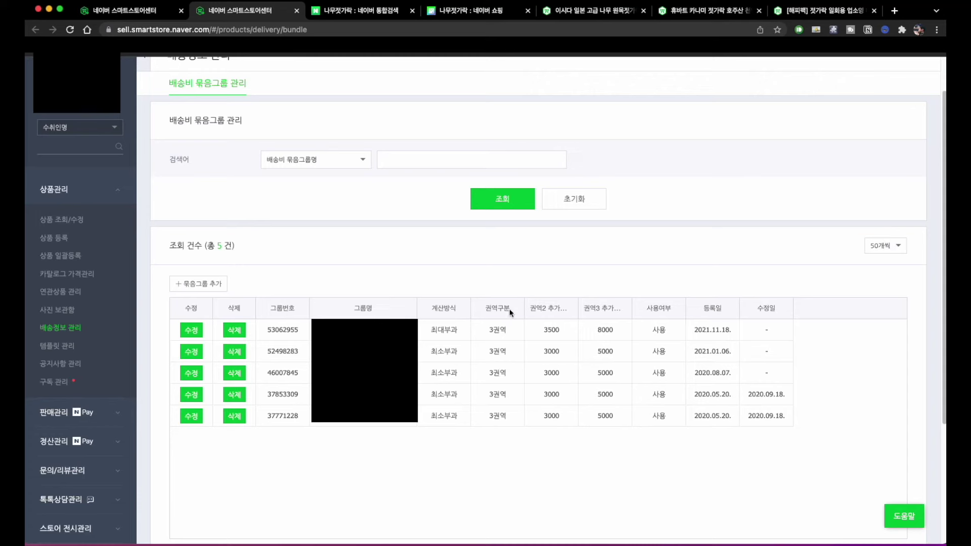
left_click(564, 331)
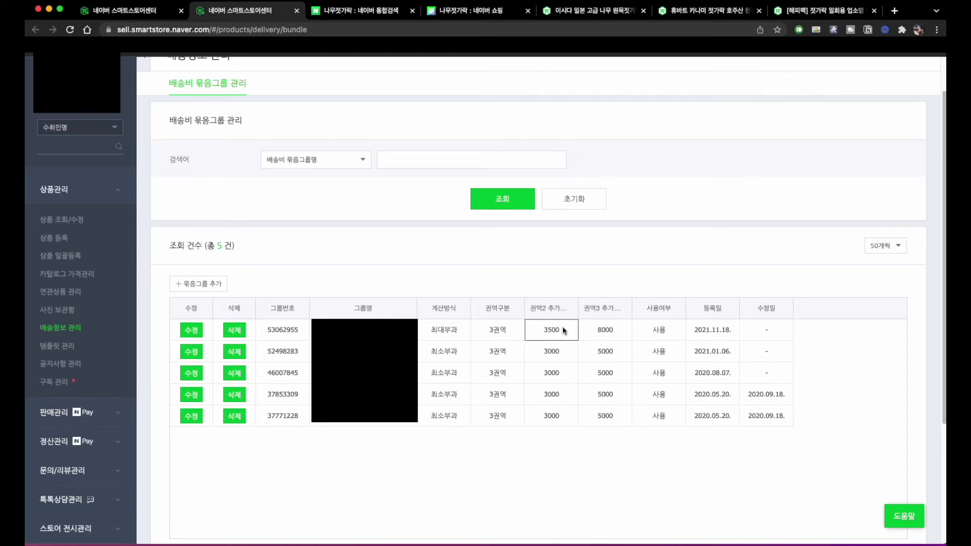
left_click(553, 356)
left_click(602, 356)
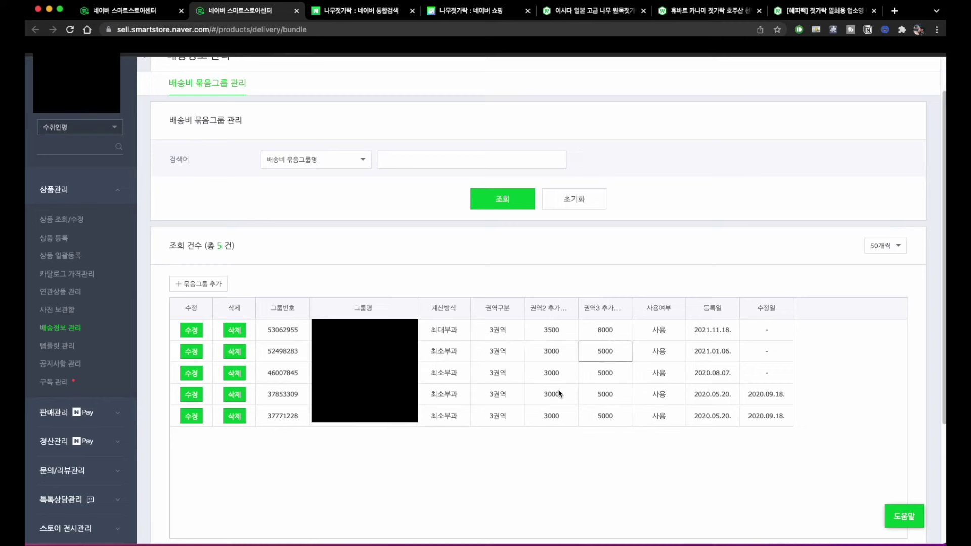
left_click(557, 343)
left_click(612, 342)
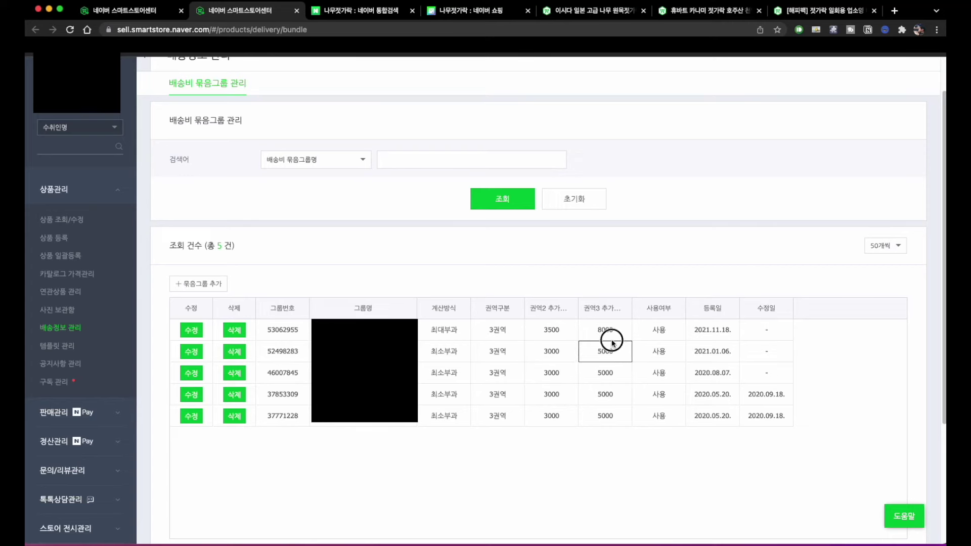
left_click(148, 14)
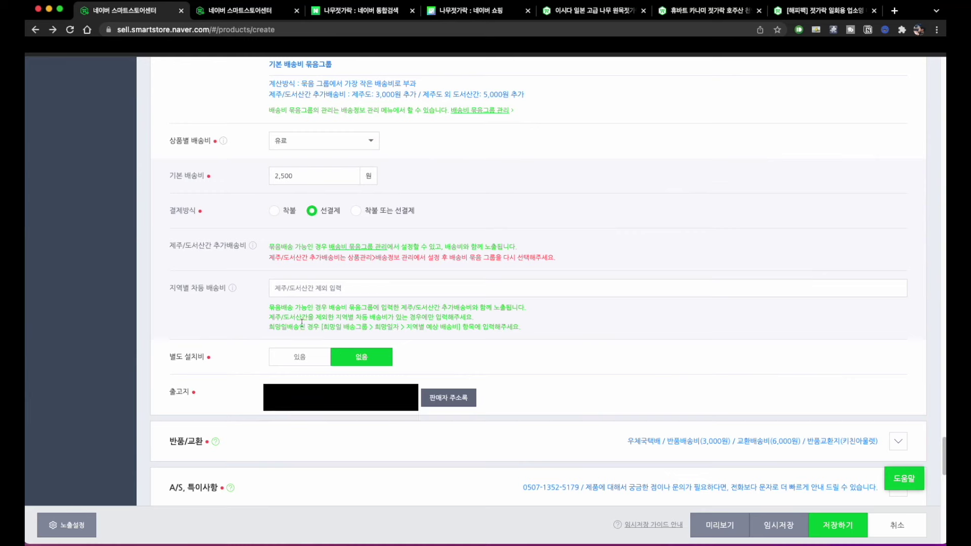
Step: Review the Jeju and remote-island surcharges, the 지역별 차등 배송비 and 출고지 entries, and the applied shipping bundle group
left_click(314, 287)
left_click_drag(165, 299, 233, 299)
left_click_drag(165, 252, 255, 252)
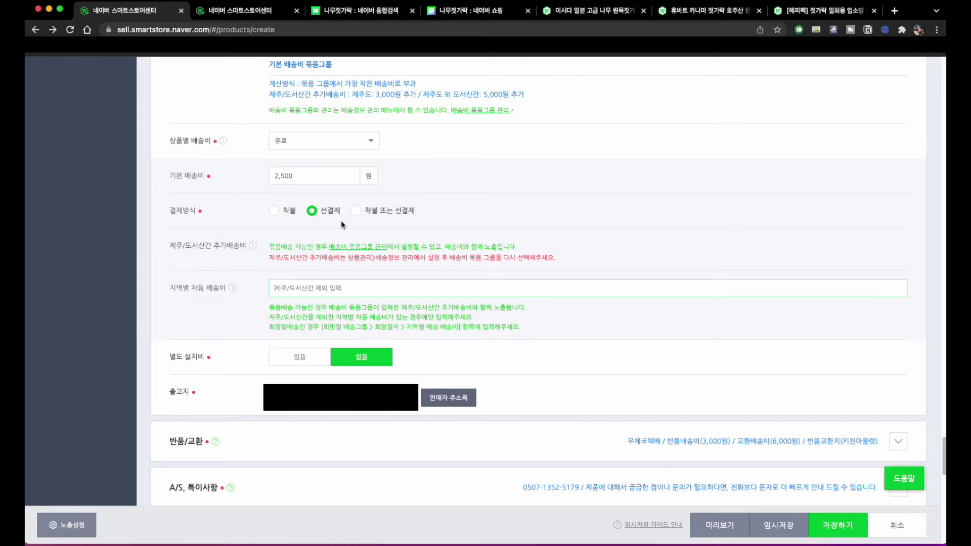
scroll(341, 221, "up", 2)
scroll(341, 222, "up", 1)
mouse_move(357, 184)
left_mouse_down()
mouse_move(481, 156)
mouse_move(347, 188)
mouse_move(343, 200)
left_mouse_up()
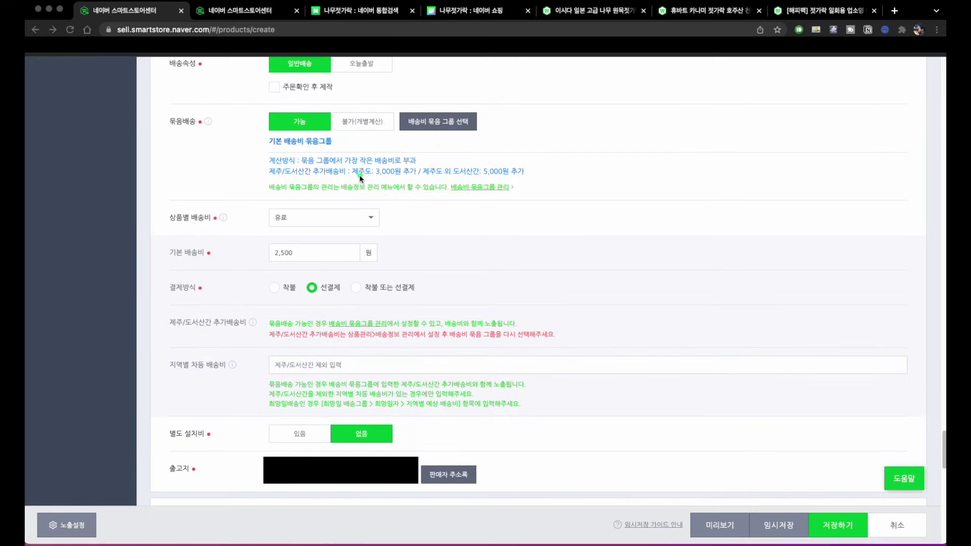
left_click_drag(351, 177, 510, 180)
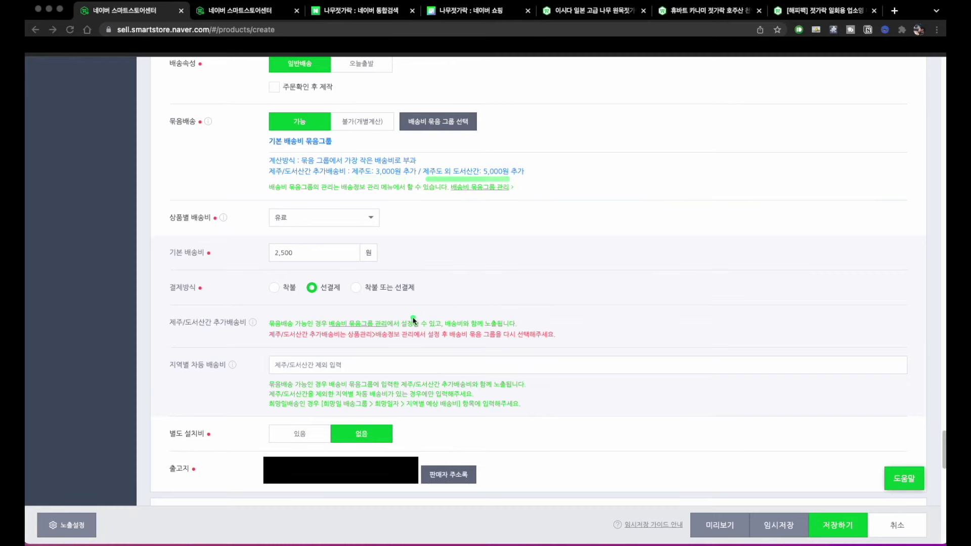
scroll(337, 235, "down", 5)
left_click_drag(262, 278, 405, 249)
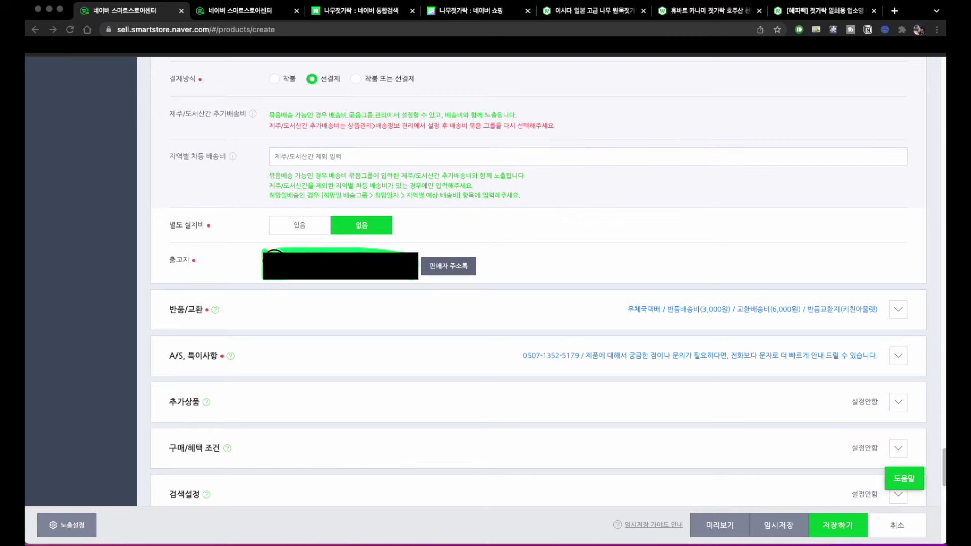
scroll(399, 291, "up", 5)
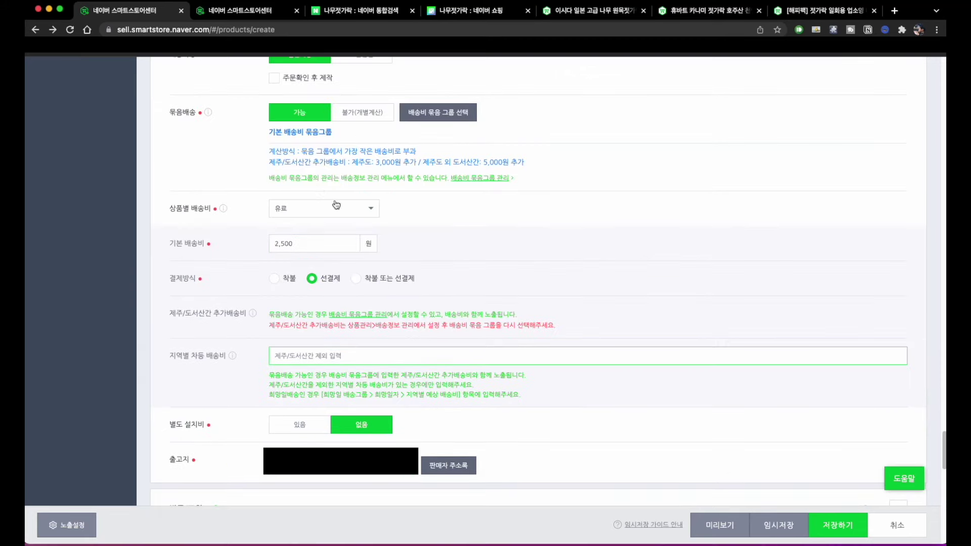
mouse_move(278, 161)
left_mouse_down()
mouse_move(256, 139)
mouse_move(263, 195)
left_mouse_up()
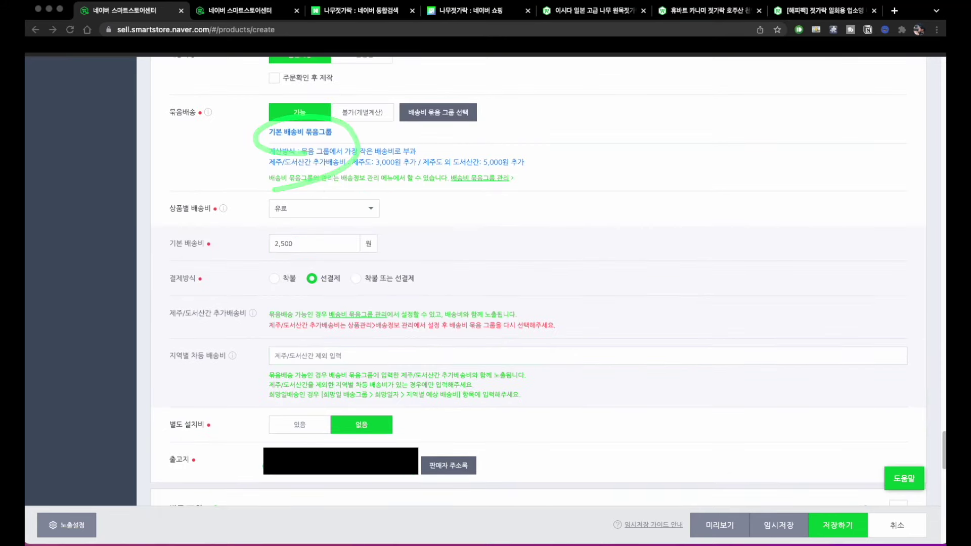
Step: Expand the 반품/교환 and A/S, 특이사항 sections and review the return and exchange fees and the A/S contact details
scroll(506, 278, "down", 7)
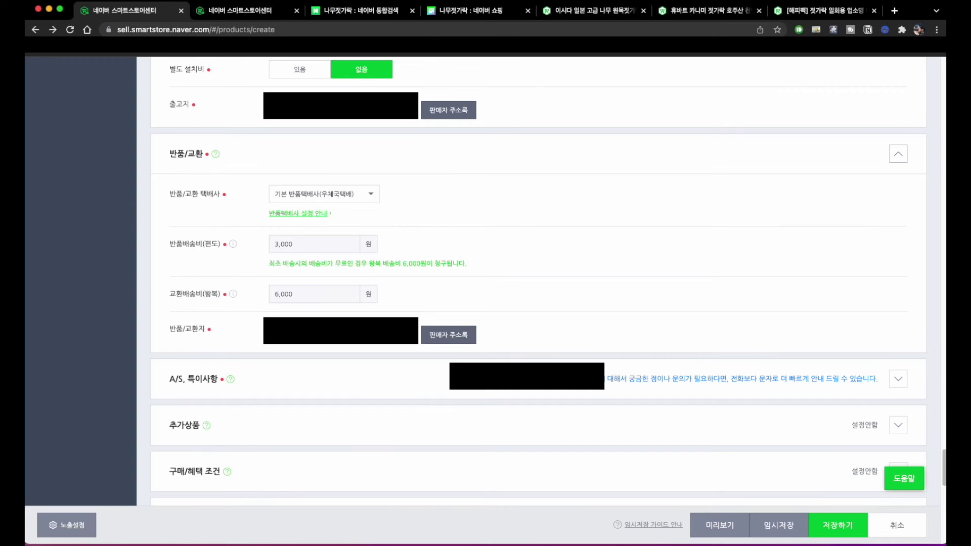
left_click_drag(242, 252, 306, 253)
left_click_drag(253, 302, 324, 302)
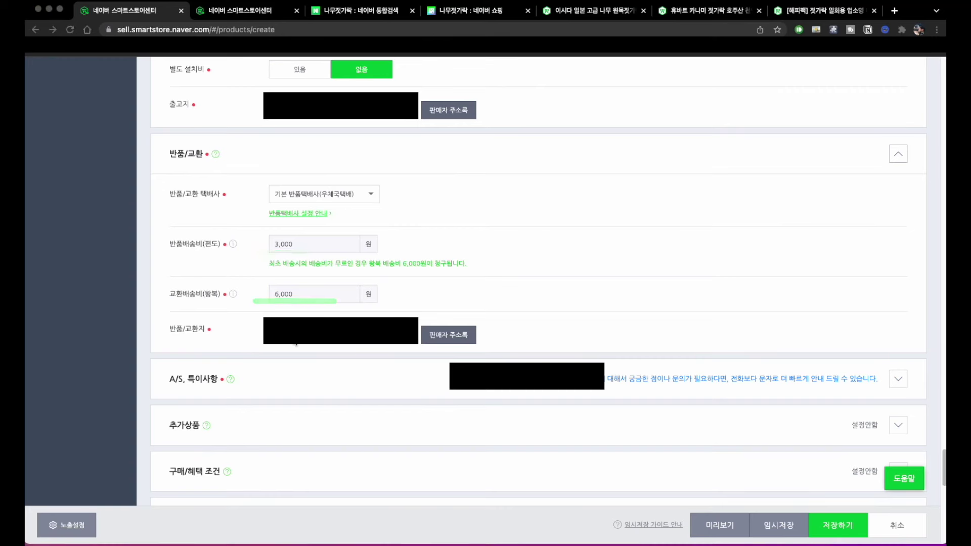
left_click(339, 371)
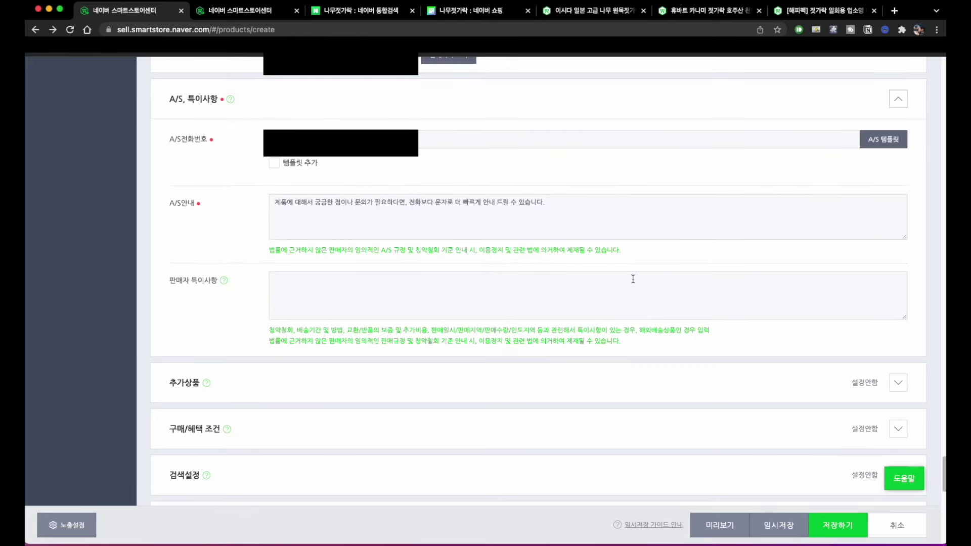
mouse_move(309, 137)
left_mouse_down()
mouse_move(335, 130)
mouse_move(242, 133)
left_mouse_up()
scroll(227, 223, "down", 3)
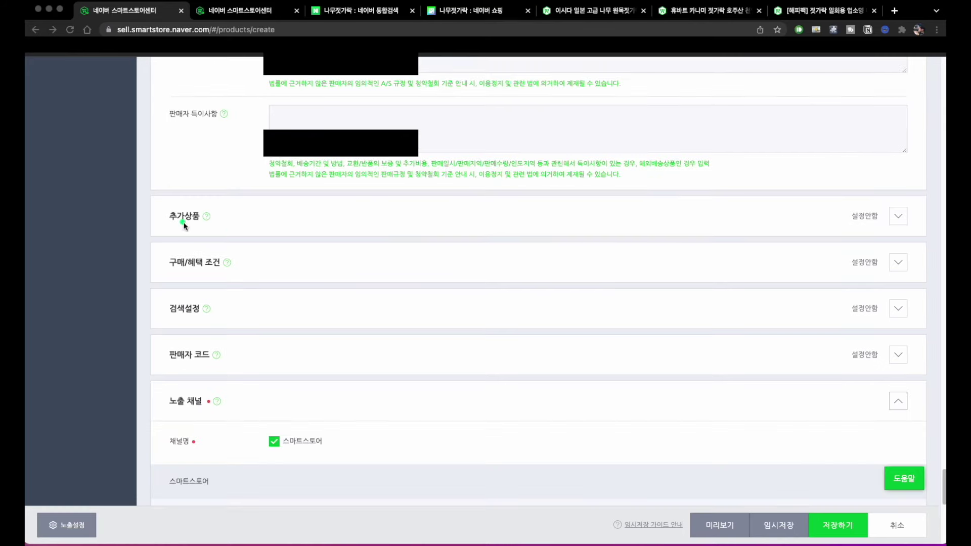
Step: Expand the 추가상품 section with 설정함 selected and enter 숟가락 as the 추가상품명
left_click(253, 230)
scroll(254, 230, "down", 3)
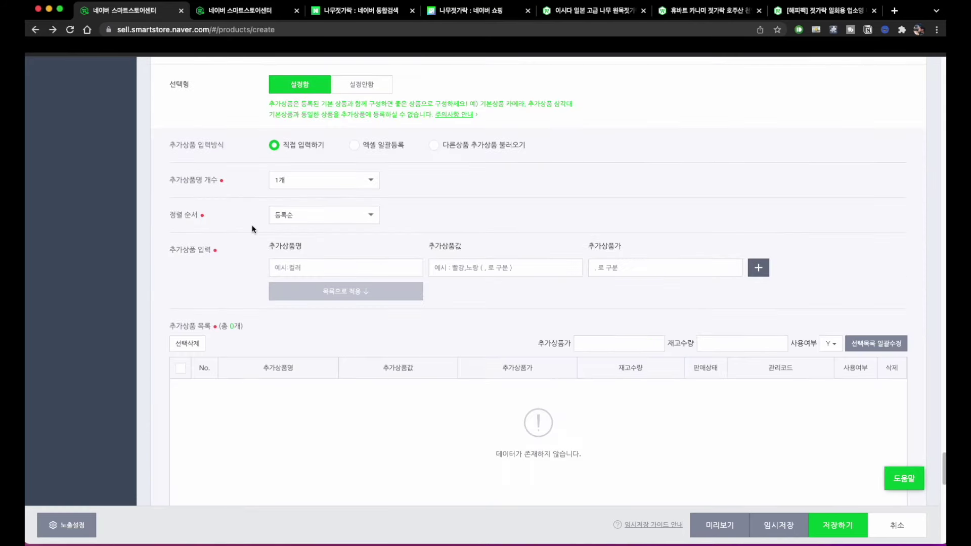
left_click(302, 270)
type("t쉬")
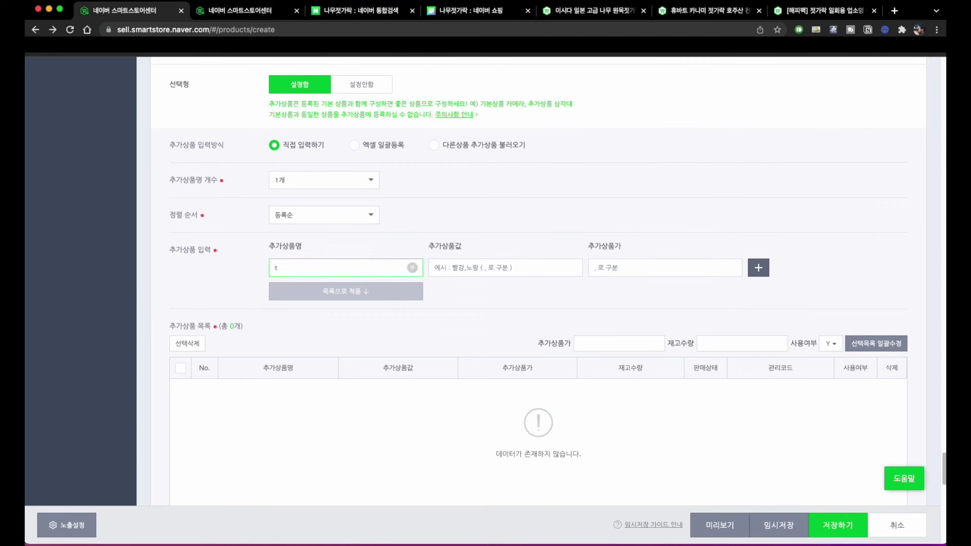
key("BackSpace")
key("BackSpace")
type("숟가락")
Step: Enter 1000 as the 추가상품값 for 숟가락
left_click(516, 265)
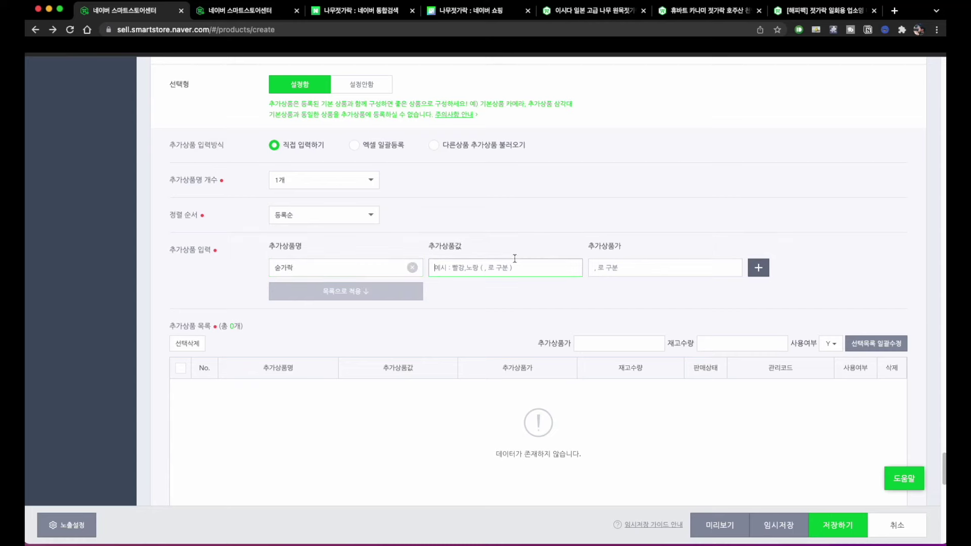
type("1000")
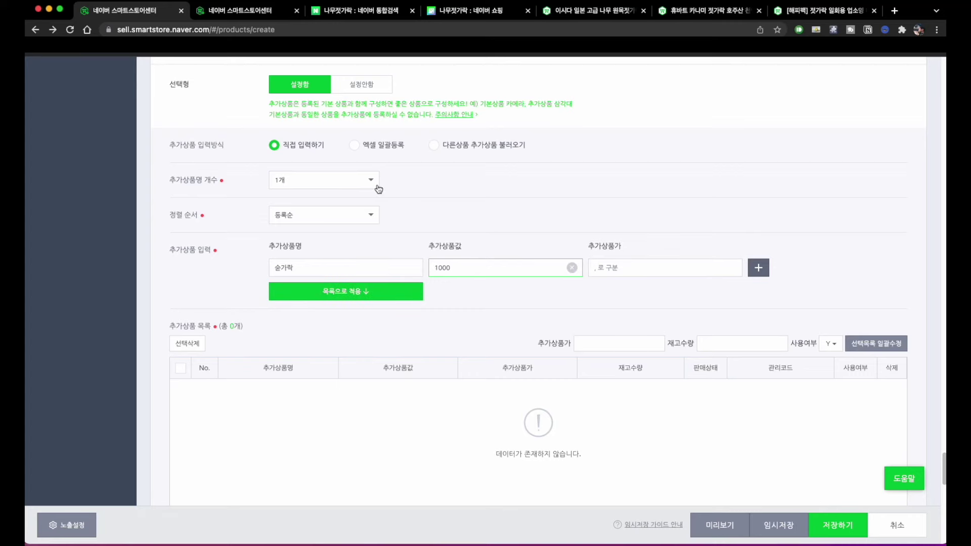
double_click(465, 266)
Step: Open the 주의사항 안내 notice on additional products, read its registration criteria and violation example, and close it
left_click(462, 115)
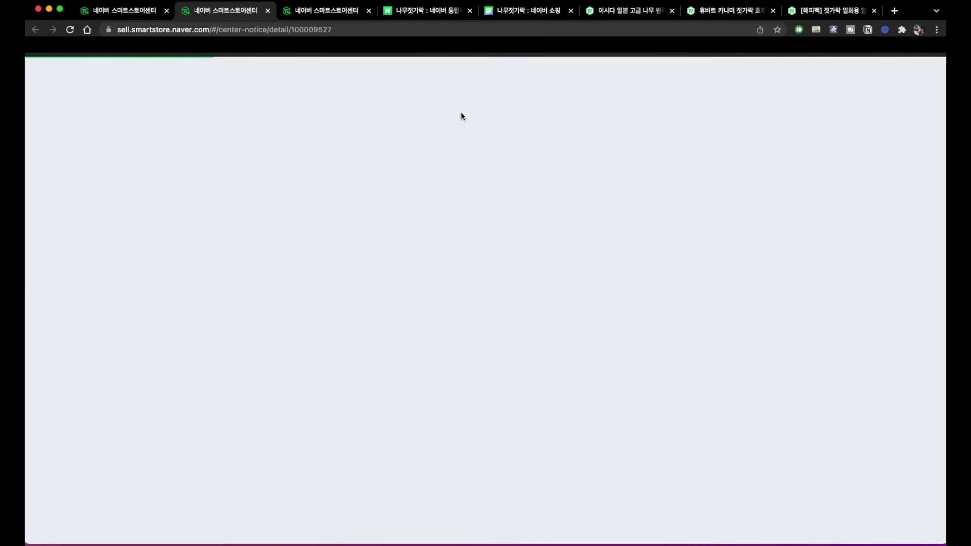
scroll(395, 281, "down", 6)
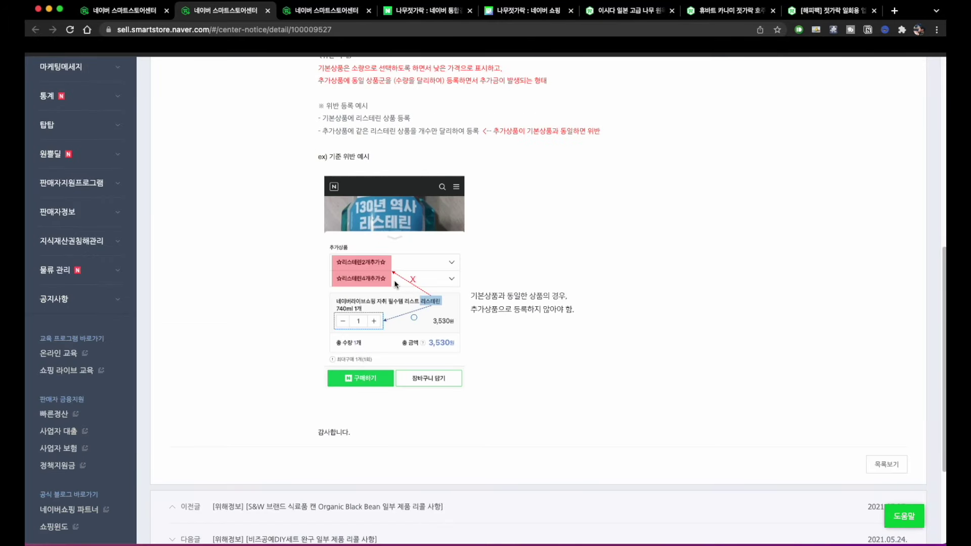
scroll(396, 284, "down", 2)
scroll(396, 284, "down", 1)
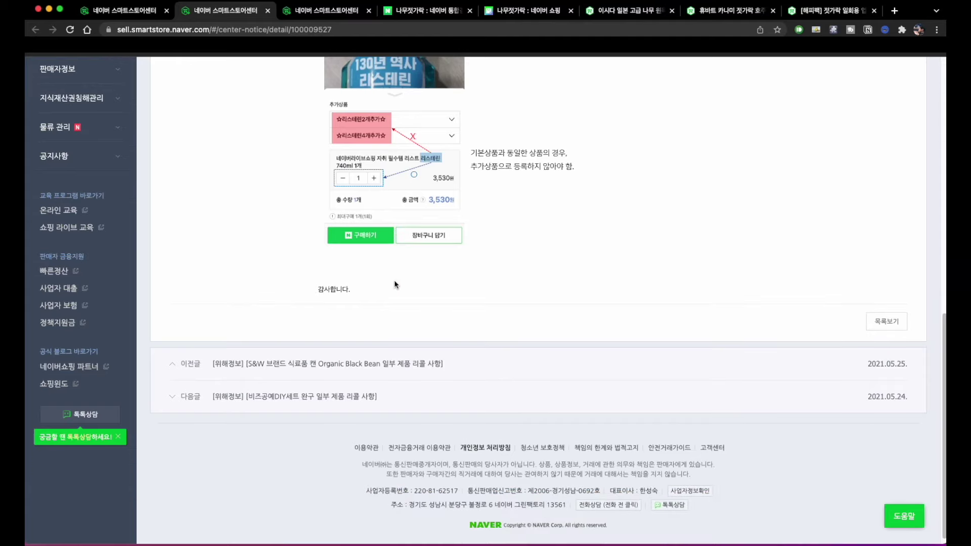
scroll(357, 368, "up", 15)
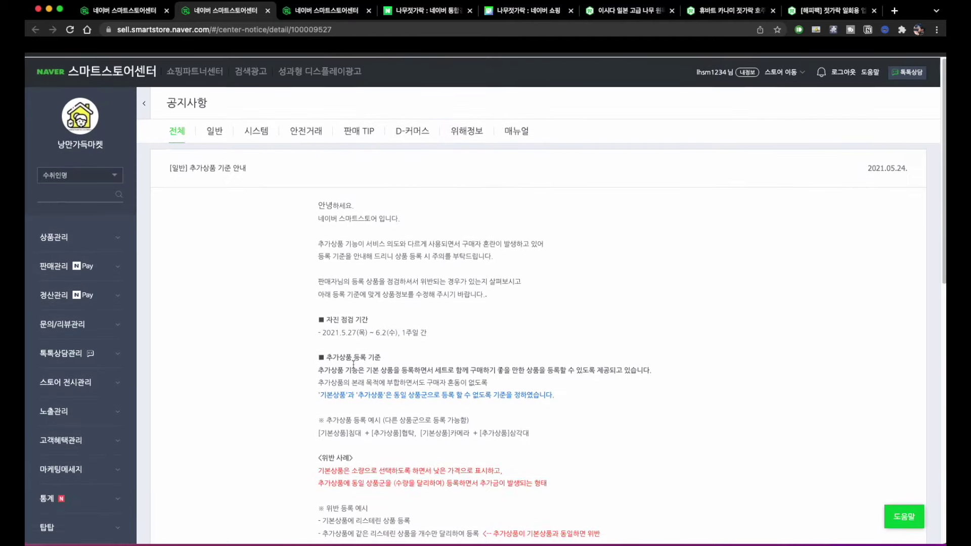
key("super+w")
Step: Clear the 추가상품값 entry for 숟가락 and return to its 추가상품명
left_click(617, 273)
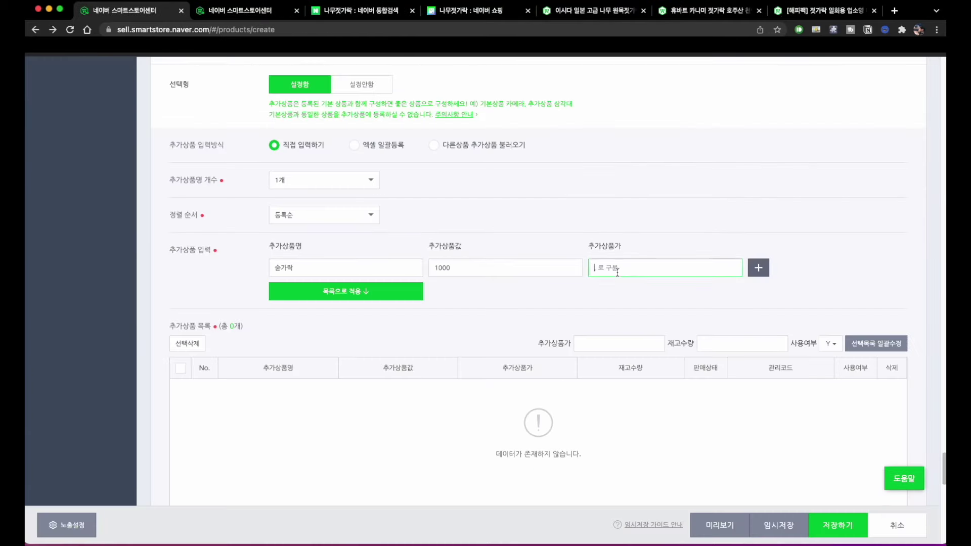
left_click(492, 268)
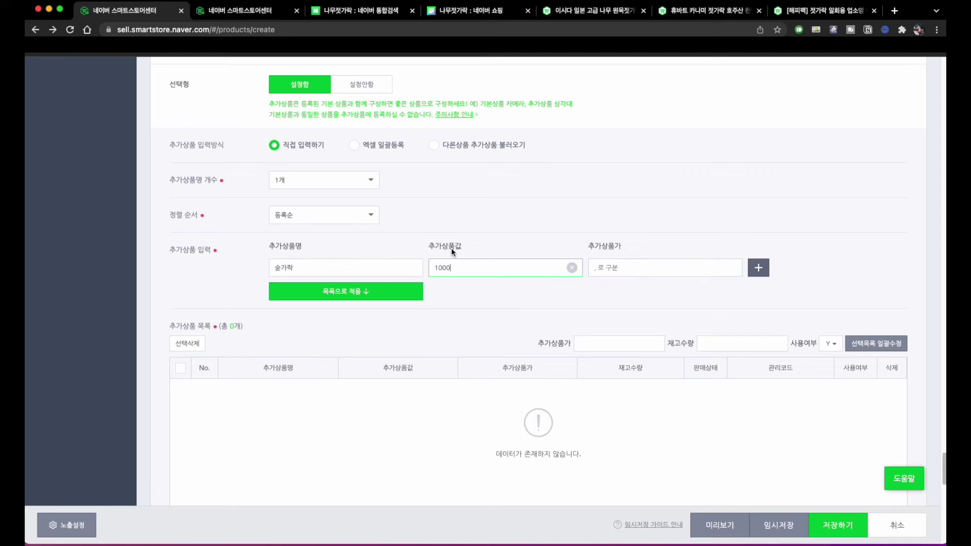
key("super+a")
key("BackSpace")
left_click(360, 272)
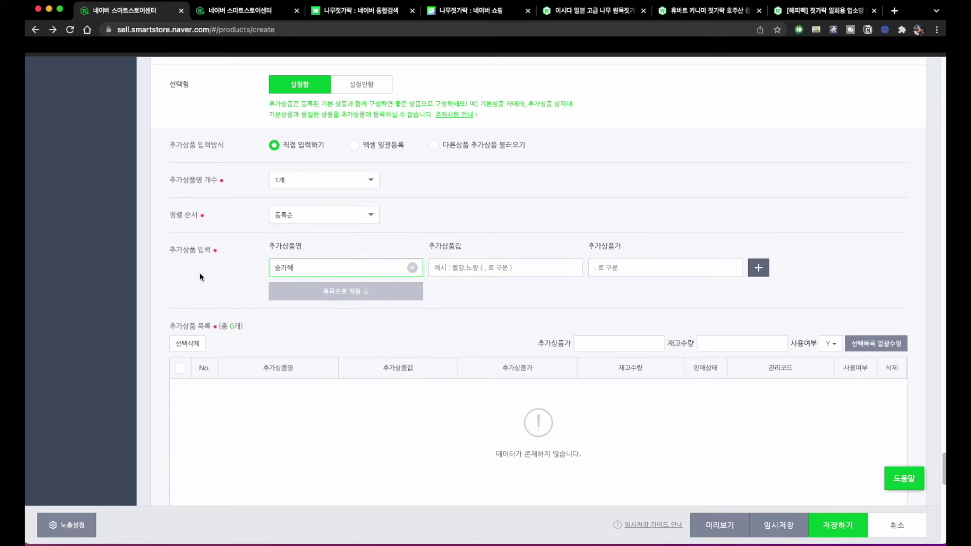
Step: Add an additional product to the list with 추가상품명 추가 상품, 추가상품값 우드숟가락 and 추가상품가 2000
key("BackSpace")
key("BackSpace")
key("BackSpace")
type("추가 상품")
left_click(500, 273)
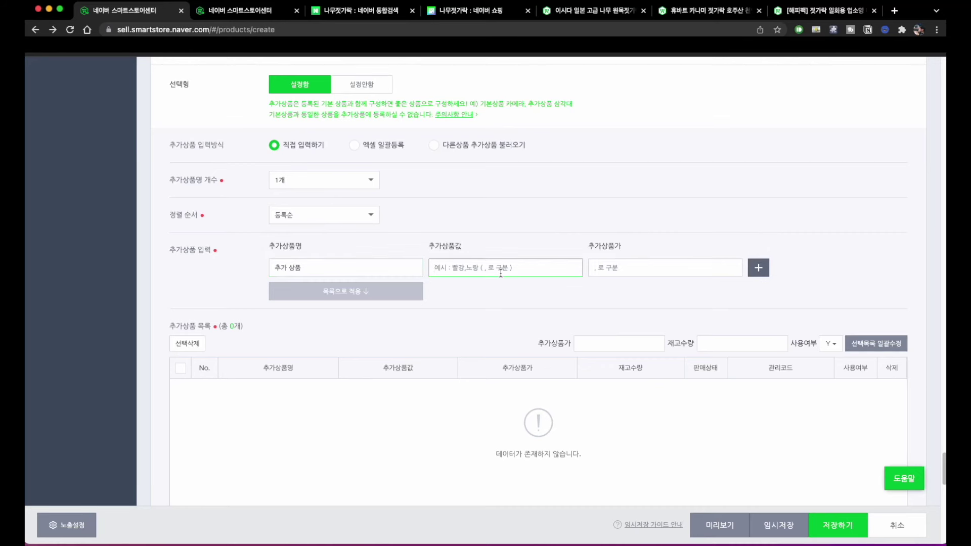
type("숟가락")
type("우드")
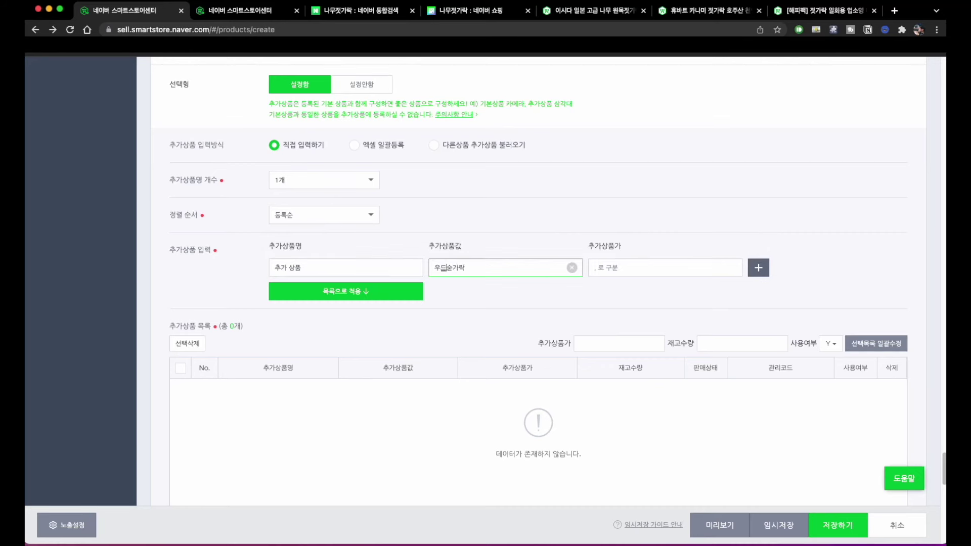
left_click(629, 273)
type("2000")
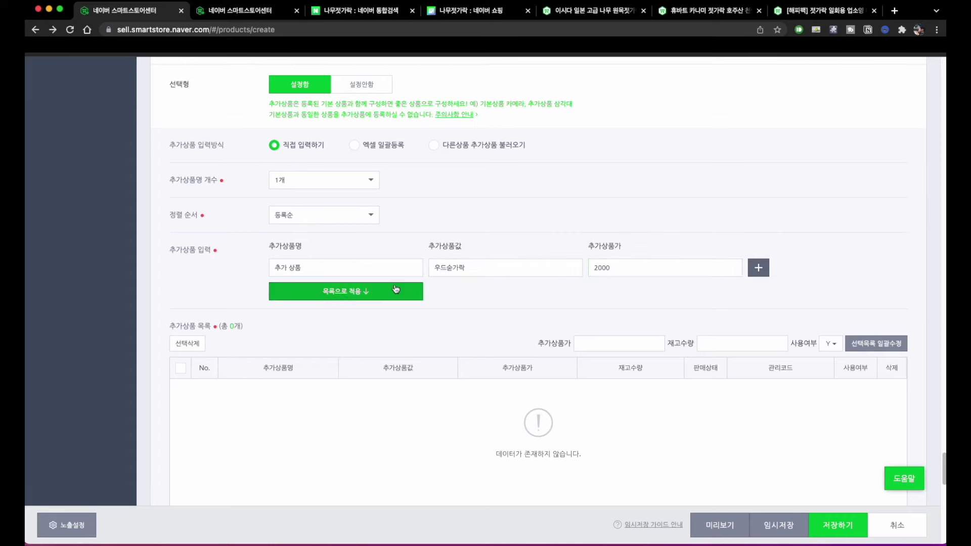
left_click(394, 302)
Step: Set the 재고수량 of the 우드숟가락 additional product to 9999
scroll(393, 293, "down", 3)
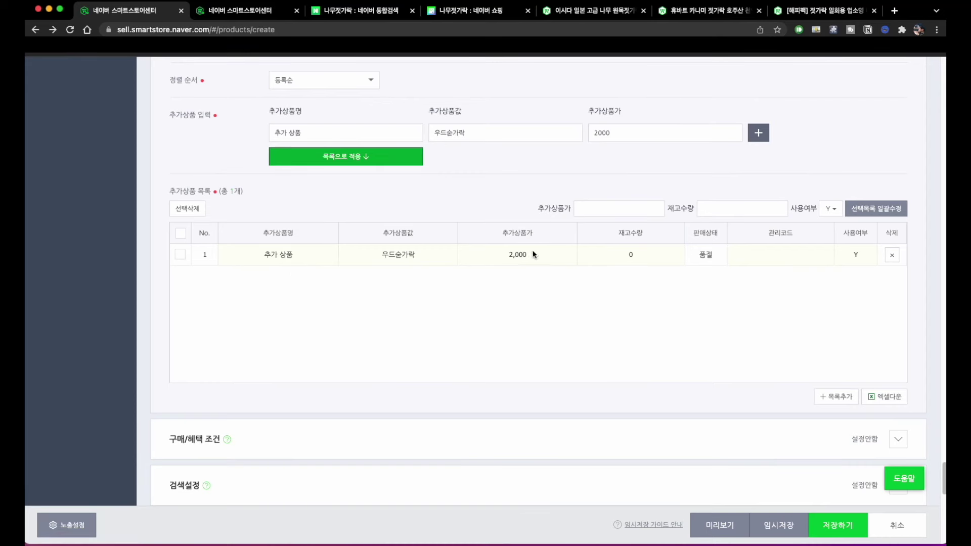
left_click(638, 256)
type("9999")
key("Return")
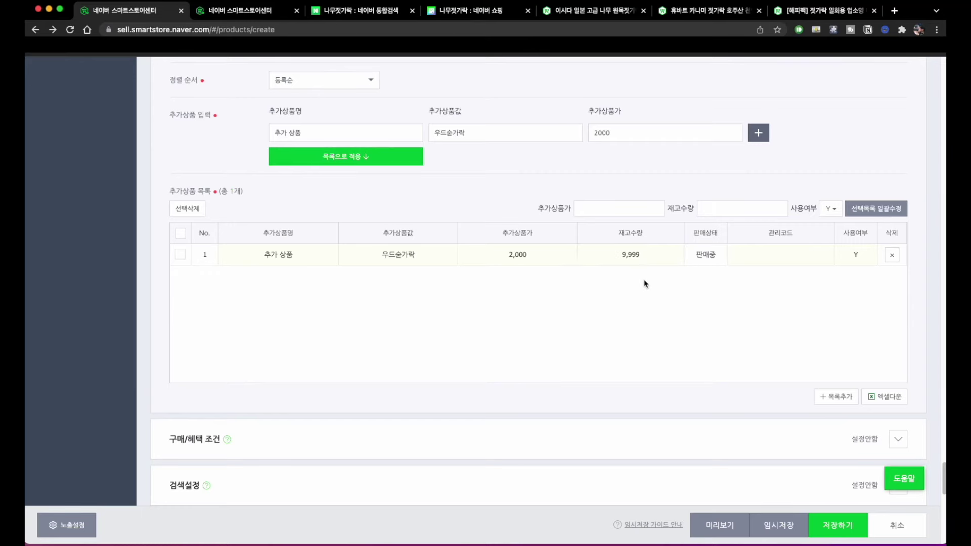
left_click(737, 260)
left_click(316, 353)
Step: Expand the 구매/혜택 조건 section to show its purchase quantity, discount and point settings
left_click(484, 135)
scroll(228, 314, "down", 3)
left_click(282, 338)
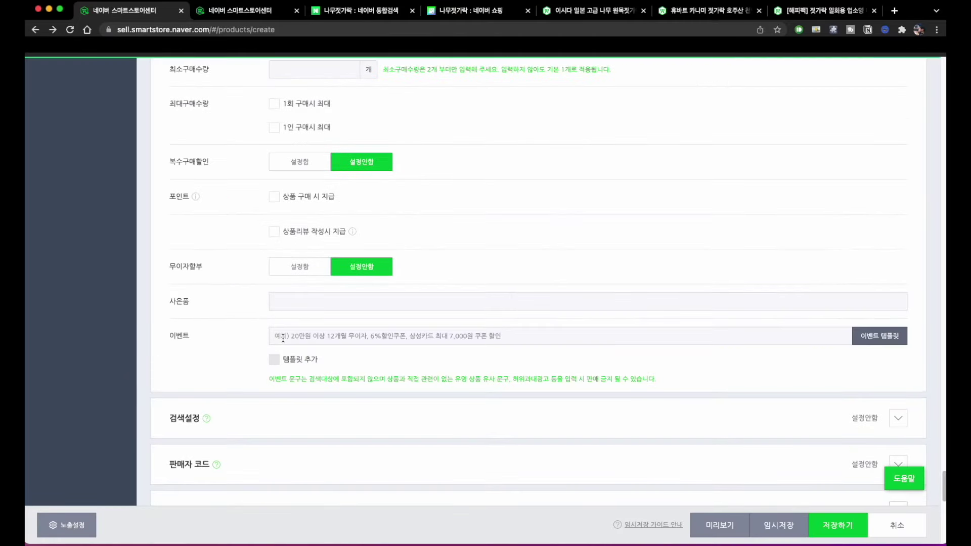
Step: Try 1 as the 최소구매수량 and clear the entry
left_click(289, 155)
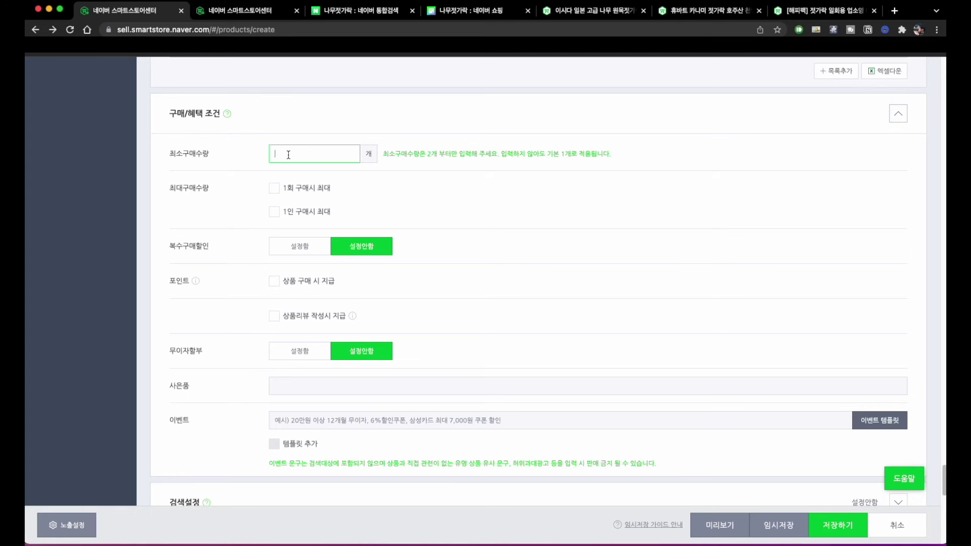
type("1")
left_click_drag(286, 155, 253, 161)
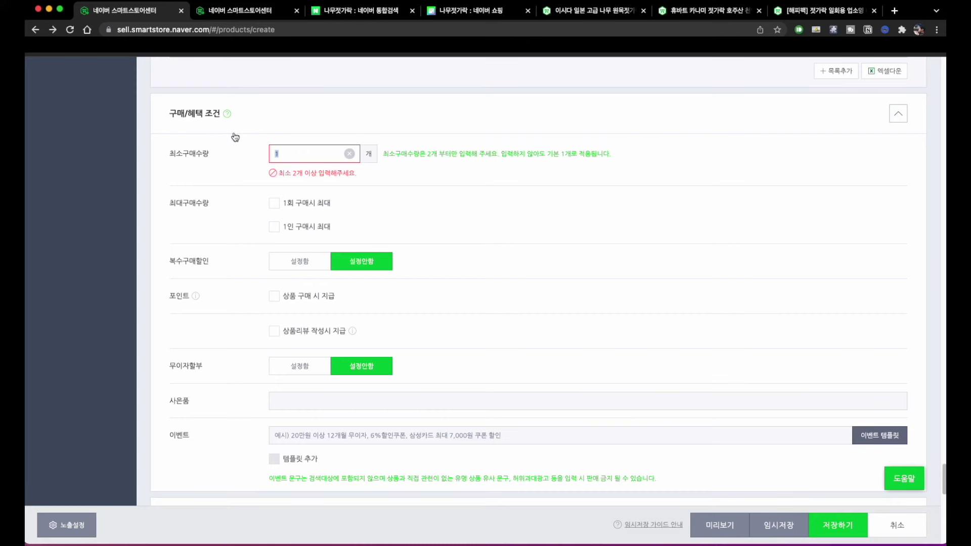
key("BackSpace")
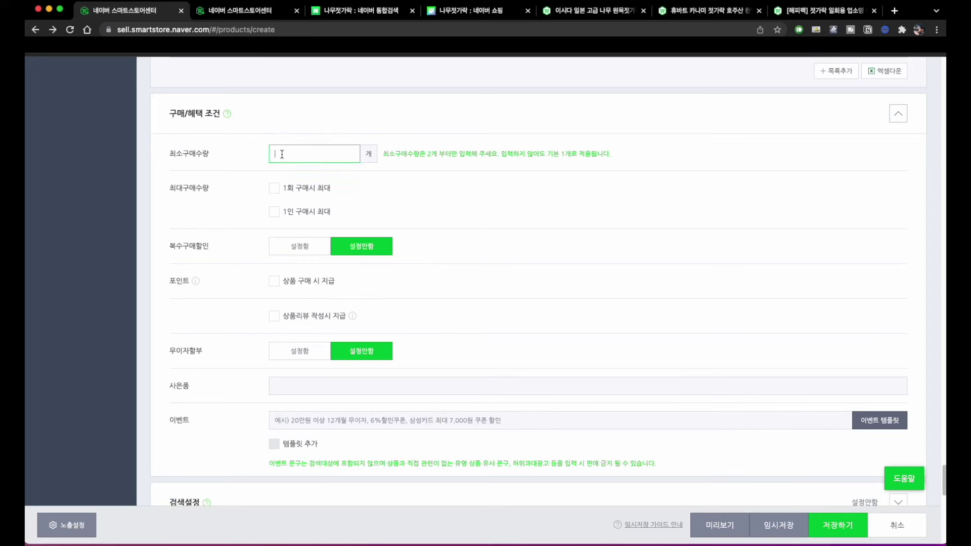
Step: Enable both 최대구매수량 limits, 1회 구매시 최대 and 1인 구매시 최대
mouse_move(436, 164)
left_mouse_down()
mouse_move(445, 140)
mouse_move(440, 170)
mouse_move(618, 161)
left_mouse_up()
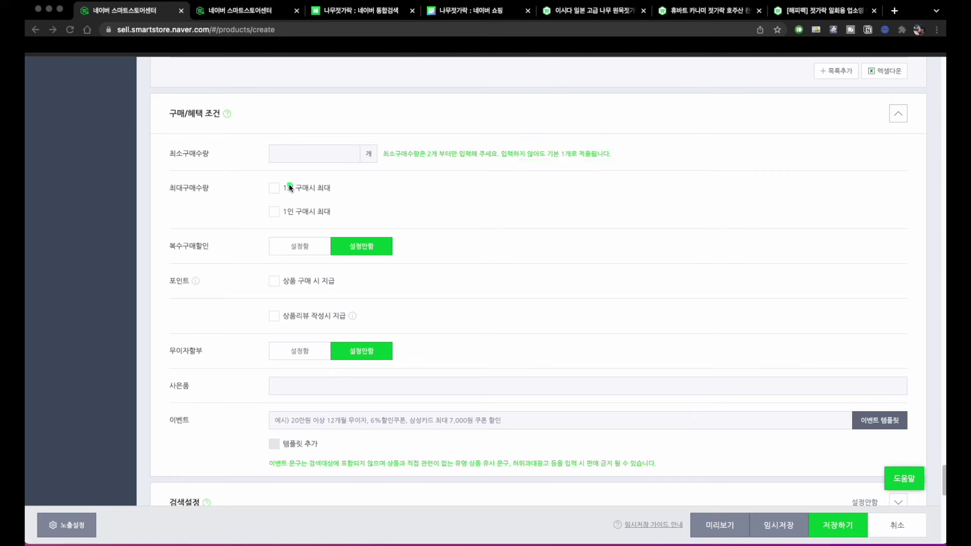
left_click_drag(263, 199, 332, 198)
mouse_move(261, 223)
left_mouse_down()
mouse_move(382, 223)
mouse_move(260, 232)
mouse_move(310, 229)
left_mouse_up()
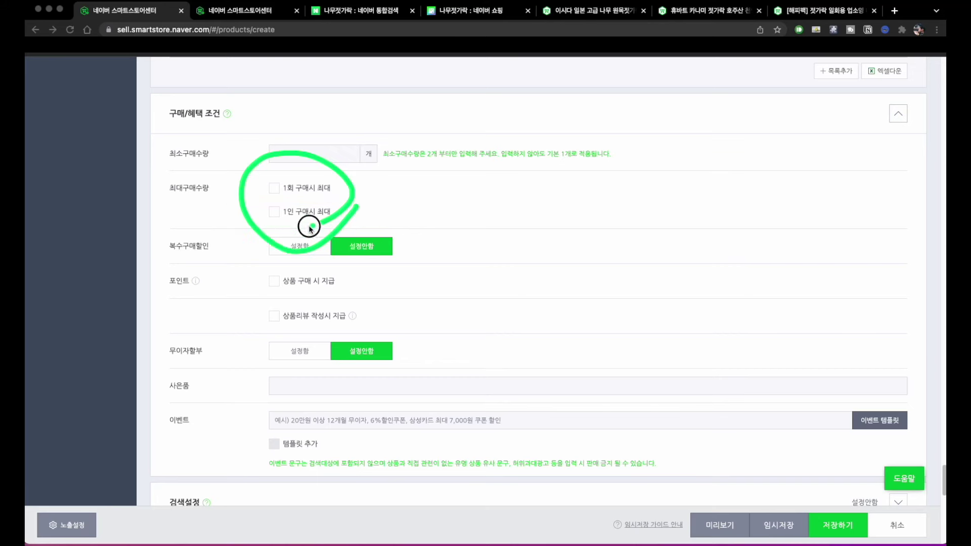
left_click(274, 191)
left_click(372, 188)
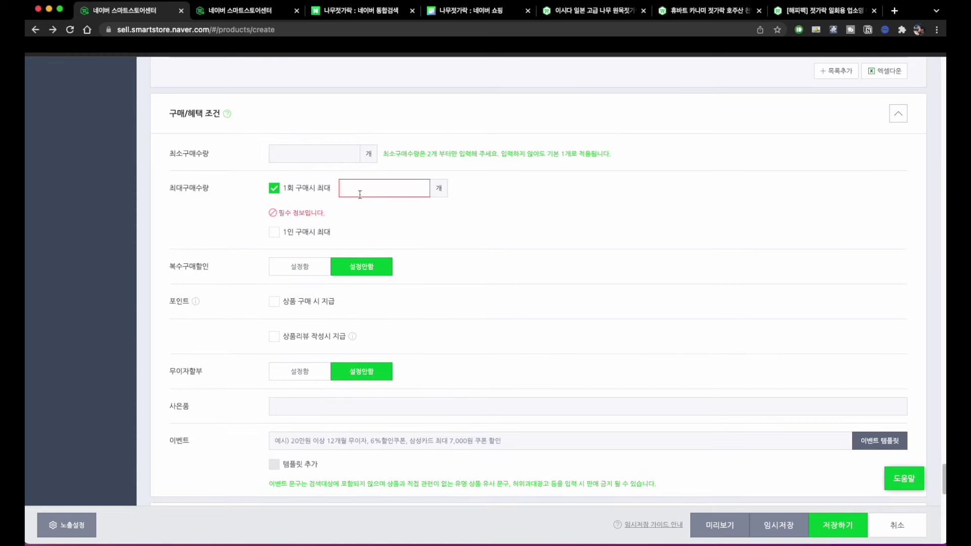
left_click(274, 233)
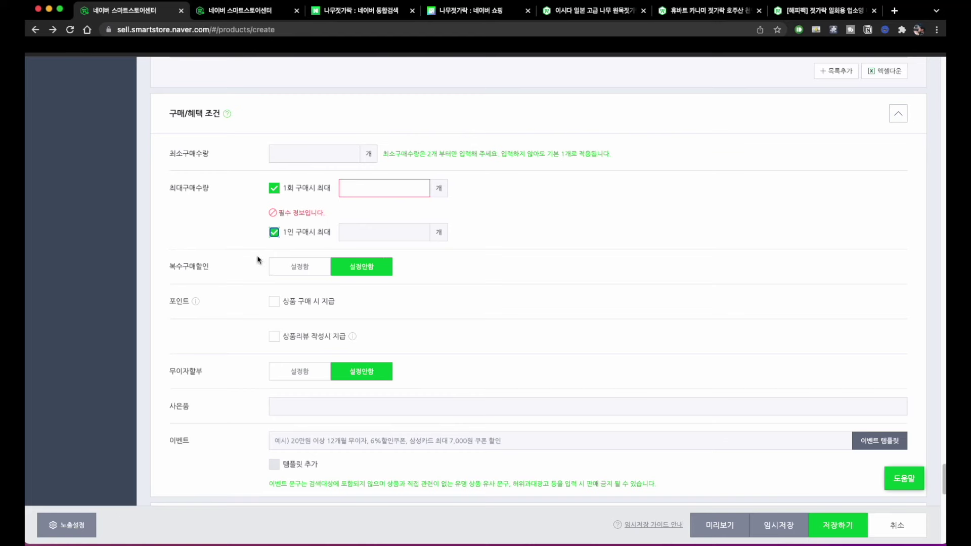
Step: Set 복수구매할인 to 설정함 and review its order condition, discount and 특정 기간만 할인 options
left_click(283, 273)
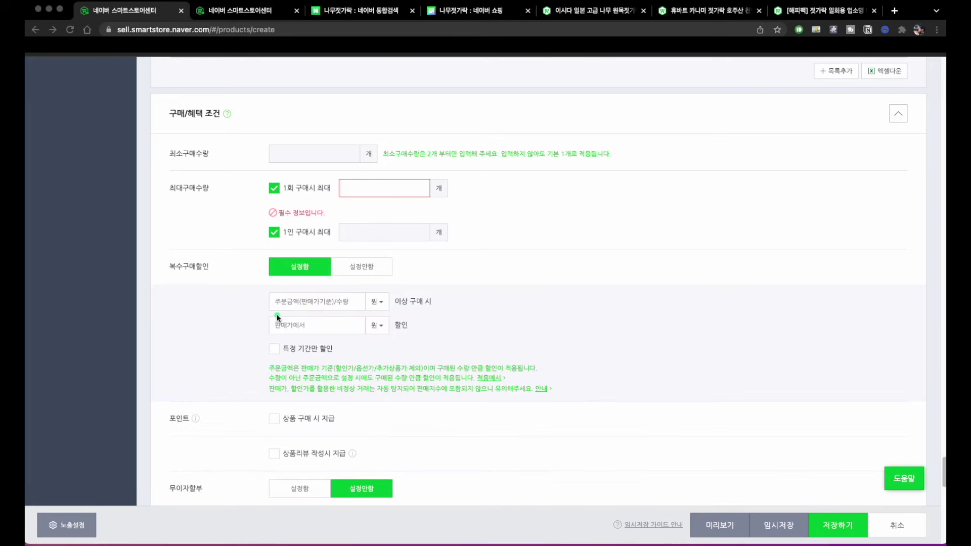
left_click_drag(275, 314, 417, 314)
left_click_drag(278, 340, 424, 339)
left_click_drag(271, 363, 363, 363)
Step: Enable 상품 구매 시 지급 under 포인트 and review its point amount settings
scroll(363, 362, "down", 4)
left_click(283, 251)
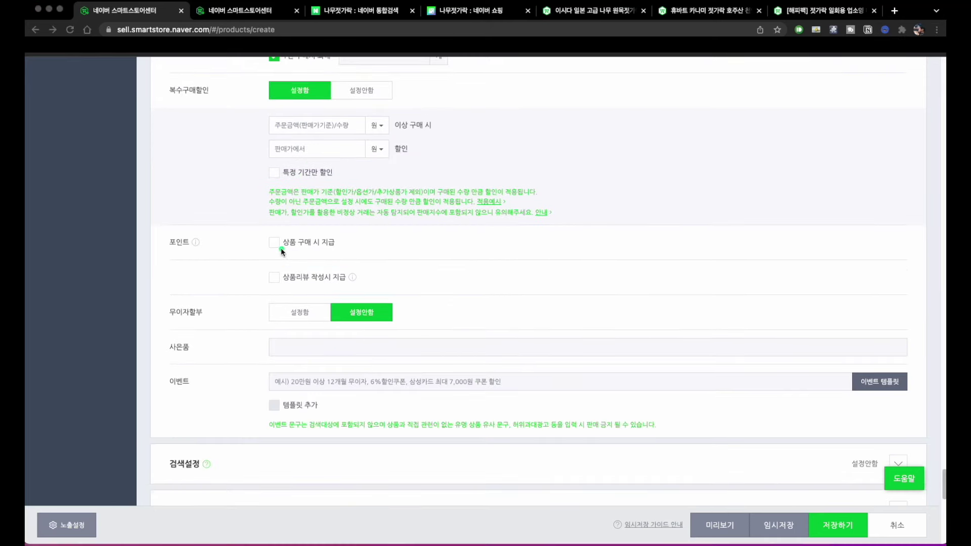
left_click_drag(270, 240, 291, 235)
left_click(273, 243)
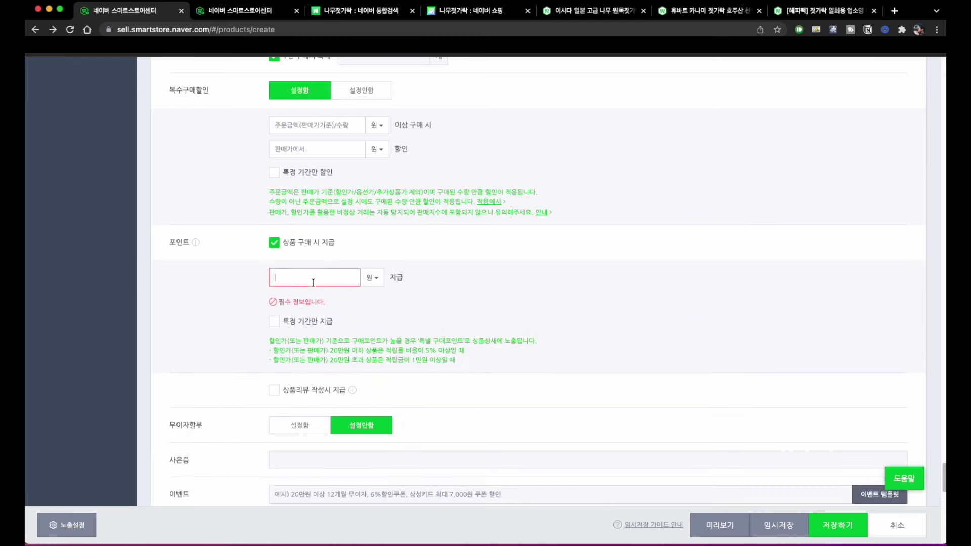
mouse_move(245, 219)
left_mouse_down()
mouse_move(479, 386)
mouse_move(448, 329)
mouse_move(281, 385)
mouse_move(329, 358)
mouse_move(445, 358)
left_mouse_up()
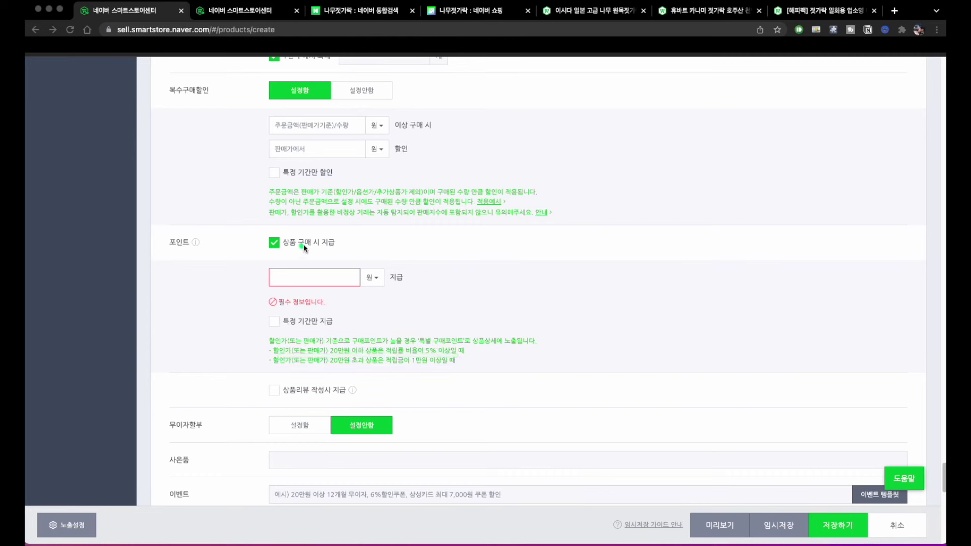
left_click_drag(267, 255, 349, 253)
Step: Enable 상품리뷰 작성시 지급 and set 텍스트 리뷰 작성 to 50원 and 포토/동영상 리뷰 작성 to 100원
left_click(274, 391)
scroll(296, 278, "down", 4)
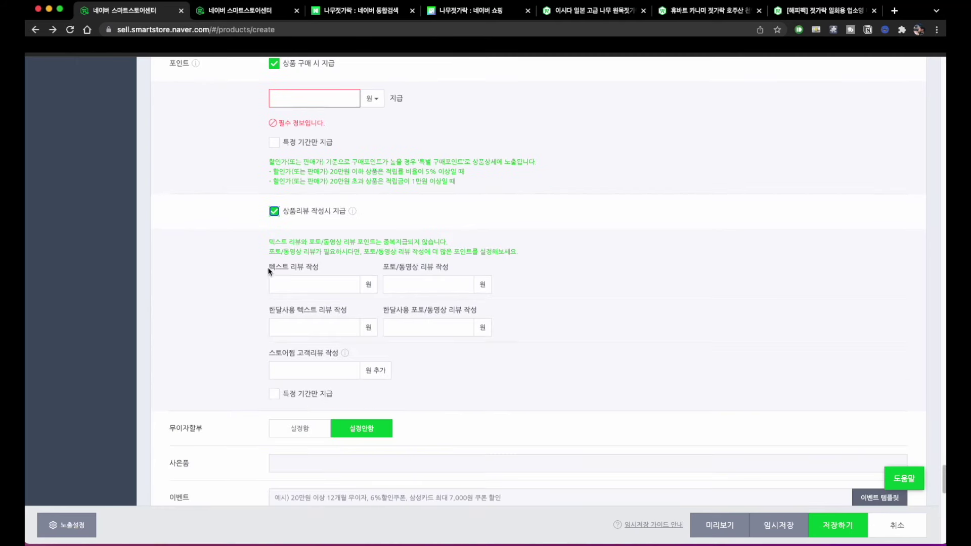
left_click_drag(268, 272, 331, 271)
left_click(323, 283)
type("50")
left_click(412, 290)
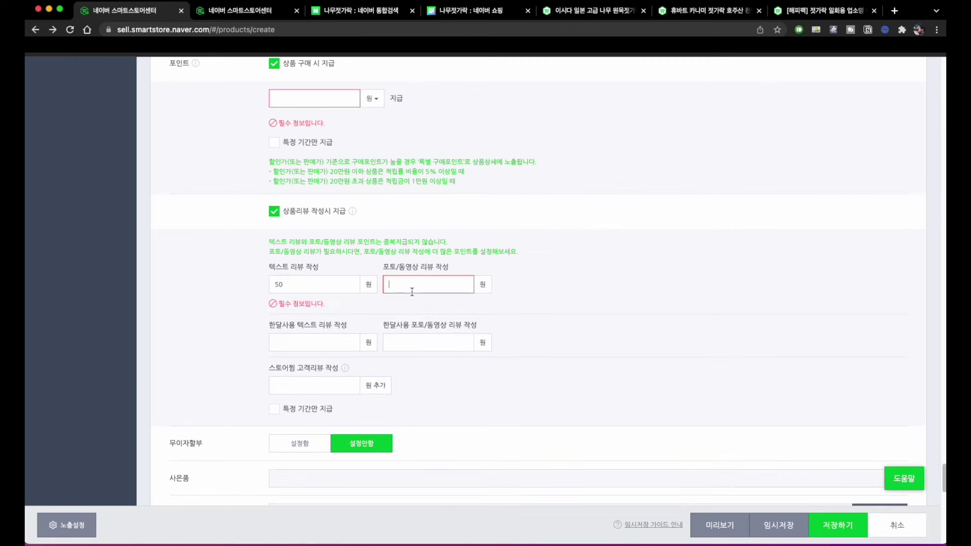
type("50")
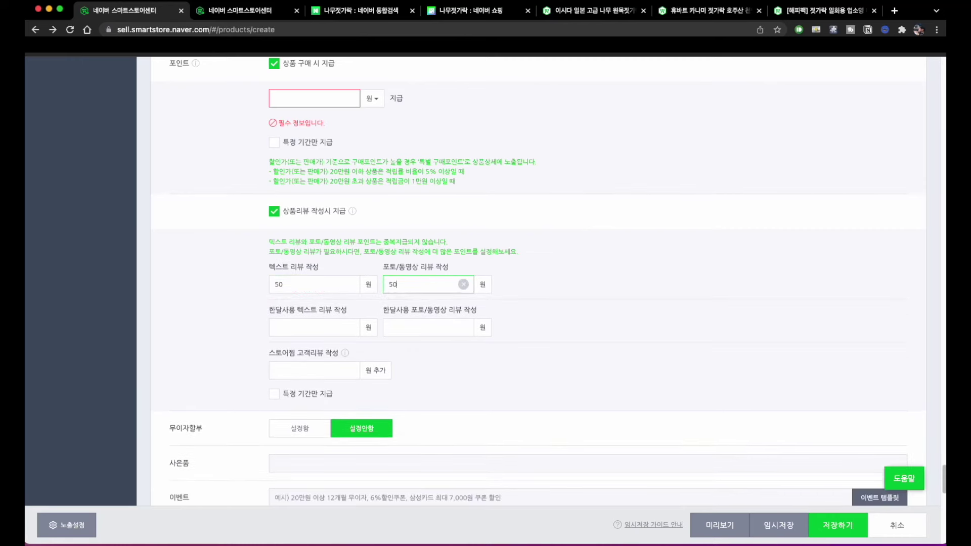
key("BackSpace")
key("BackSpace")
type("1000")
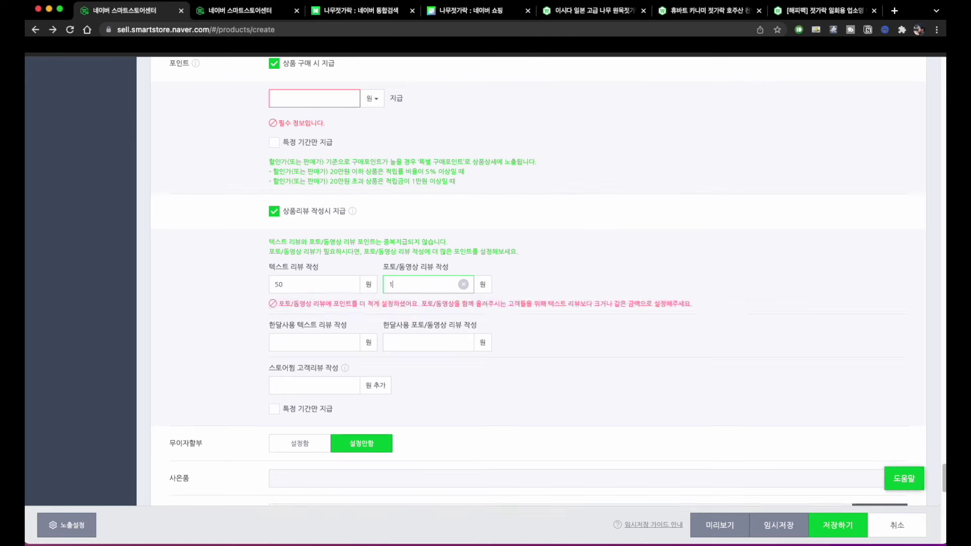
Step: Set 한달사용 텍스트 리뷰 points to 150원, 한달사용 포토/동영상 리뷰 to 500원 and the 스토어찜 고객리뷰 bonus to 500원
left_click(343, 331)
type("1500")
key("BackSpace")
left_click(422, 334)
type("500")
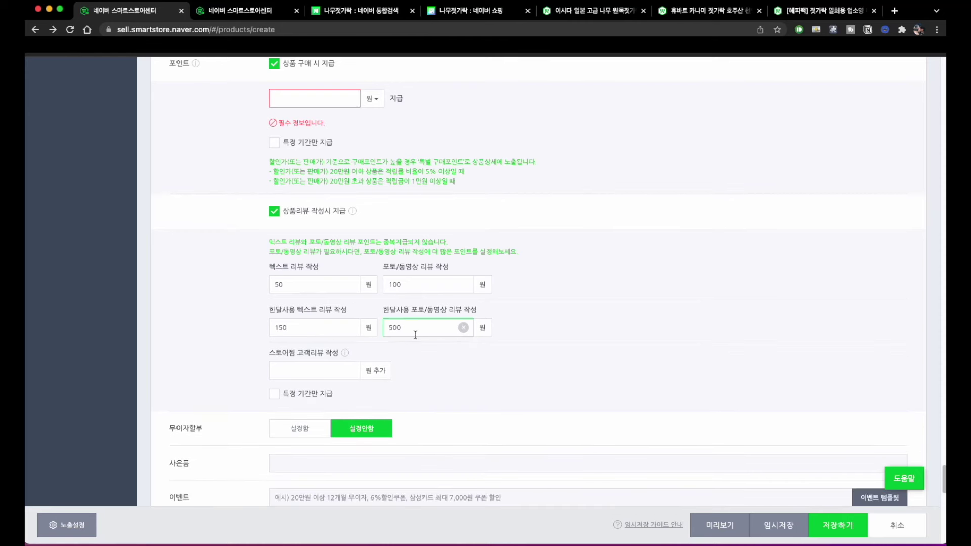
left_click(311, 374)
type("500")
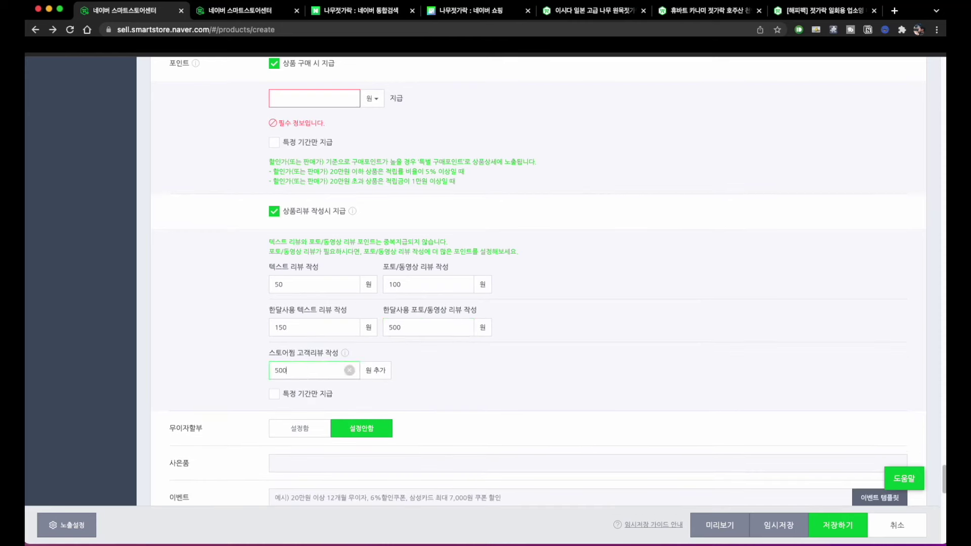
left_click(187, 370)
Step: Turn on 특정 기간만 지급 for the review points to view its date range, and turn it back off
scroll(347, 338, "down", 3)
left_click(286, 322)
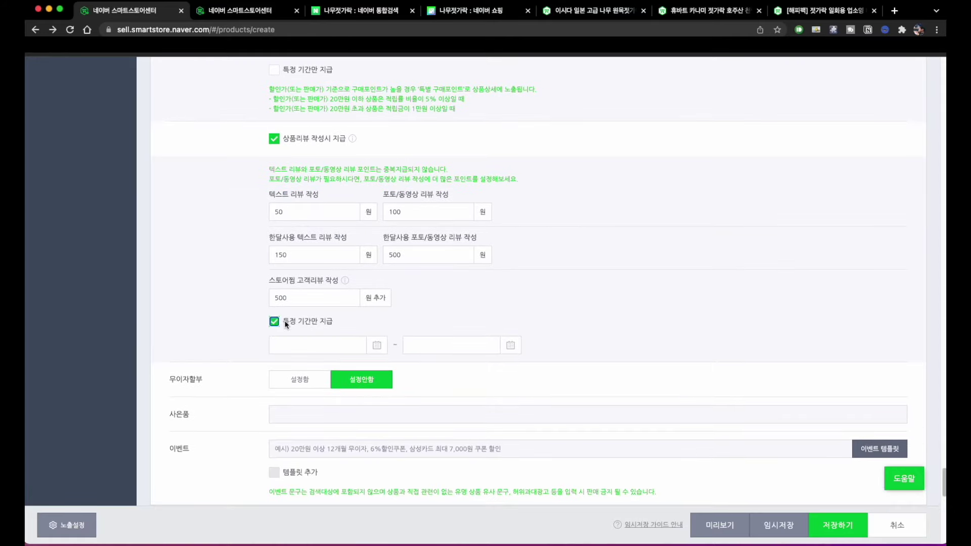
left_click(277, 322)
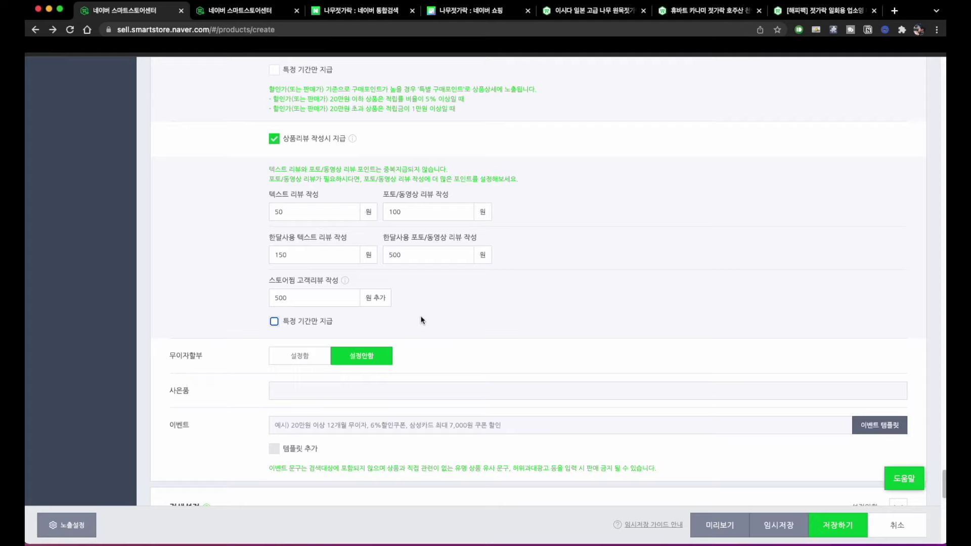
Step: Enter 리뷰 작성시 사은품 증정! as the 사은품 text and move to the 이벤트 entry
scroll(421, 320, "down", 3)
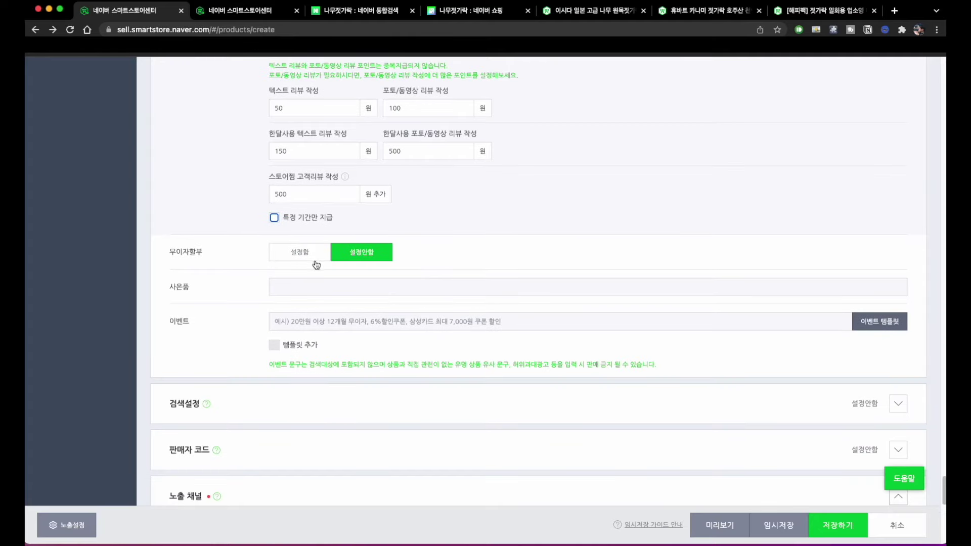
left_click(314, 287)
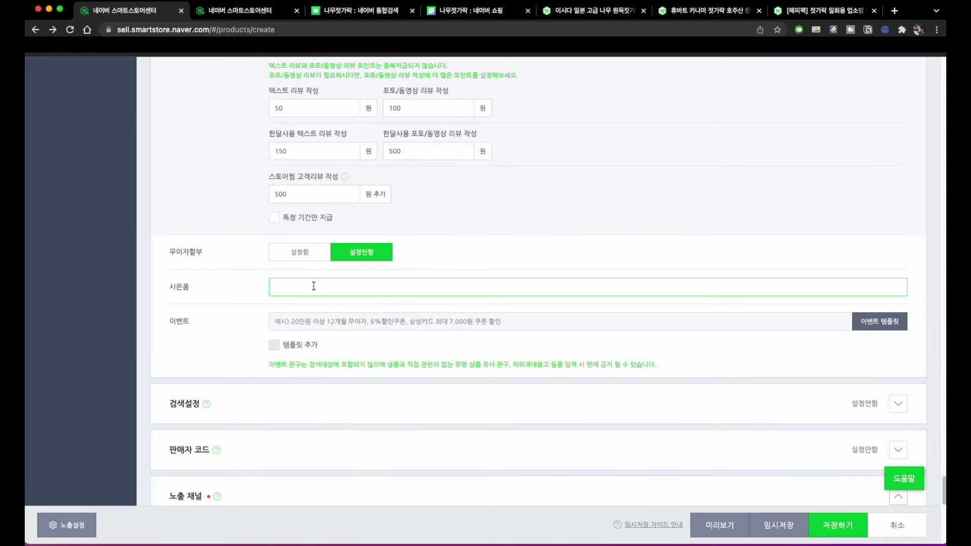
type("리뷰")
type(" 작성시")
type("사은")
type("품 증ㅈ")
type("!")
left_click_drag(273, 286, 281, 305)
left_click(312, 321)
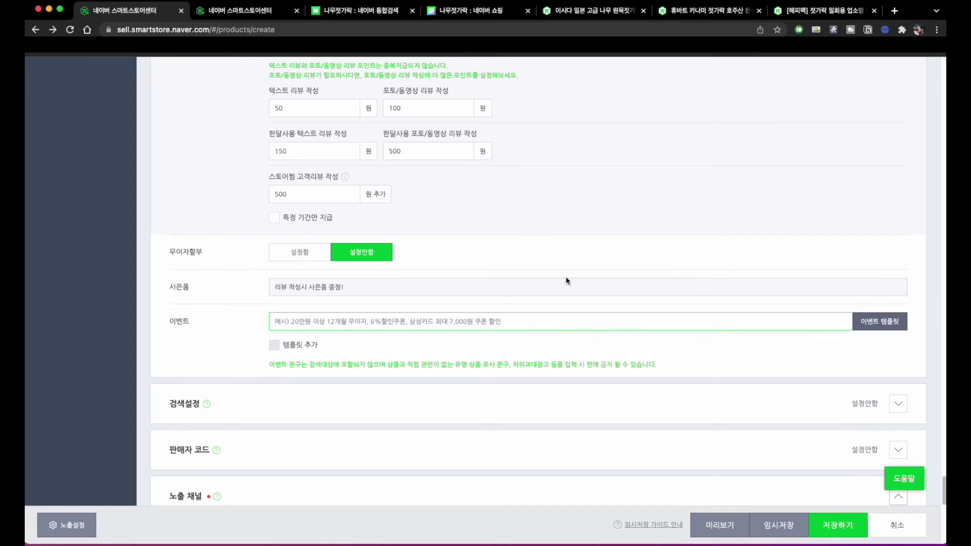
Step: Expand the 검색설정 section and enable 태그 직접 입력 for the product tags
scroll(382, 342, "down", 5)
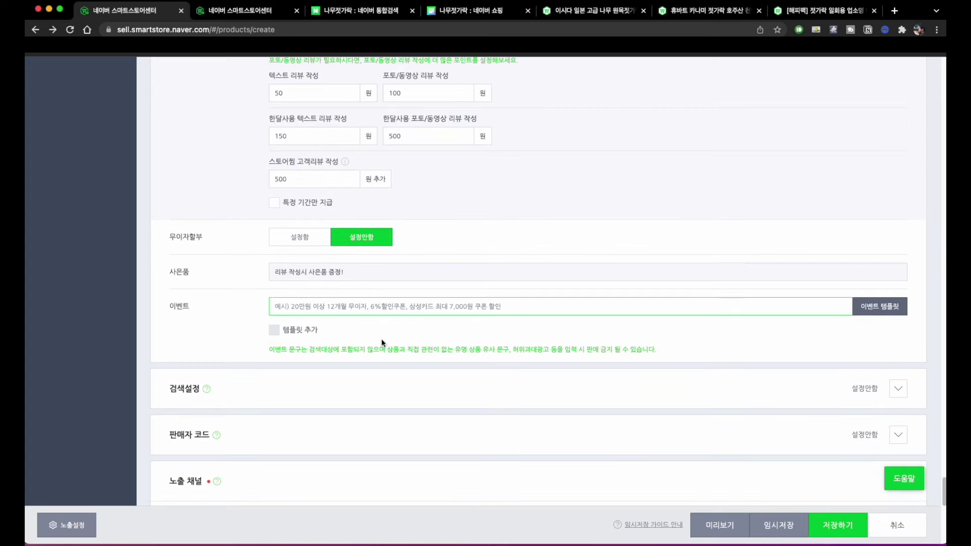
left_click(260, 253)
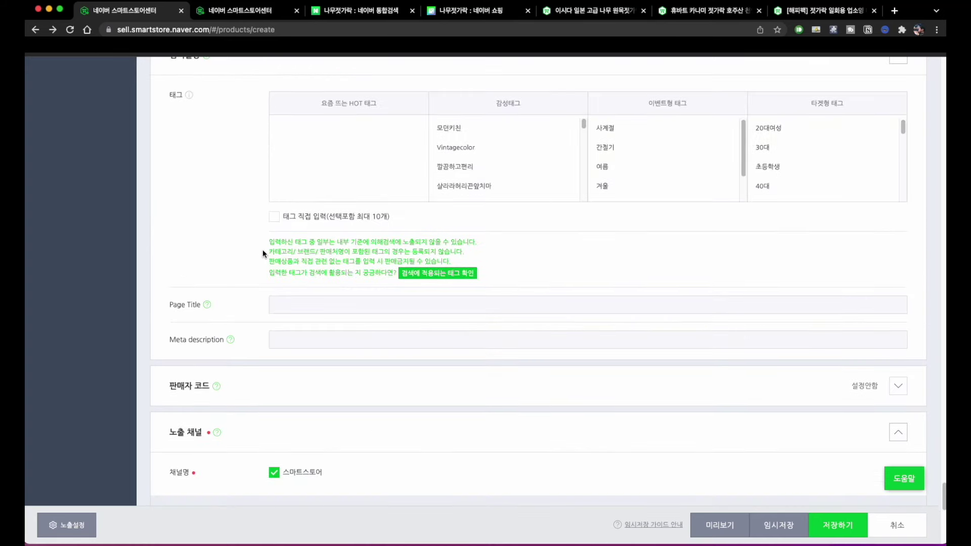
scroll(262, 250, "up", 1)
left_click(274, 230)
left_click(289, 252)
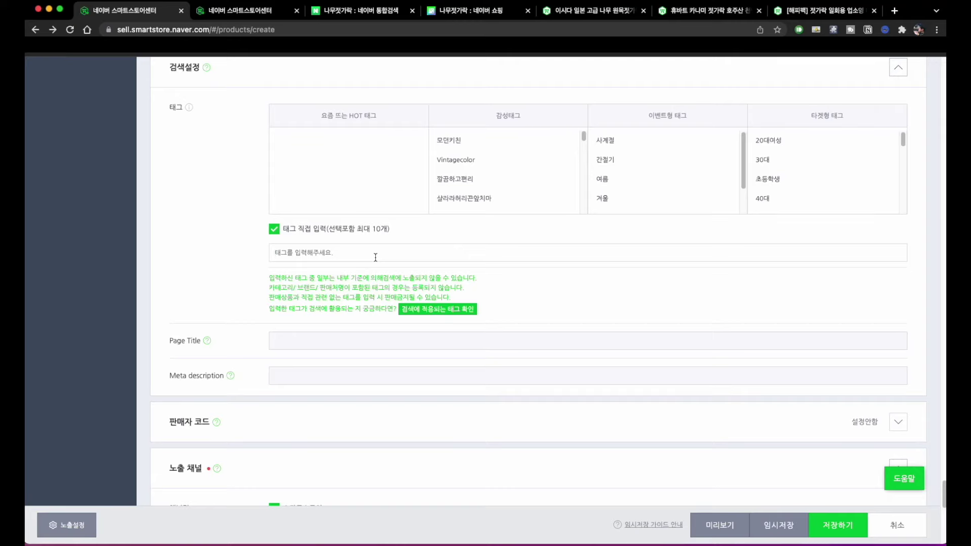
Step: Open the competitor listing for 이시다 일본 고급 나무 원목젓가락 and examine its 관련 태그
left_click(450, 15)
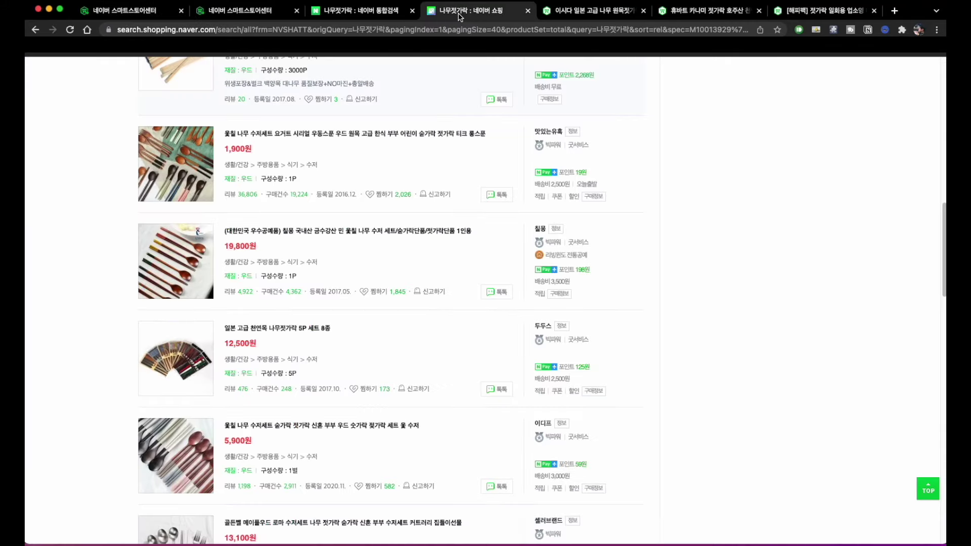
left_click(540, 15)
scroll(382, 272, "up", 10)
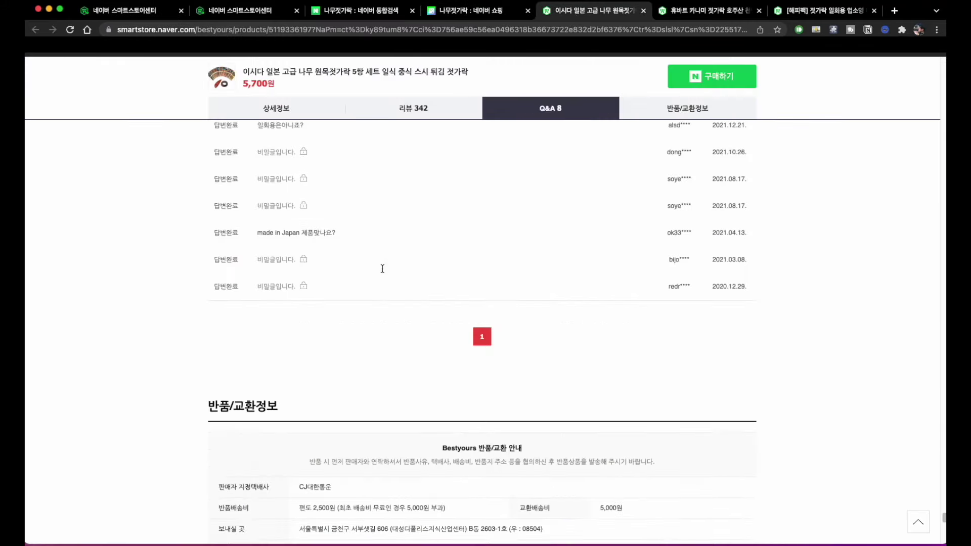
scroll(381, 272, "up", 15)
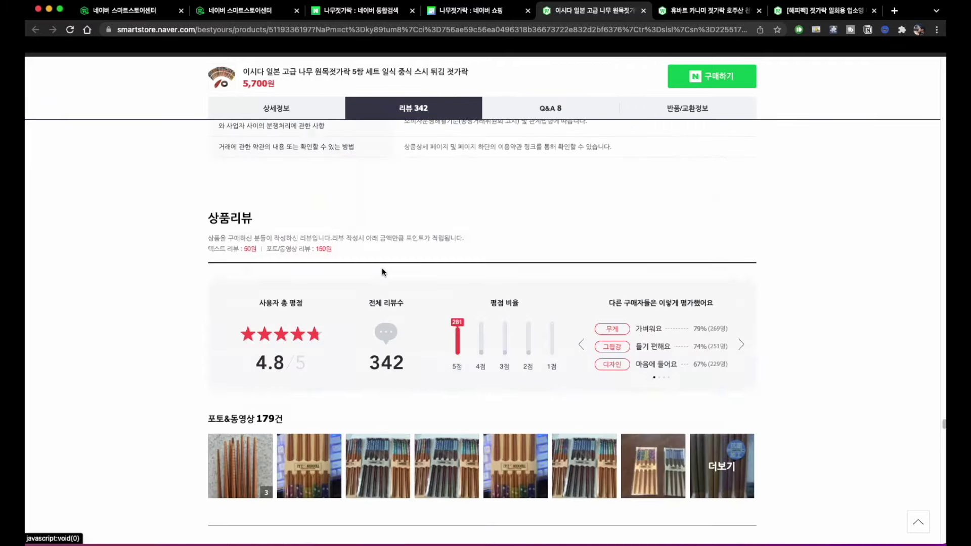
scroll(382, 272, "up", 10)
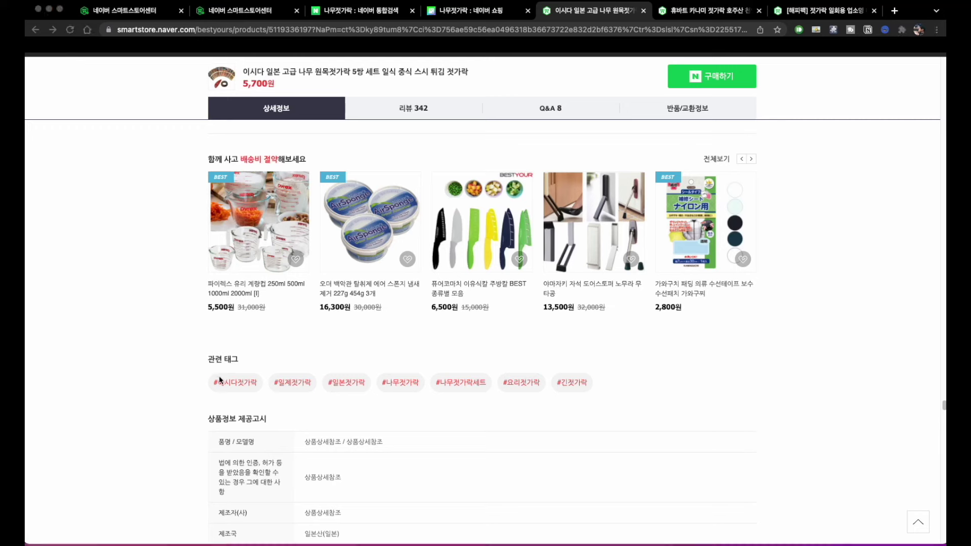
Step: Review the competitor's 관련 태그 and add the suggested tag 긴젓가락 to the product's 태그 entry
mouse_move(201, 363)
left_mouse_down()
mouse_move(560, 404)
mouse_move(511, 358)
mouse_move(187, 353)
mouse_move(601, 419)
mouse_move(473, 353)
mouse_move(188, 361)
left_mouse_up()
left_click_drag(260, 394, 383, 393)
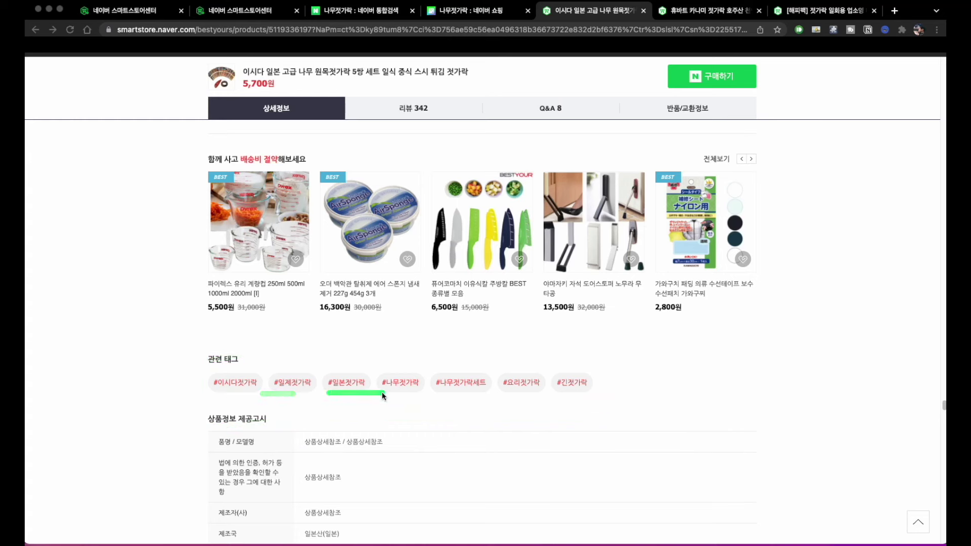
left_click_drag(466, 392, 619, 389)
left_click(151, 11)
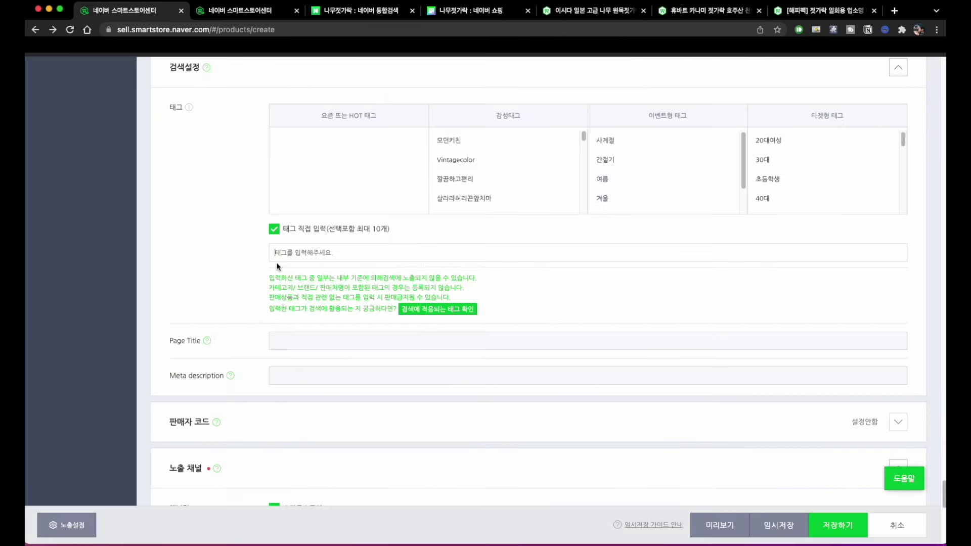
left_click(332, 257)
type("긴젓가락")
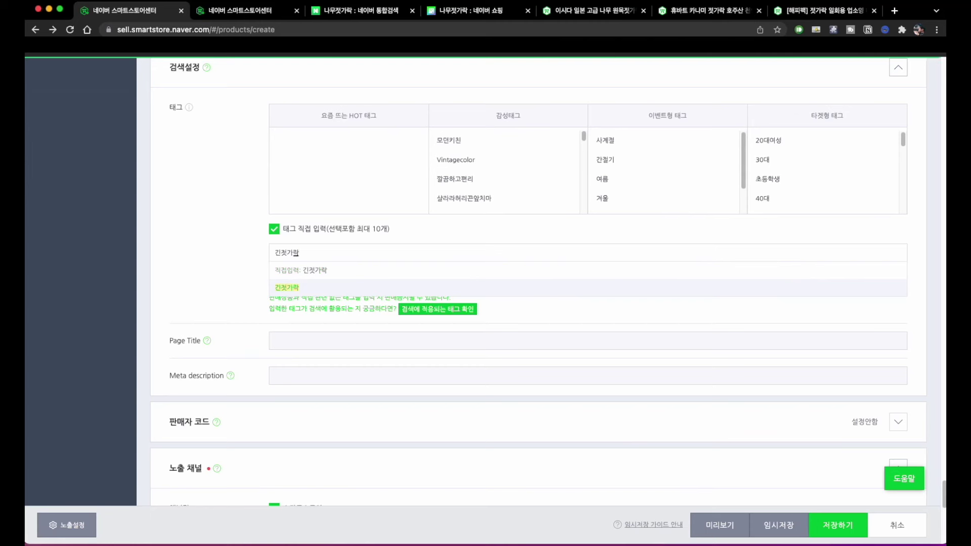
left_click(294, 292)
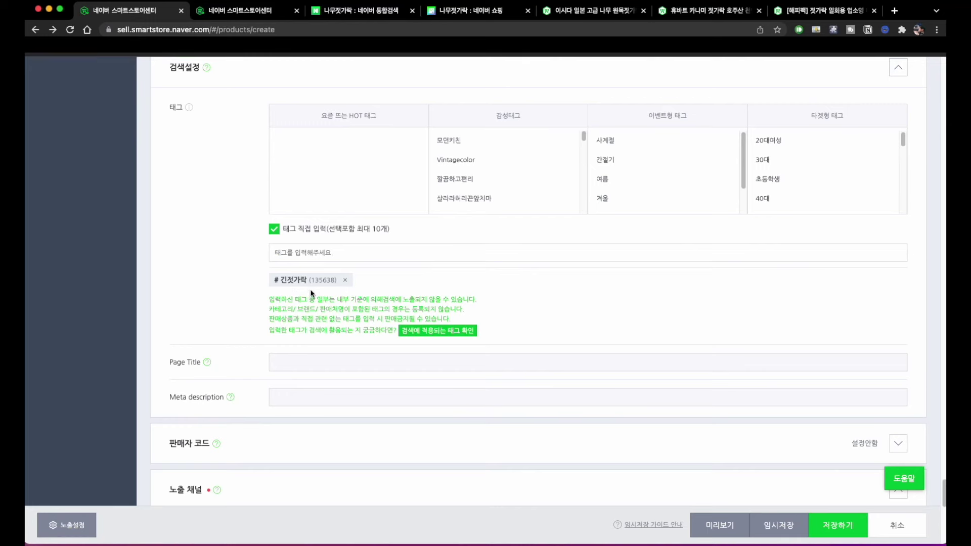
mouse_move(308, 286)
left_mouse_down()
mouse_move(344, 286)
mouse_move(313, 289)
left_mouse_up()
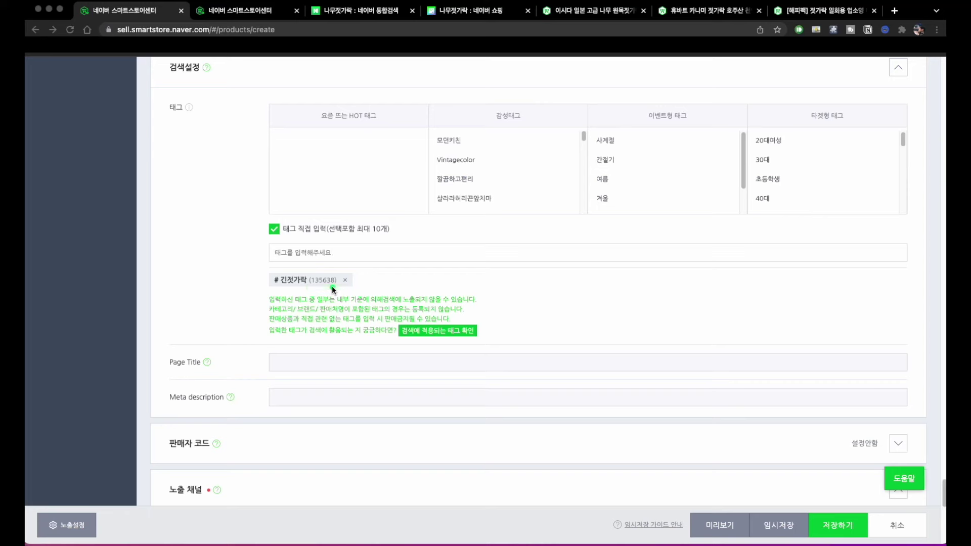
Step: Add 메롱젓가락 as a directly entered tag and remove it again
left_click(311, 257)
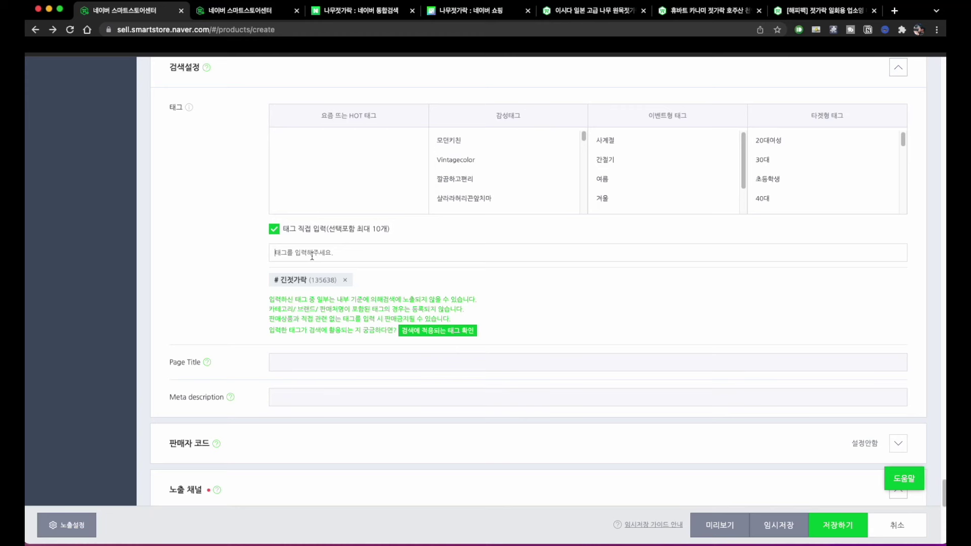
type("메롱젓가락")
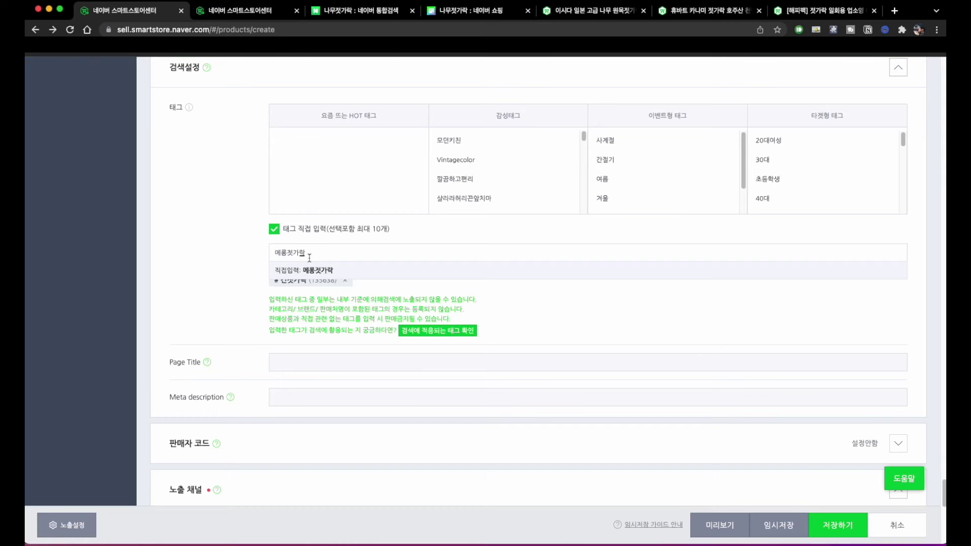
left_click(337, 265)
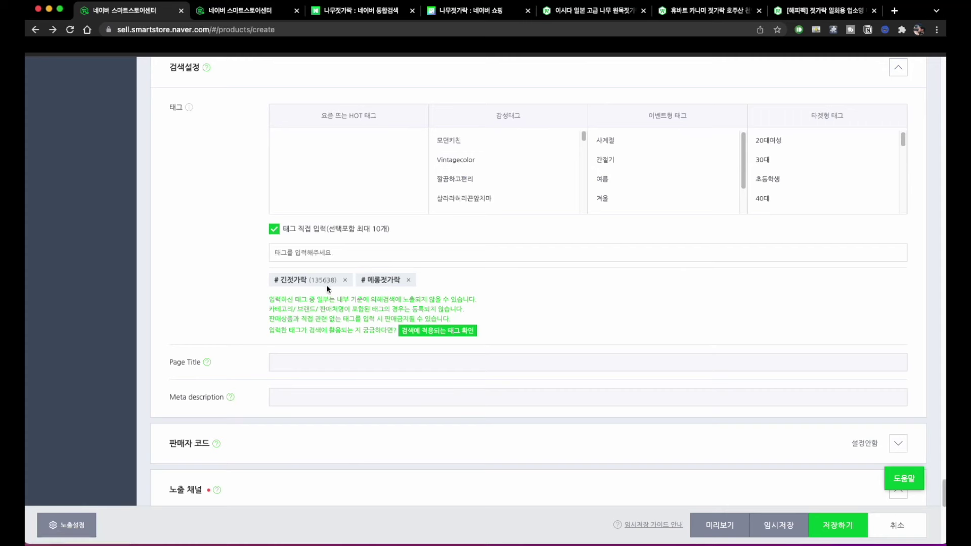
left_click(409, 280)
left_click(383, 281)
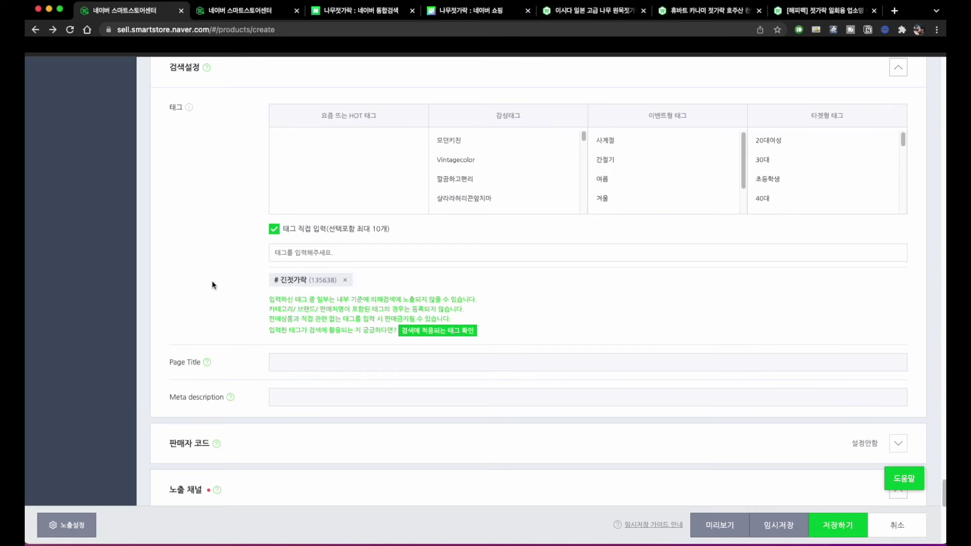
Step: Consult the competitor listing's 관련 태그 again and add 요리젓가락 as a product tag
left_click(361, 11)
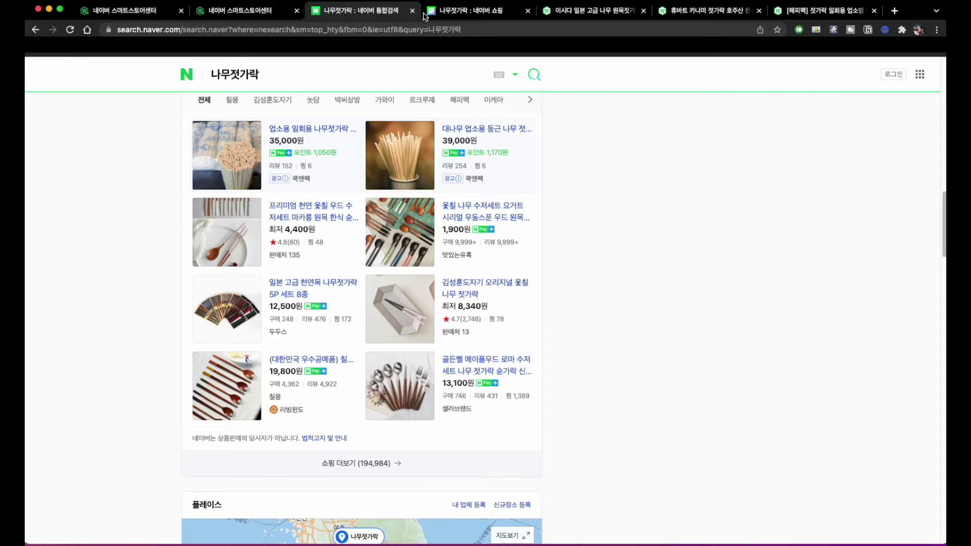
left_click(470, 18)
left_click(126, 15)
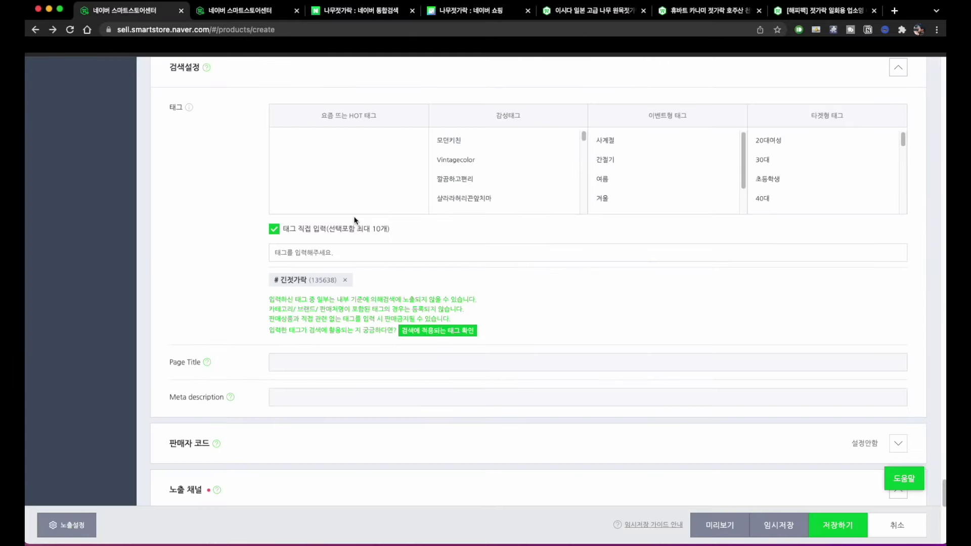
left_click_drag(340, 228, 404, 230)
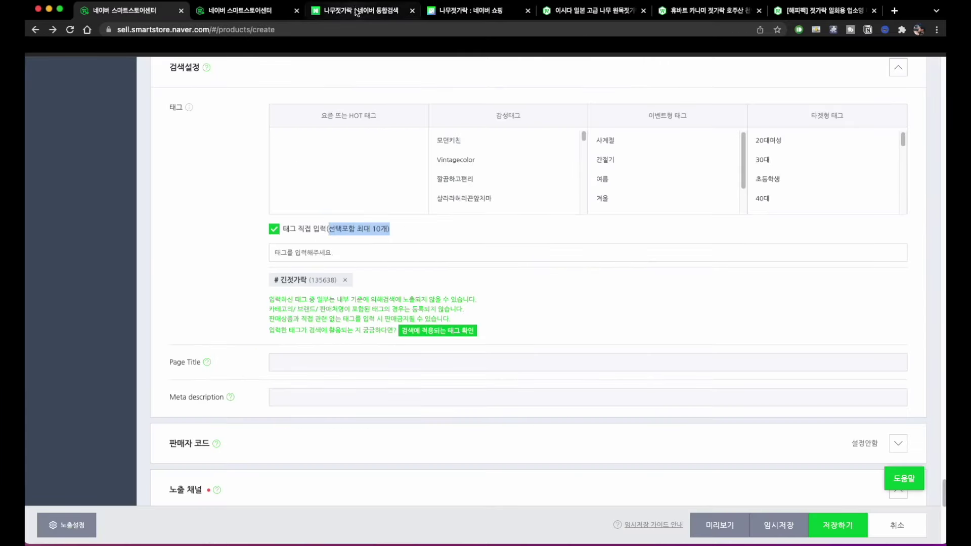
left_click(374, 11)
left_click(458, 13)
left_click(617, 10)
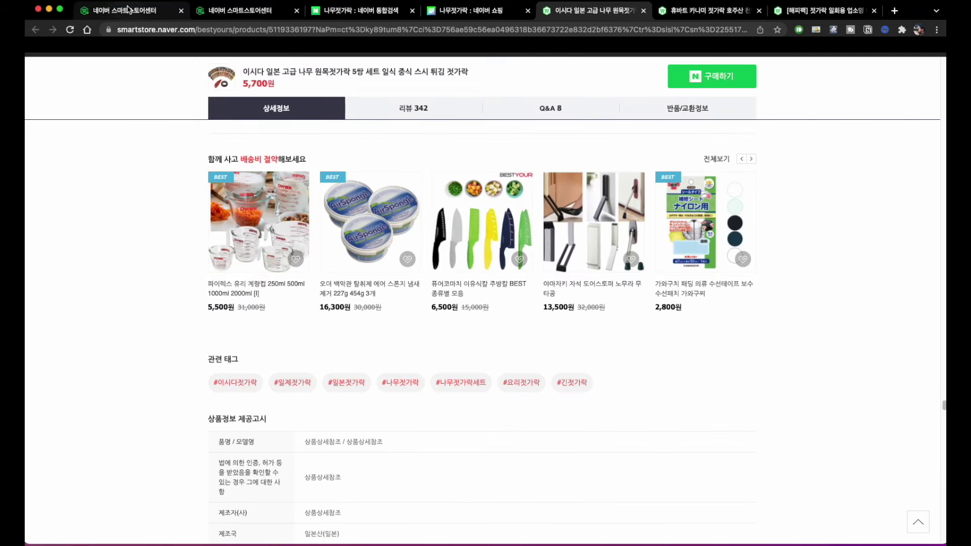
left_click(129, 9)
left_click(305, 254)
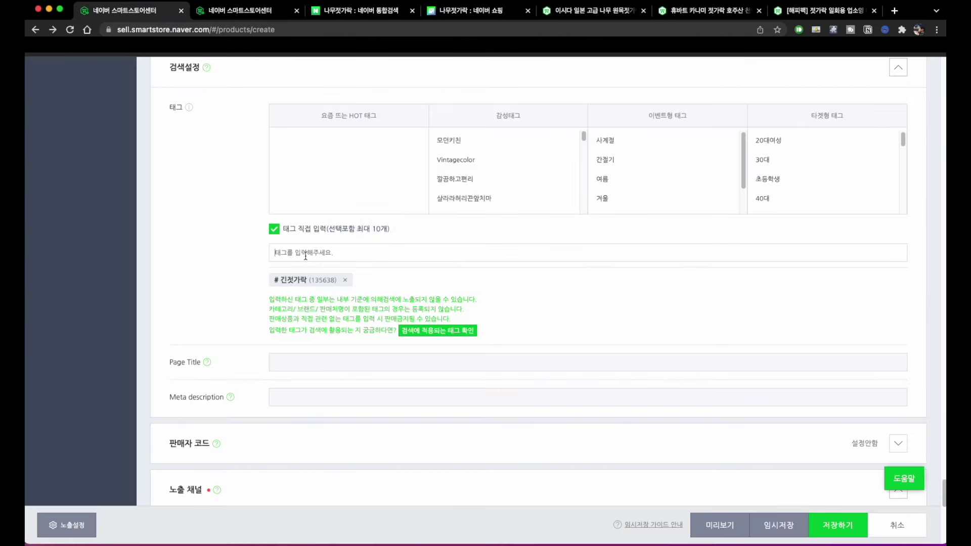
type("요리젓가락")
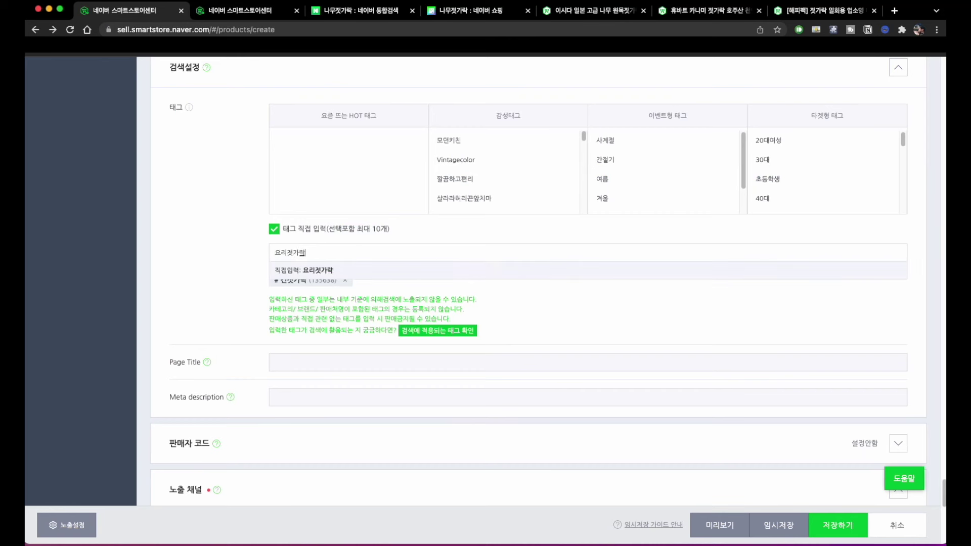
left_click(303, 279)
Step: Open the help for Page Title, read the explanation of Page Title and Meta description, and close it
left_click(277, 360)
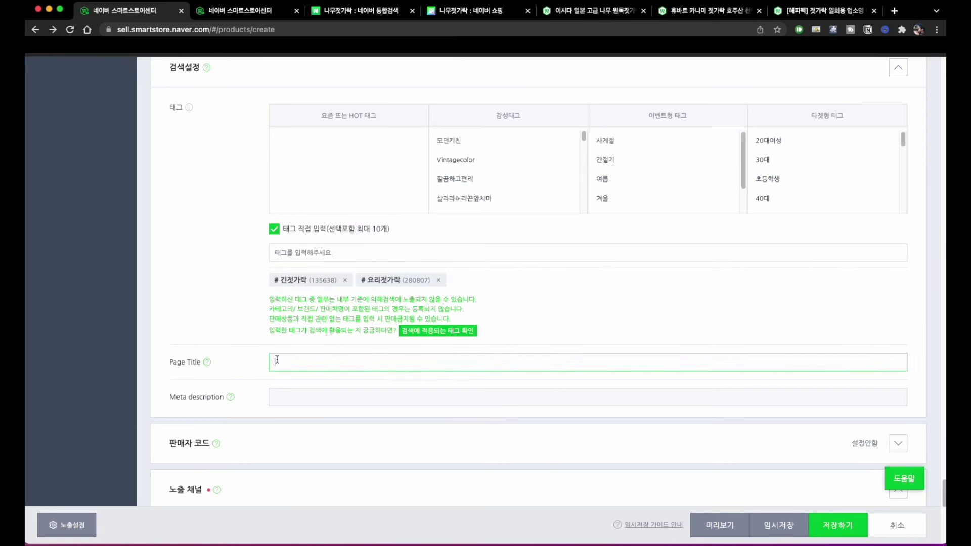
left_click(207, 363)
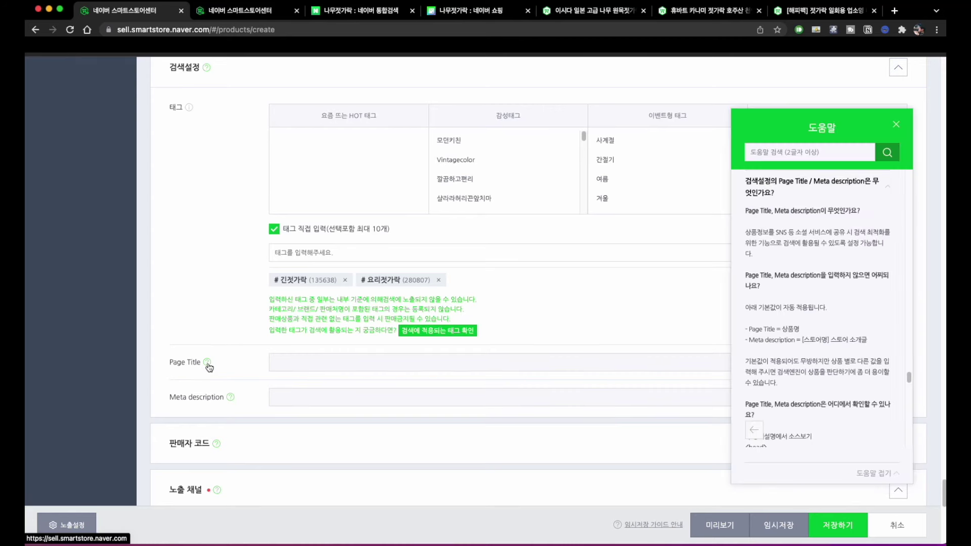
left_click_drag(746, 238, 868, 241)
left_click_drag(749, 252, 889, 250)
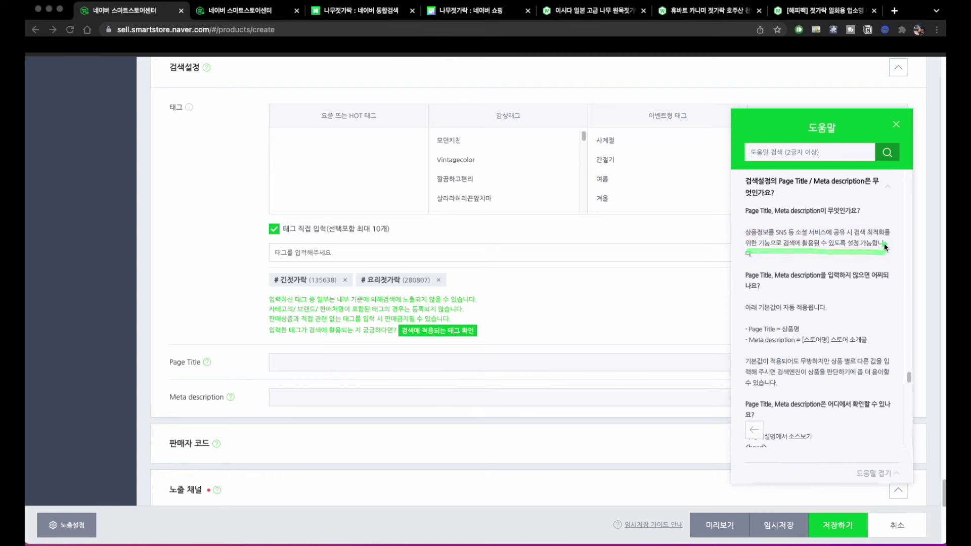
left_click(897, 124)
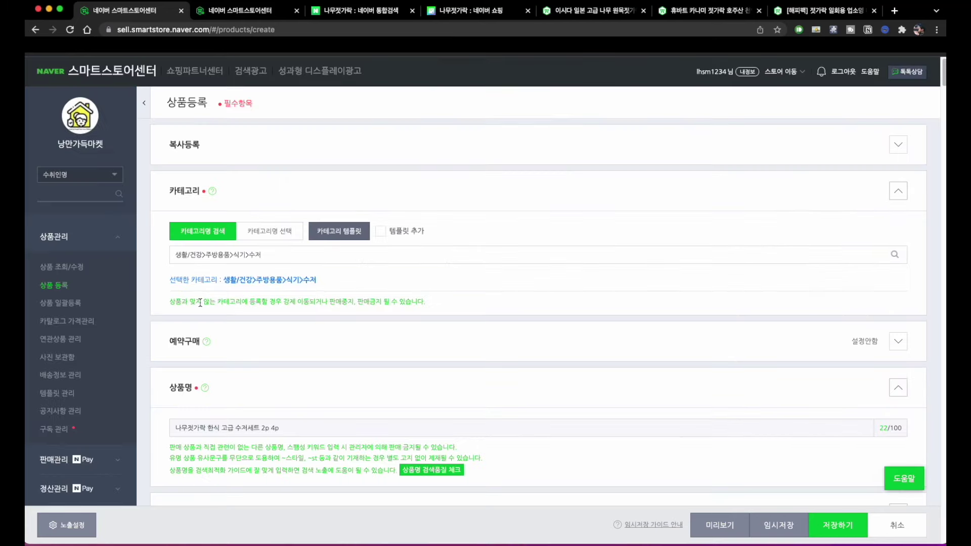
Step: Copy the product name 나무젓가락 한식 고급 수저세트 2p 4p into both Page Title and Meta description
scroll(200, 306, "down", 2)
key("Tab")
key("super+c")
left_click(148, 338)
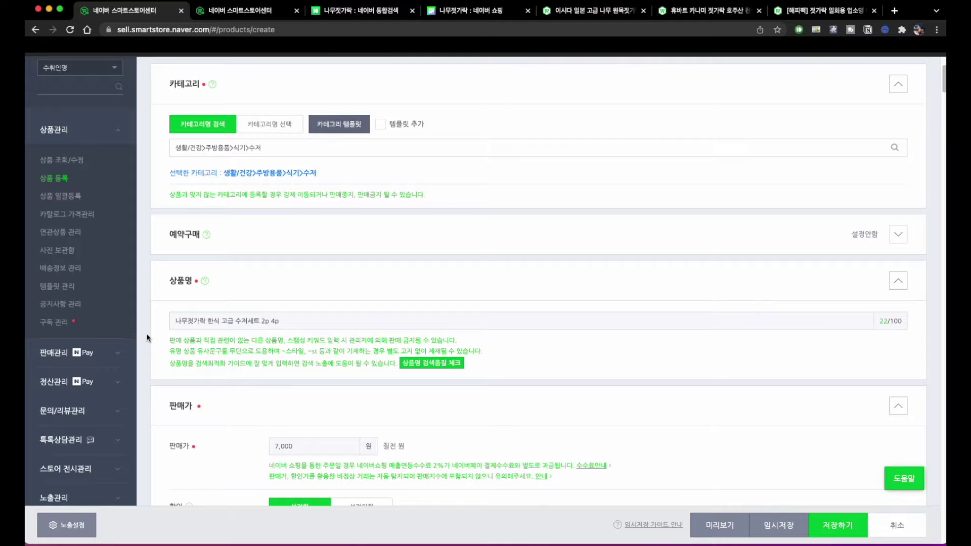
scroll(149, 337, "down", 20)
scroll(230, 326, "up", 8)
scroll(231, 331, "up", 1)
left_click(293, 192)
key("super+v")
left_click(306, 216)
key("super+v")
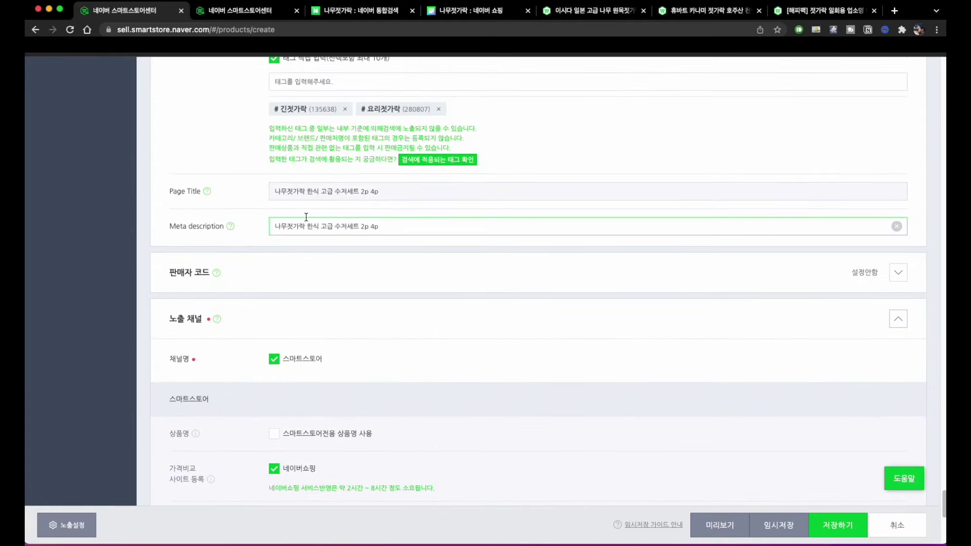
Step: Expand the 판매자 코드 section and move to the 판매자 상품코드 entry
left_click(268, 268)
scroll(289, 295, "down", 3)
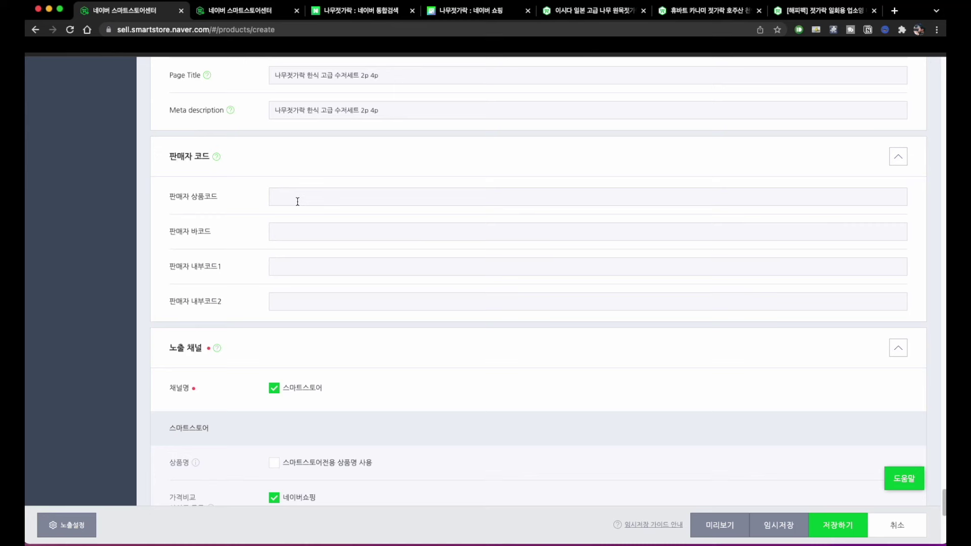
left_click(297, 200)
left_click(314, 225)
left_click(302, 197)
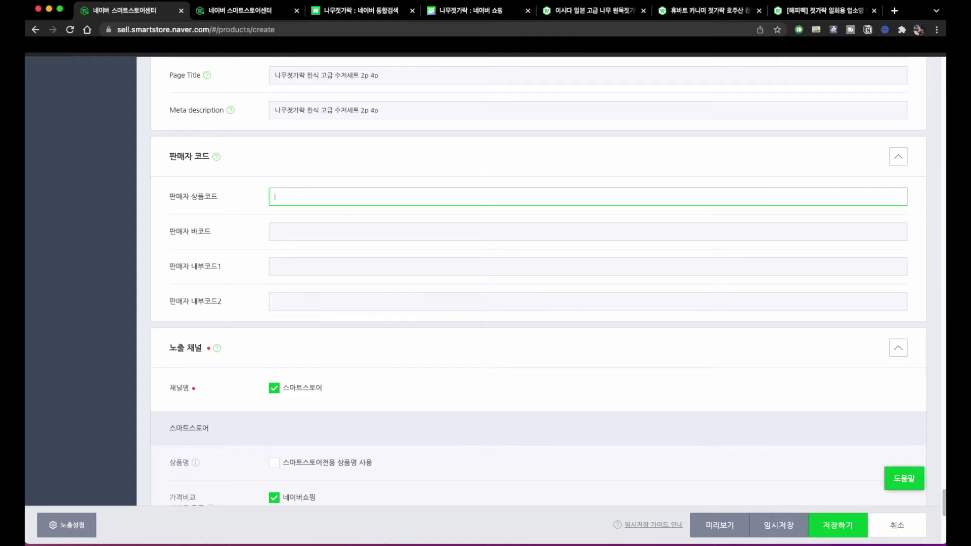
Step: Examine the 판매자 상품코드 and 옵션관리코드 columns in the order list of the delivery management page
left_click(241, 11)
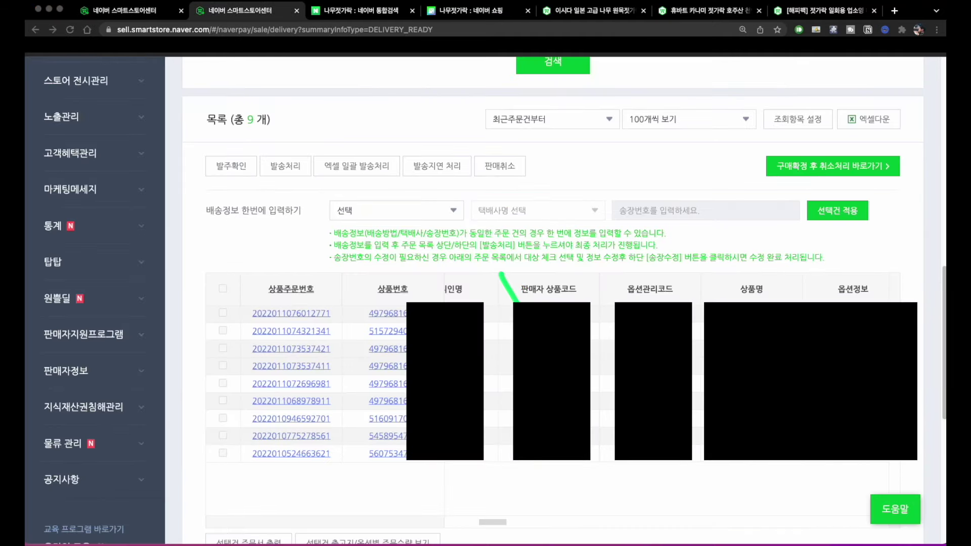
mouse_move(575, 281)
left_mouse_down()
mouse_move(509, 438)
mouse_move(586, 274)
left_mouse_up()
mouse_move(676, 278)
left_mouse_down()
mouse_move(593, 433)
mouse_move(672, 273)
left_mouse_up()
mouse_move(574, 273)
left_mouse_down()
mouse_move(523, 275)
mouse_move(502, 416)
mouse_move(509, 448)
left_mouse_up()
left_click_drag(592, 346, 585, 262)
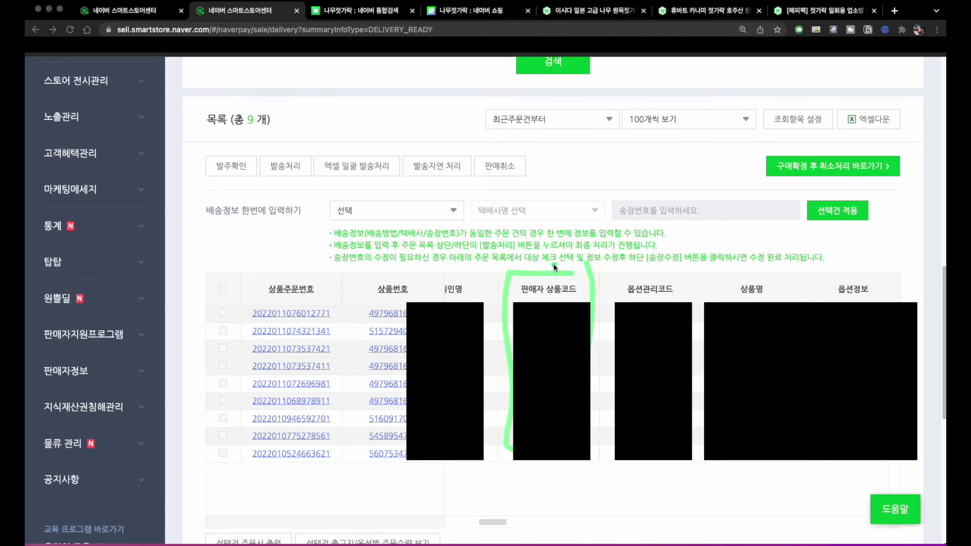
left_click(167, 10)
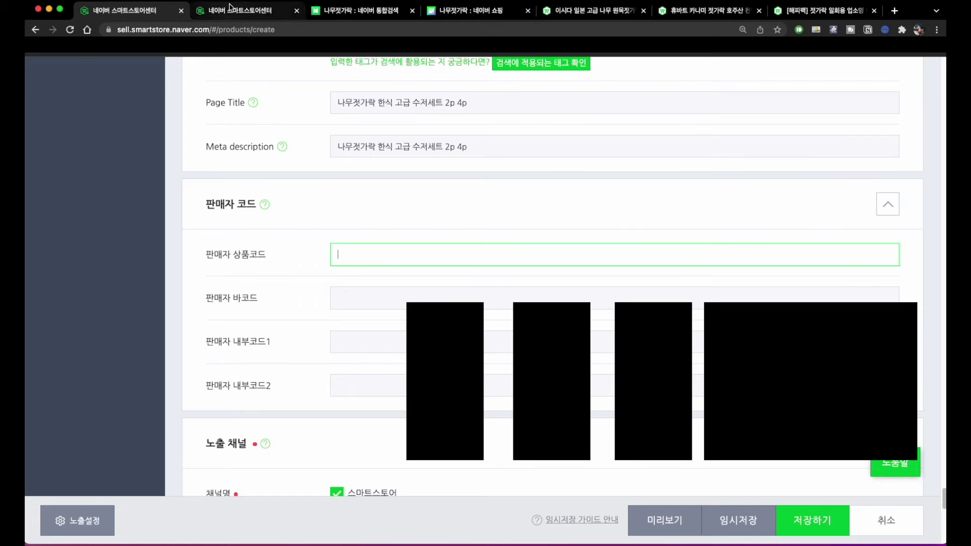
left_click(230, 7)
mouse_move(685, 277)
left_mouse_down()
mouse_move(581, 277)
mouse_move(664, 466)
left_mouse_up()
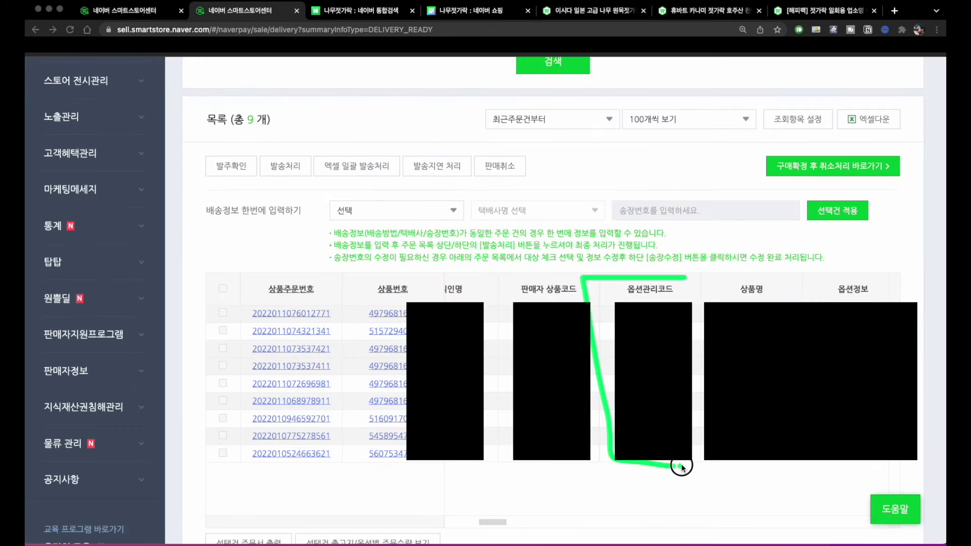
mouse_move(683, 269)
left_mouse_down()
mouse_move(621, 286)
mouse_move(678, 461)
mouse_move(695, 253)
left_mouse_up()
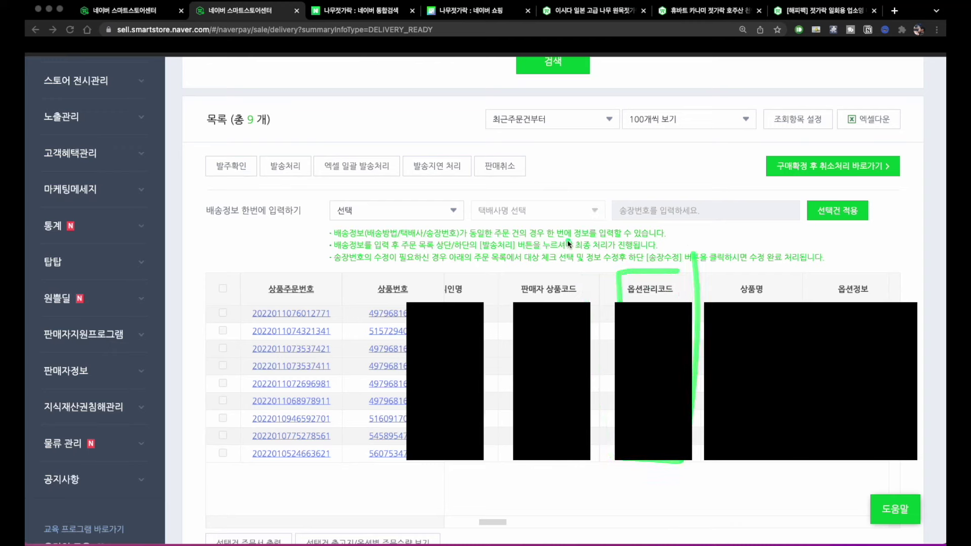
Step: Copy the 판매자 상품코드 cell of the first order and the 옵션관리코드 cell of the second order
left_click(506, 314)
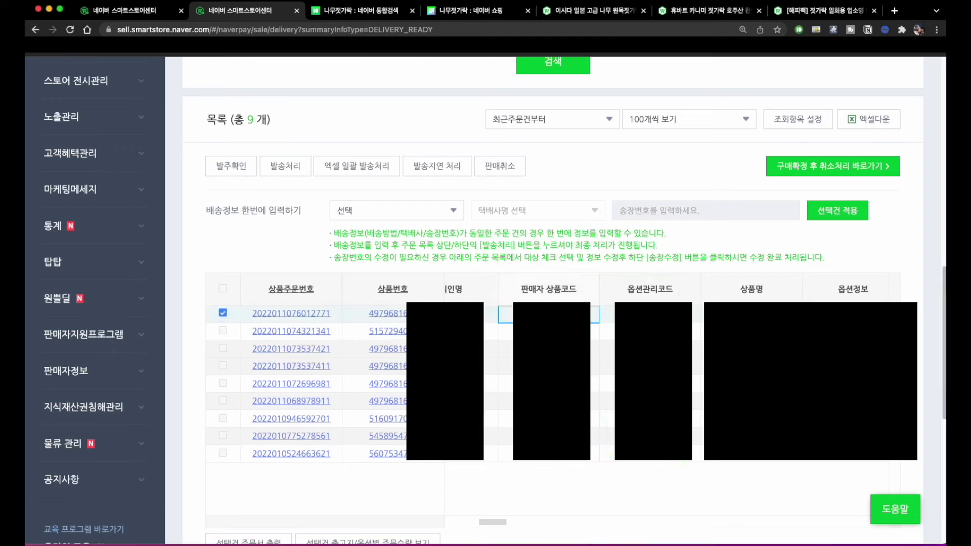
key("ctrl+c")
left_click(653, 331)
key("super+c")
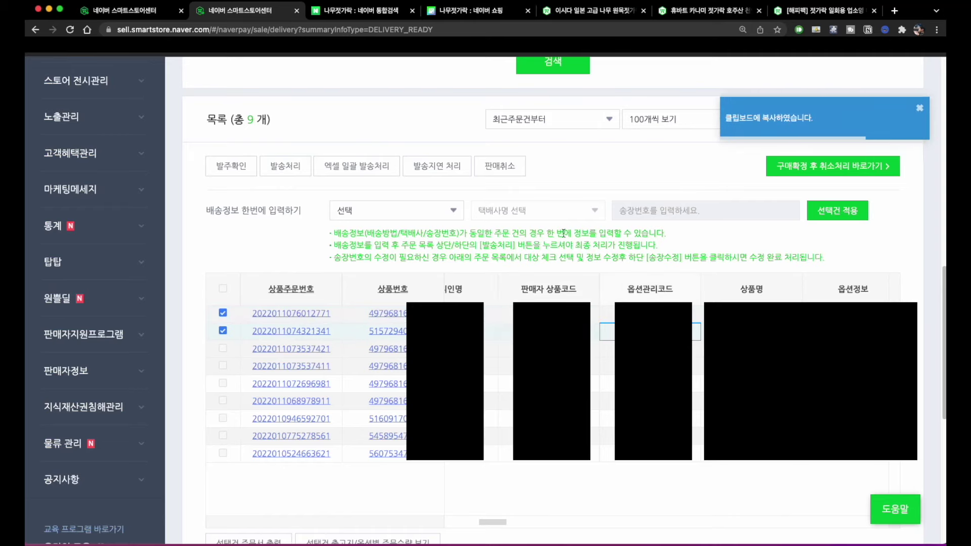
Step: Return to the product form's 노출 채널 section, turn on 스마트스토어전용 상품명 사용 to view its name entry, and turn it back off
key("super+1")
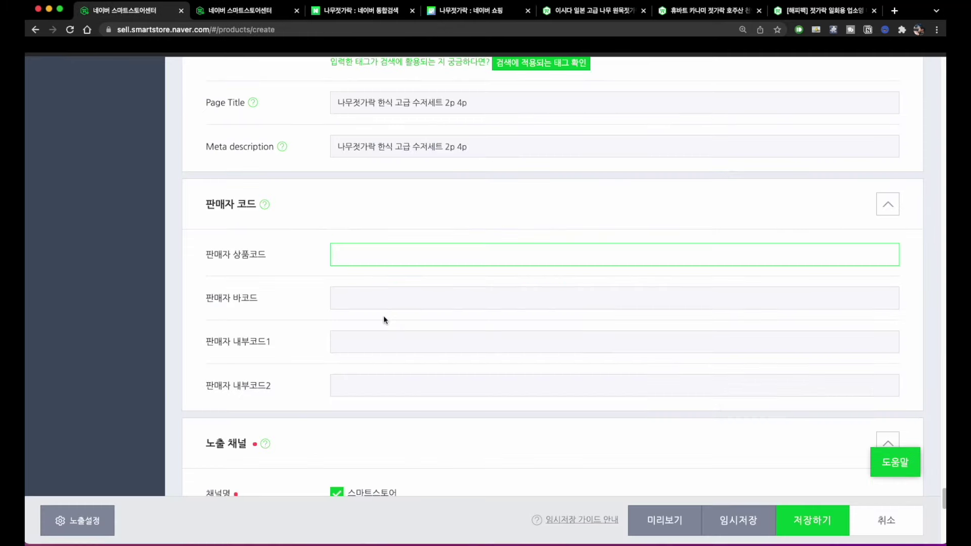
key("super+minus")
key("super+minus")
scroll(383, 317, "down", 4)
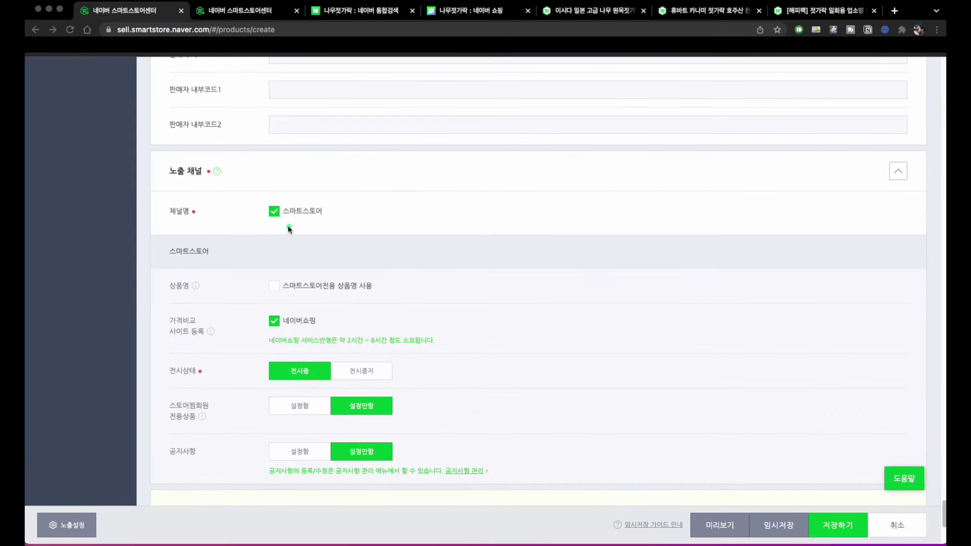
left_click_drag(260, 225, 356, 225)
mouse_move(273, 226)
left_mouse_down()
mouse_move(282, 184)
mouse_move(320, 235)
left_mouse_up()
left_click_drag(262, 298, 434, 299)
left_click(274, 285)
left_click(311, 314)
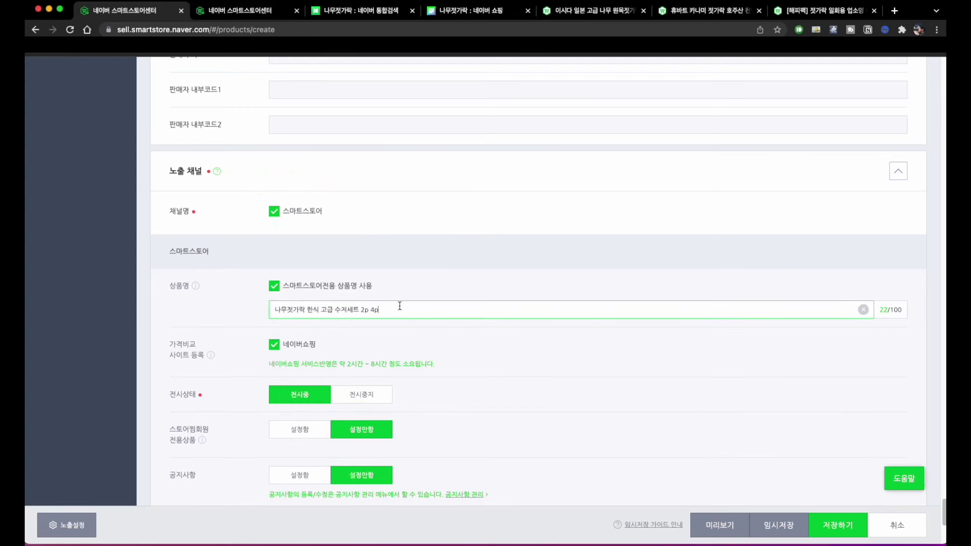
left_click(275, 288)
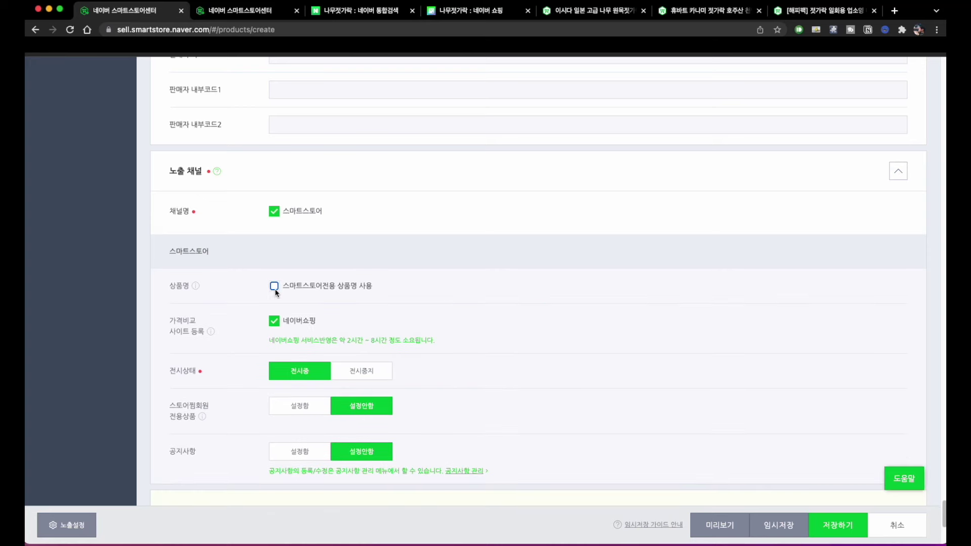
Step: Examine the 가격비교 사이트 등록, 전시상태, 스토어찜회원 전용상품 and 공지사항 settings under 노출 채널
scroll(268, 296, "down", 1)
mouse_move(321, 306)
left_mouse_down()
mouse_move(429, 255)
mouse_move(212, 315)
left_mouse_up()
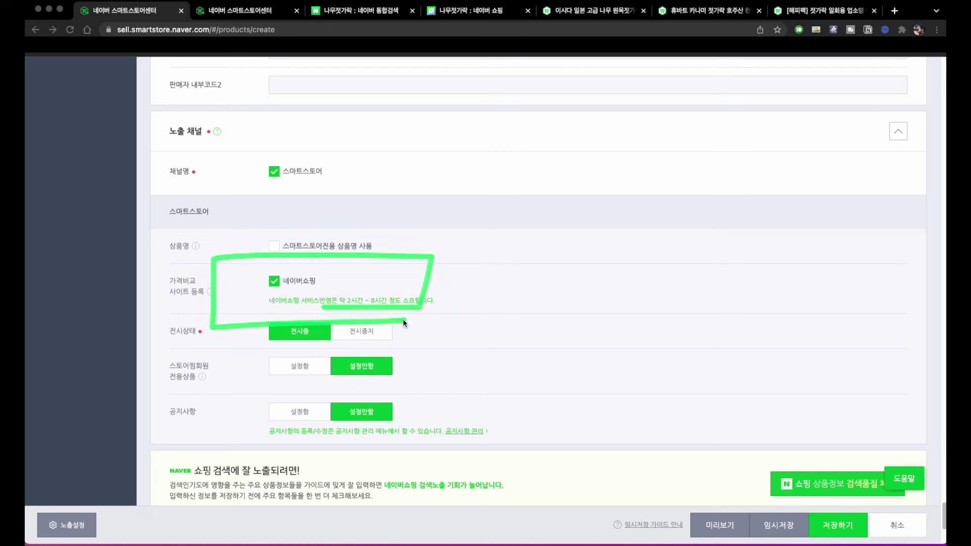
left_click_drag(448, 308, 195, 308)
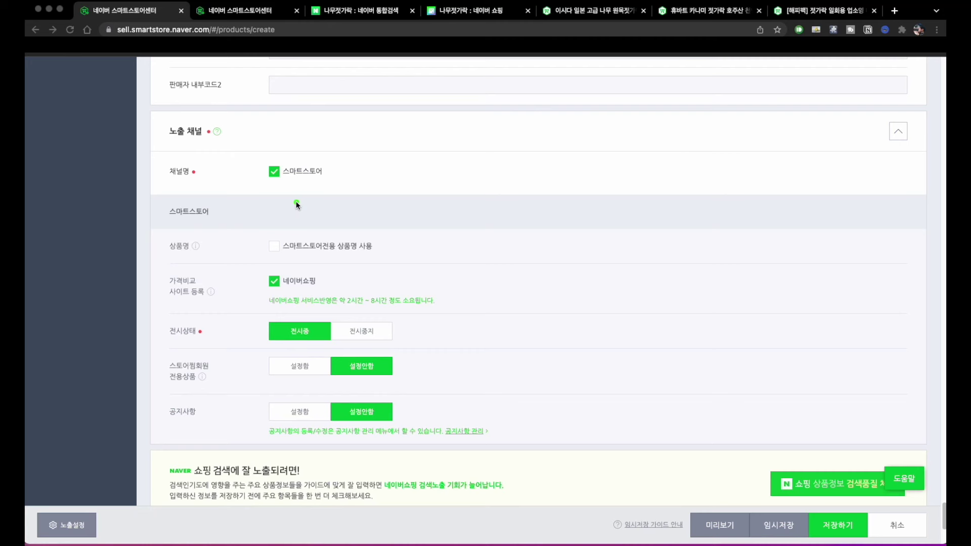
left_click_drag(298, 342, 261, 342)
mouse_move(204, 386)
left_mouse_down()
mouse_move(195, 383)
mouse_move(226, 349)
mouse_move(210, 365)
left_mouse_up()
left_click_drag(271, 440, 438, 440)
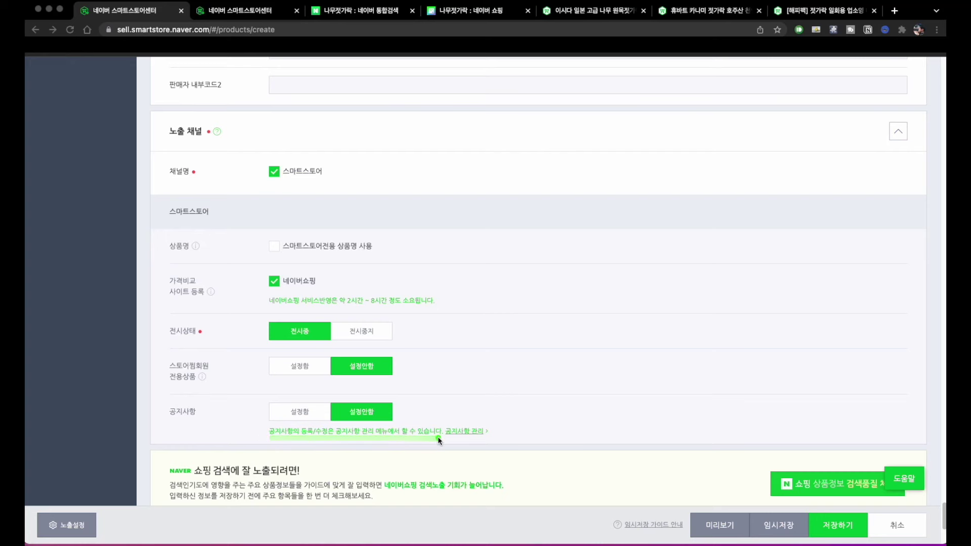
scroll(438, 440, "down", 4)
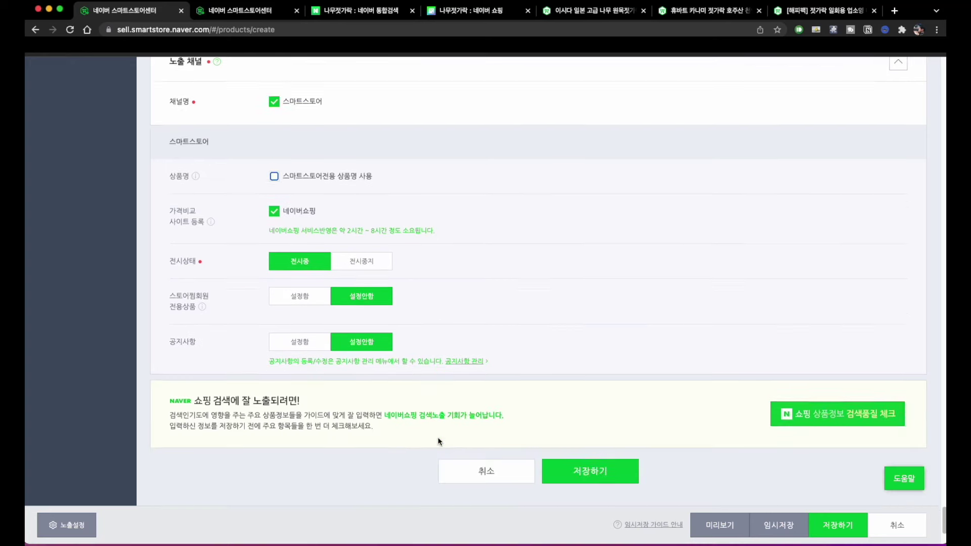